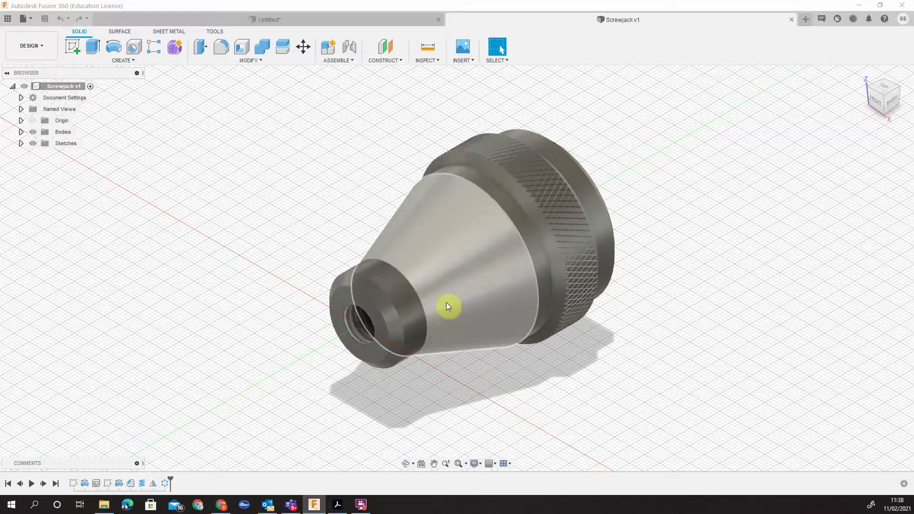
# - Inspect the knurled collar and overall shape of the finished Screwjack model, and close that document
pyautogui.keyDown('shift'); pyautogui.moveTo(668, 293); pyautogui.dragTo(551, 291, button='middle'); pyautogui.keyUp('shift')
pyautogui.scroll(5, 552, 291)
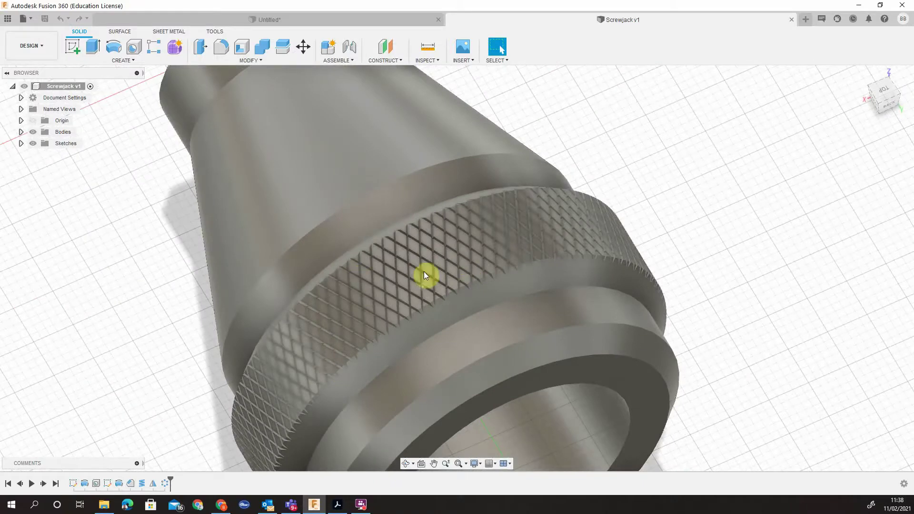
pyautogui.scroll(-5, 424, 281)
pyautogui.keyDown('shift'); pyautogui.moveTo(388, 293); pyautogui.dragTo(410, 361, button='middle'); pyautogui.keyUp('shift')
pyautogui.hotkey('ctrl', 'w')
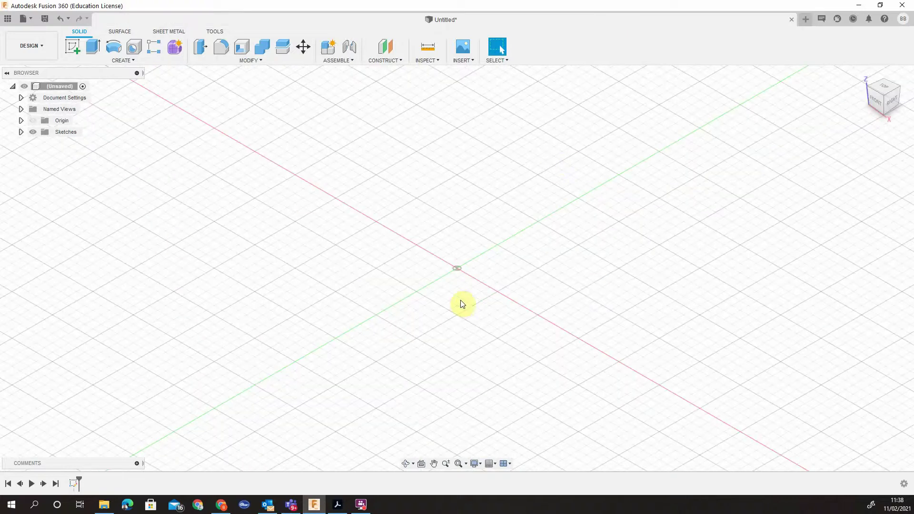
# - Save the untitled design as Screwjack Tutorial in the Admin Project location
pyautogui.click(48, 19)
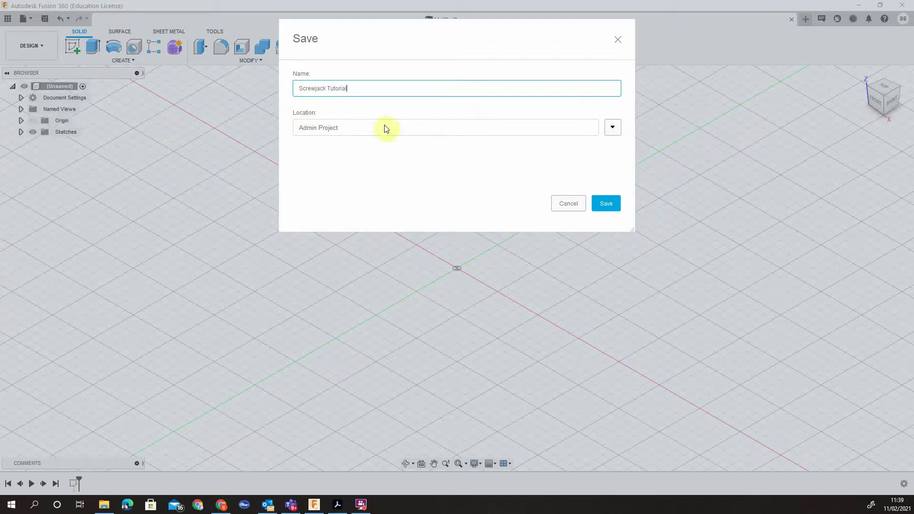
pyautogui.click(605, 203)
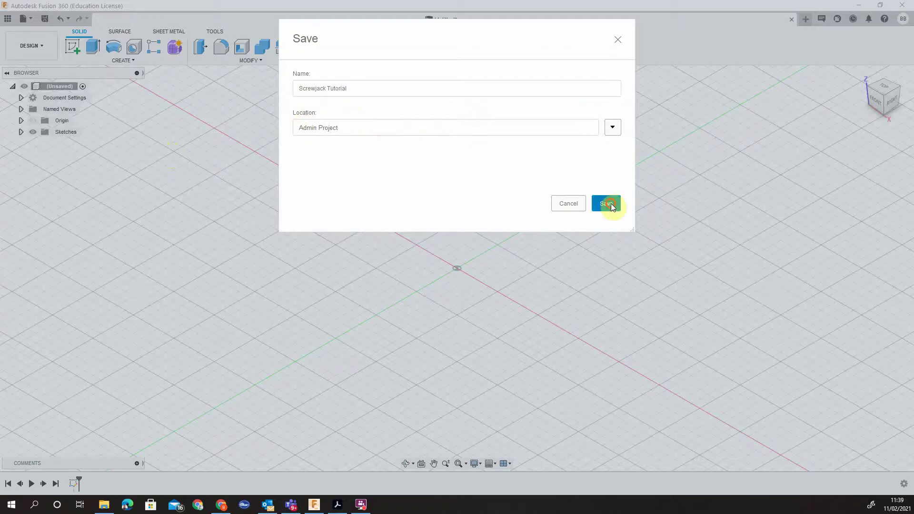
# - Switch to Adobe Acrobat, examine the lengths, diameters and tapers in Screwjack Body.pdf, and return to Fusion 360
pyautogui.click(342, 509)
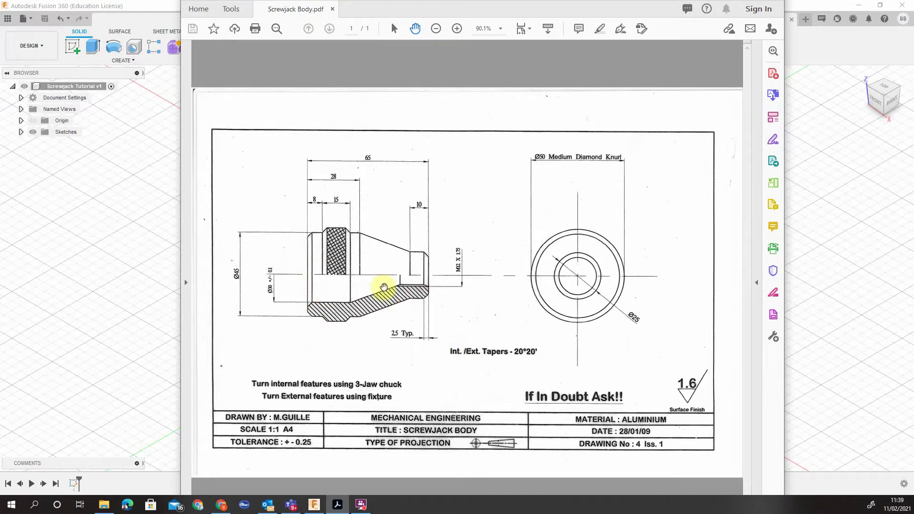
pyautogui.click(500, 29)
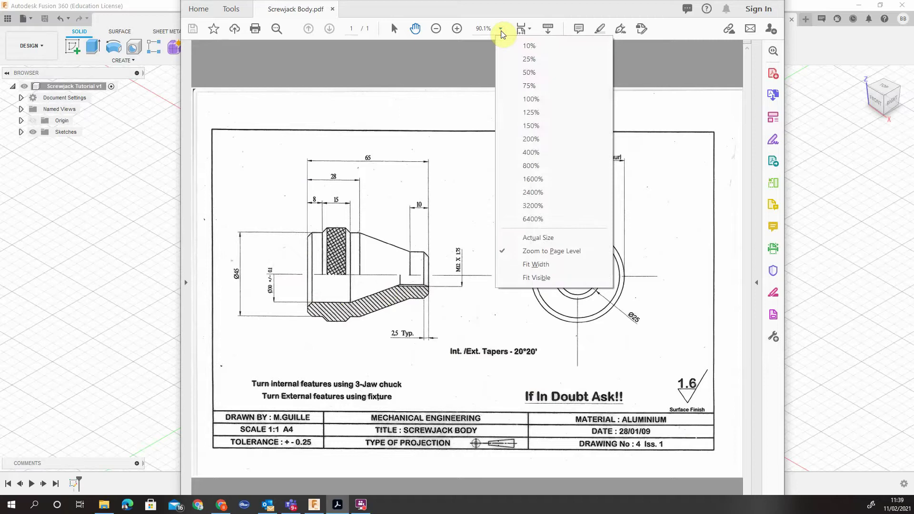
pyautogui.click(472, 308)
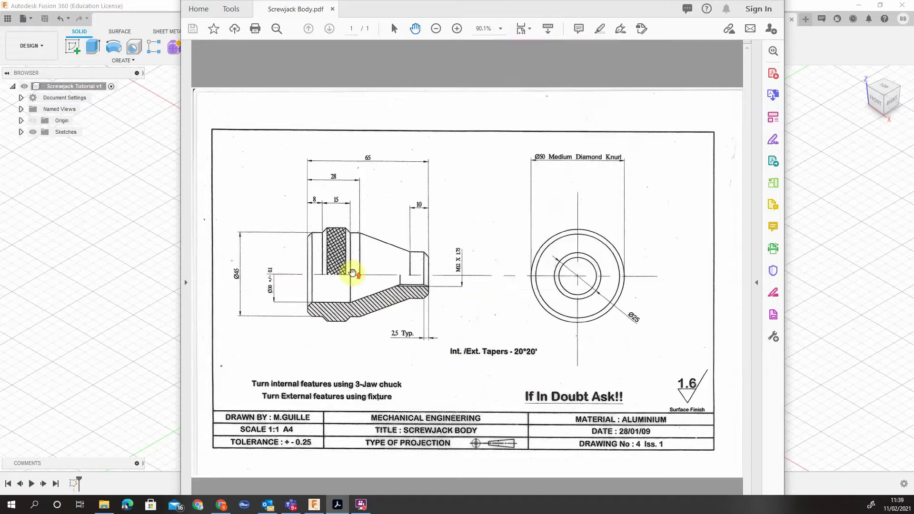
pyautogui.keyDown('ctrl'); pyautogui.scroll(1, 352, 273); pyautogui.keyUp('ctrl')
pyautogui.keyDown('ctrl'); pyautogui.scroll(2, 352, 274); pyautogui.keyUp('ctrl')
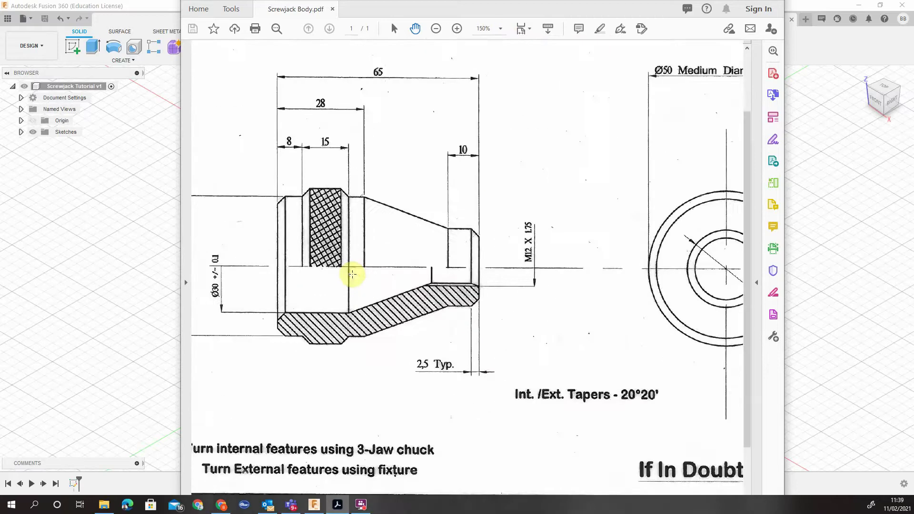
pyautogui.keyDown('ctrl'); pyautogui.scroll(1, 354, 270); pyautogui.keyUp('ctrl')
pyautogui.moveTo(516, 384)
pyautogui.mouseDown()
pyautogui.moveTo(669, 302)
pyautogui.moveTo(613, 332)
pyautogui.moveTo(626, 401)
pyautogui.mouseUp()
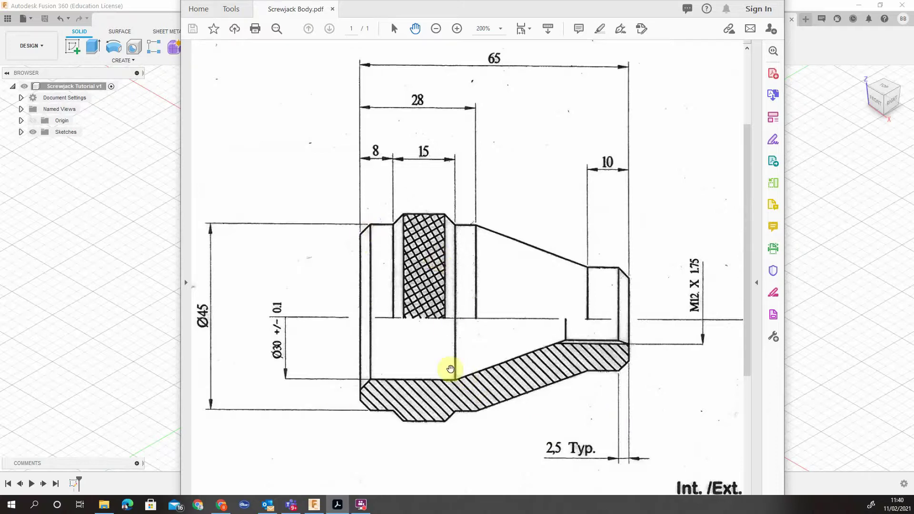
pyautogui.keyDown('ctrl'); pyautogui.scroll(-2, 395, 372); pyautogui.keyUp('ctrl')
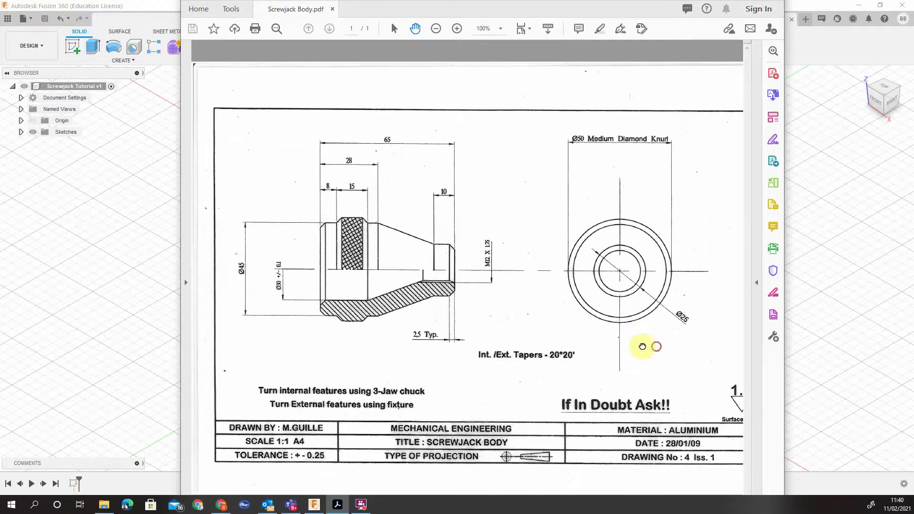
pyautogui.moveTo(650, 350); pyautogui.dragTo(590, 216)
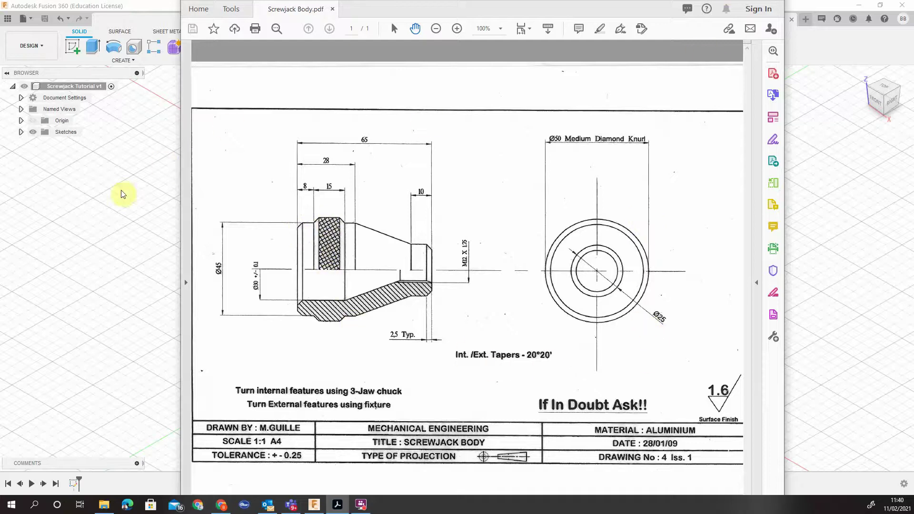
pyautogui.click(144, 189)
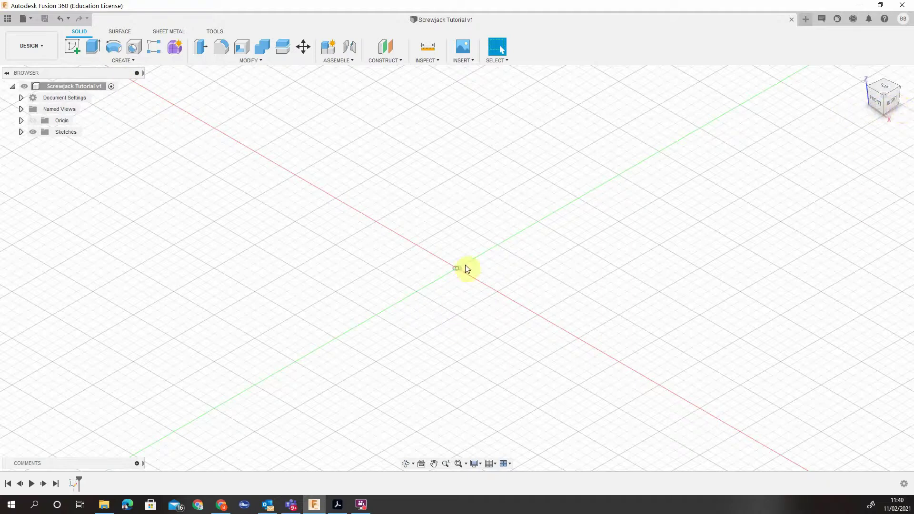
pyautogui.click(337, 504)
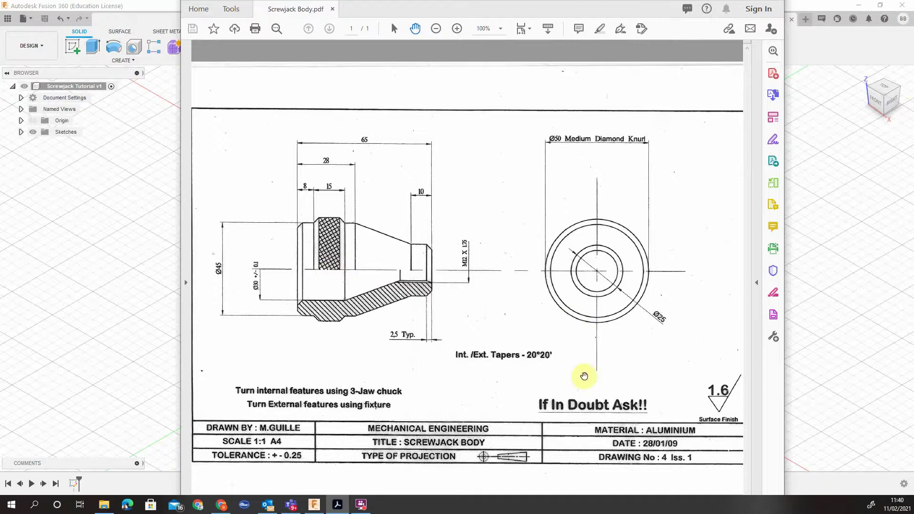
pyautogui.click(829, 123)
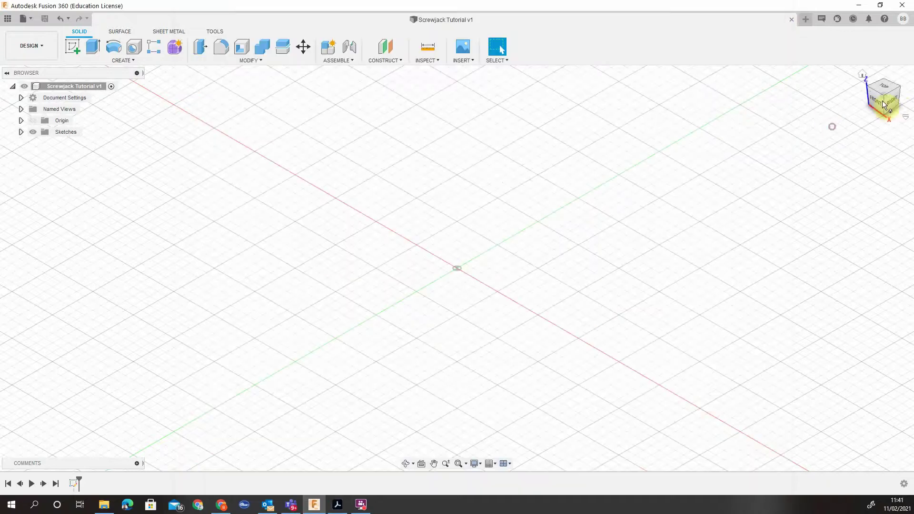
# - Look at the model from the Right view and start a new sketch on the YZ plane
pyautogui.click(896, 106)
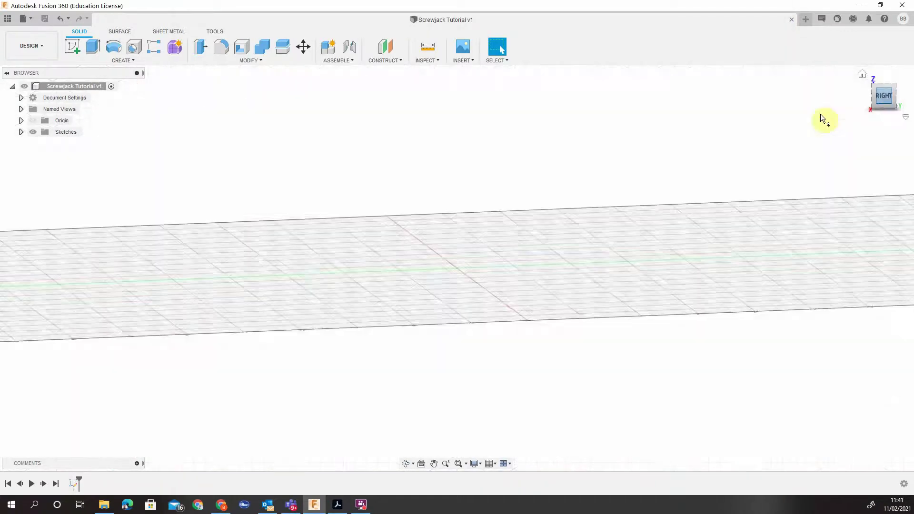
pyautogui.click(78, 47)
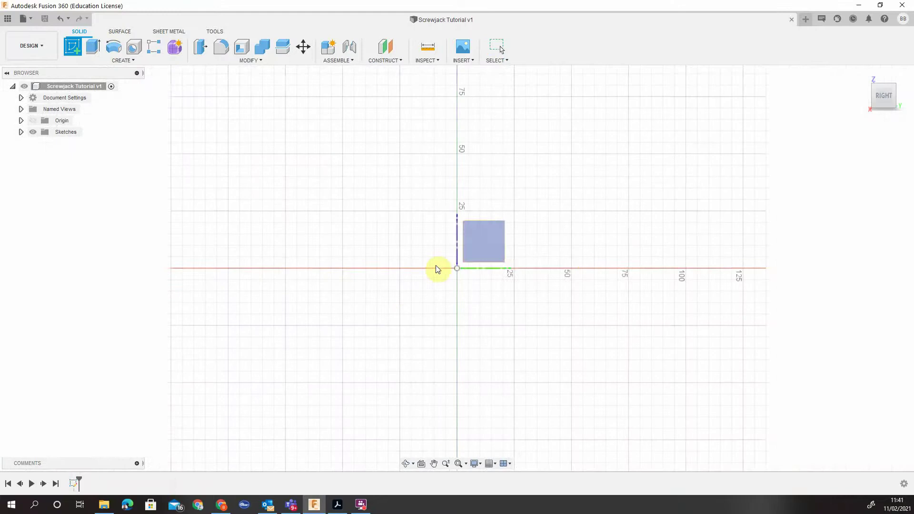
pyautogui.click(483, 245)
pyautogui.scroll(3, 612, 251)
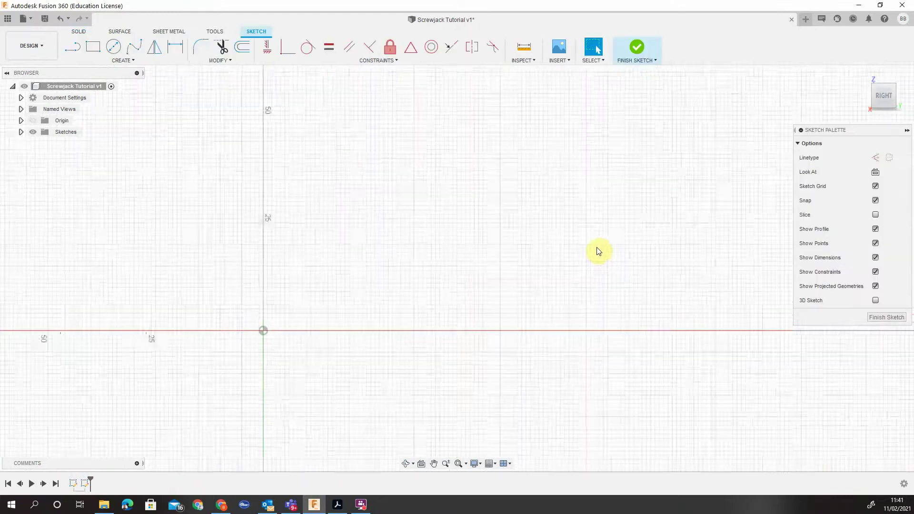
pyautogui.moveTo(443, 193)
pyautogui.mouseDown(button='middle')
pyautogui.moveTo(421, 230)
pyautogui.moveTo(400, 235)
pyautogui.mouseUp(button='middle')
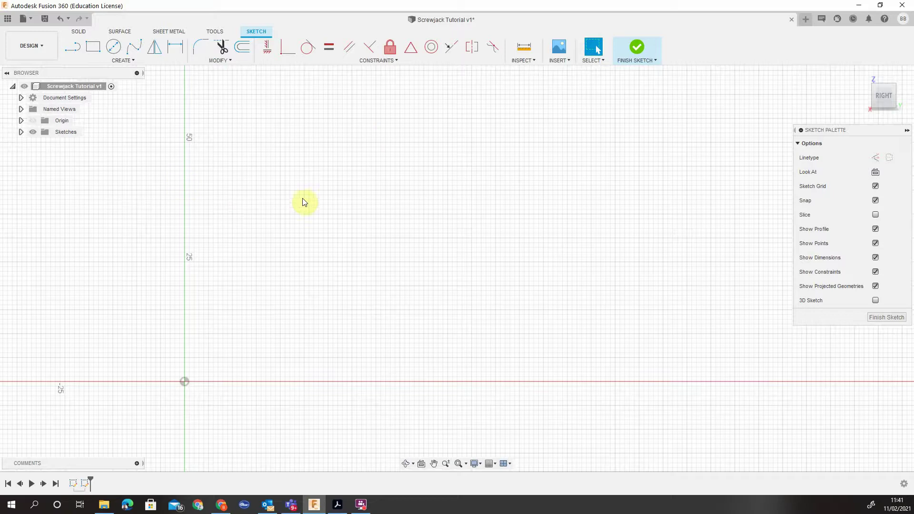
# - Draw a 65 mm horizontal line starting at the sketch origin
pyautogui.click(72, 47)
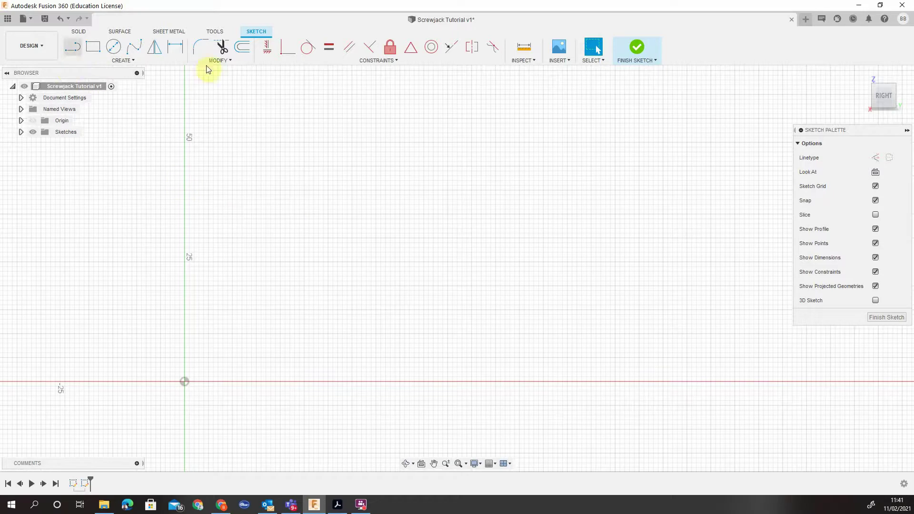
pyautogui.click(77, 49)
pyautogui.click(184, 381)
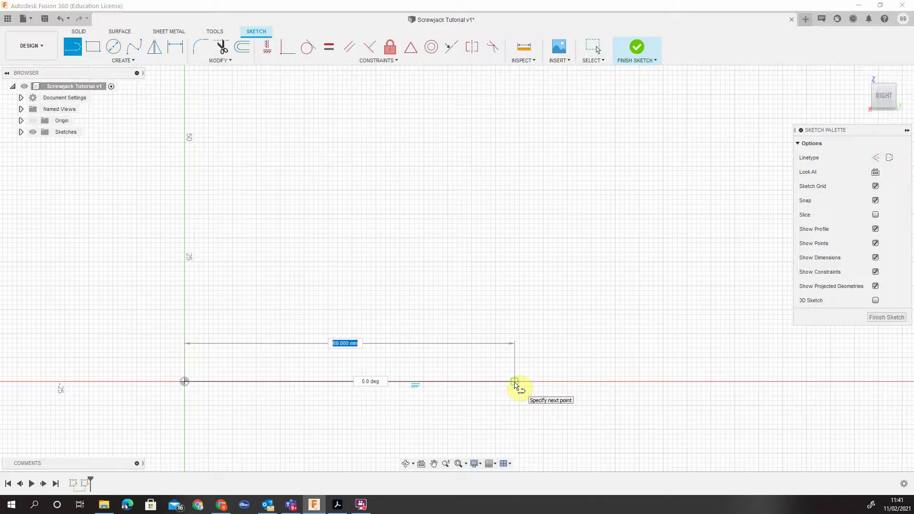
pyautogui.press('Return')
pyautogui.press('Escape')
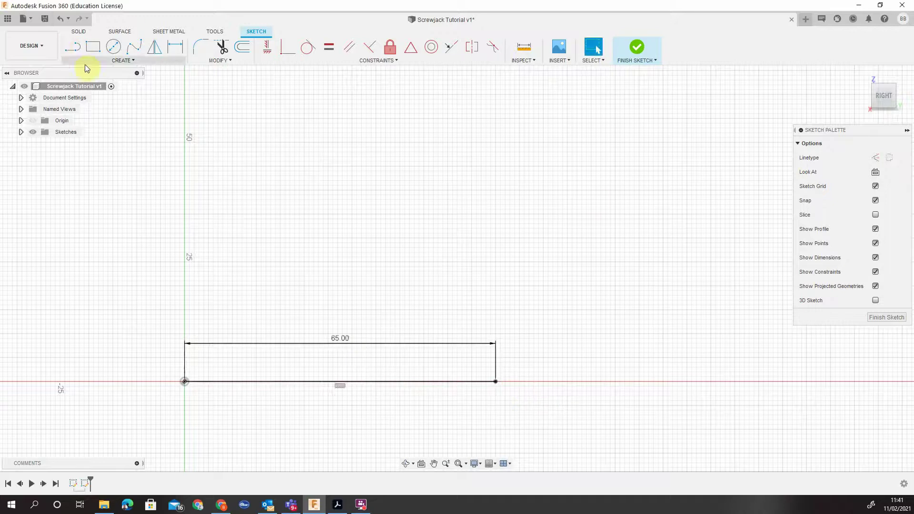
# - Draw a 25 mm vertical line upward from the far end of the 65 mm line
pyautogui.press('l')
pyautogui.click(497, 381)
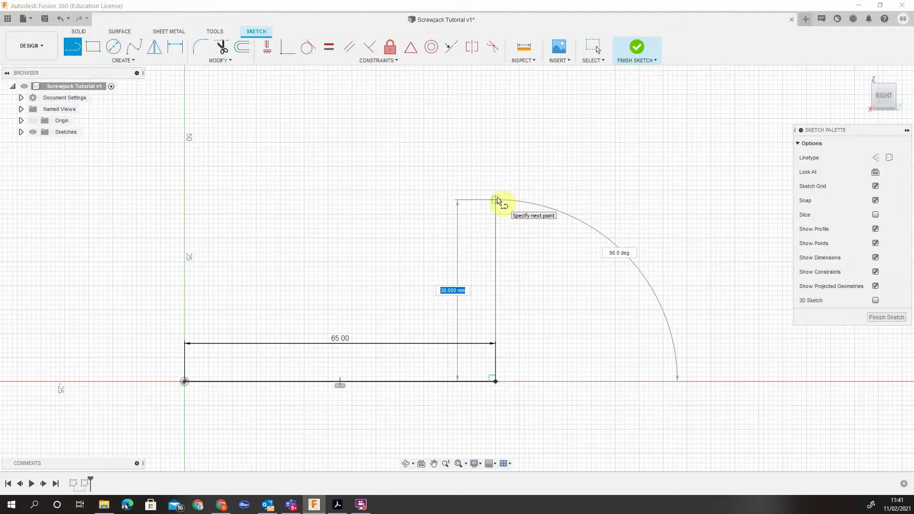
pyautogui.press('Return')
pyautogui.press('Escape')
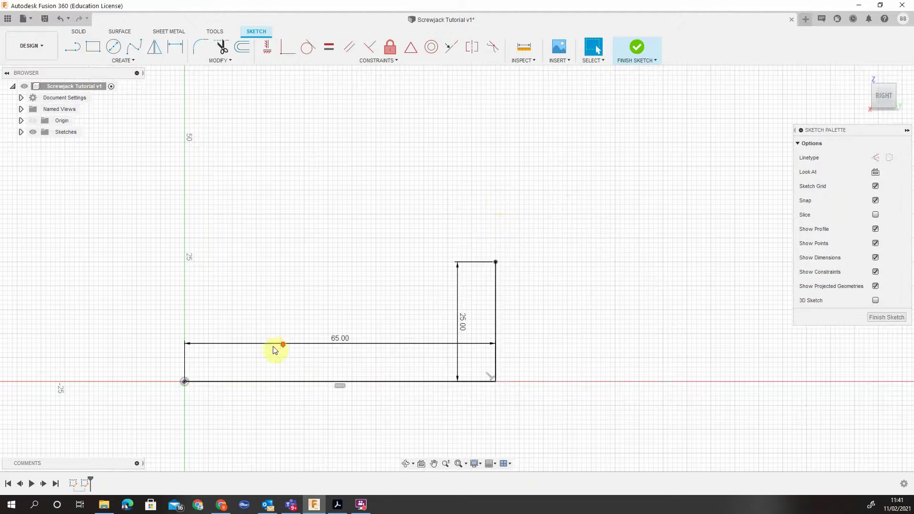
# - Insert the Screwjack Body image from the computer's Pictures folder as a canvas on the YZ plane
pyautogui.scroll(3, 274, 350)
pyautogui.moveTo(296, 306)
pyautogui.mouseDown(button='middle')
pyautogui.moveTo(481, 280)
pyautogui.moveTo(375, 265)
pyautogui.mouseUp(button='middle')
pyautogui.scroll(2, 376, 269)
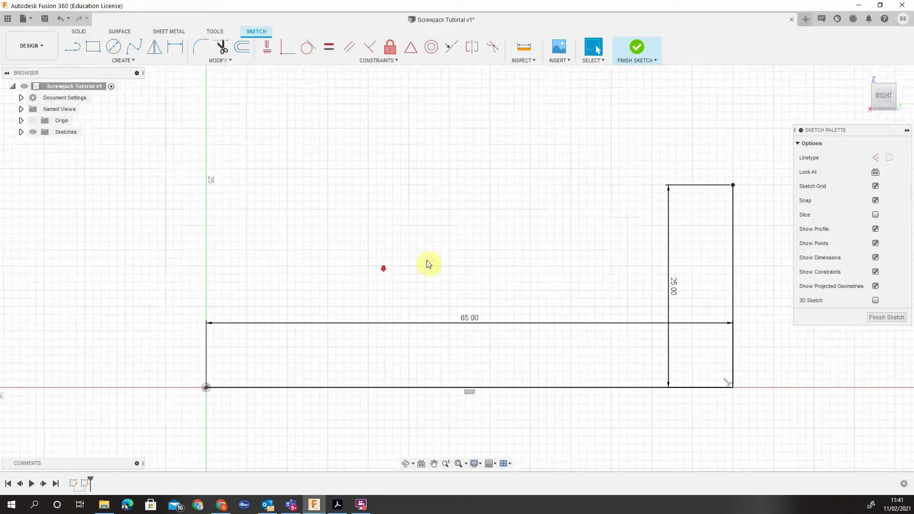
pyautogui.moveTo(444, 249)
pyautogui.mouseDown(button='middle')
pyautogui.moveTo(396, 240)
pyautogui.moveTo(416, 232)
pyautogui.mouseUp(button='middle')
pyautogui.scroll(-1, 407, 233)
pyautogui.scroll(1, 406, 234)
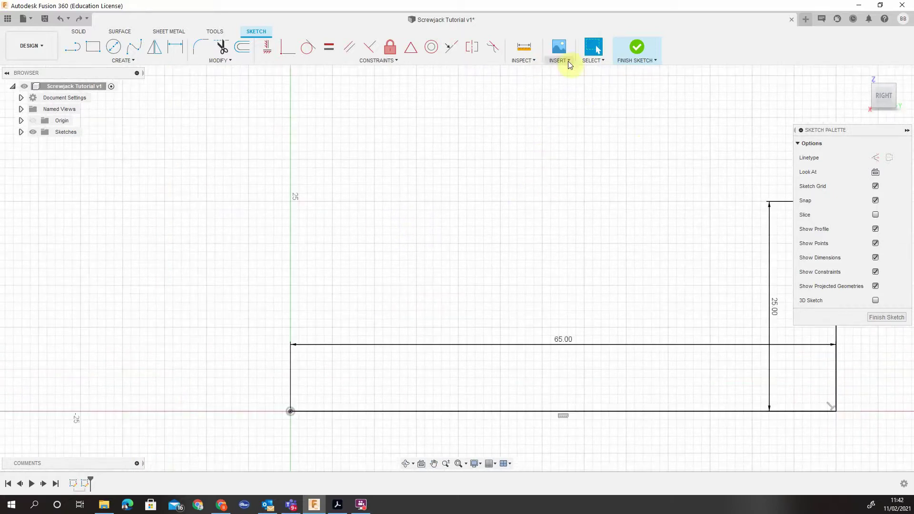
pyautogui.moveTo(656, 149)
pyautogui.mouseDown(button='middle')
pyautogui.moveTo(512, 127)
pyautogui.moveTo(526, 147)
pyautogui.mouseUp(button='middle')
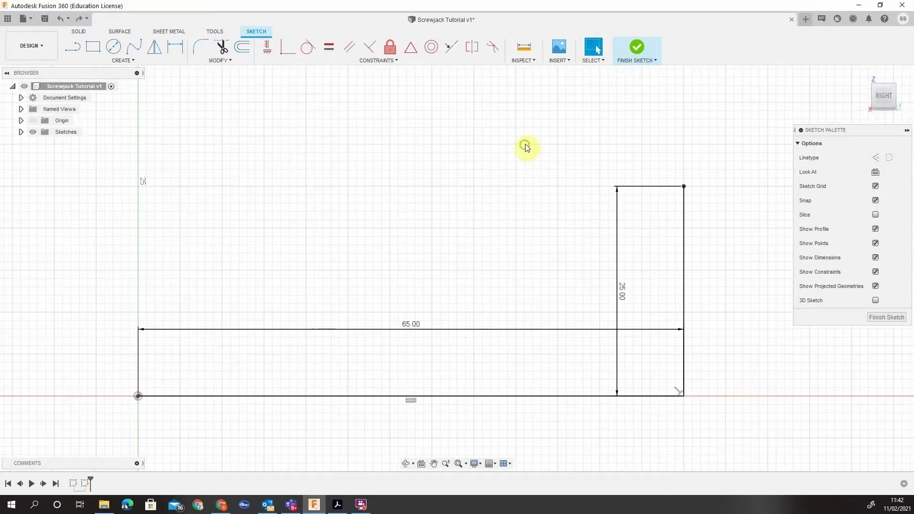
pyautogui.moveTo(542, 122); pyautogui.dragTo(576, 147, button='middle')
pyautogui.click(568, 60)
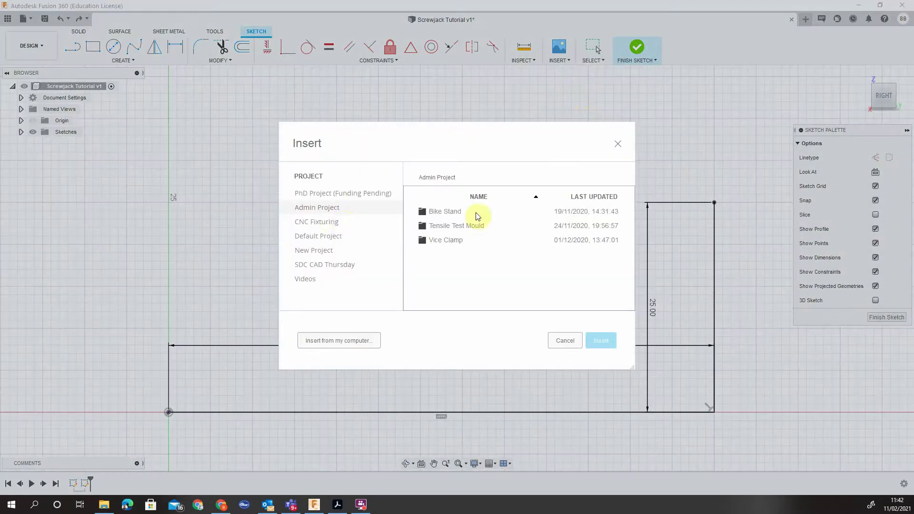
pyautogui.click(351, 341)
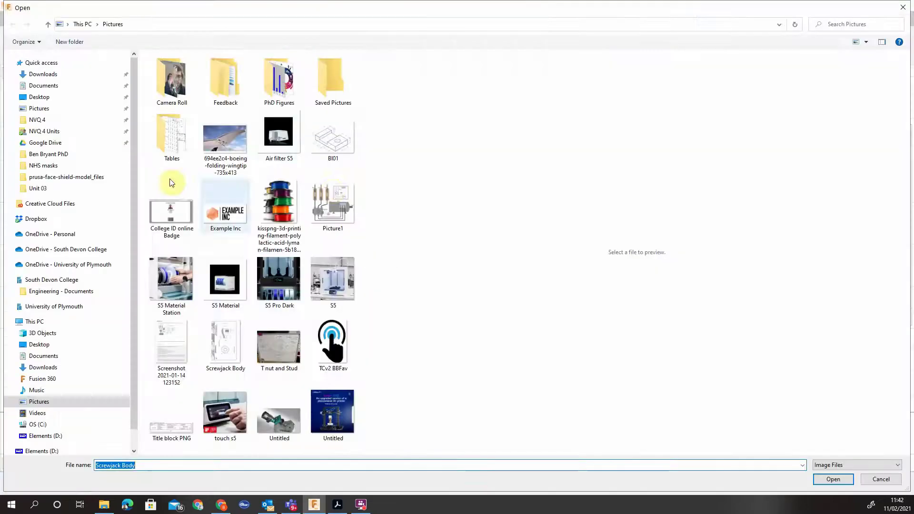
pyautogui.click(231, 344)
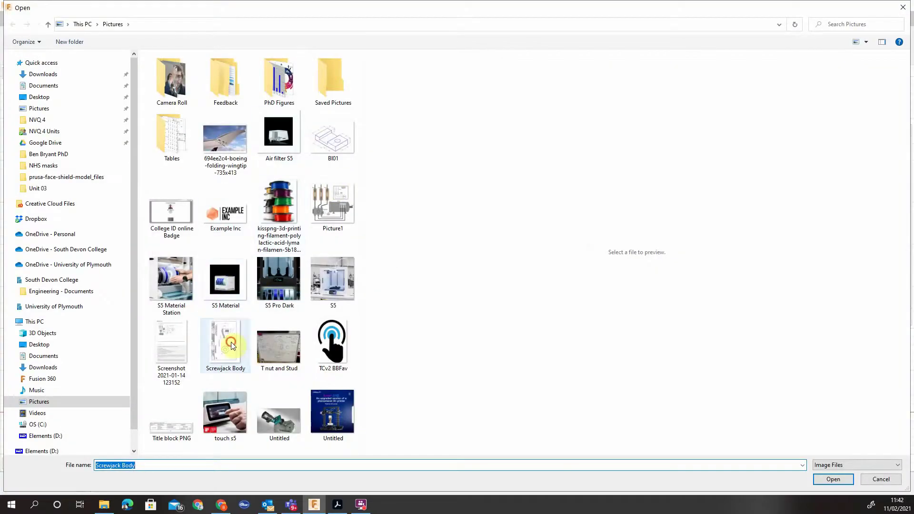
pyautogui.click(830, 479)
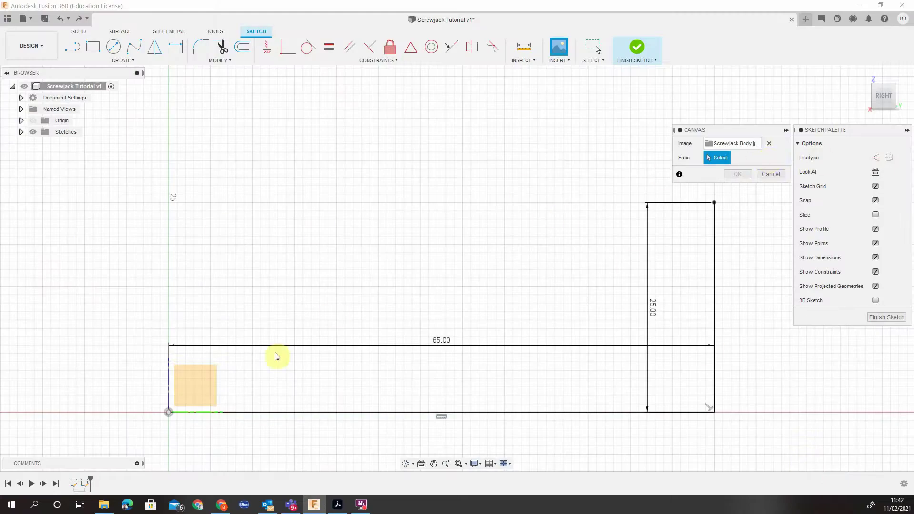
pyautogui.click(212, 381)
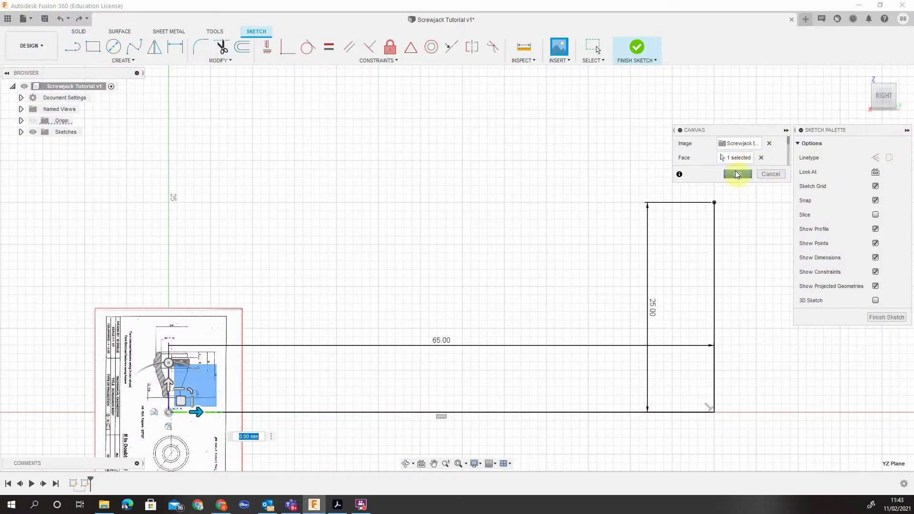
# - Move the drawing canvas above the profile lines, rotate it to landscape orientation and flip it so its text reads correctly
pyautogui.moveTo(179, 395)
pyautogui.mouseDown()
pyautogui.moveTo(504, 132)
pyautogui.moveTo(573, 229)
pyautogui.moveTo(504, 196)
pyautogui.mouseUp()
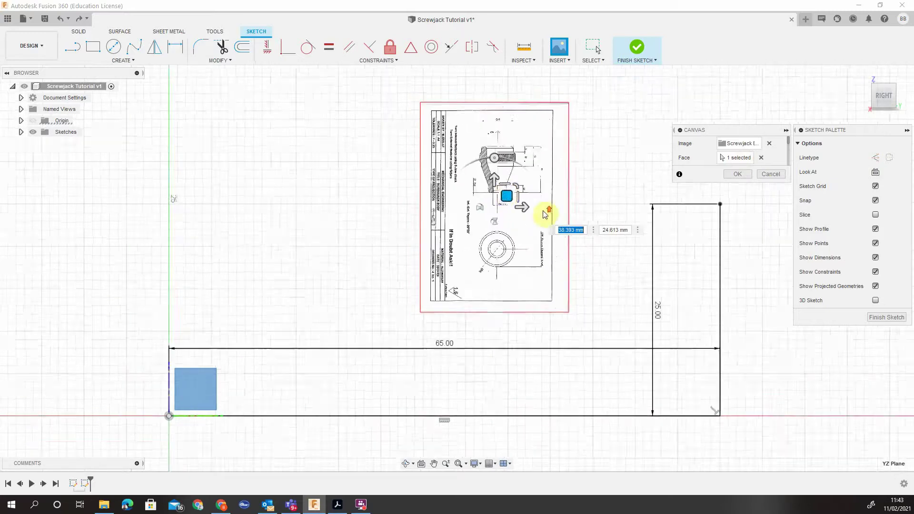
pyautogui.scroll(-2, 544, 214)
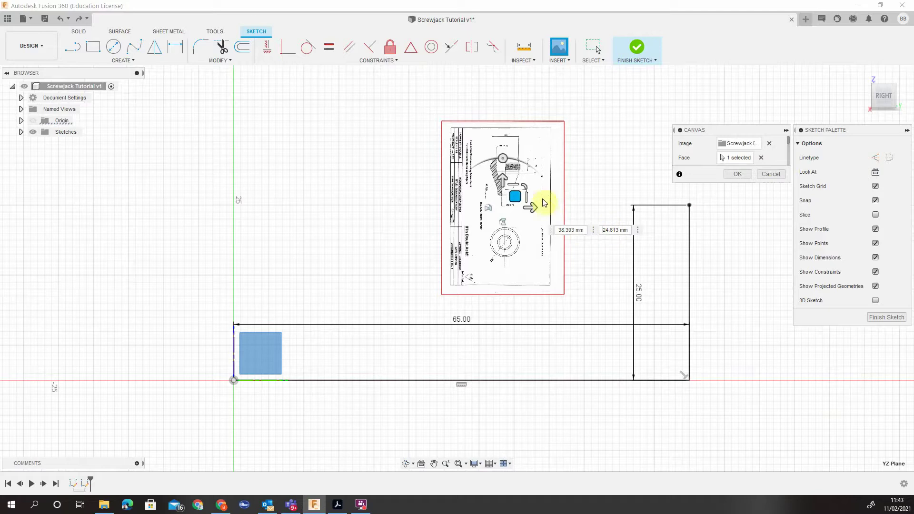
pyautogui.moveTo(516, 199); pyautogui.dragTo(517, 176)
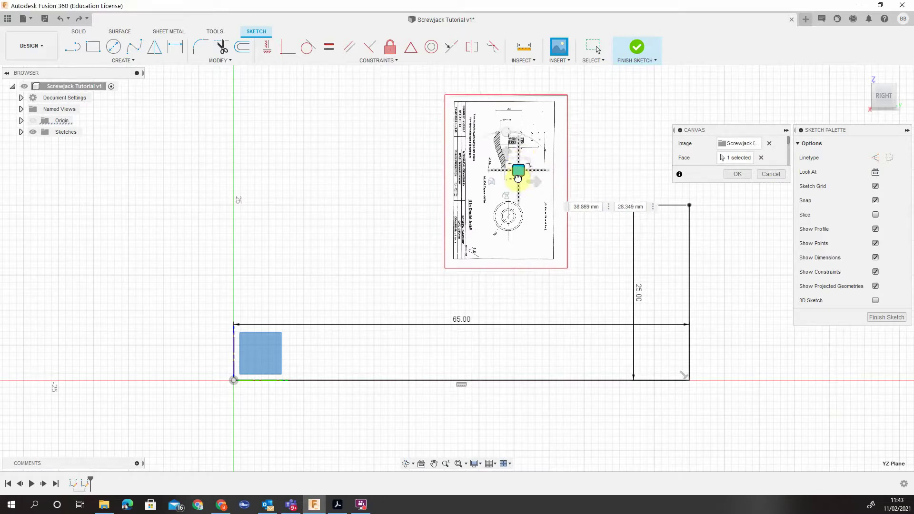
pyautogui.moveTo(474, 143); pyautogui.dragTo(442, 179)
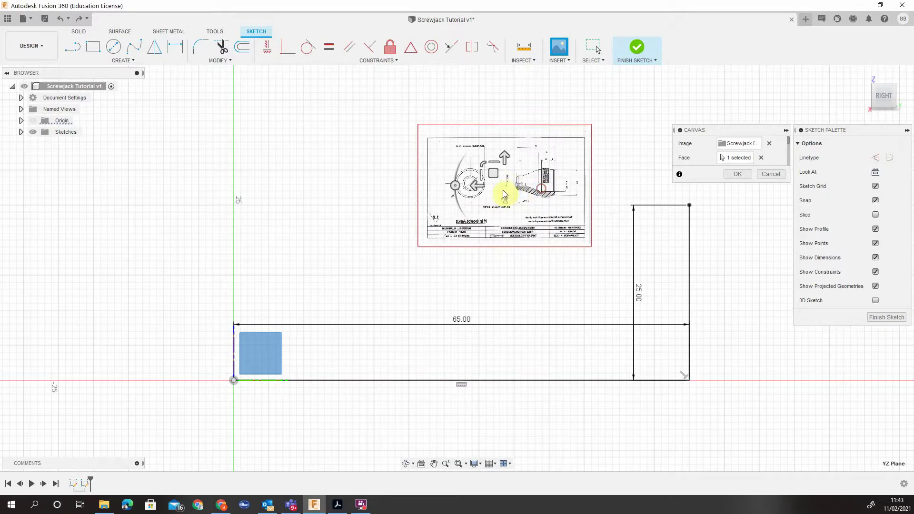
pyautogui.click(504, 199)
pyautogui.click(505, 200)
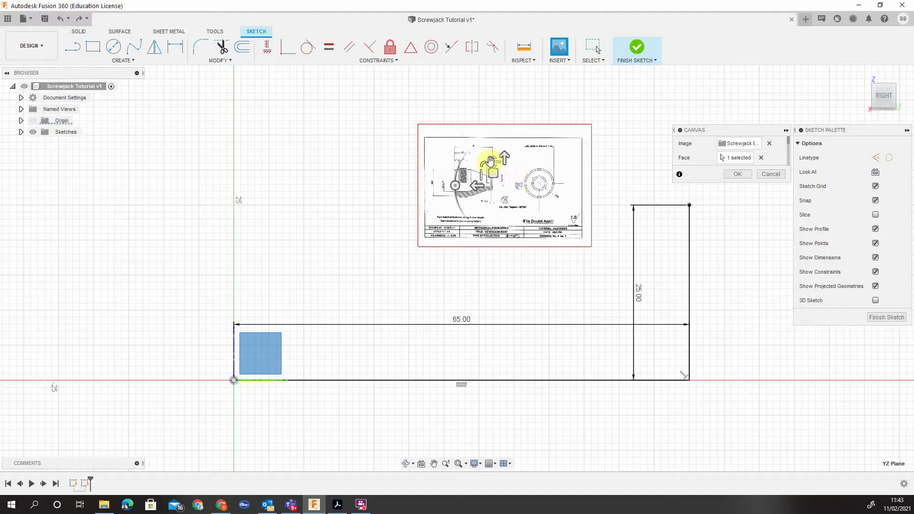
# - Scale the canvas up by about 2.68, position it just beyond the 25 mm line clear of the profile, and accept the placement
pyautogui.moveTo(483, 165); pyautogui.dragTo(427, 142)
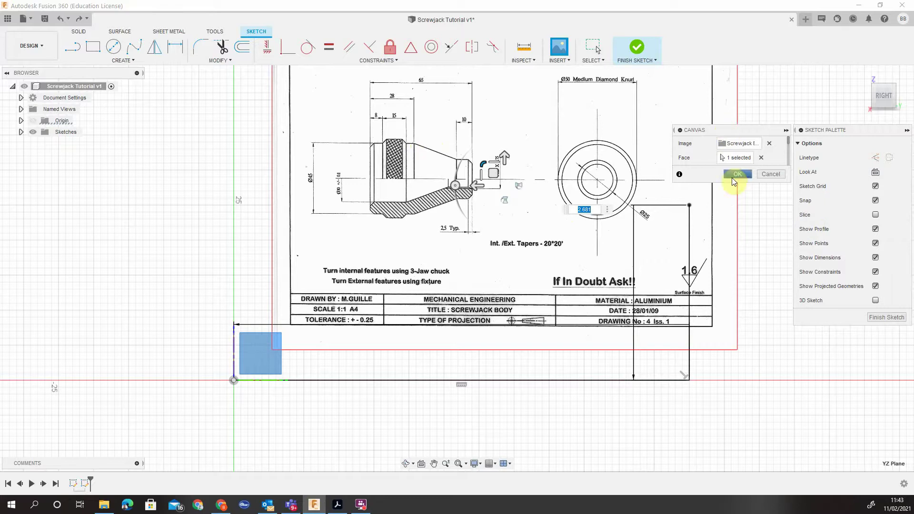
pyautogui.moveTo(493, 172)
pyautogui.mouseDown()
pyautogui.moveTo(598, 291)
pyautogui.moveTo(614, 286)
pyautogui.mouseUp()
pyautogui.scroll(3, 613, 286)
pyautogui.scroll(-6, 612, 267)
pyautogui.moveTo(425, 238)
pyautogui.mouseDown(button='middle')
pyautogui.moveTo(242, 231)
pyautogui.moveTo(286, 257)
pyautogui.moveTo(433, 312)
pyautogui.mouseUp(button='middle')
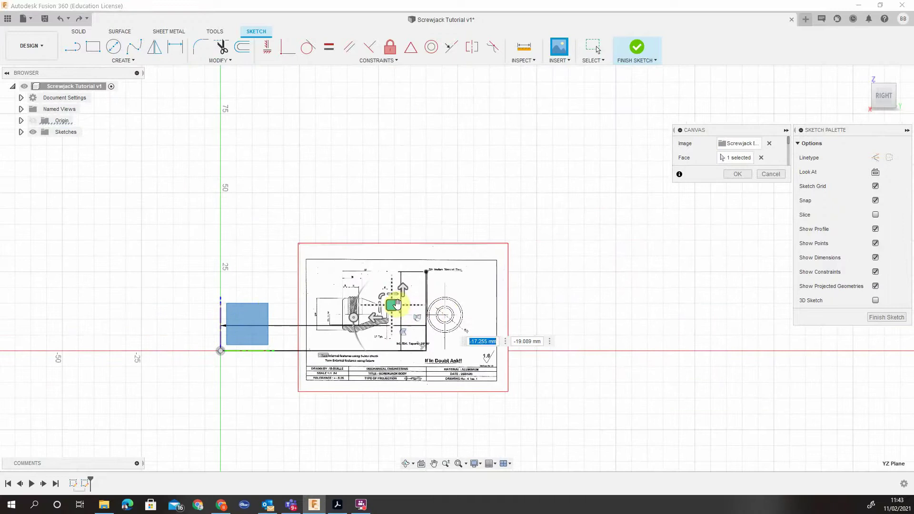
pyautogui.moveTo(397, 304)
pyautogui.mouseDown()
pyautogui.moveTo(623, 261)
pyautogui.moveTo(534, 261)
pyautogui.mouseUp()
pyautogui.scroll(2, 488, 360)
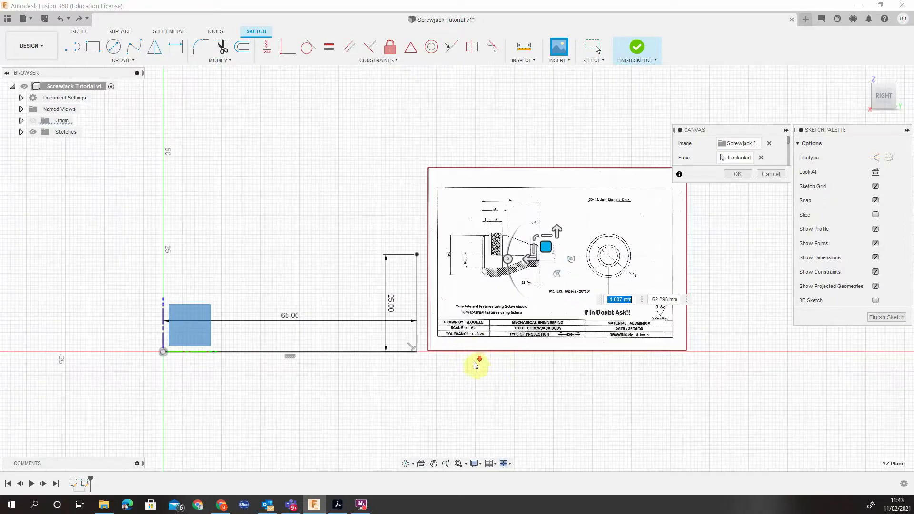
pyautogui.scroll(-5, 474, 363)
pyautogui.moveTo(418, 331); pyautogui.dragTo(573, 389, button='middle')
pyautogui.scroll(-1, 535, 380)
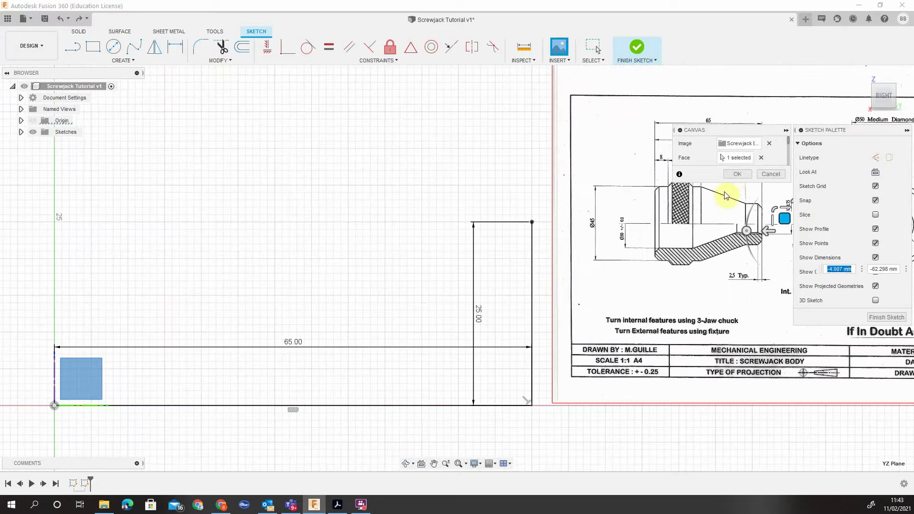
pyautogui.click(742, 173)
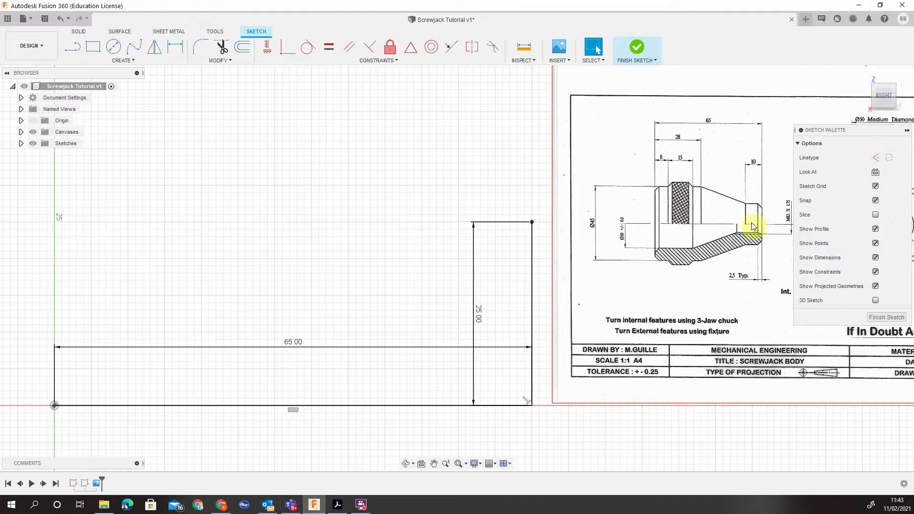
# - Collapse the Sketch Palette and examine the dimensions of the screwjack drawing beside the profile sketch
pyautogui.click(908, 132)
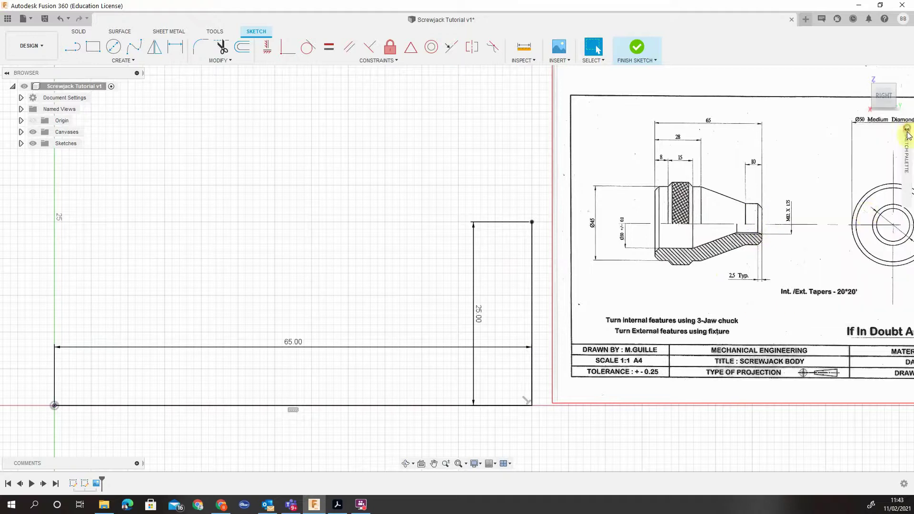
pyautogui.scroll(6, 628, 424)
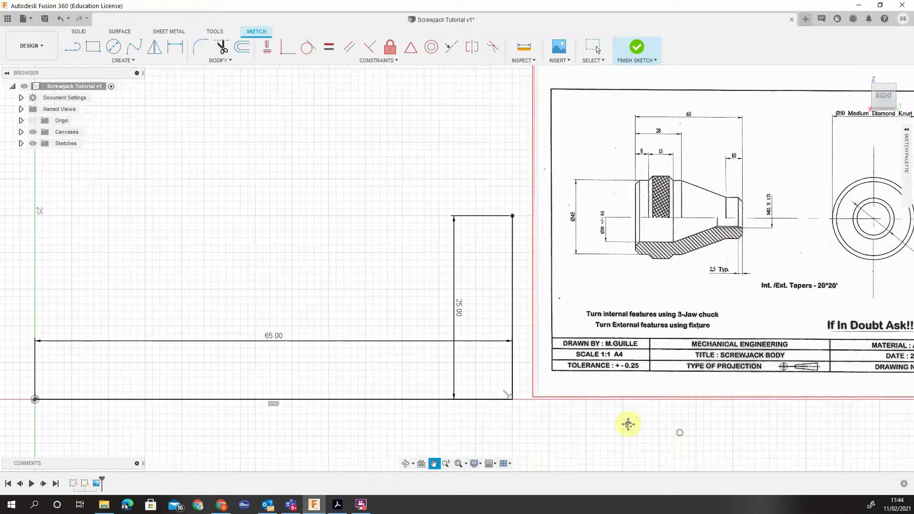
pyautogui.scroll(-2, 818, 281)
pyautogui.scroll(-3, 818, 280)
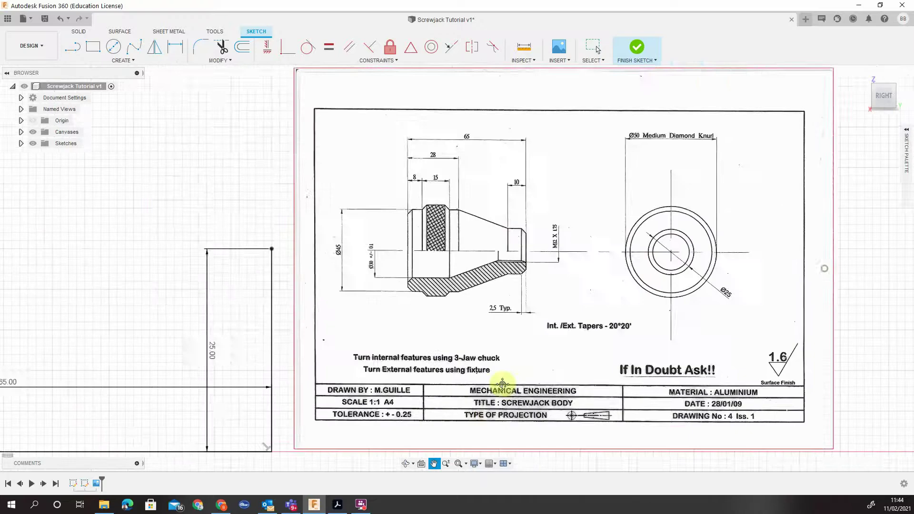
pyautogui.moveTo(304, 314); pyautogui.dragTo(830, 327, button='middle')
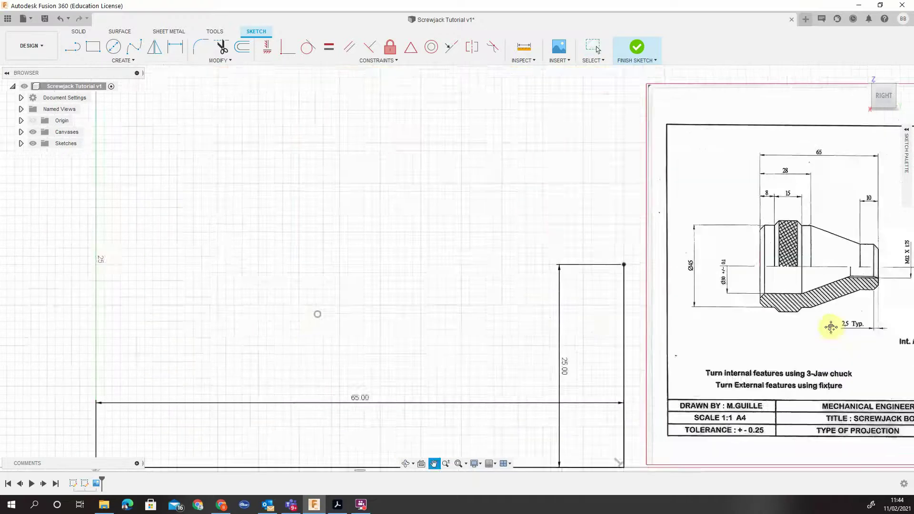
pyautogui.scroll(-1, 725, 328)
pyautogui.scroll(5, 433, 344)
pyautogui.moveTo(376, 343); pyautogui.dragTo(443, 347, button='middle')
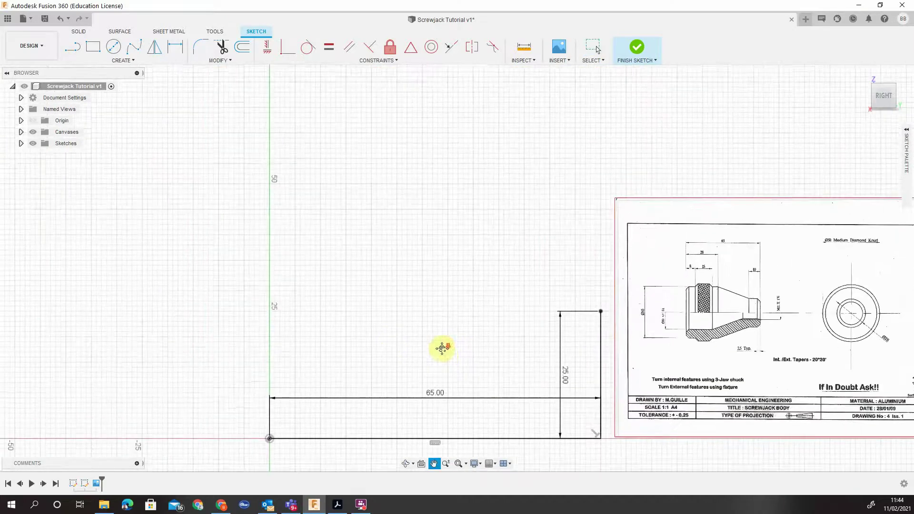
pyautogui.scroll(2, 431, 348)
# - Draw a 12.5 mm vertical line upward from the sketch origin
pyautogui.click(73, 53)
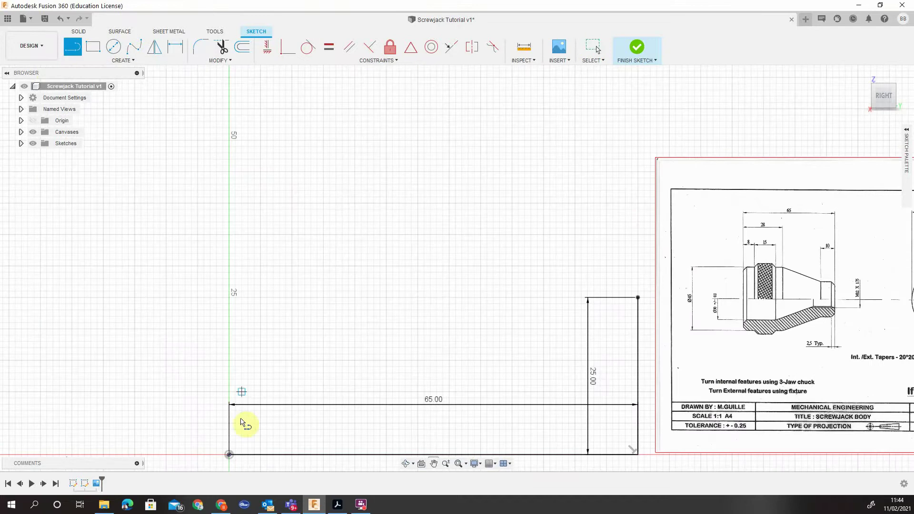
pyautogui.click(229, 454)
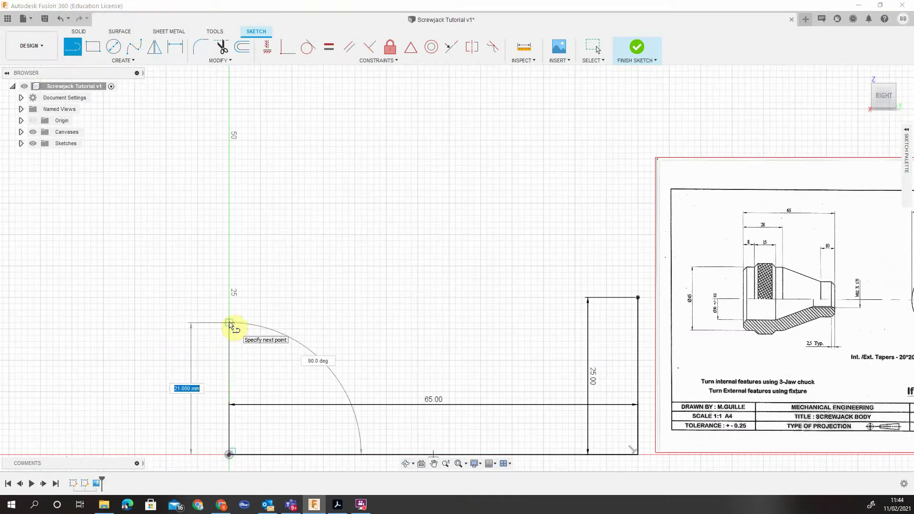
pyautogui.press('Return')
pyautogui.press('Escape')
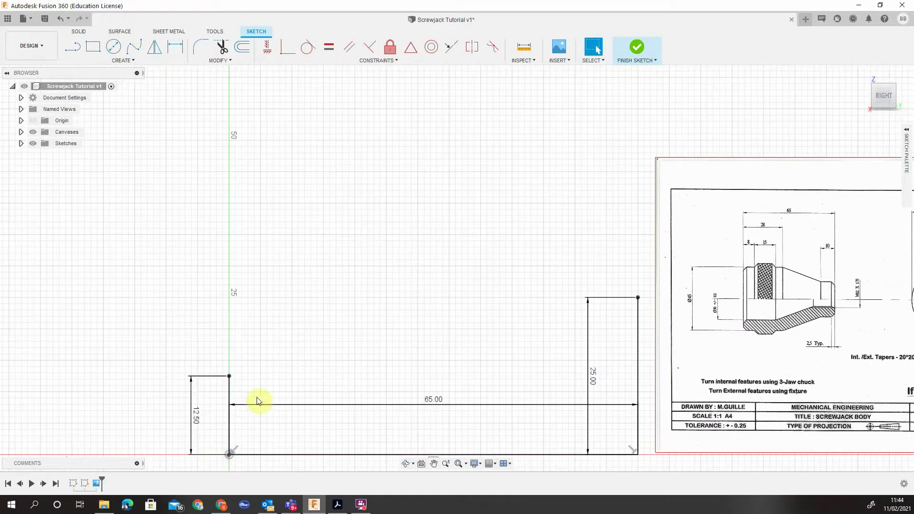
# - Draw a 10 mm horizontal line inward from the upper end of the 12.5 mm line
pyautogui.click(72, 48)
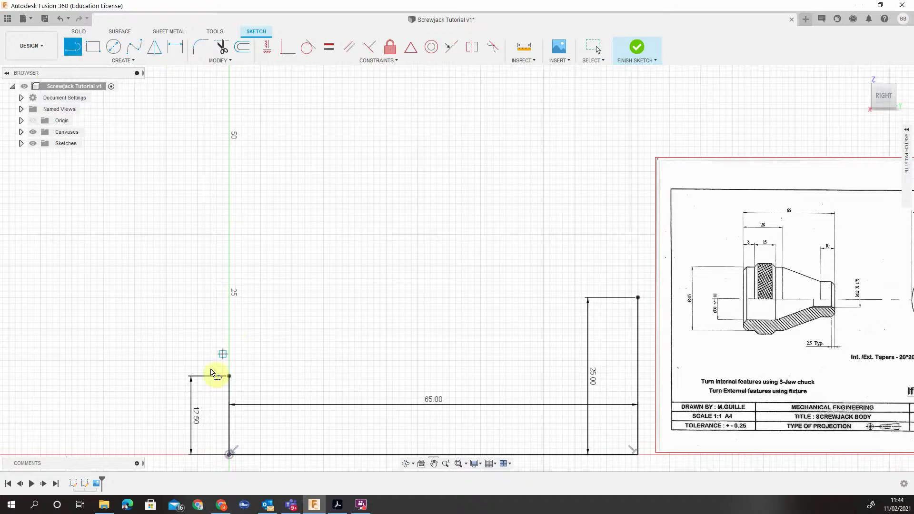
pyautogui.click(229, 376)
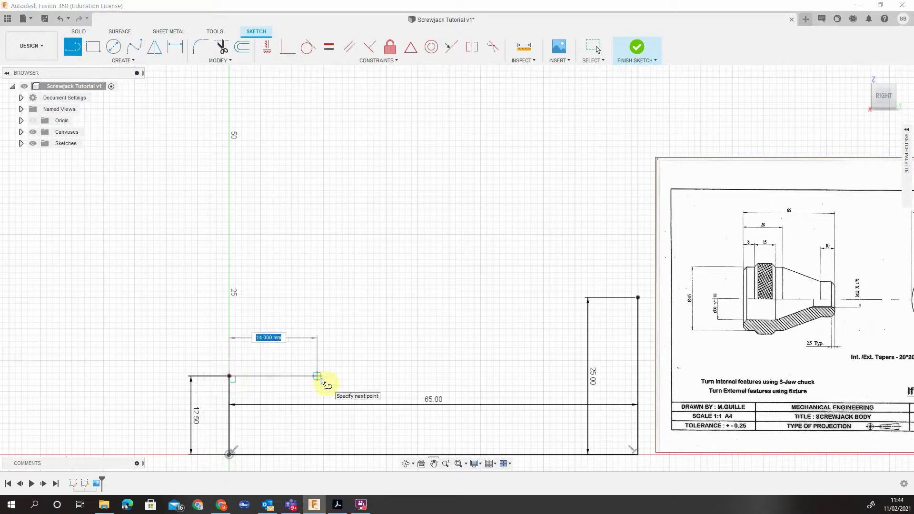
pyautogui.press('Return')
pyautogui.press('Escape')
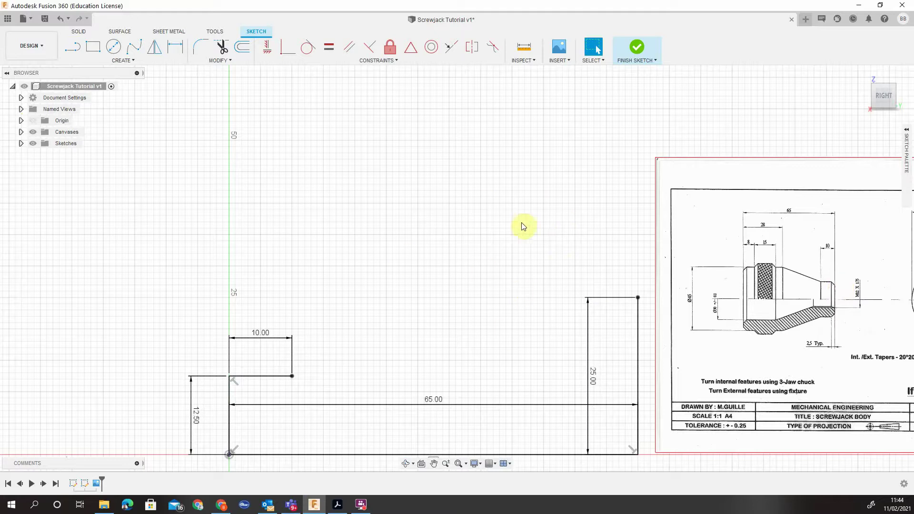
# - Set the length of the vertical line at the far end of the 65 mm base to 22.5 mm
pyautogui.doubleClick(593, 378)
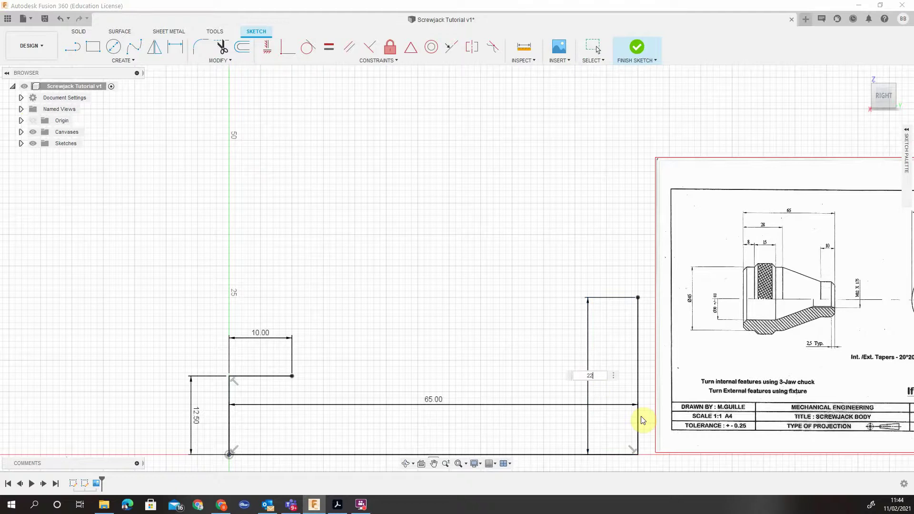
pyautogui.write('22.5')
pyautogui.press('Return')
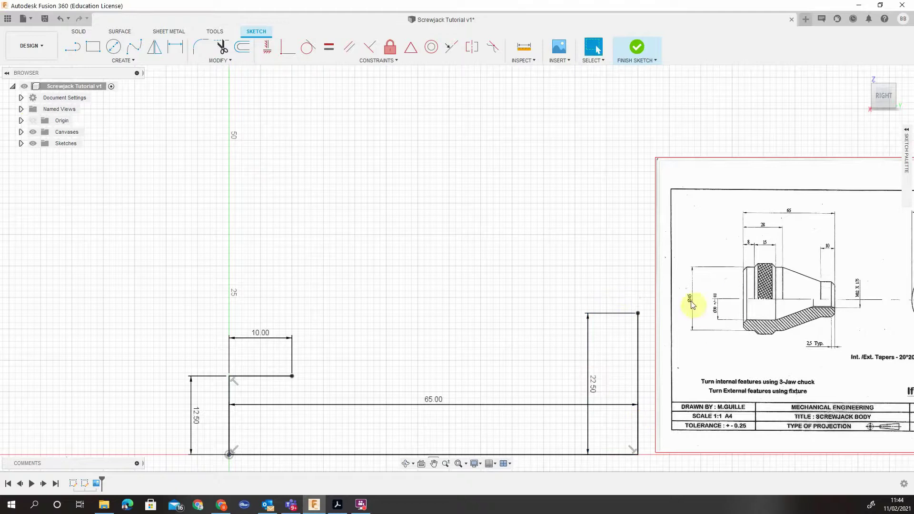
# - Draw an 8 mm horizontal line from the upper end of the 22.5 mm line, heading back toward the origin side
pyautogui.click(73, 47)
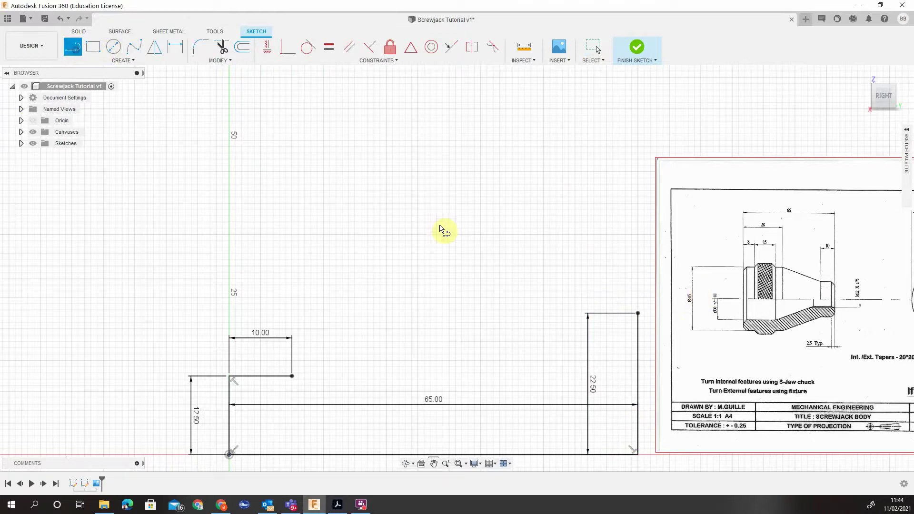
pyautogui.click(637, 313)
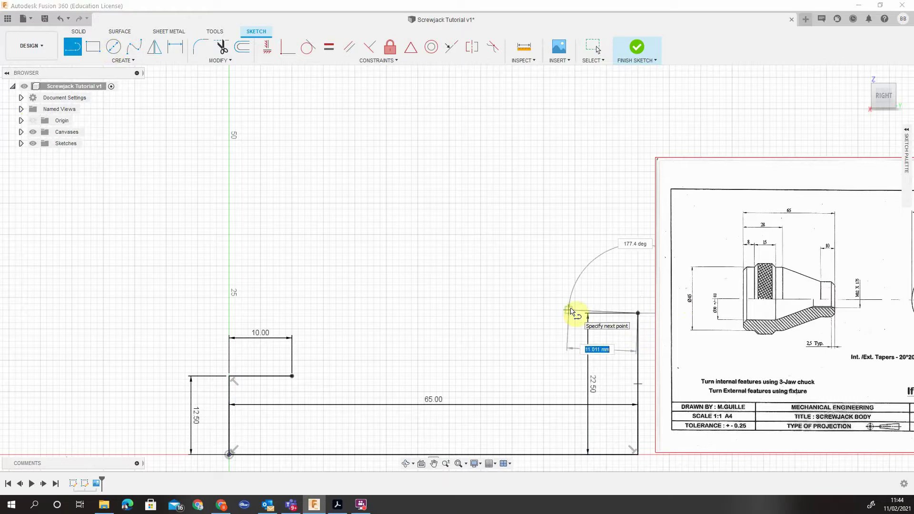
pyautogui.write('8')
pyautogui.press('Return')
pyautogui.press('Escape')
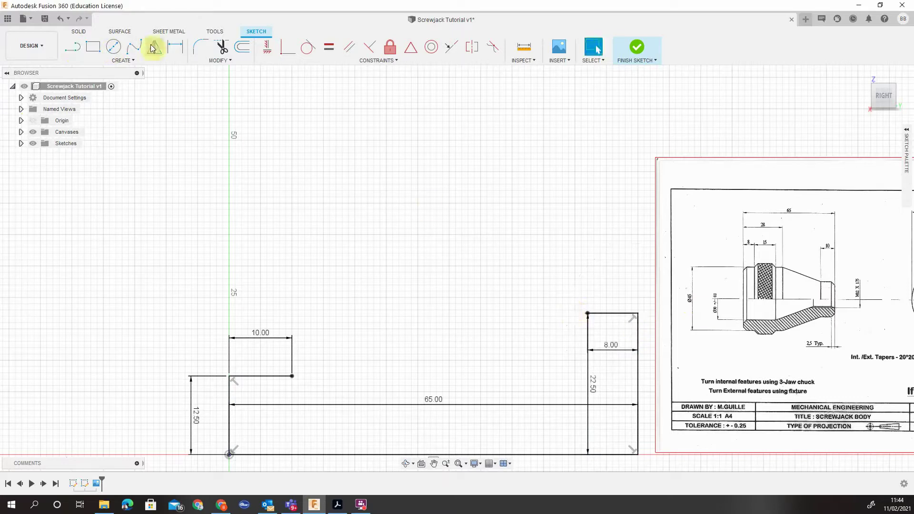
# - Draw a 2.5 mm vertical line upward from the inner end of the 8 mm line
pyautogui.press('l')
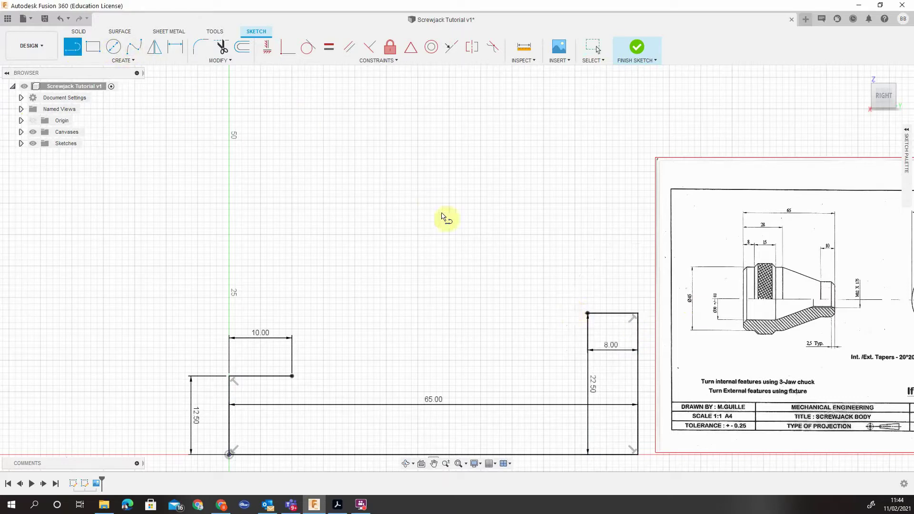
pyautogui.click(587, 313)
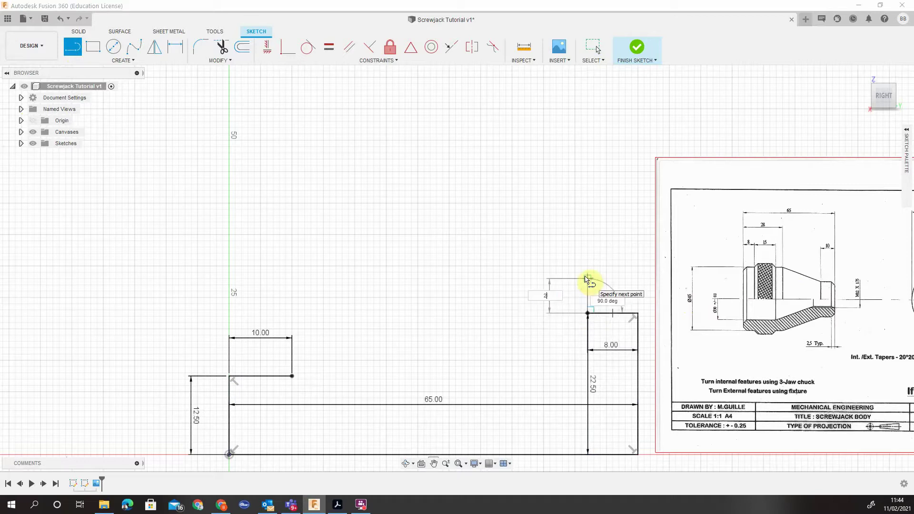
pyautogui.press('Return')
pyautogui.press('Escape')
# - Draw a 15 mm horizontal line from the upper end of the 2.5 mm line toward the origin side for the knurled band
pyautogui.press('l')
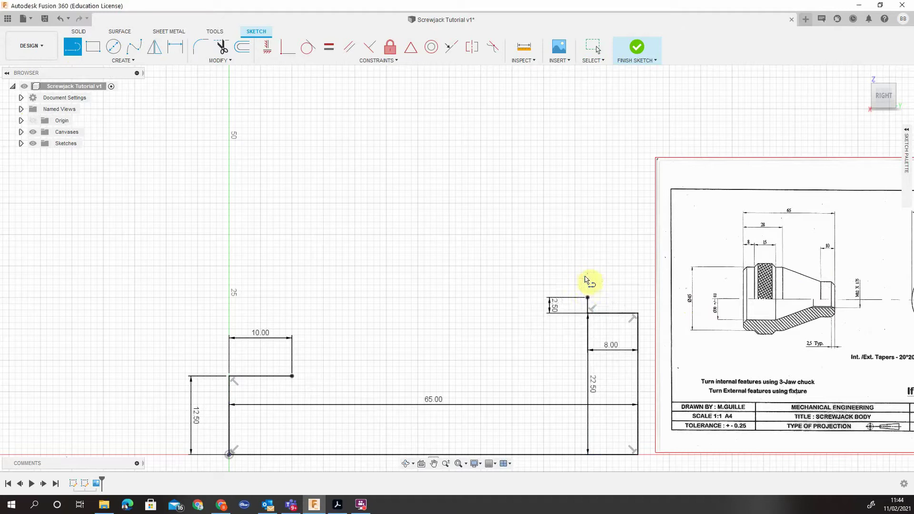
pyautogui.click(587, 298)
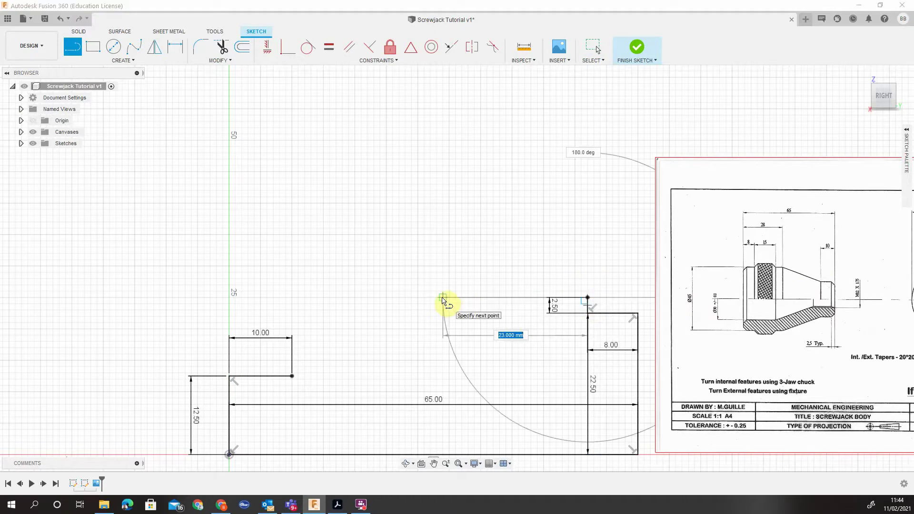
pyautogui.write('15')
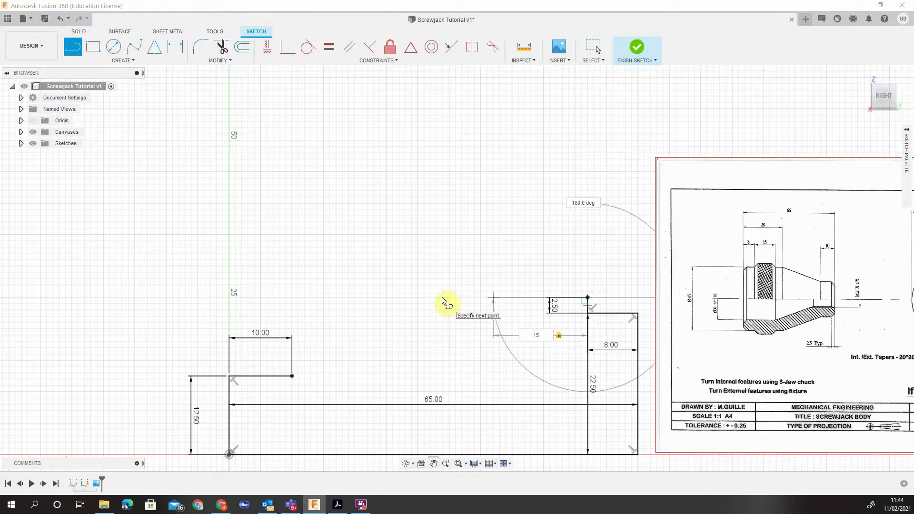
pyautogui.press('Return')
pyautogui.press('Escape')
# - Draw a 2.5 mm vertical line downward from the free end of the 15 mm line
pyautogui.press('l')
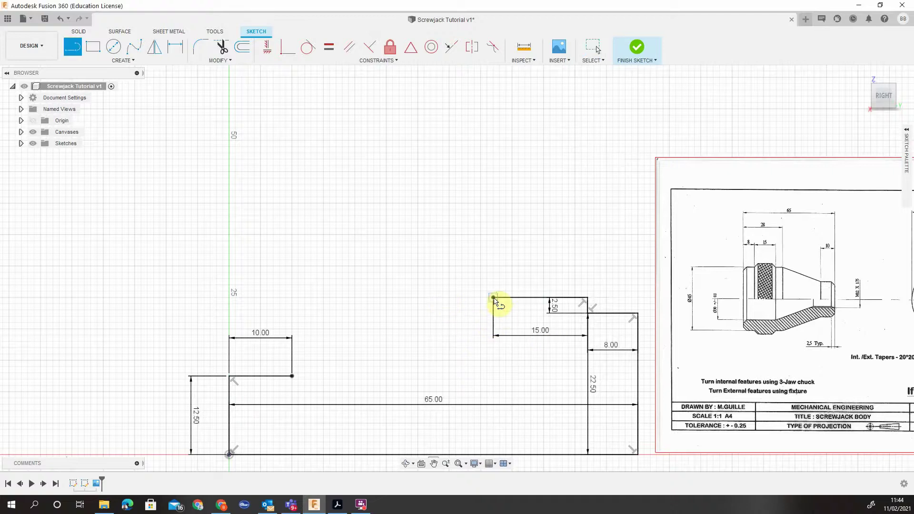
pyautogui.moveTo(493, 297); pyautogui.dragTo(492, 358)
pyautogui.write('2')
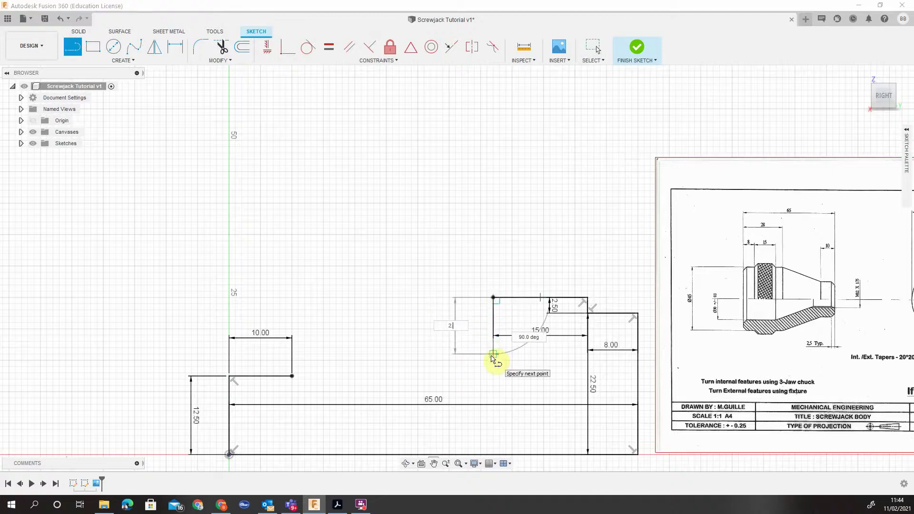
pyautogui.write('.5')
pyautogui.press('Return')
pyautogui.press('Escape')
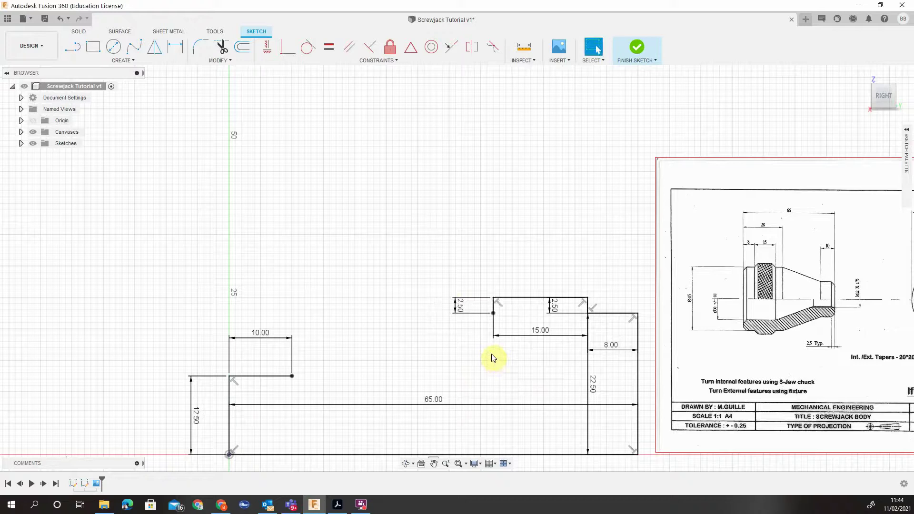
# - Draw a horizontal line about 12 mm long from the lower end of the knurled band's inner 2.5 mm edge toward the origin side
pyautogui.press('l')
pyautogui.moveTo(493, 313); pyautogui.dragTo(419, 314)
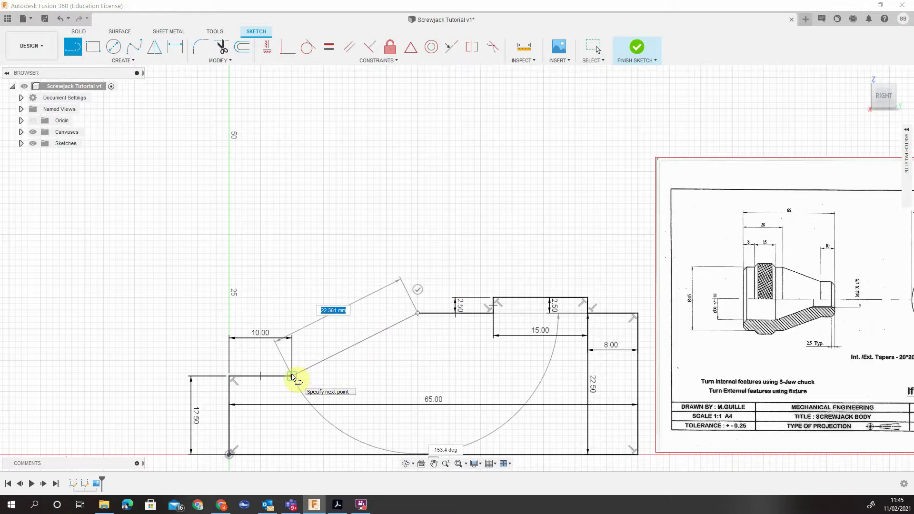
pyautogui.press('Escape')
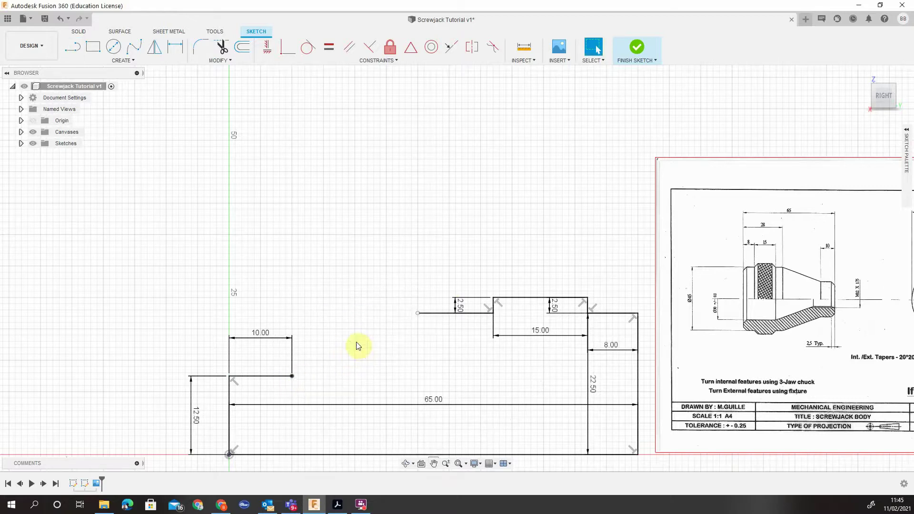
# - Dimension the new horizontal line's free end 28 mm from the vertical end line of the profile
pyautogui.click(175, 47)
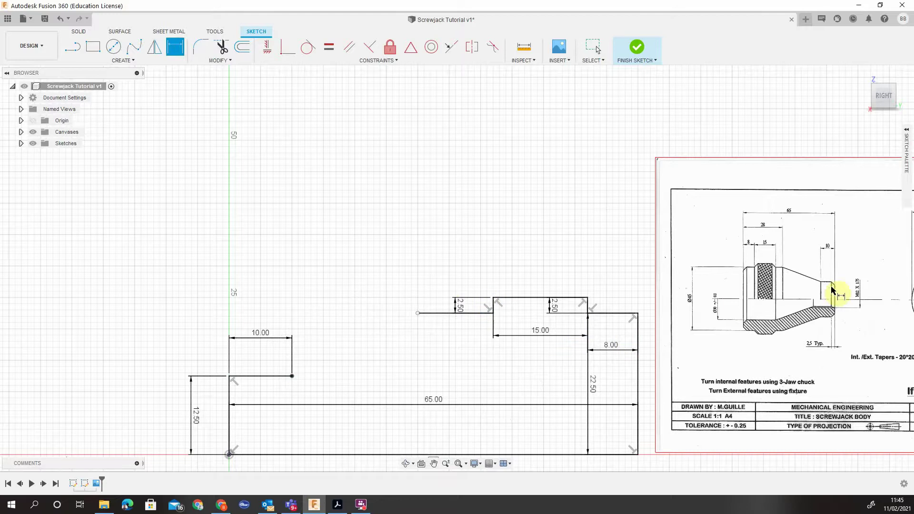
pyautogui.click(639, 383)
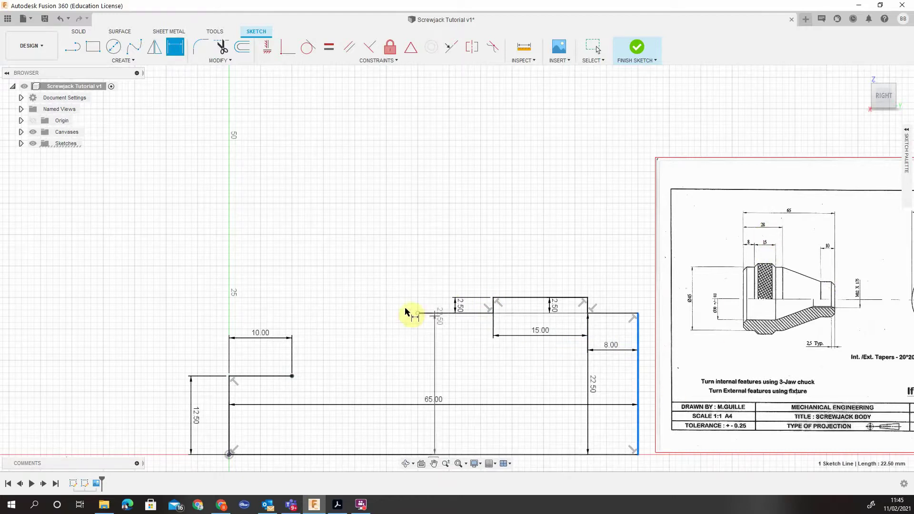
pyautogui.click(417, 313)
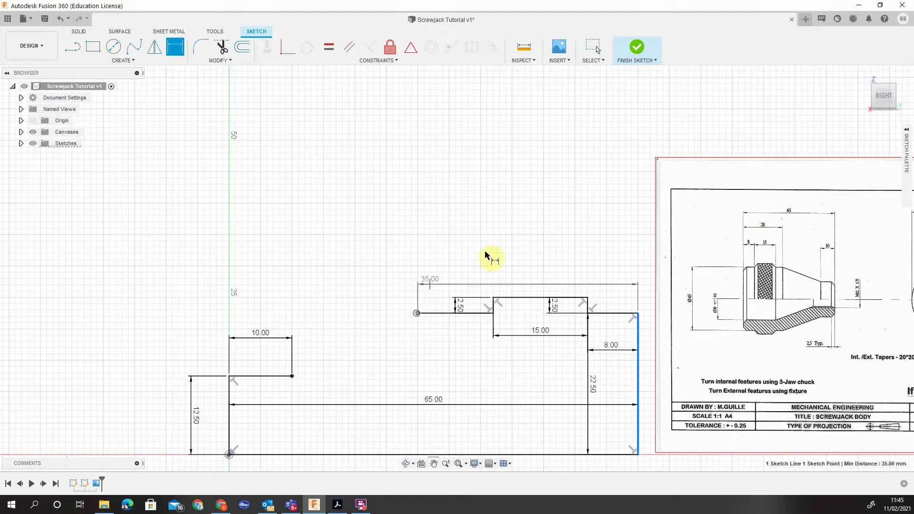
pyautogui.click(517, 245)
pyautogui.write('28')
pyautogui.press('Return')
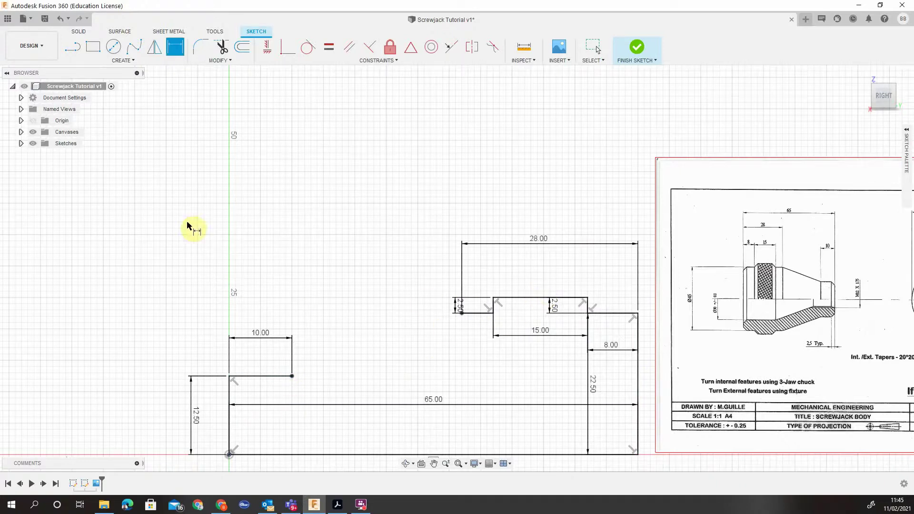
# - Draw a taper line rising at 20° from the end of the 10 mm line, extending past the knurled band
pyautogui.click(73, 46)
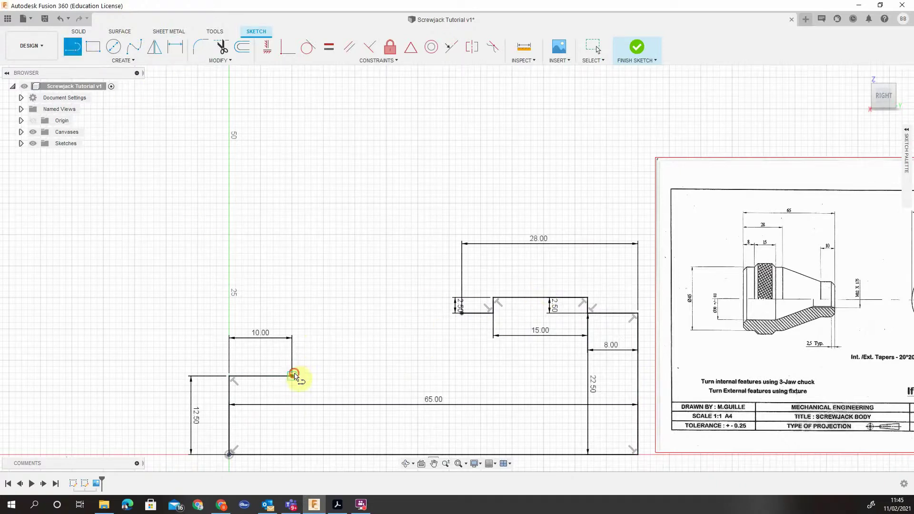
pyautogui.click(292, 376)
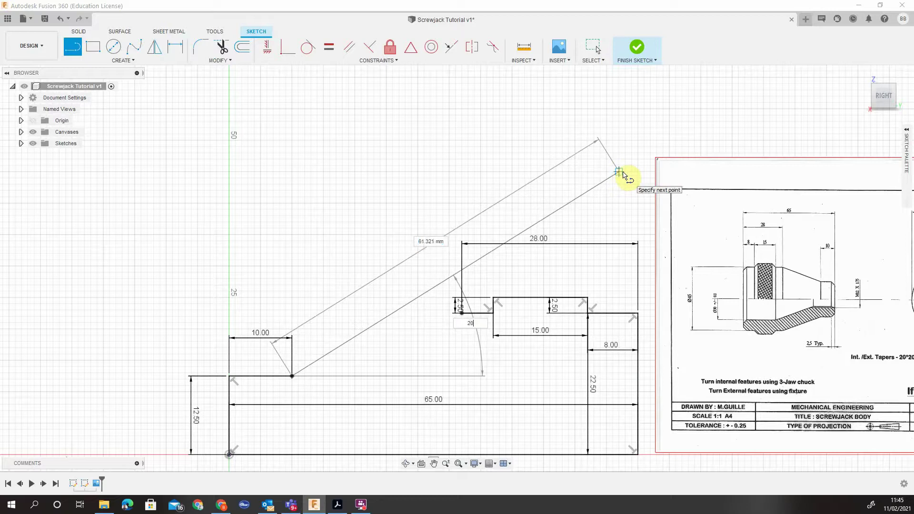
pyautogui.press('Tab')
pyautogui.press('Return')
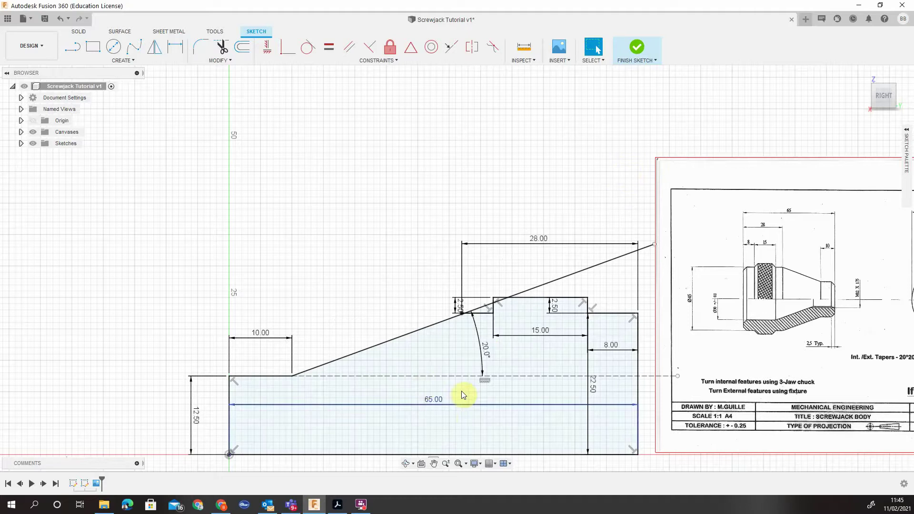
# - Trim the taper line's excess beyond the short shoulder line and across the knurled band
pyautogui.moveTo(473, 371); pyautogui.dragTo(389, 327, button='middle')
pyautogui.scroll(-2, 405, 271)
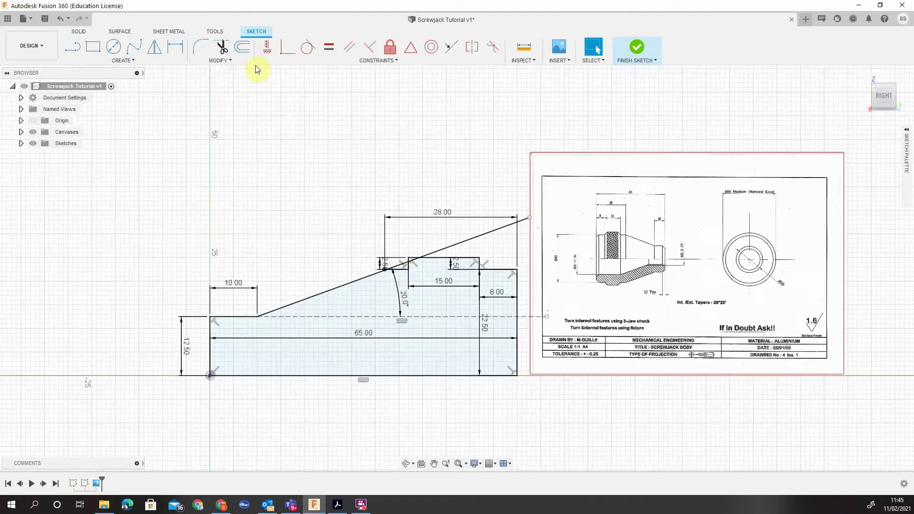
pyautogui.click(221, 47)
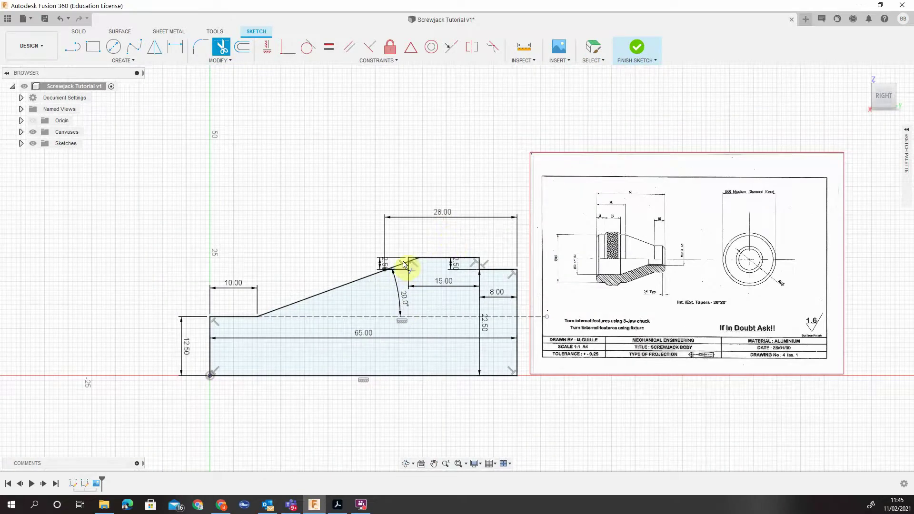
pyautogui.scroll(5, 404, 265)
pyautogui.click(381, 250)
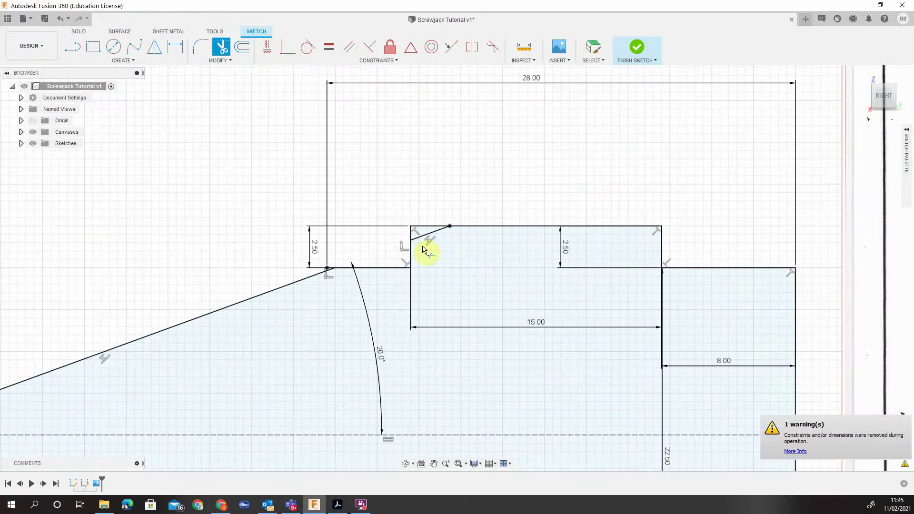
pyautogui.scroll(-4, 447, 261)
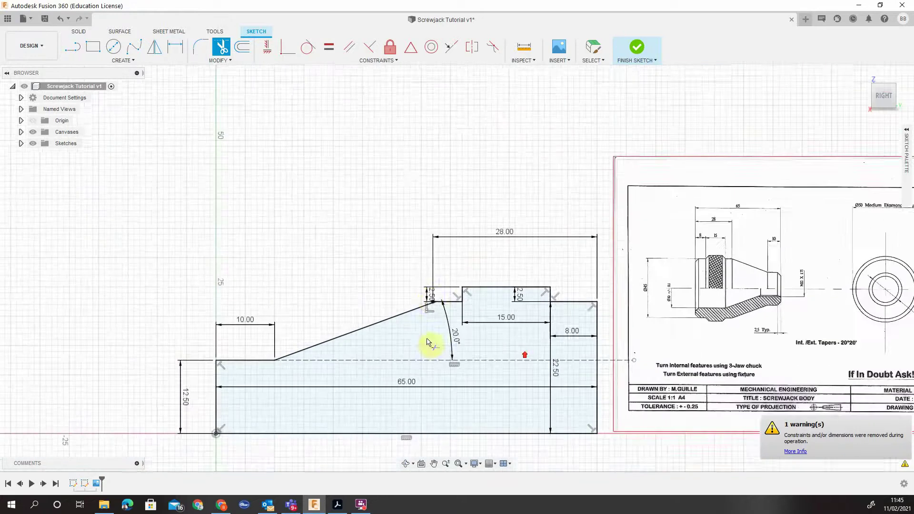
pyautogui.moveTo(430, 347); pyautogui.dragTo(429, 282, button='middle')
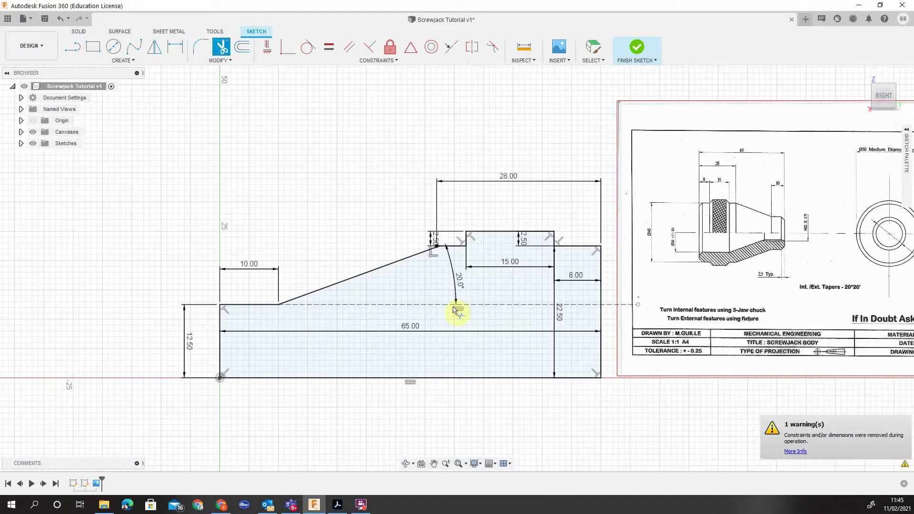
pyautogui.scroll(2, 614, 298)
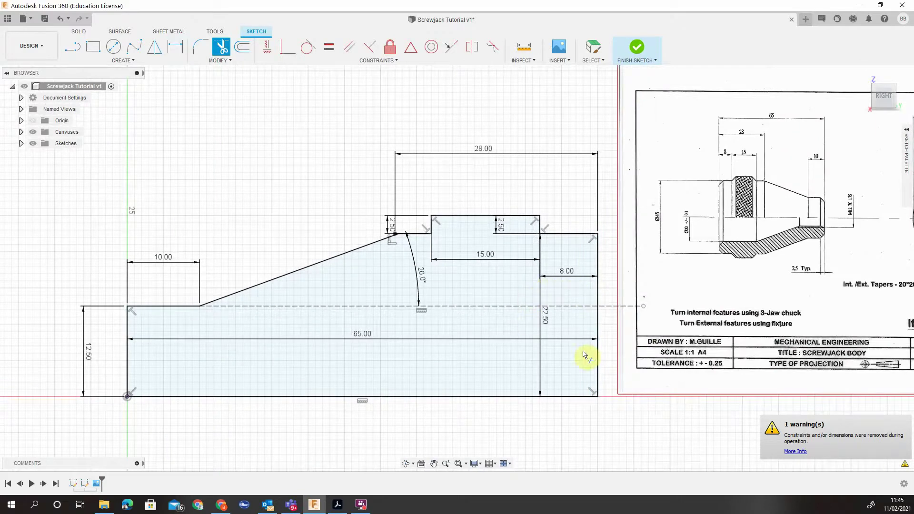
pyautogui.press('Escape')
# - Replace the knurled band's 2.5 mm height dimension with a 25 mm dimension from the base line to the band's upper edge
pyautogui.click(495, 228)
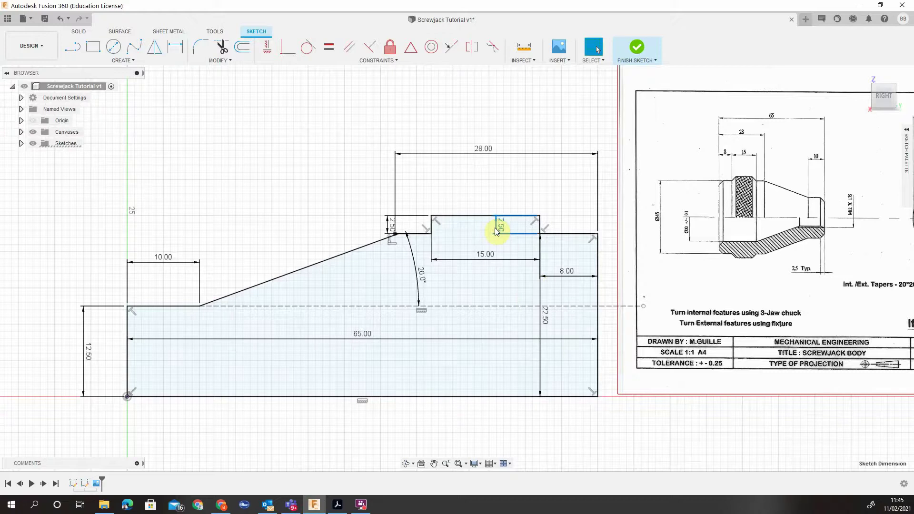
pyautogui.press('Delete')
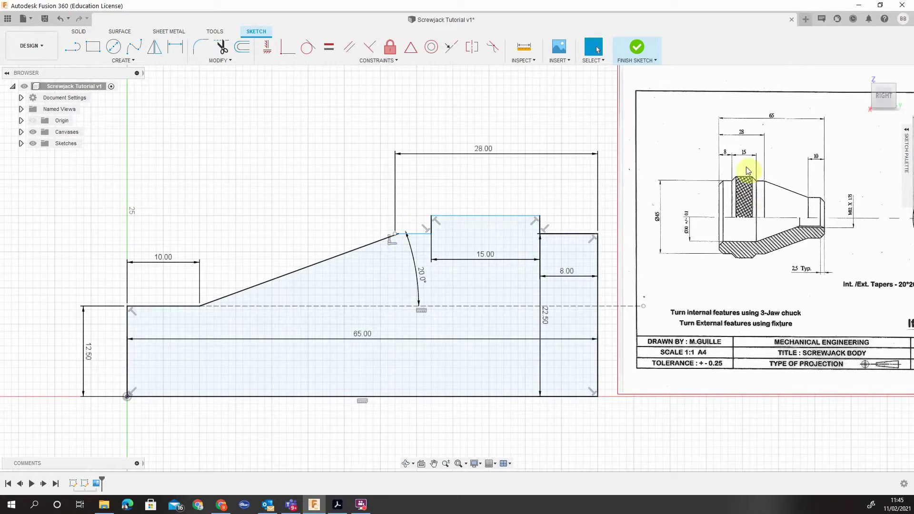
pyautogui.click(174, 46)
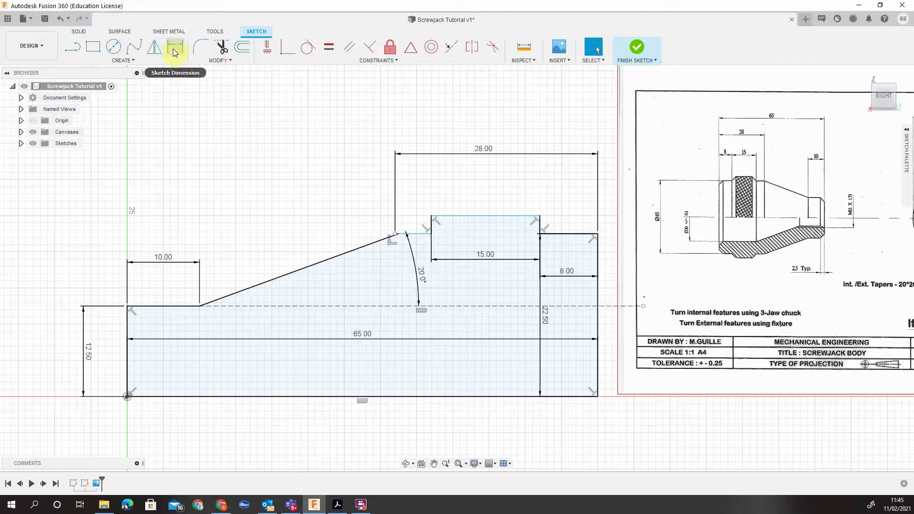
pyautogui.click(480, 396)
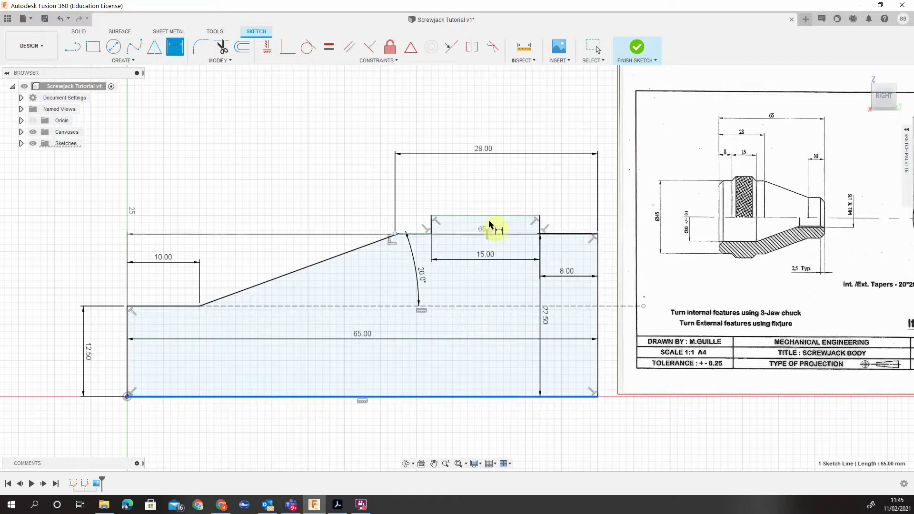
pyautogui.click(490, 216)
pyautogui.click(334, 154)
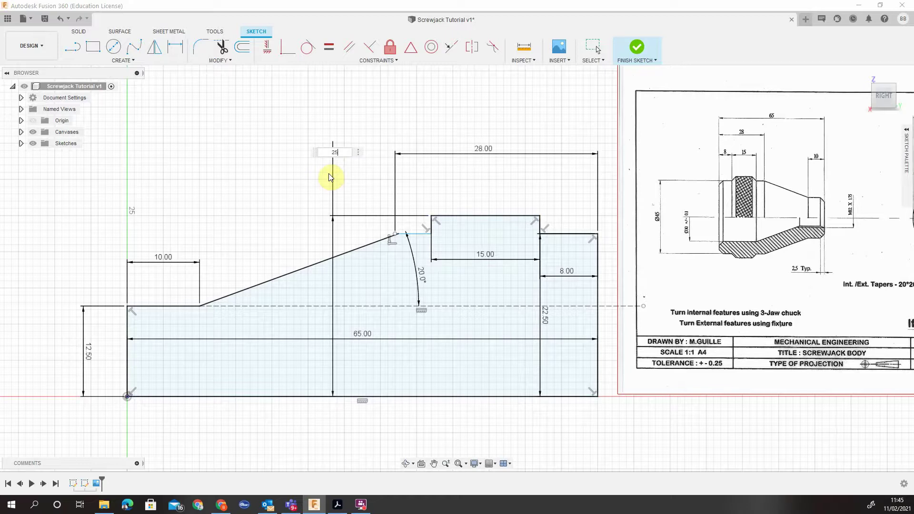
pyautogui.write('25')
pyautogui.press('Return')
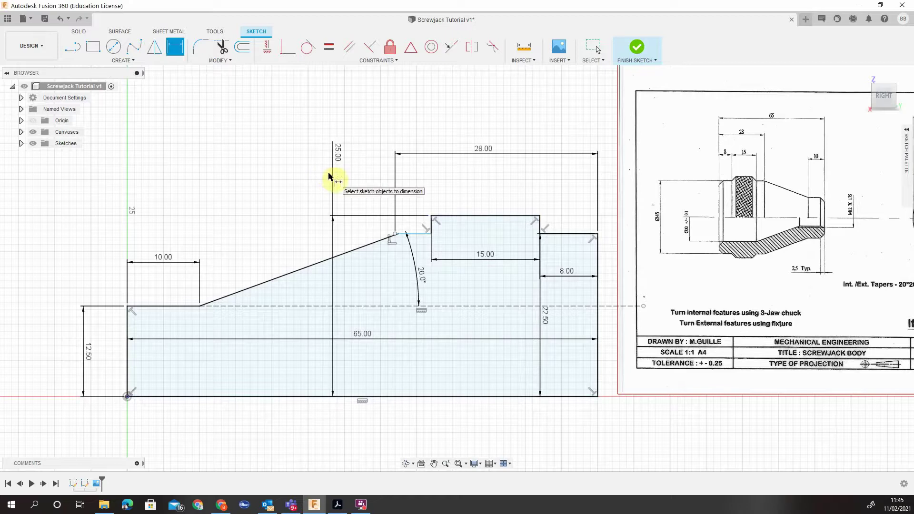
# - Check the length of the short horizontal shoulder line between the taper and the knurled band
pyautogui.click(421, 234)
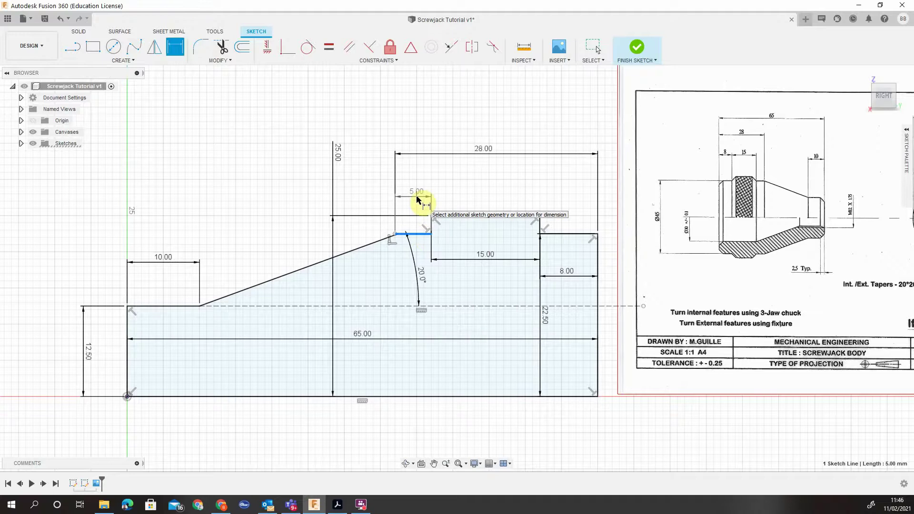
pyautogui.press('Escape')
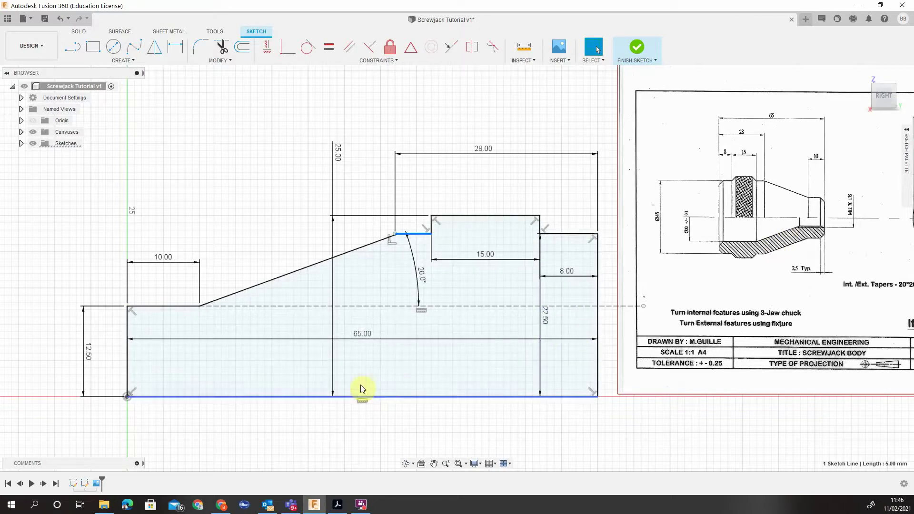
pyautogui.scroll(1, 451, 386)
pyautogui.scroll(-1, 438, 382)
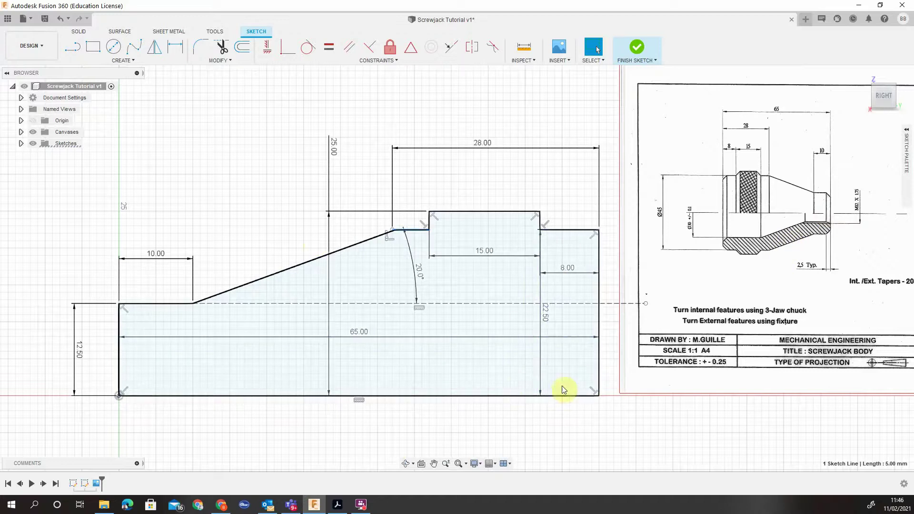
# - Draw a 15 mm vertical line upward from the base line's far end for the bore radius
pyautogui.click(71, 48)
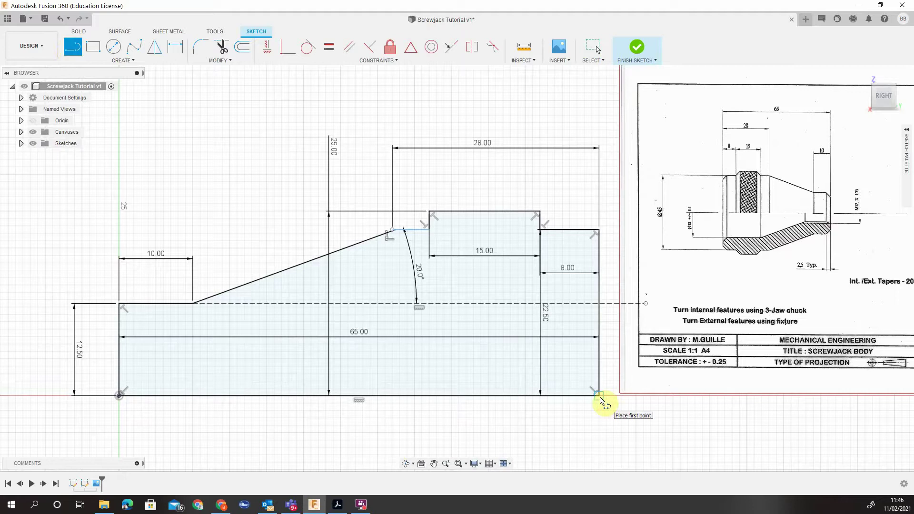
pyautogui.click(600, 398)
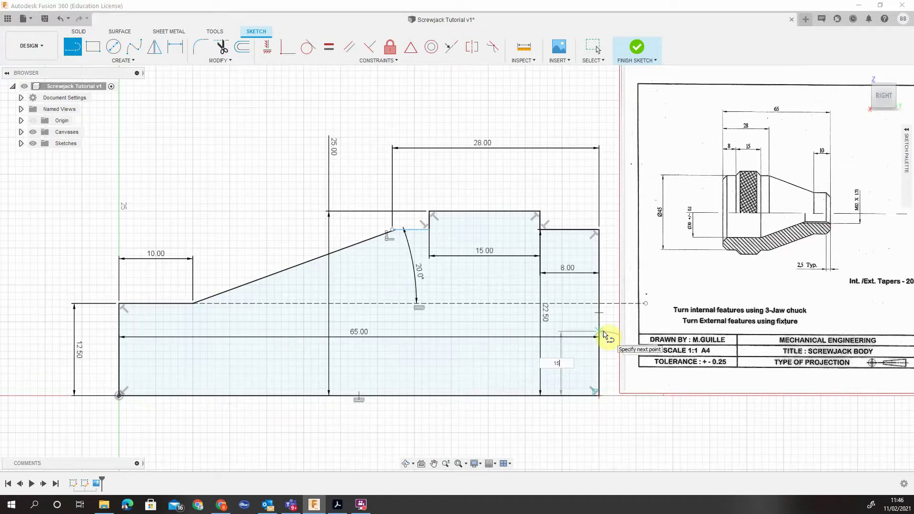
pyautogui.press('Return')
pyautogui.press('Escape')
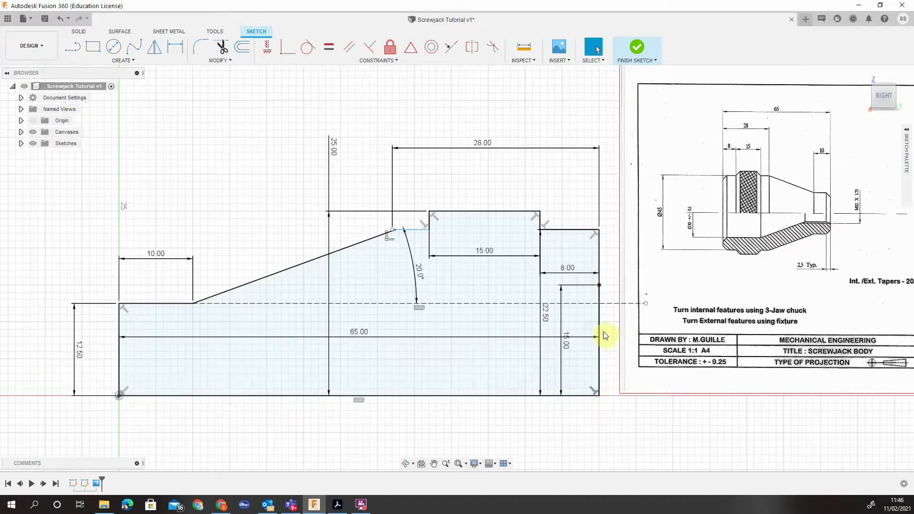
# - Draw a horizontal bore line of length 8+15 mm from the upper end of the 15 mm line toward the origin side
pyautogui.click(72, 47)
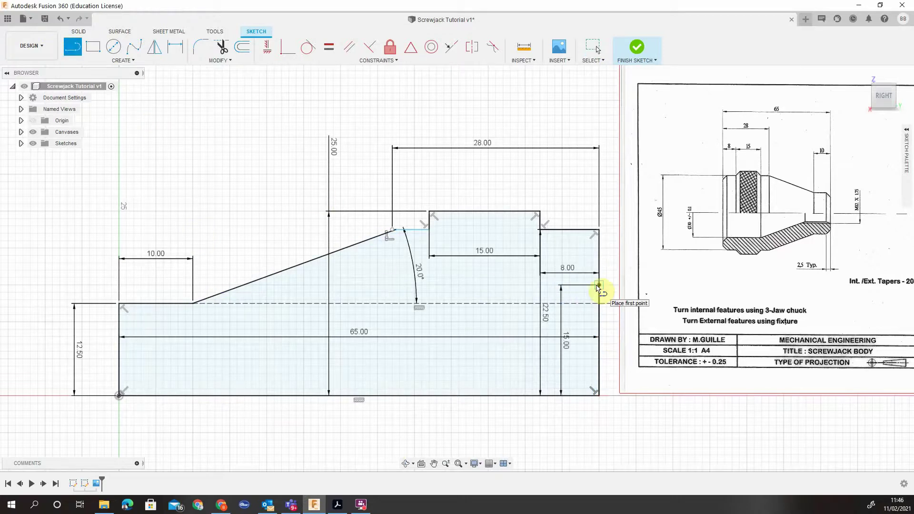
pyautogui.click(597, 285)
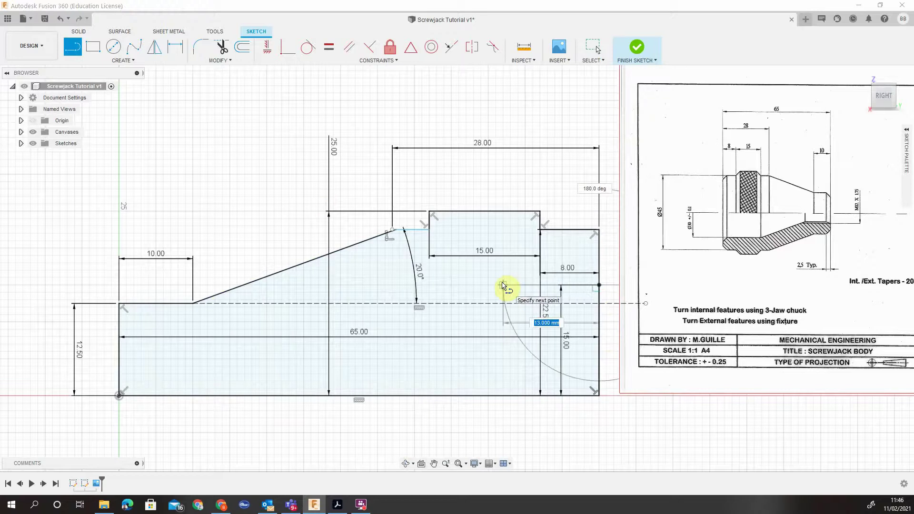
pyautogui.write('8')
pyautogui.press('Tab')
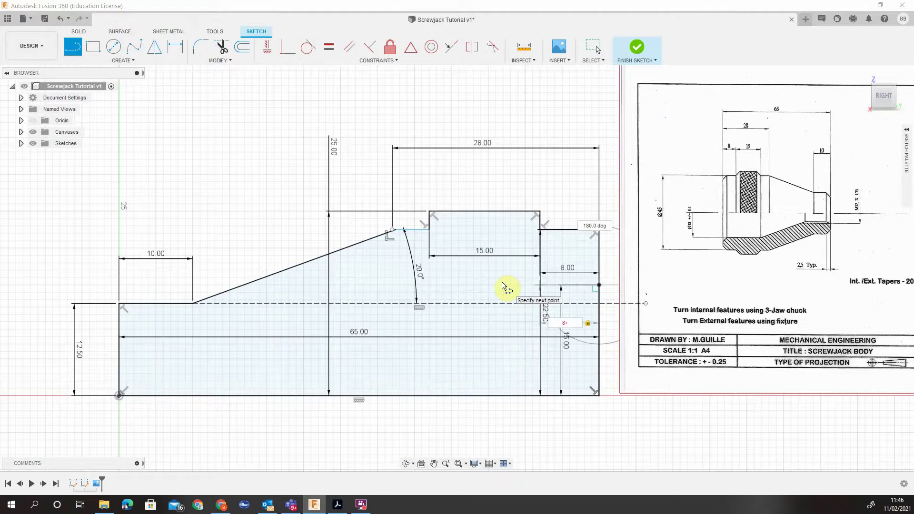
pyautogui.write('+15')
pyautogui.press('Tab')
pyautogui.press('Return')
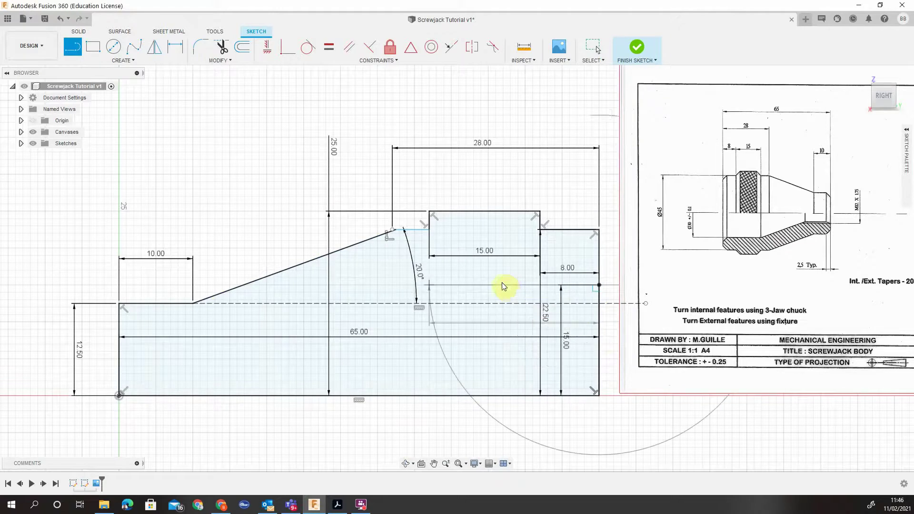
pyautogui.press('Escape')
# - Draw an internal taper line from the bore line's inner end, parallel to the outer taper and stopping just above the base line
pyautogui.moveTo(453, 388); pyautogui.dragTo(452, 356, button='middle')
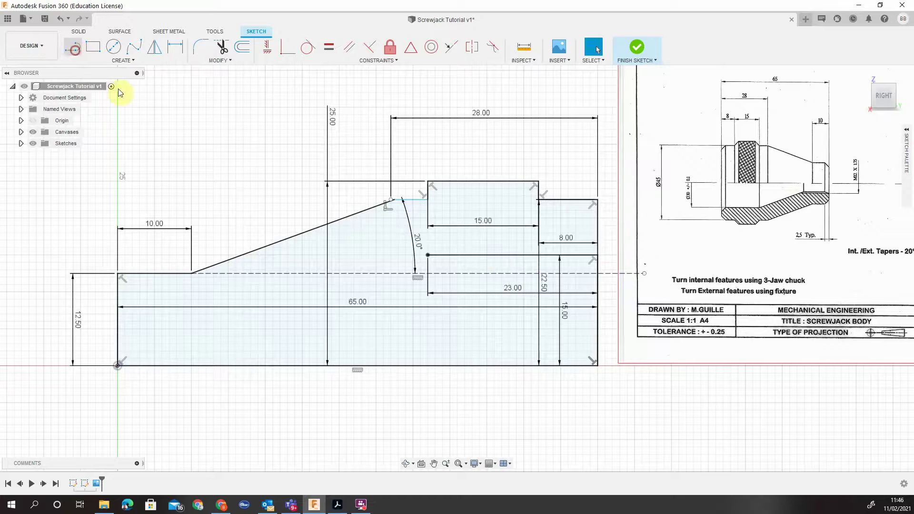
pyautogui.press('l')
pyautogui.click(427, 256)
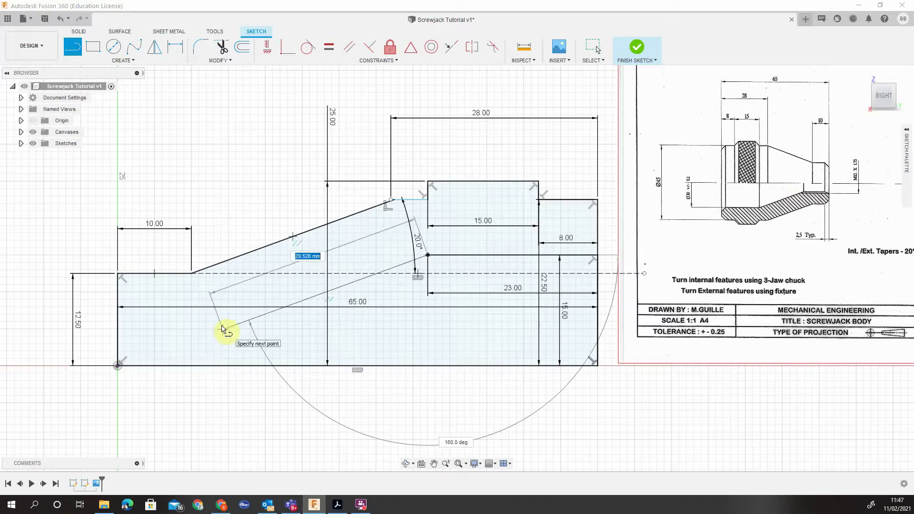
pyautogui.click(182, 344)
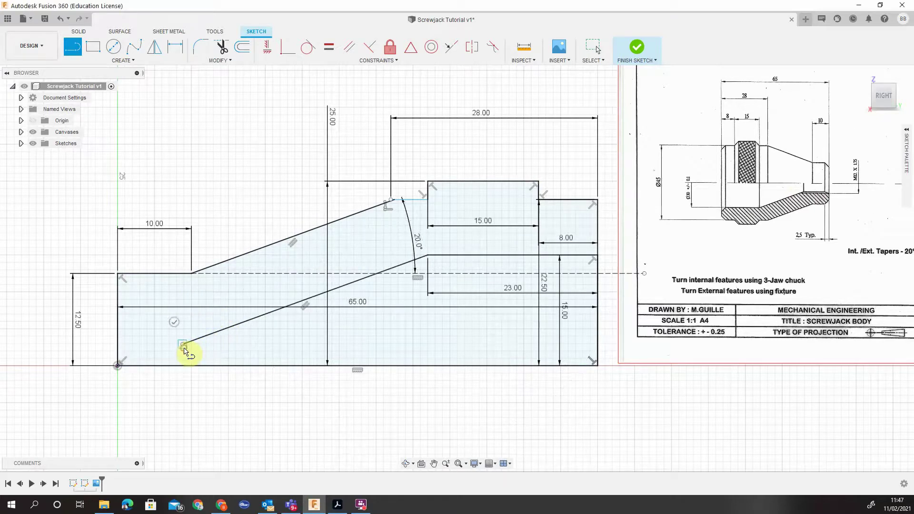
pyautogui.press('Escape')
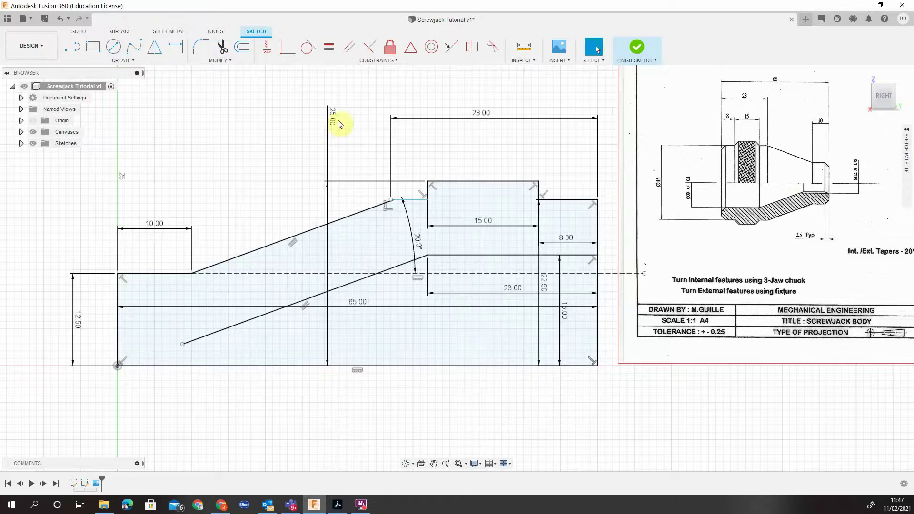
# - Draw a 6 mm vertical line upward from the origin along the small end's edge for the threaded bore radius
pyautogui.click(73, 56)
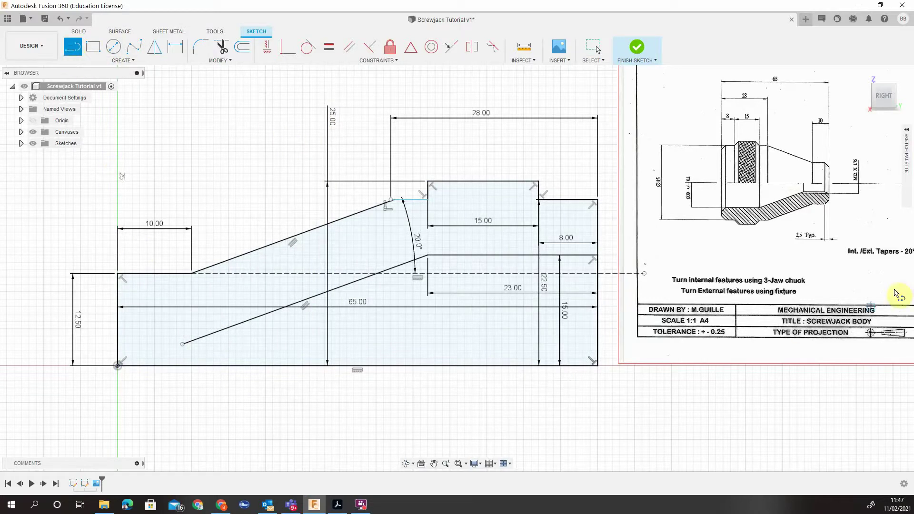
pyautogui.click(117, 365)
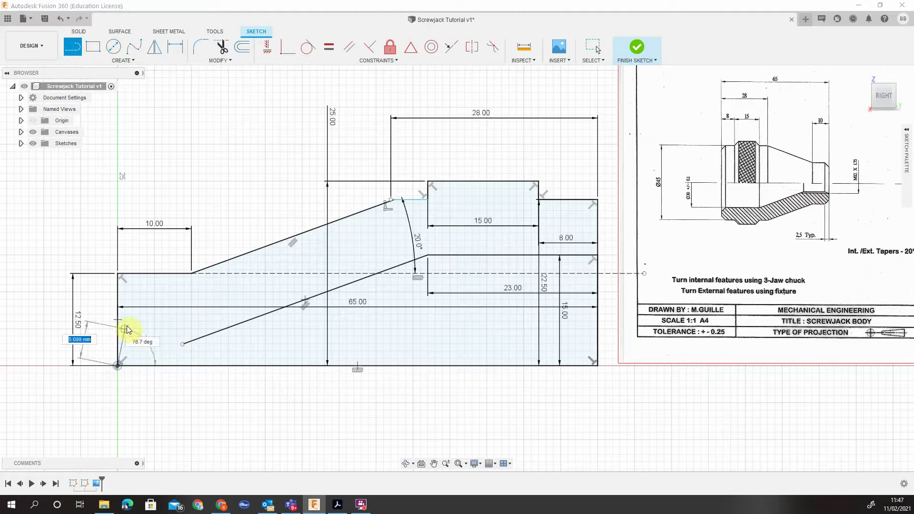
pyautogui.press('Return')
pyautogui.press('Escape')
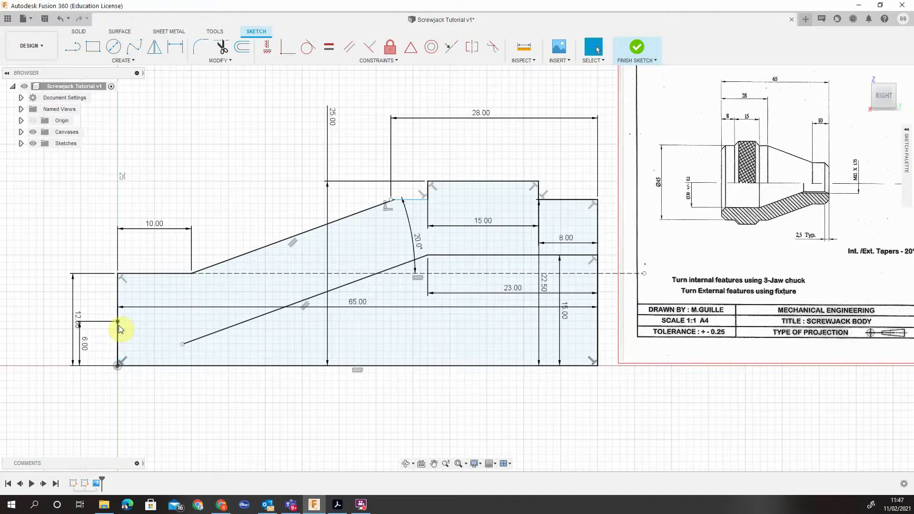
# - Draw a horizontal bore line about 31 mm long from the upper end of the 6 mm line, crossing the internal taper line
pyautogui.press('l')
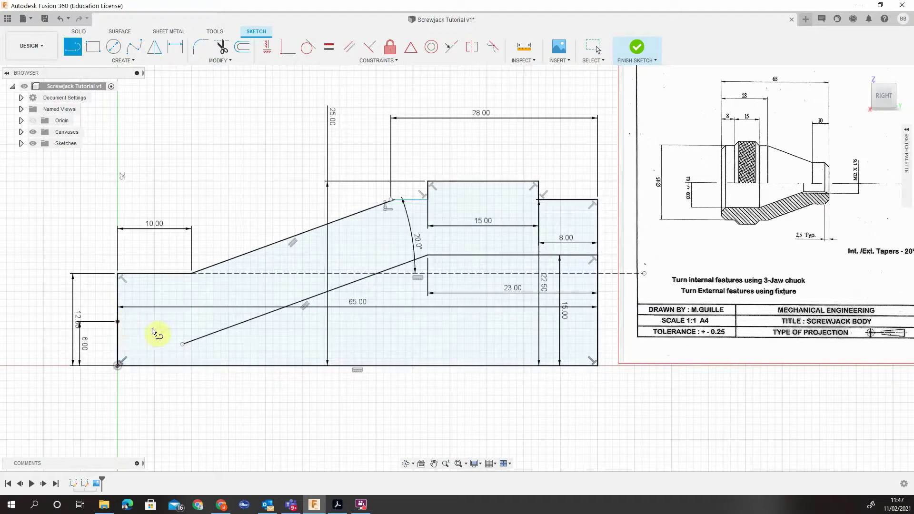
pyautogui.click(119, 322)
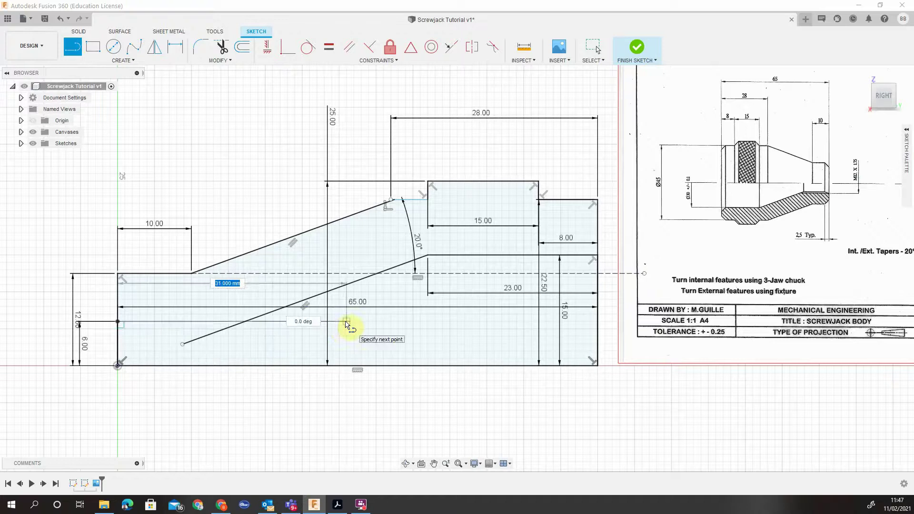
pyautogui.click(347, 322)
pyautogui.press('Escape')
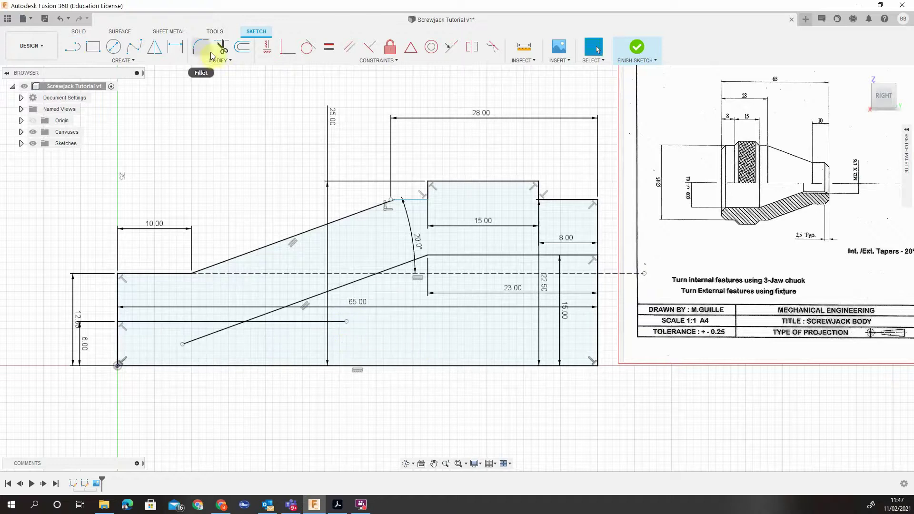
# - Trim the overlapping ends of the internal taper and small bore lines, plus both vertical end edges below the bores
pyautogui.click(220, 47)
pyautogui.click(263, 338)
pyautogui.click(295, 328)
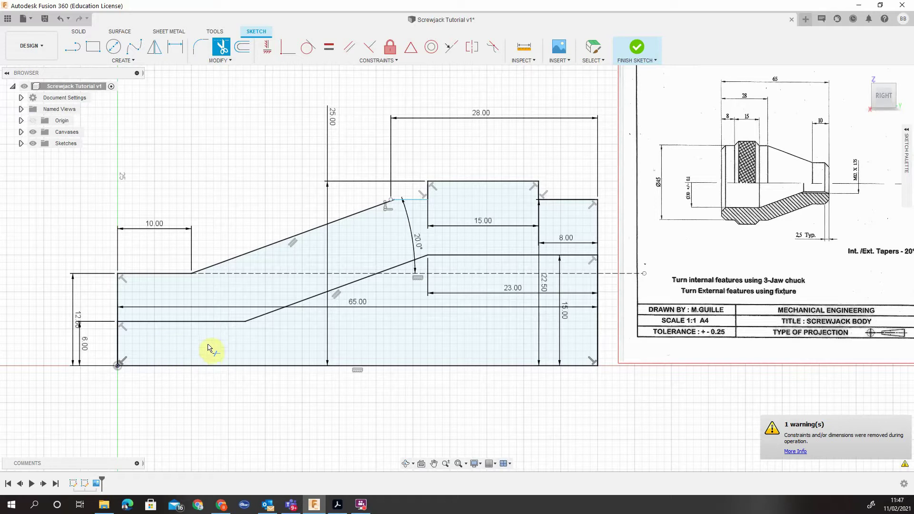
pyautogui.click(118, 340)
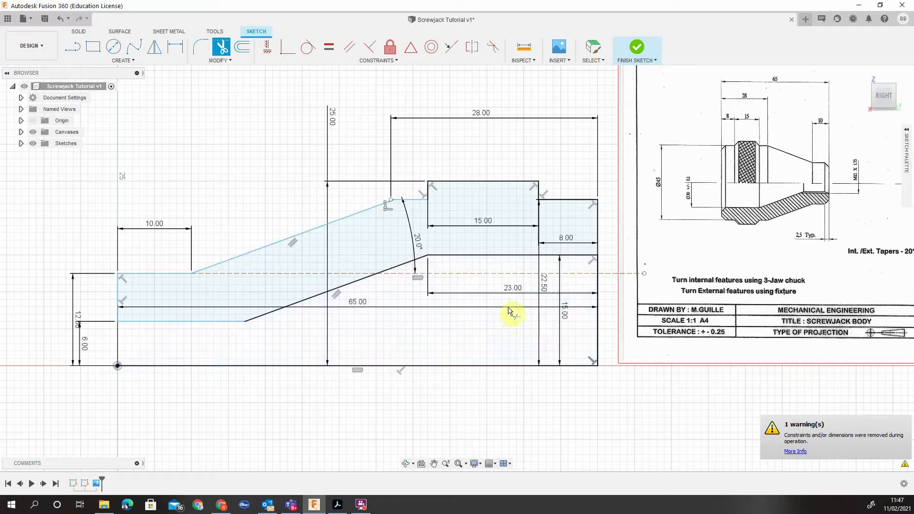
pyautogui.click(597, 329)
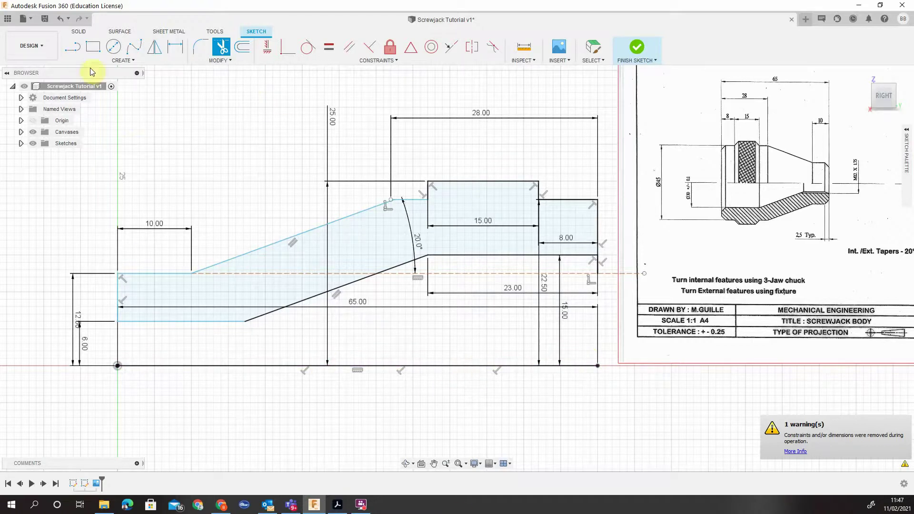
# - Revolve the closed half-profile 360 degrees around the horizontal base line as a new body
pyautogui.click(84, 33)
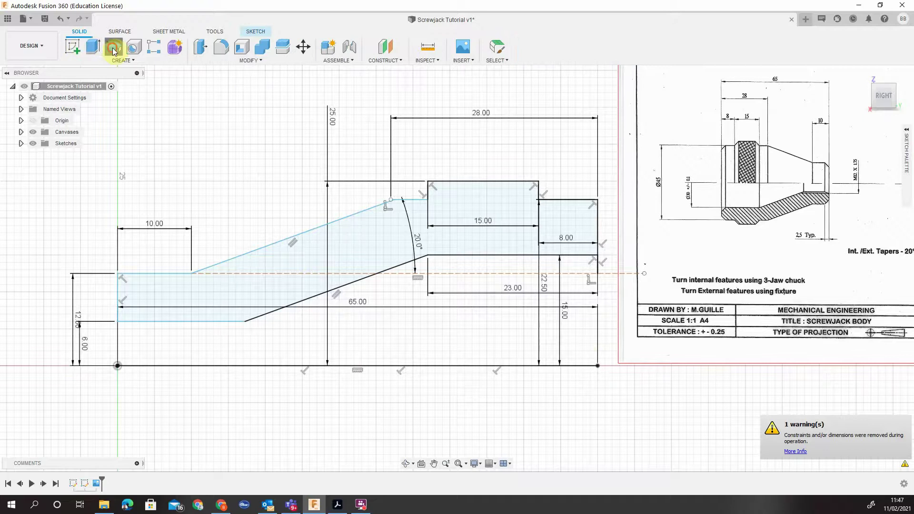
pyautogui.click(113, 46)
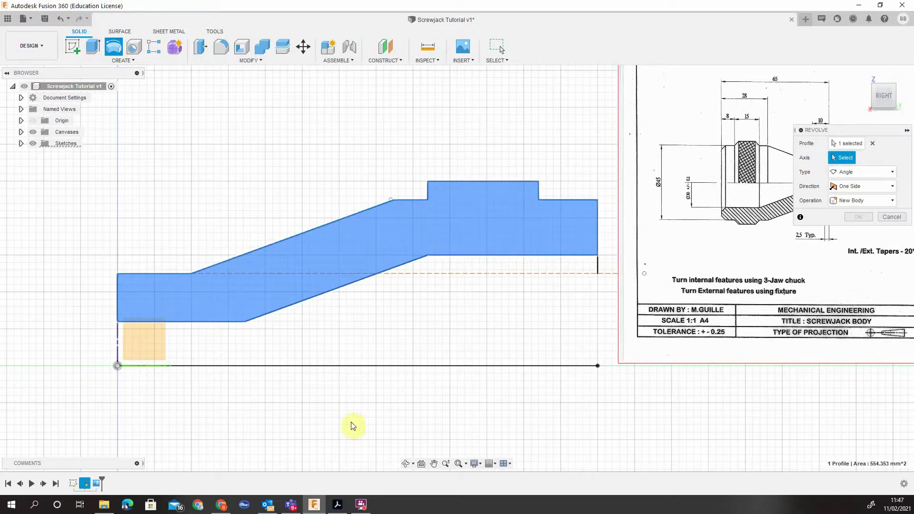
pyautogui.click(507, 367)
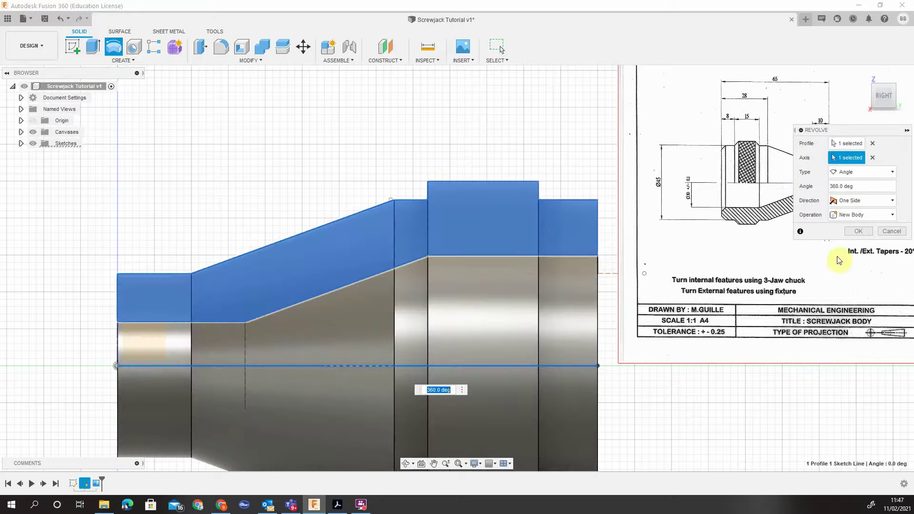
pyautogui.click(851, 233)
pyautogui.scroll(-5, 716, 399)
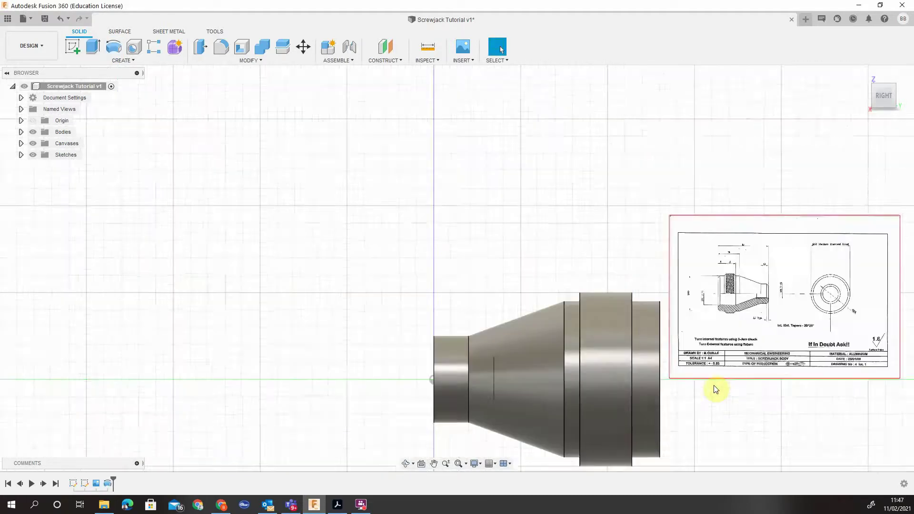
pyautogui.moveTo(711, 372); pyautogui.dragTo(628, 296, button='middle')
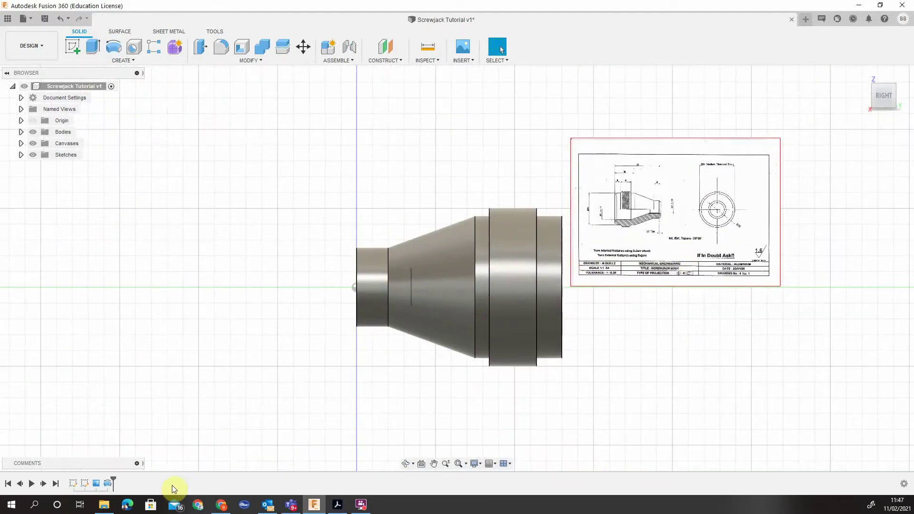
# - Hide the engineering drawing canvas and inspect both ends of the revolved body
pyautogui.click(96, 484)
pyautogui.rightClick(97, 483)
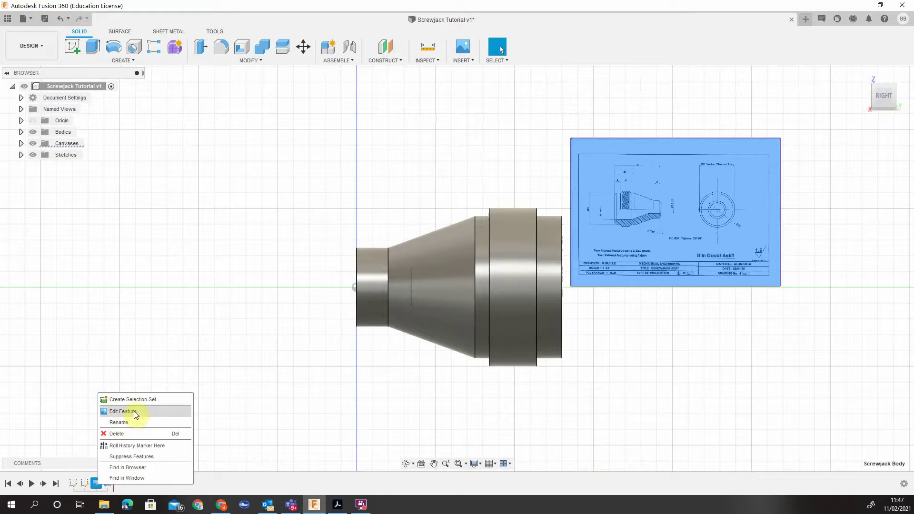
pyautogui.click(32, 143)
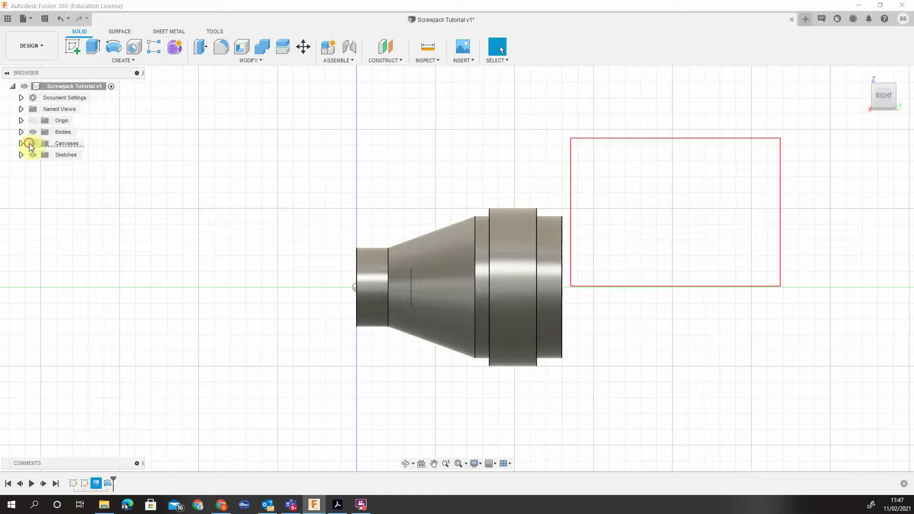
pyautogui.click(255, 315)
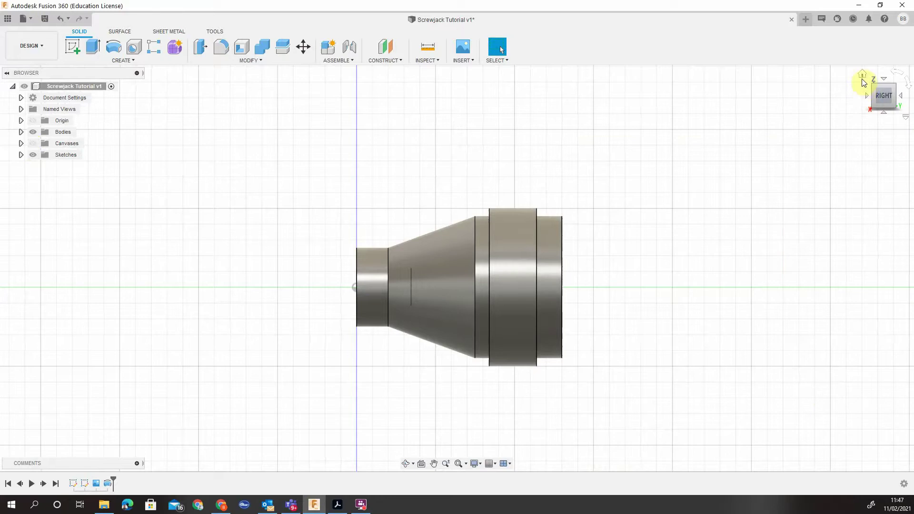
pyautogui.click(862, 78)
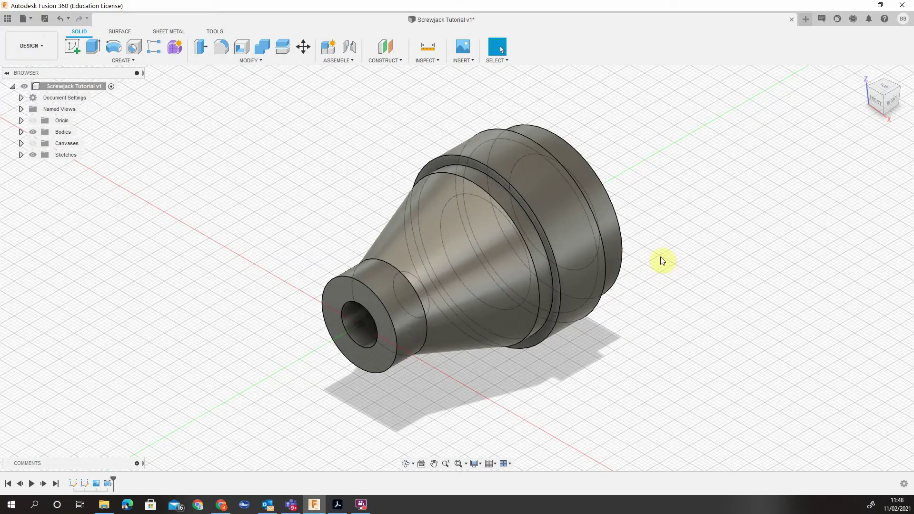
pyautogui.moveTo(884, 84); pyautogui.dragTo(480, 381)
pyautogui.scroll(-4, 355, 344)
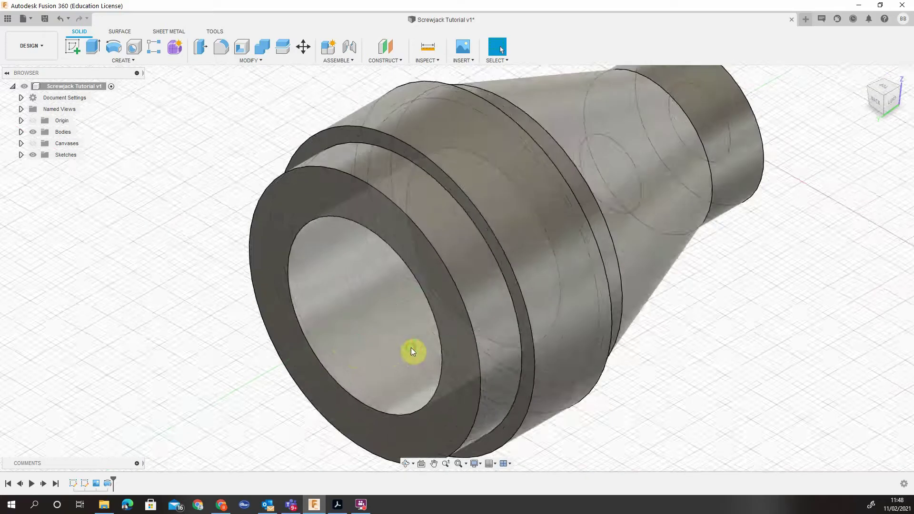
pyautogui.keyDown('shift'); pyautogui.moveTo(410, 347); pyautogui.dragTo(443, 326, button='middle'); pyautogui.keyUp('shift')
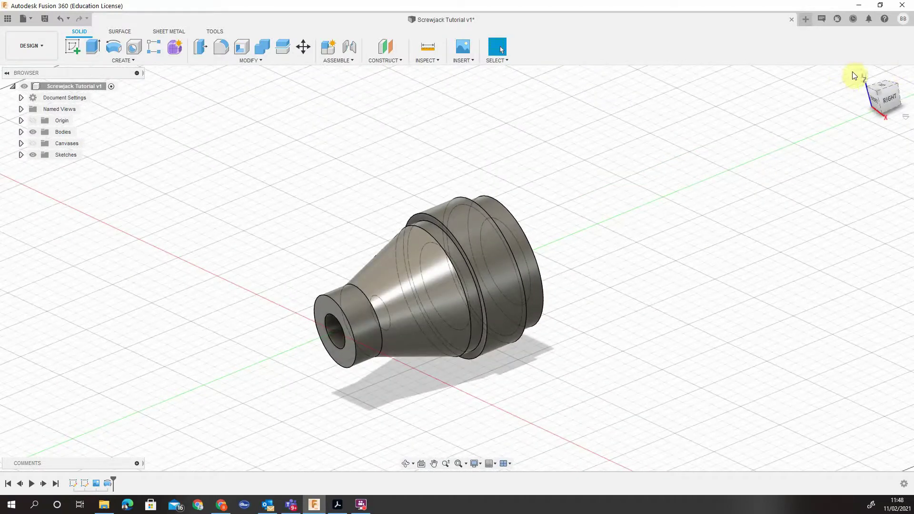
pyautogui.click(864, 74)
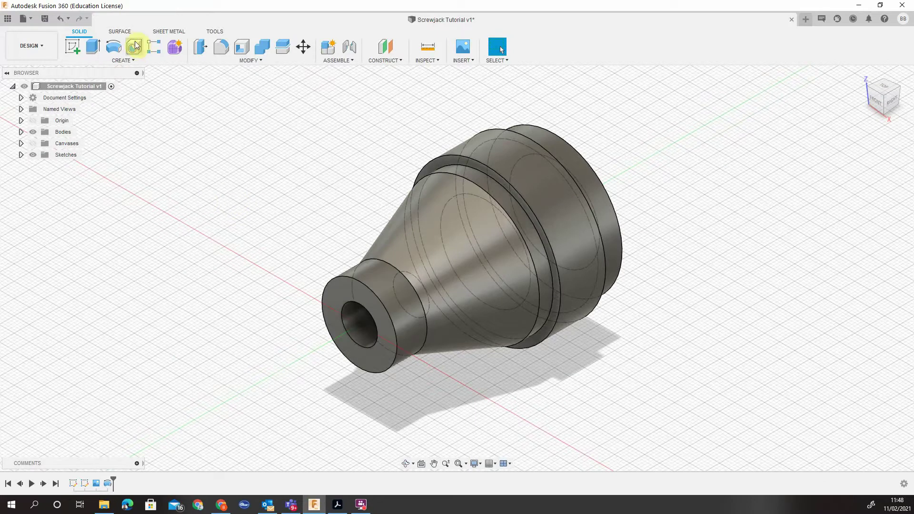
pyautogui.press('h')
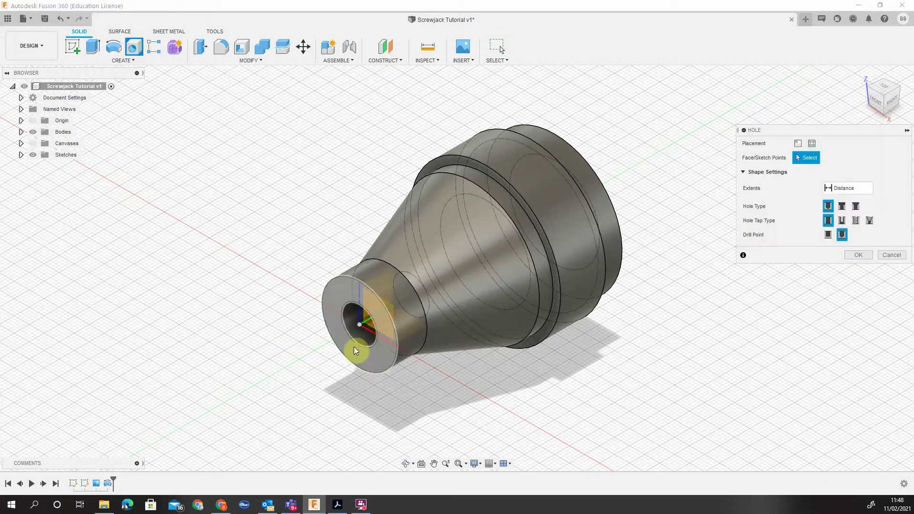
pyautogui.click(332, 301)
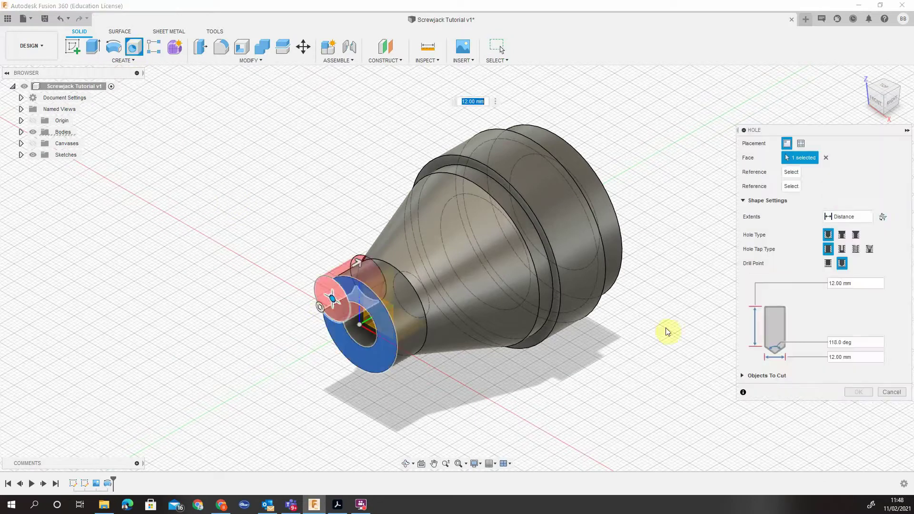
pyautogui.click(876, 100)
pyautogui.scroll(5, 467, 268)
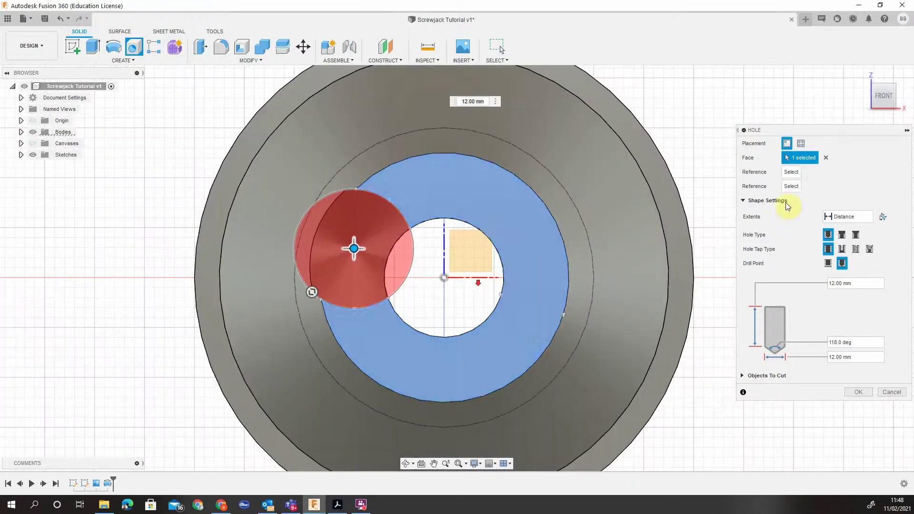
pyautogui.click(791, 175)
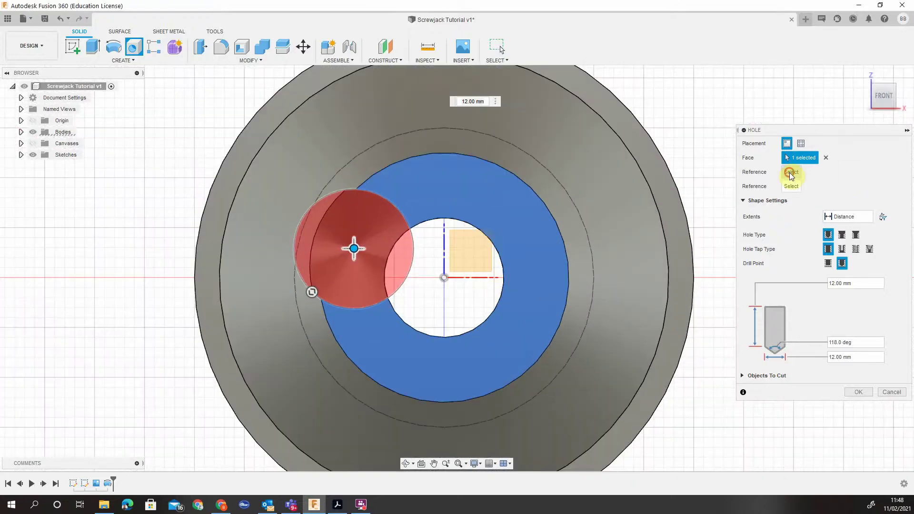
pyautogui.click(444, 278)
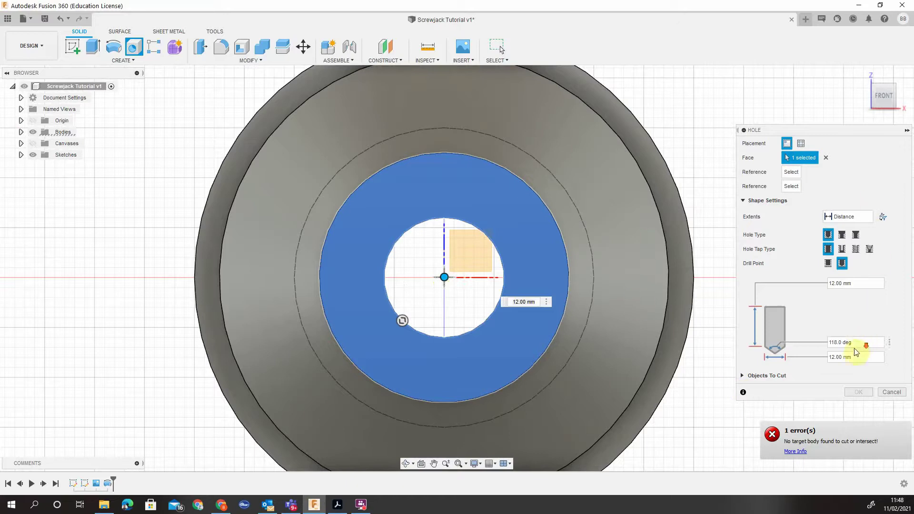
pyautogui.click(855, 249)
pyautogui.scroll(-1, 837, 352)
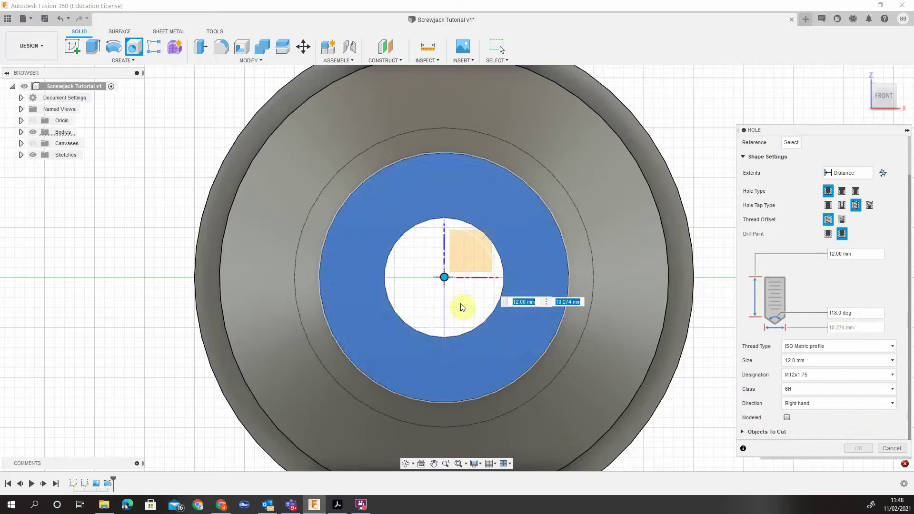
pyautogui.click(837, 173)
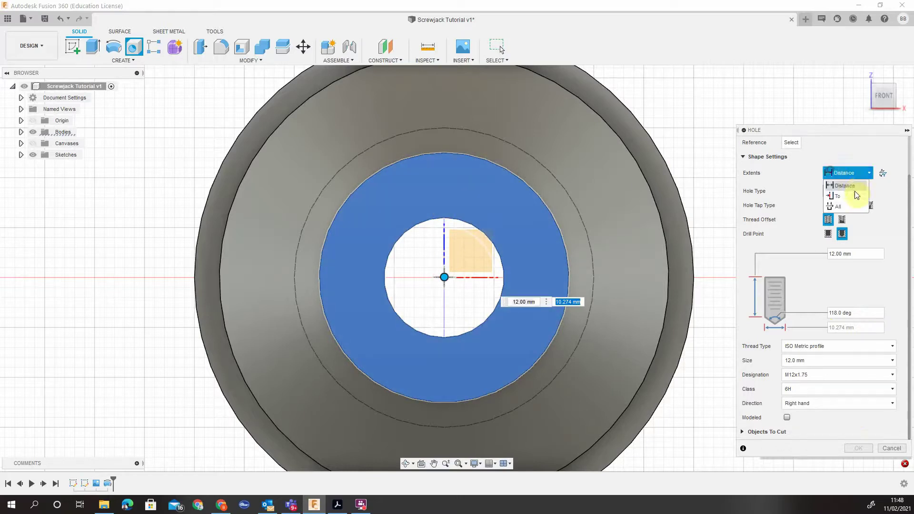
pyautogui.click(852, 207)
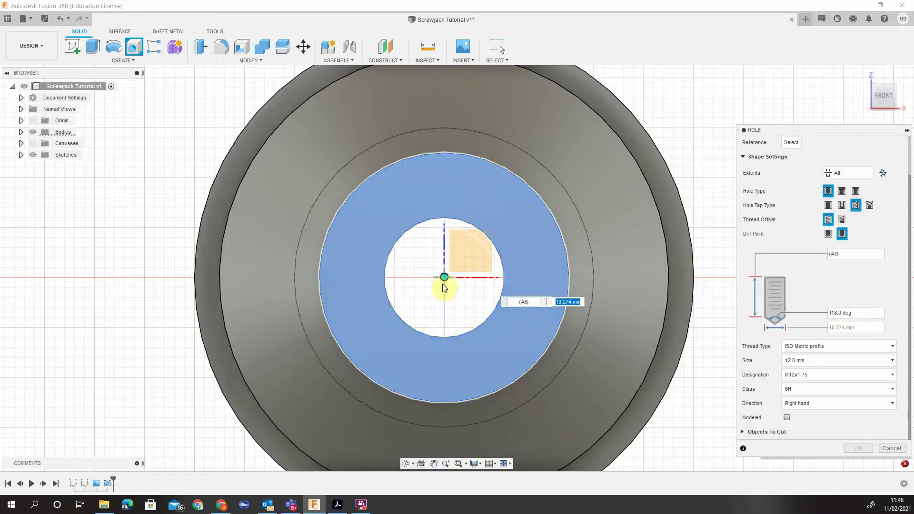
pyautogui.click(891, 448)
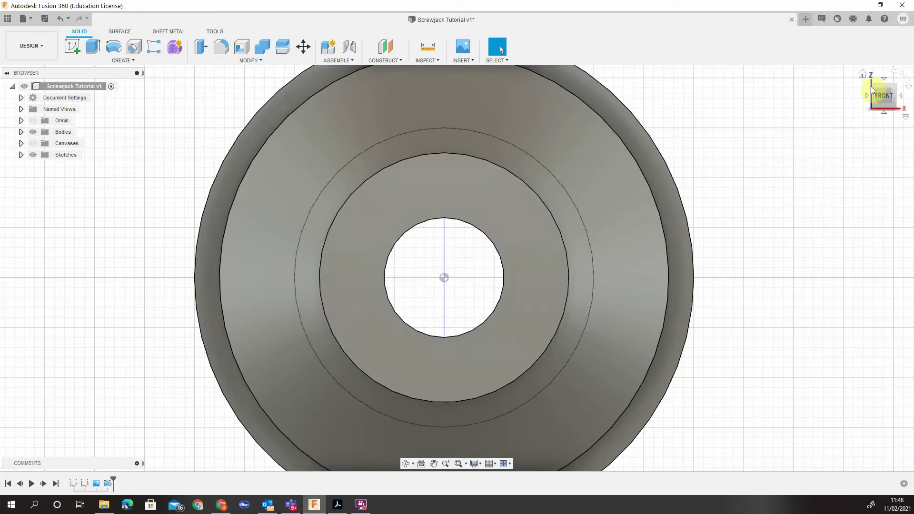
# - Add a full-length, right-hand ISO Metric M12x1.75 class 6H thread to the small end's bore
pyautogui.click(862, 75)
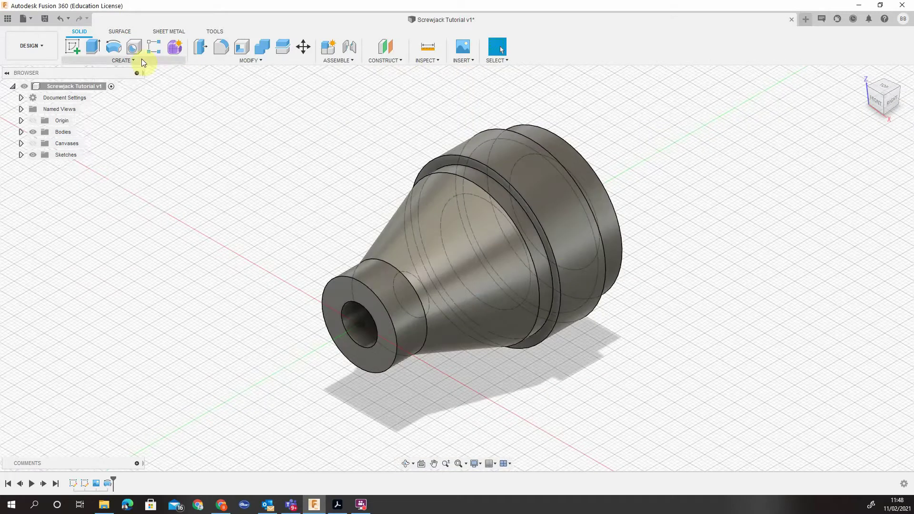
pyautogui.click(141, 58)
pyautogui.click(92, 198)
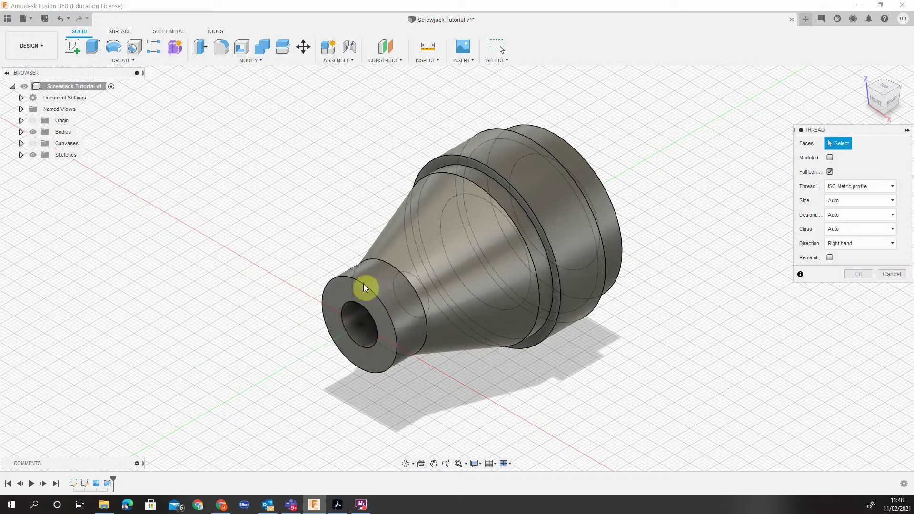
pyautogui.scroll(2, 323, 334)
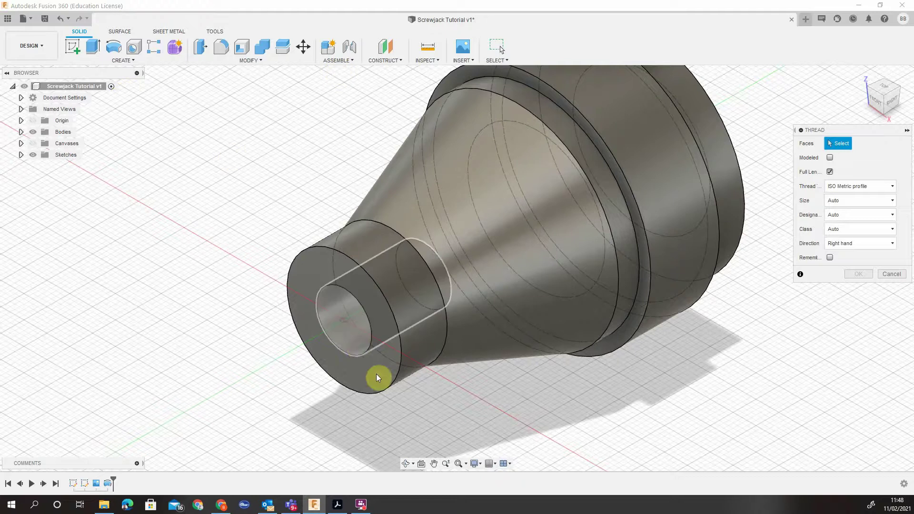
pyautogui.click(358, 347)
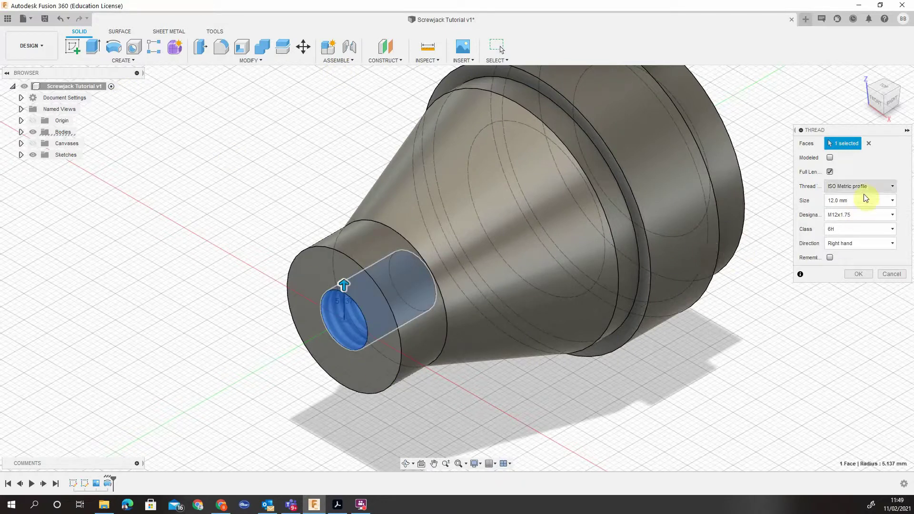
pyautogui.click(861, 278)
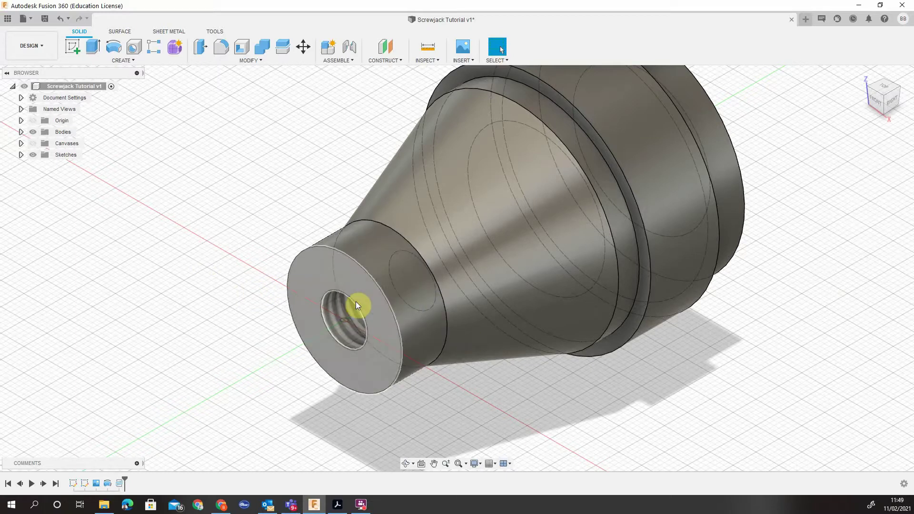
# - Start an equal-distance chamfer and check the typical chamfer size and locations on the Screwjack Body drawing
pyautogui.click(862, 74)
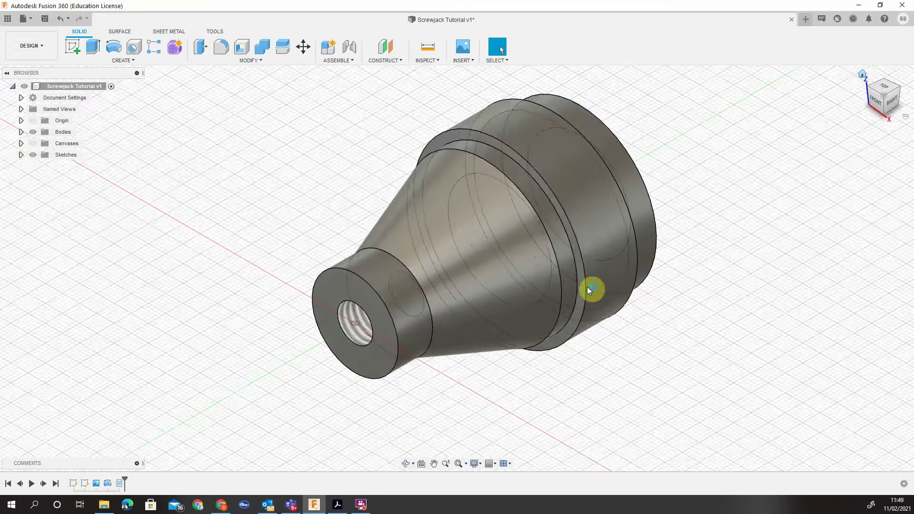
pyautogui.keyDown('shift'); pyautogui.moveTo(710, 208); pyautogui.dragTo(777, 157, button='middle'); pyautogui.keyUp('shift')
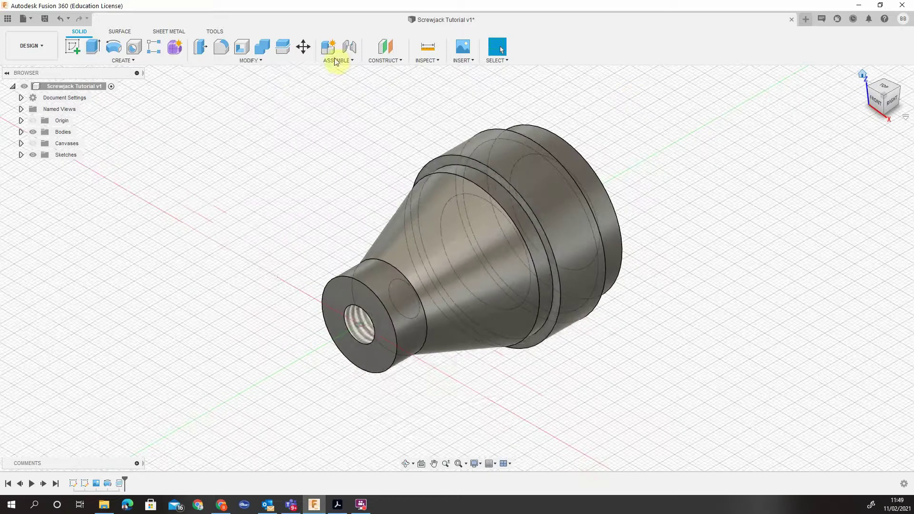
pyautogui.click(251, 61)
pyautogui.click(234, 91)
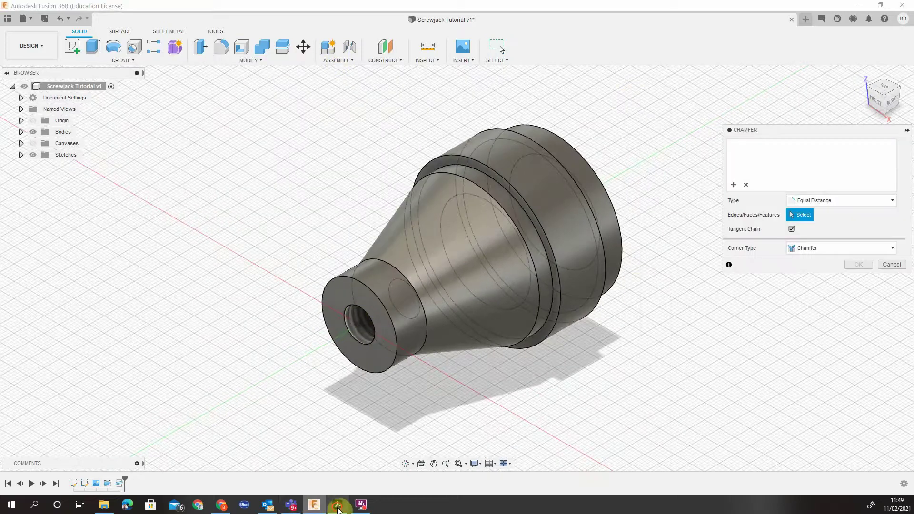
pyautogui.click(338, 505)
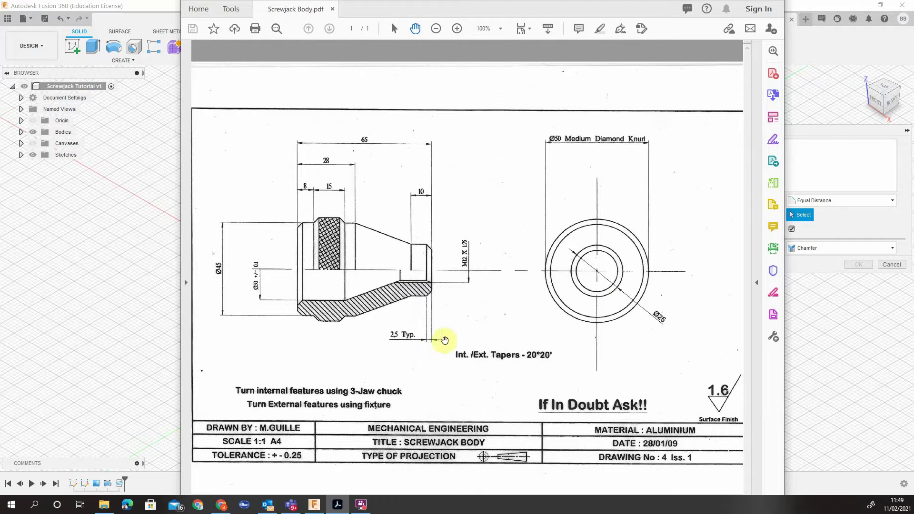
pyautogui.click(65, 279)
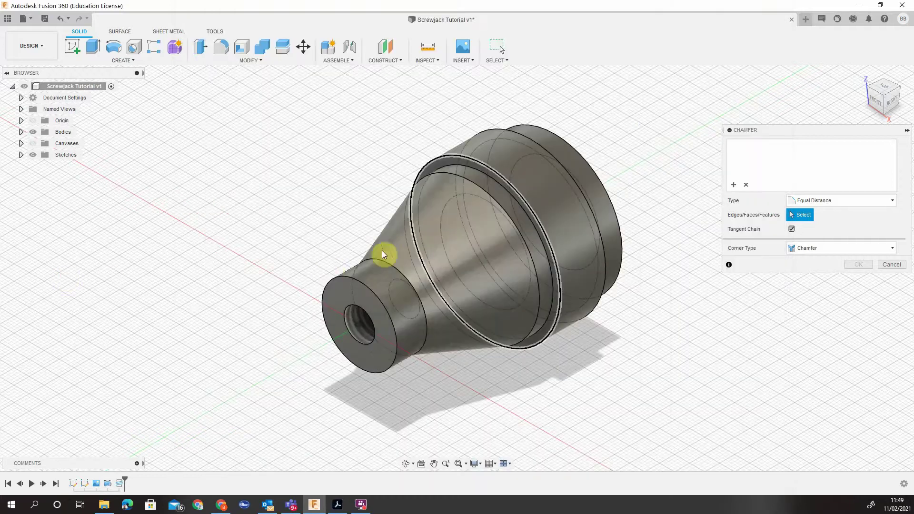
# - Select the small end's outer edge, both outer edges of the raised knurl band, and the large end's outer edge for the chamfer
pyautogui.scroll(2, 398, 251)
pyautogui.scroll(-1, 398, 251)
pyautogui.scroll(-1, 528, 322)
pyautogui.moveTo(528, 322); pyautogui.dragTo(395, 302, button='middle')
pyautogui.scroll(2, 376, 257)
pyautogui.scroll(-1, 355, 251)
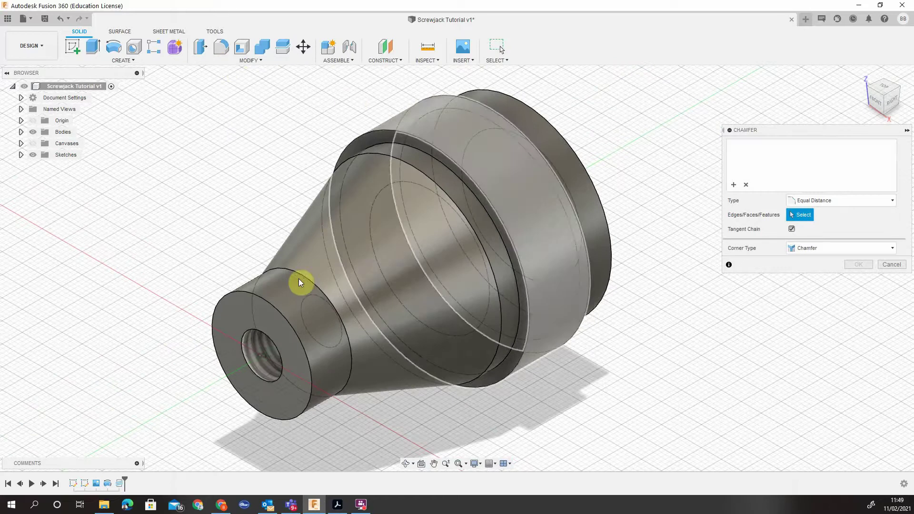
pyautogui.click(272, 302)
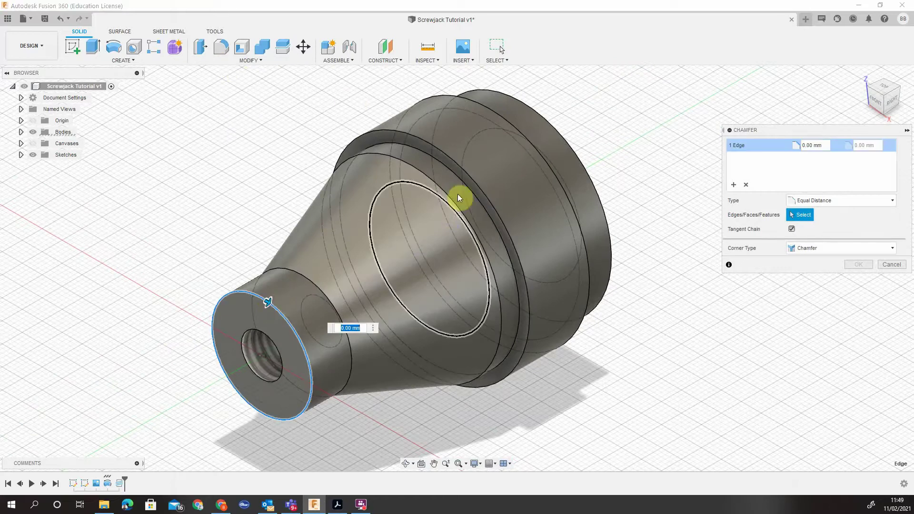
pyautogui.click(468, 178)
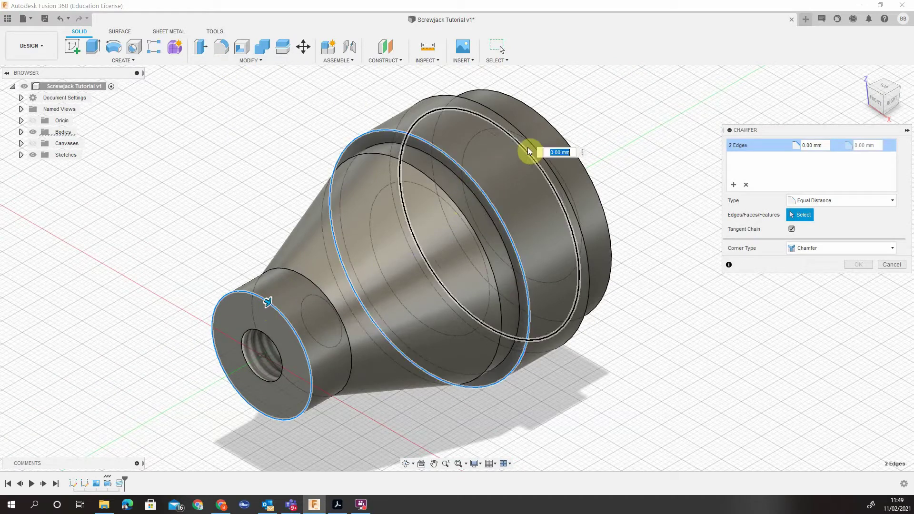
pyautogui.click(529, 145)
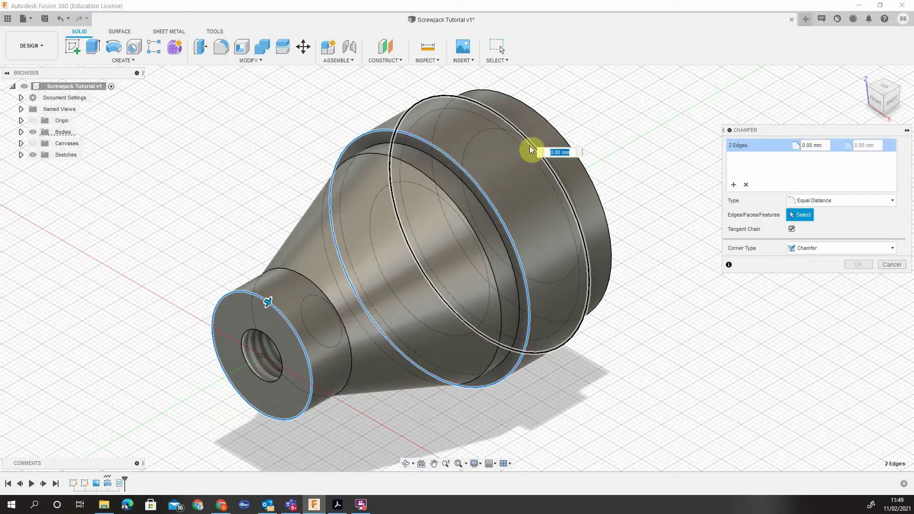
pyautogui.click(553, 126)
# - Check the section view on the PDF drawing and add the large bore's opening edge to the chamfer selection
pyautogui.click(337, 504)
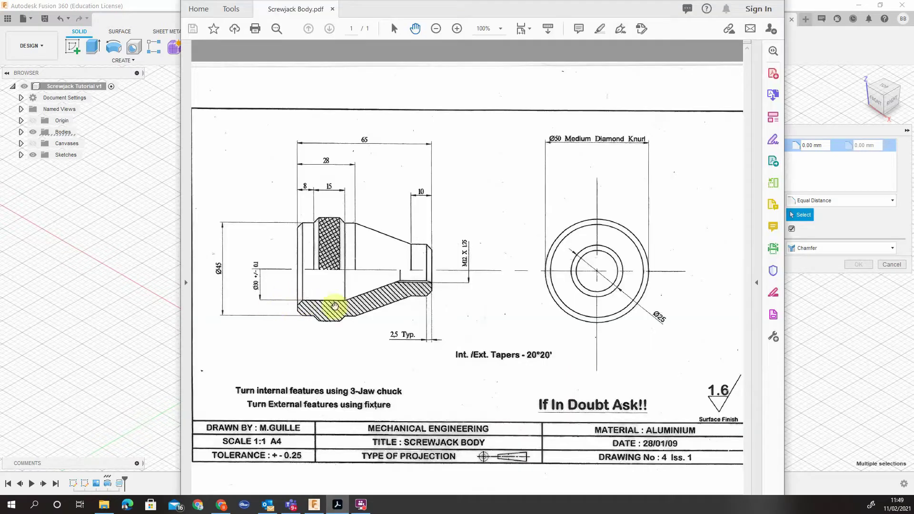
pyautogui.hotkey('alt', 'Tab')
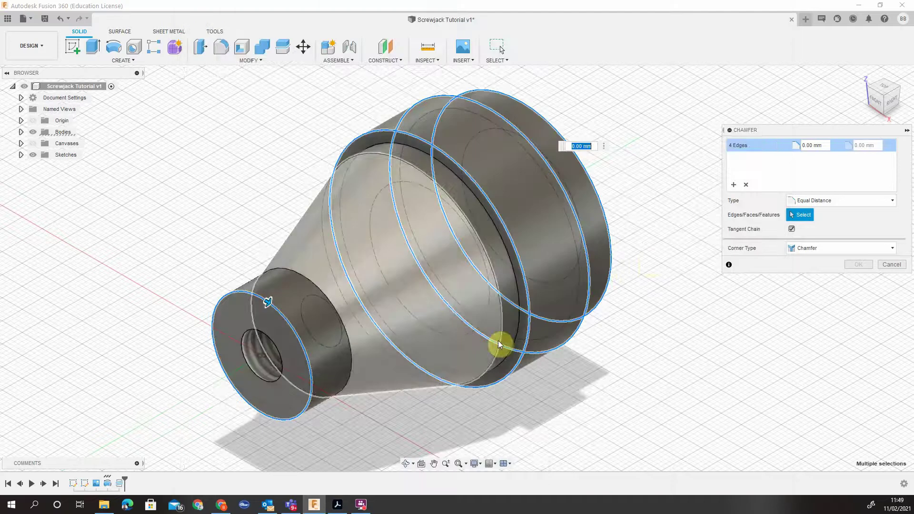
pyautogui.keyDown('shift'); pyautogui.moveTo(648, 269); pyautogui.dragTo(538, 424, button='middle'); pyautogui.keyUp('shift')
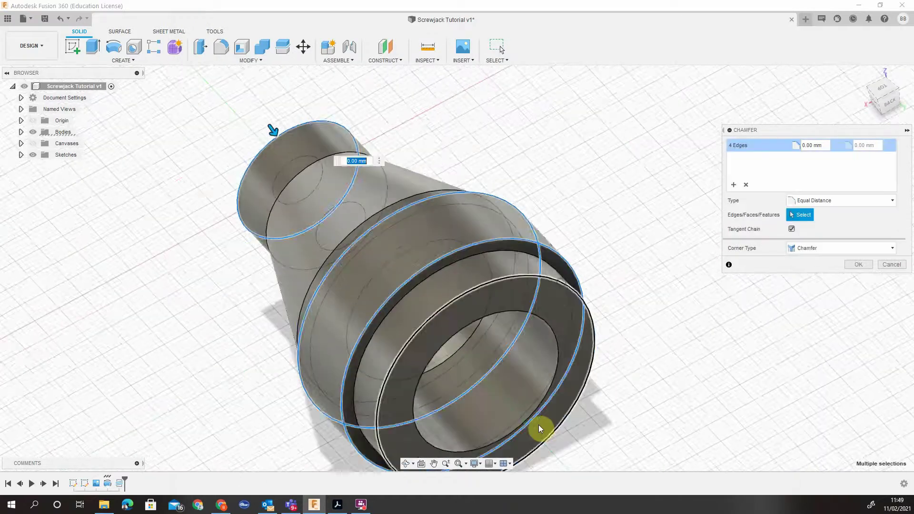
pyautogui.scroll(5, 530, 419)
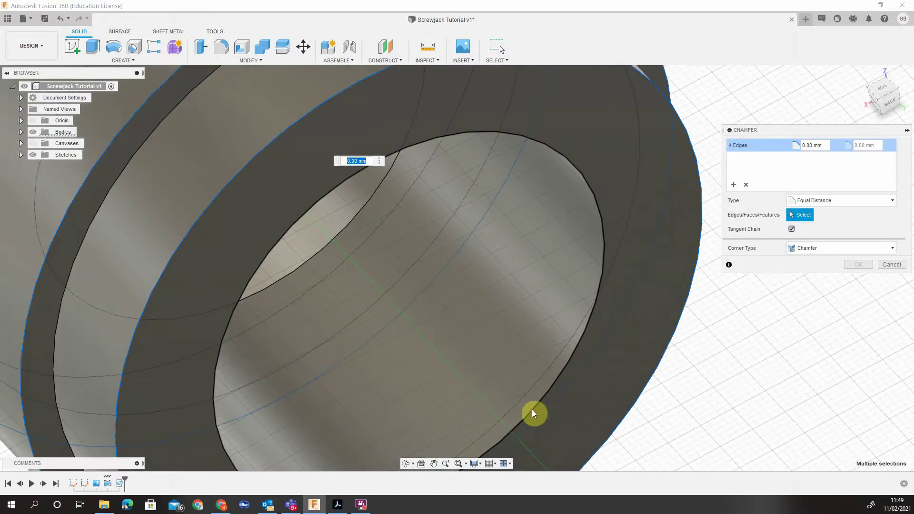
pyautogui.scroll(-3, 532, 409)
pyautogui.keyDown('shift'); pyautogui.moveTo(532, 407); pyautogui.dragTo(549, 318, button='middle'); pyautogui.keyUp('shift')
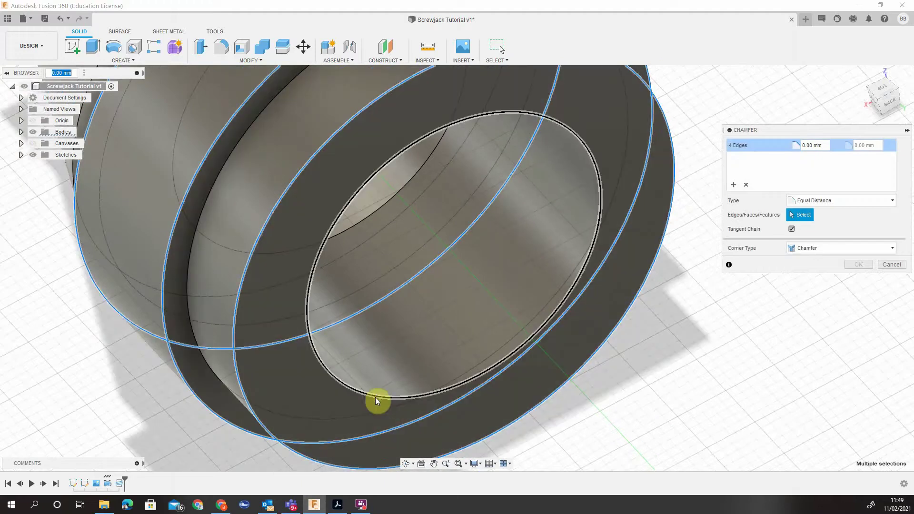
pyautogui.click(377, 397)
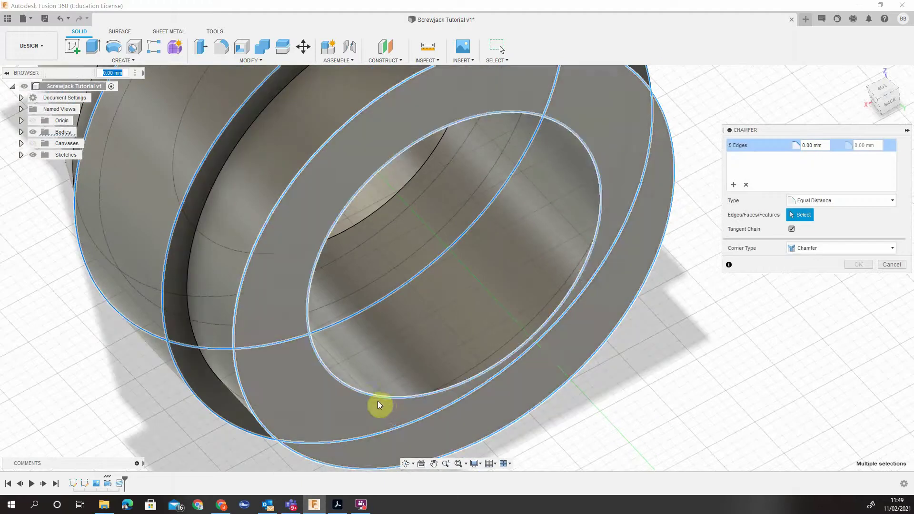
# - Apply a 2.5 mm equal-distance chamfer to the selected edges
pyautogui.scroll(-6, 447, 424)
pyautogui.keyDown('shift'); pyautogui.moveTo(387, 311); pyautogui.dragTo(362, 343, button='middle'); pyautogui.keyUp('shift')
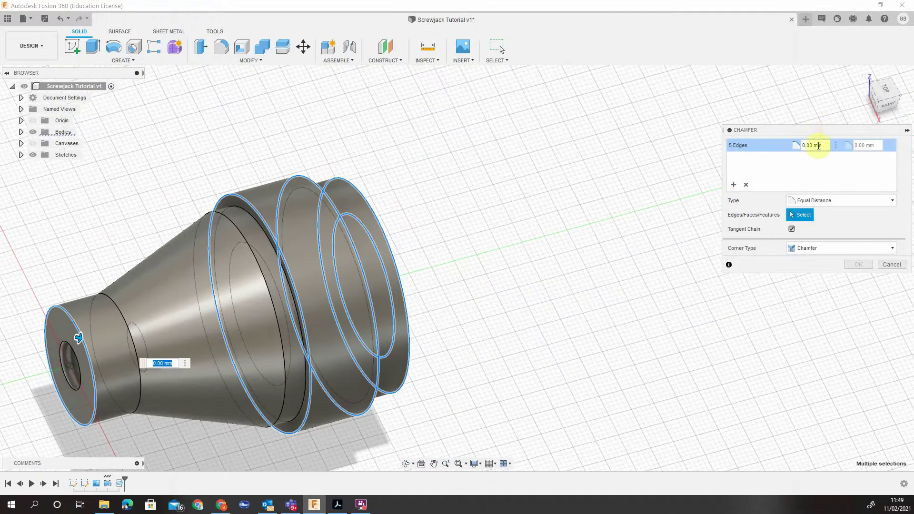
pyautogui.click(754, 145)
pyautogui.write('2.5m')
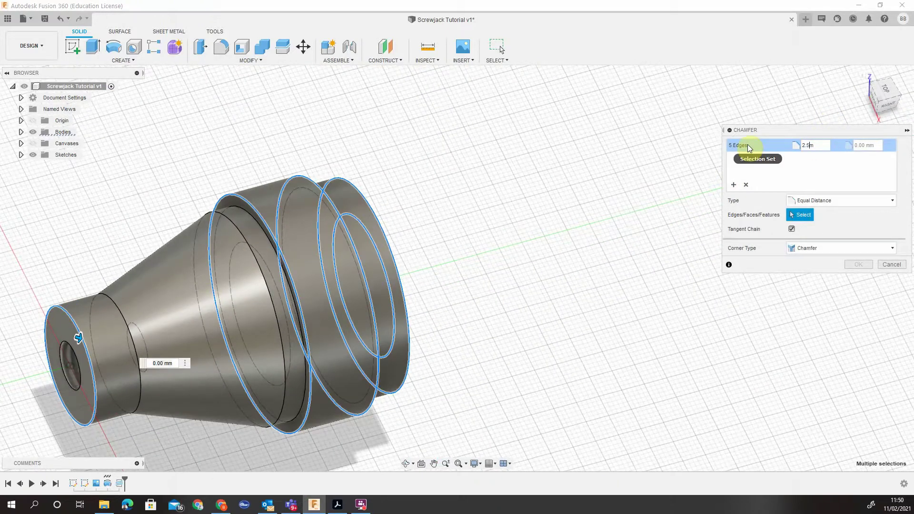
pyautogui.write('m')
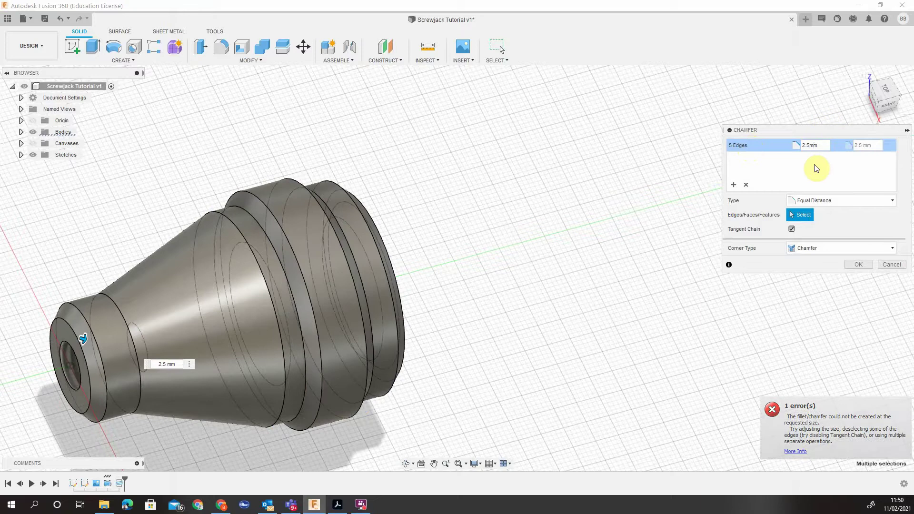
pyautogui.click(858, 264)
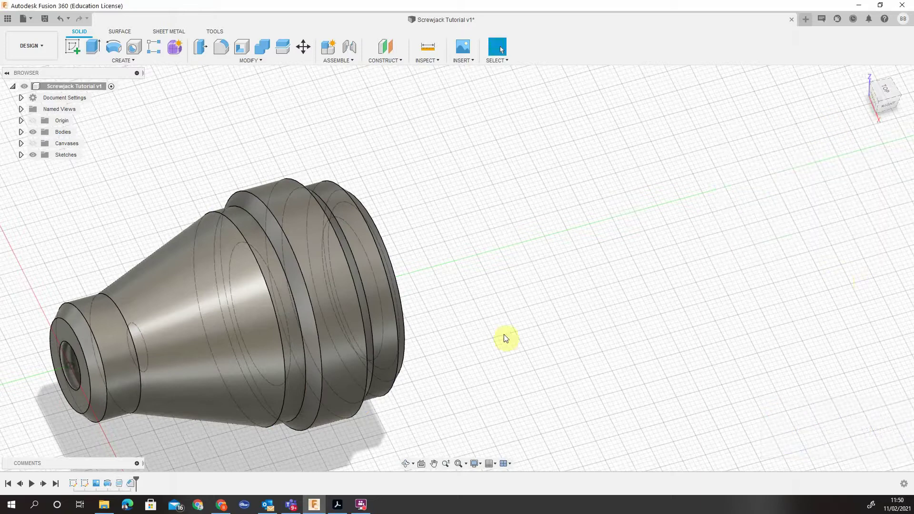
# - Try the plain Shaded visual style and settle on Shaded with Visible Edges Only for the chamfered body
pyautogui.click(862, 74)
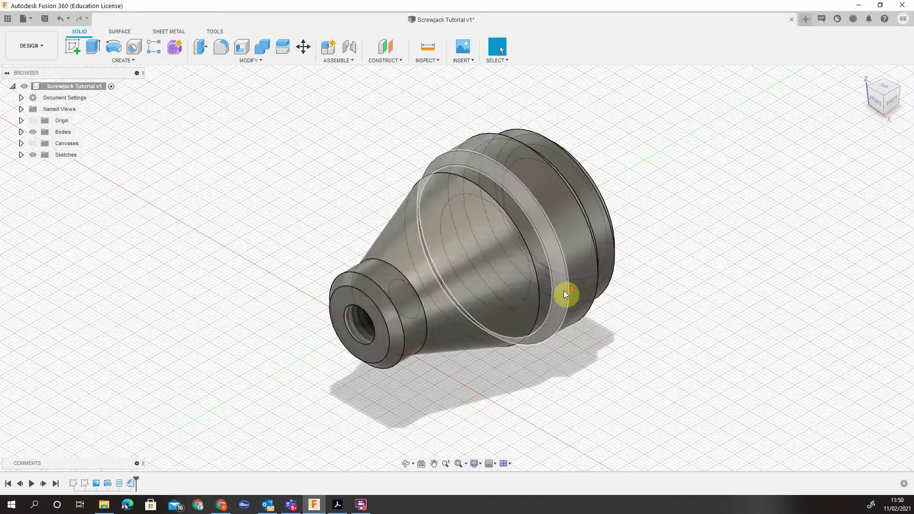
pyautogui.scroll(5, 287, 349)
pyautogui.scroll(-5, 289, 352)
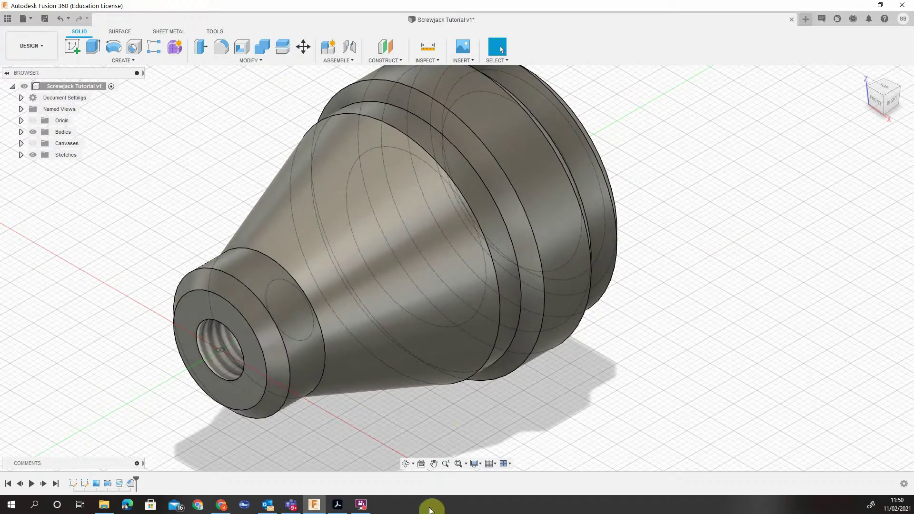
pyautogui.click(474, 463)
pyautogui.moveTo(523, 383)
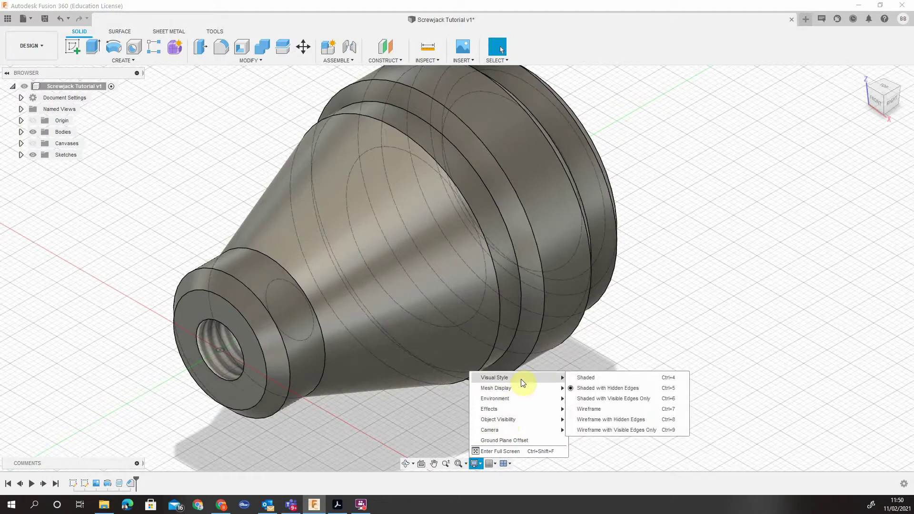
pyautogui.click(631, 379)
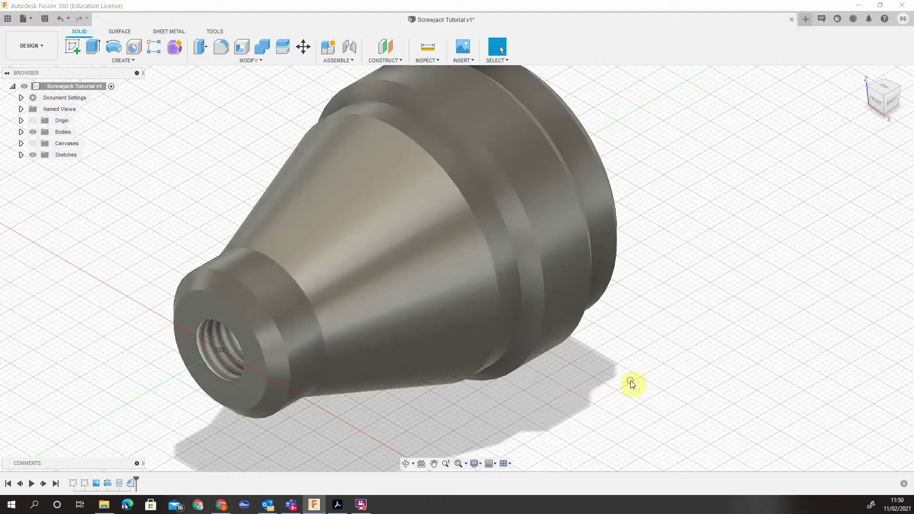
pyautogui.click(473, 464)
pyautogui.moveTo(561, 376)
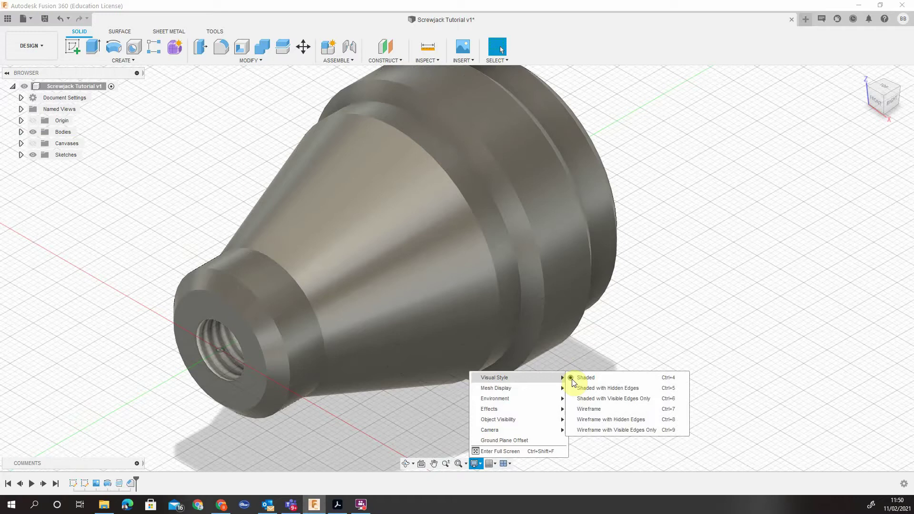
pyautogui.click(601, 397)
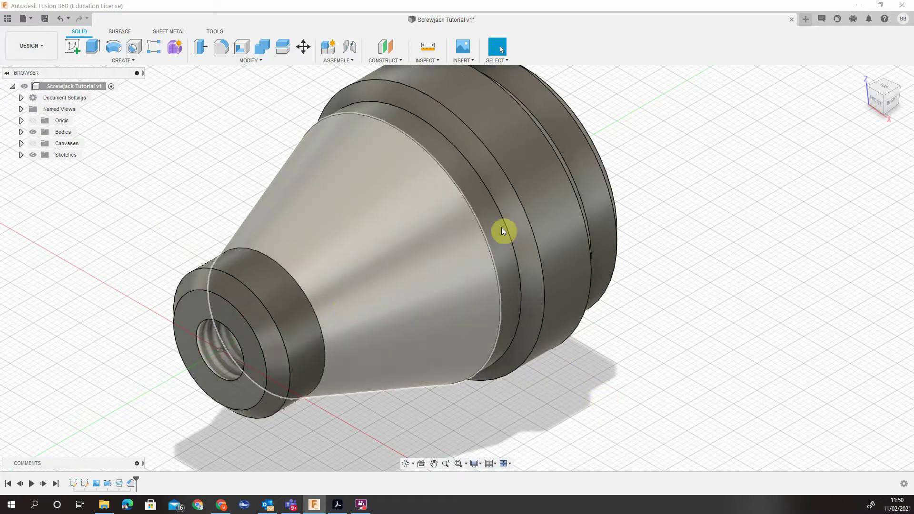
pyautogui.click(863, 77)
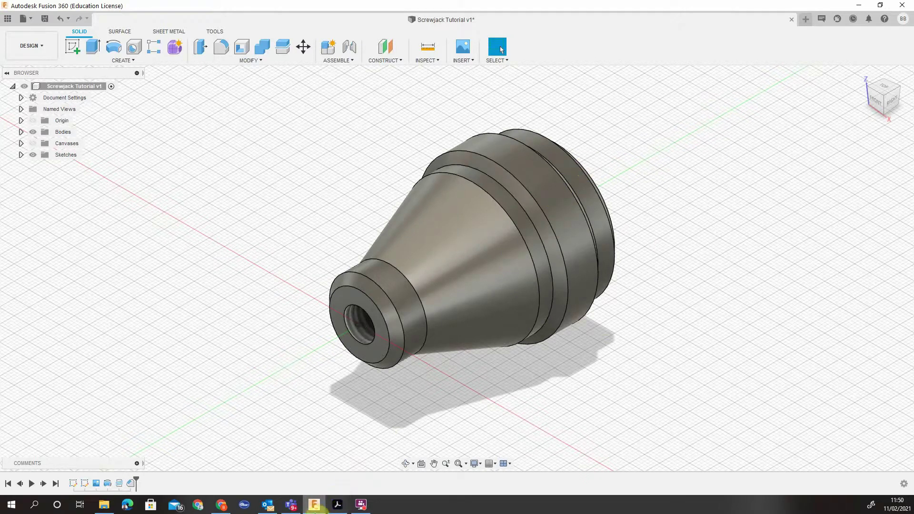
# - Check the knurl callout on the PDF drawing and start a 50 mm diameter coil centred on the bore at the small end face
pyautogui.click(337, 503)
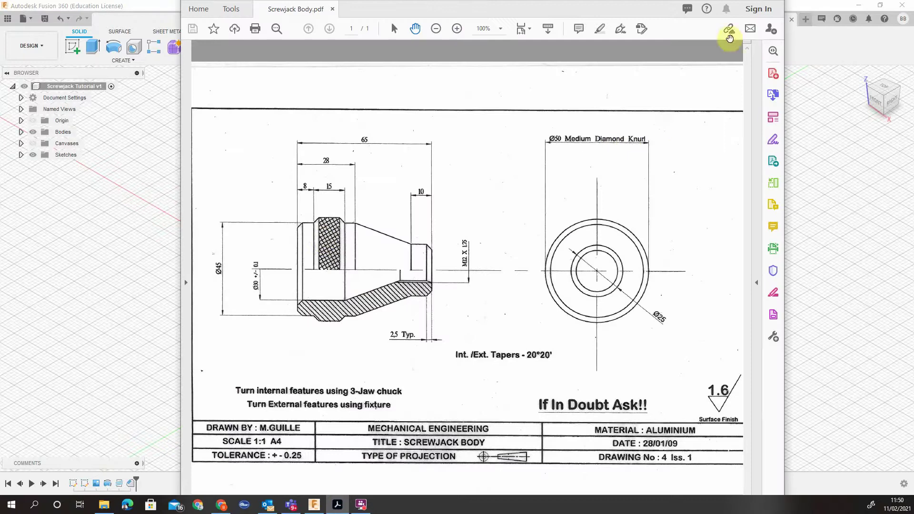
pyautogui.click(826, 137)
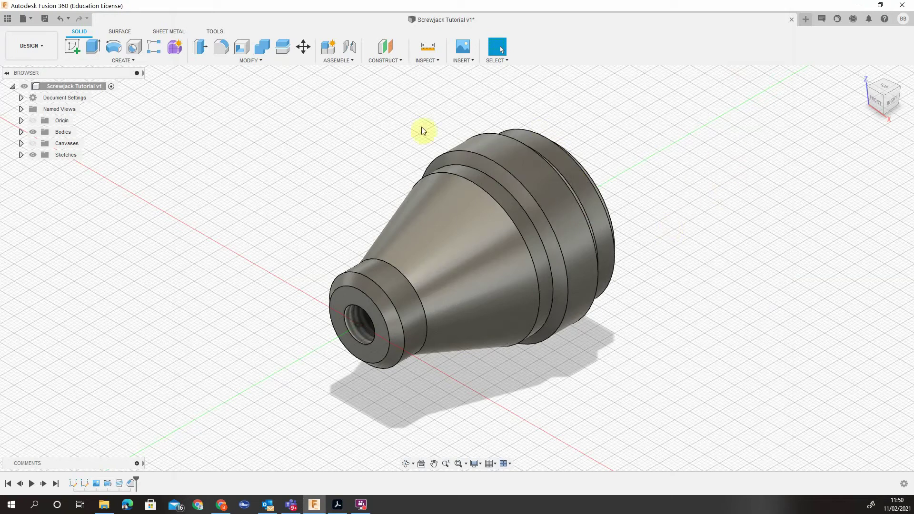
pyautogui.click(151, 64)
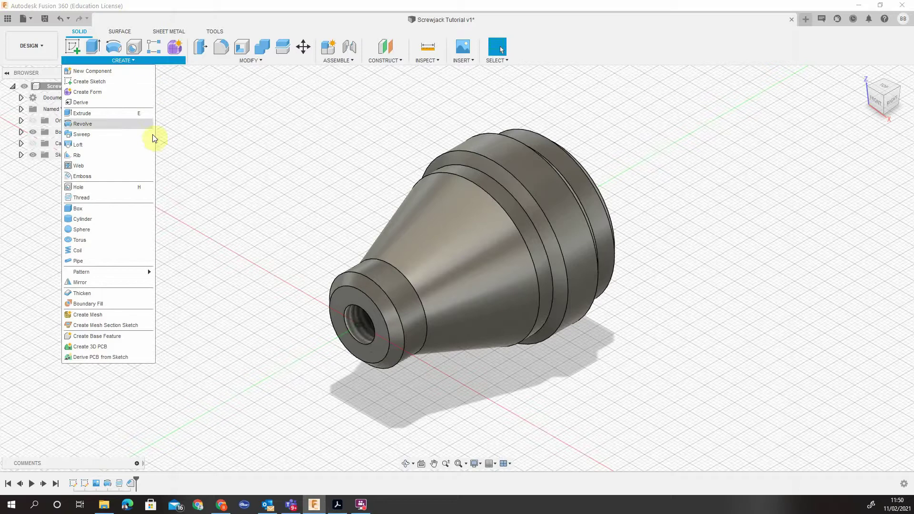
pyautogui.click(115, 251)
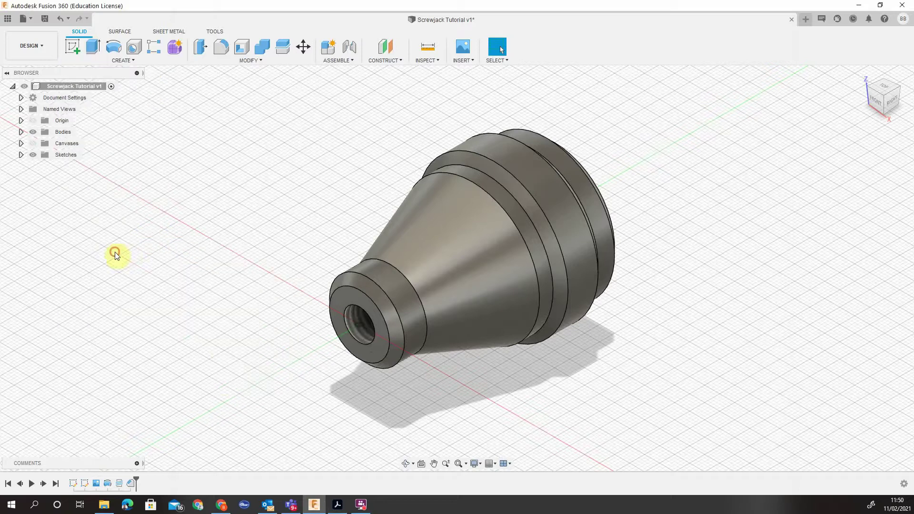
pyautogui.click(380, 322)
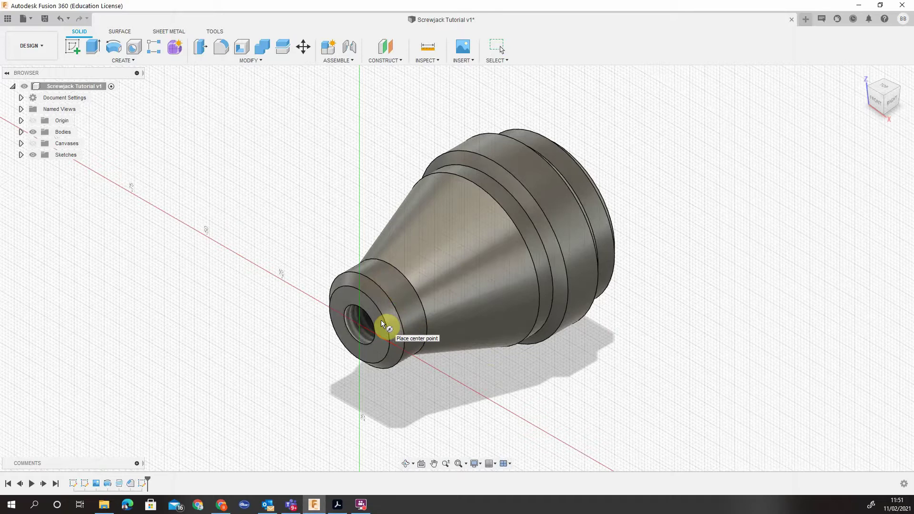
pyautogui.click(358, 325)
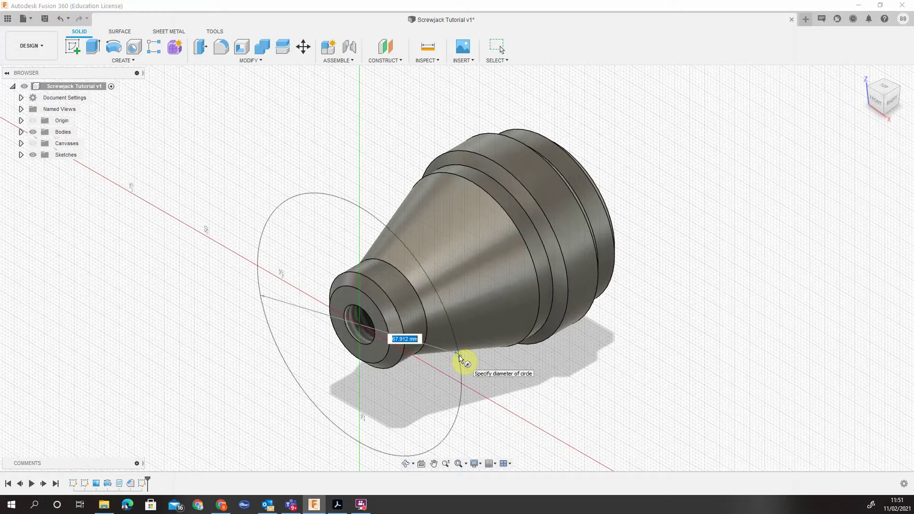
pyautogui.press('Tab')
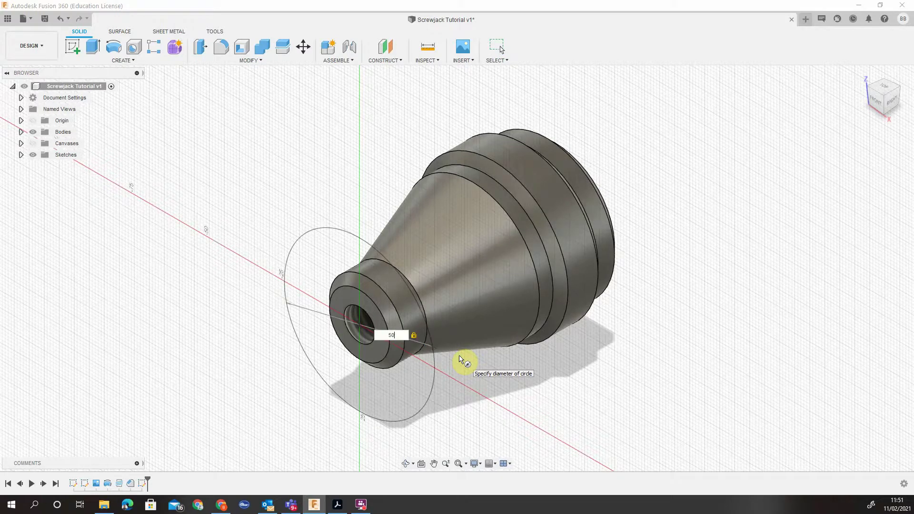
pyautogui.click(458, 356)
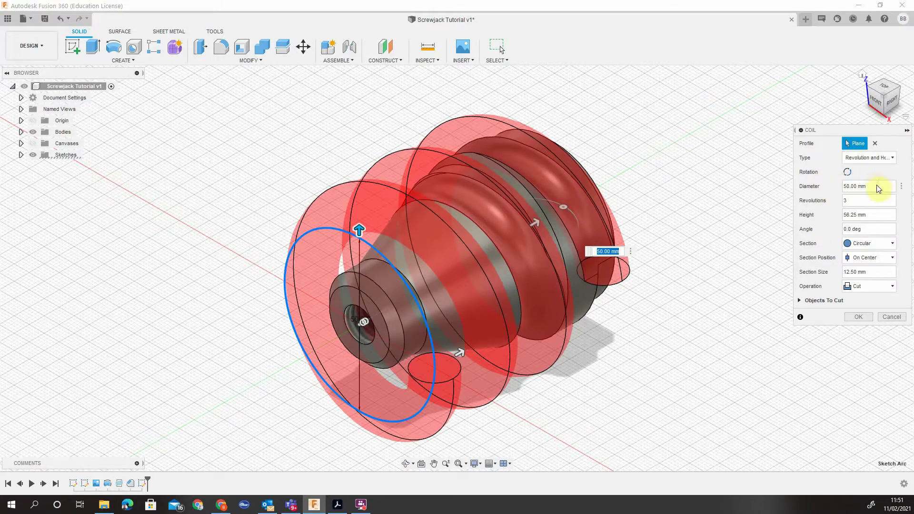
# - Set the coil to 0.25 revolutions, a Triangular (Internal) section, 65 mm height and 1 mm section size
pyautogui.click(868, 200)
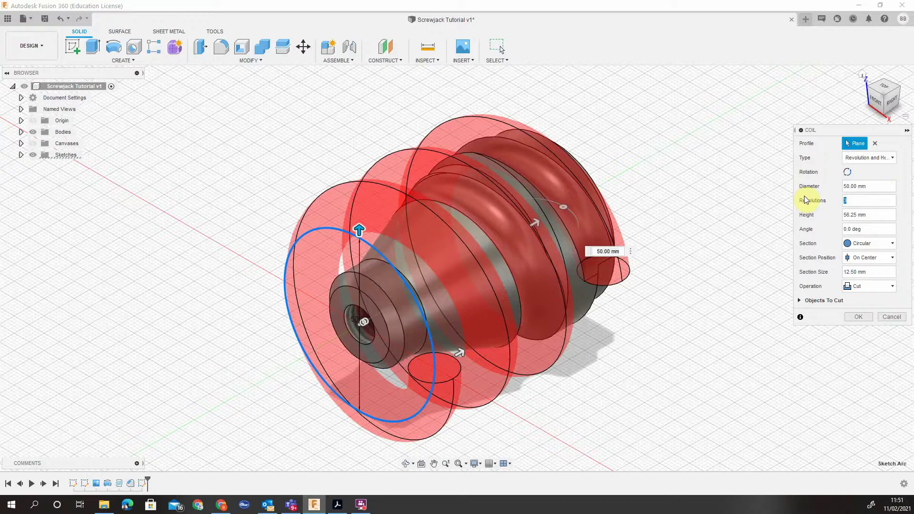
pyautogui.write('0.25')
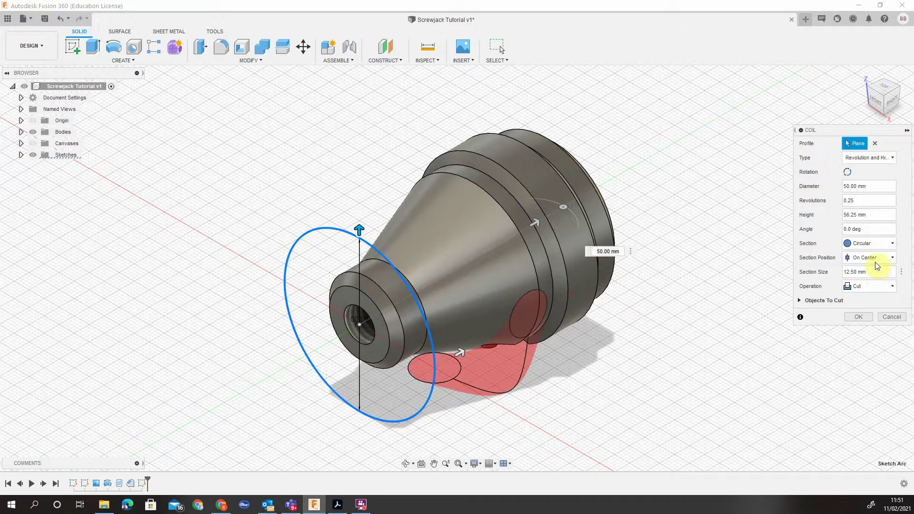
pyautogui.click(864, 244)
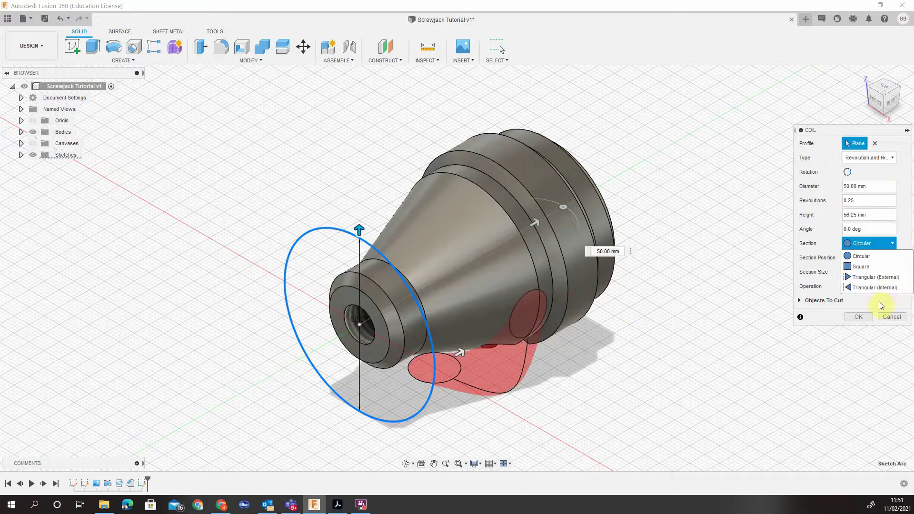
pyautogui.click(879, 288)
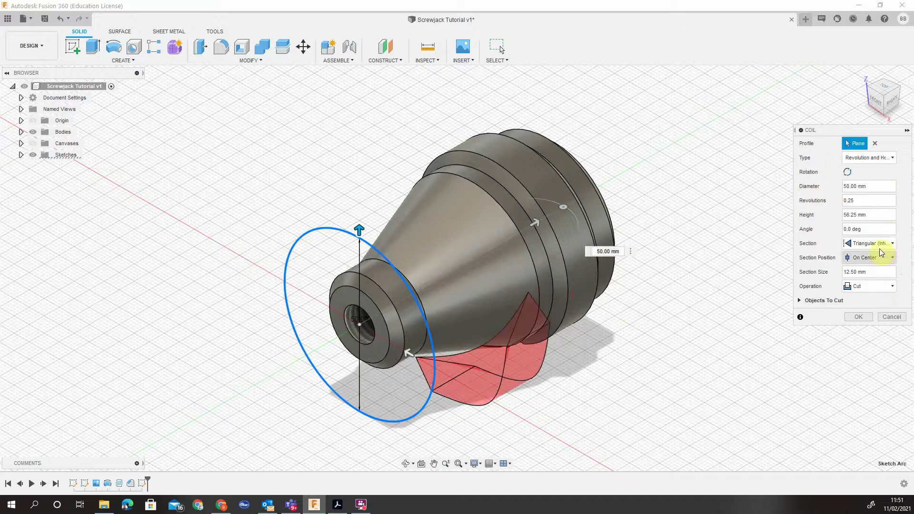
pyautogui.click(870, 215)
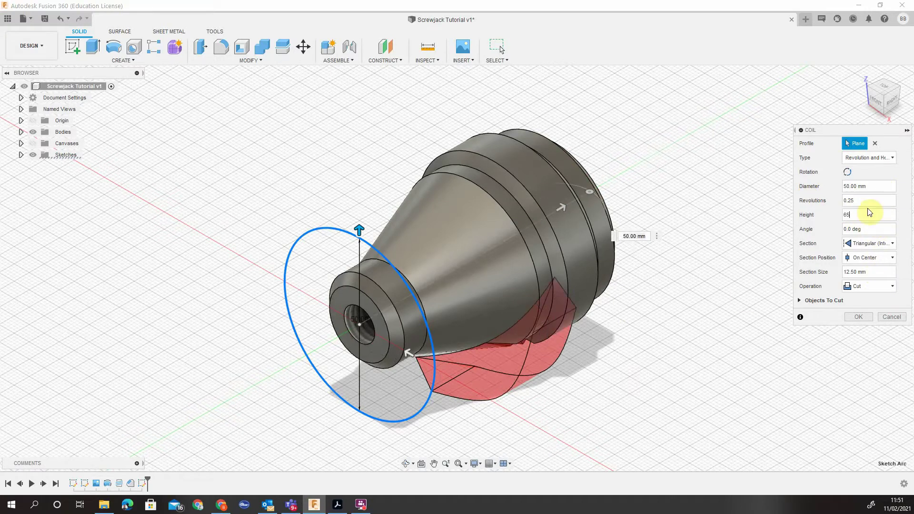
pyautogui.click(893, 105)
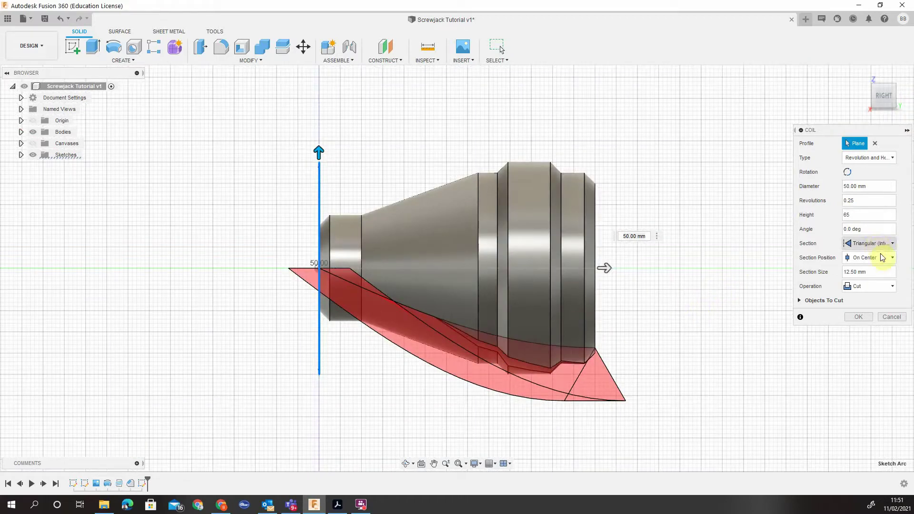
pyautogui.moveTo(882, 271); pyautogui.dragTo(848, 265)
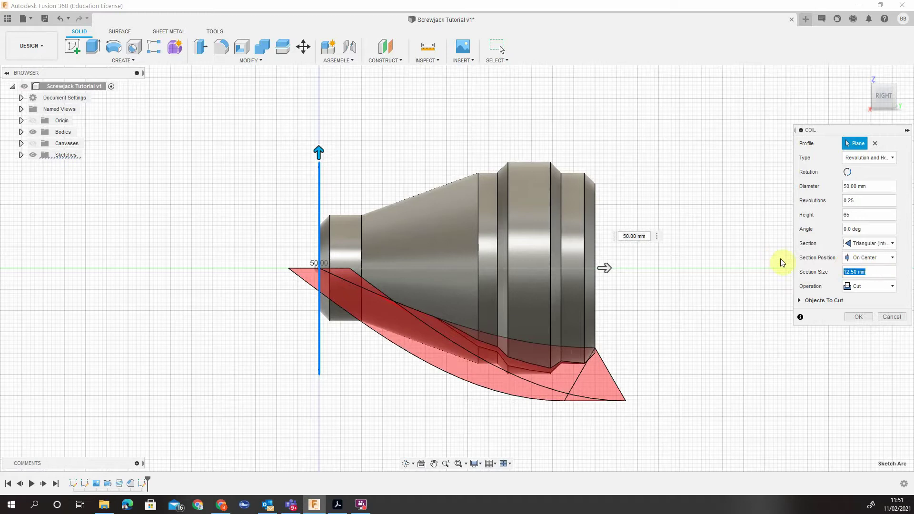
pyautogui.write('1')
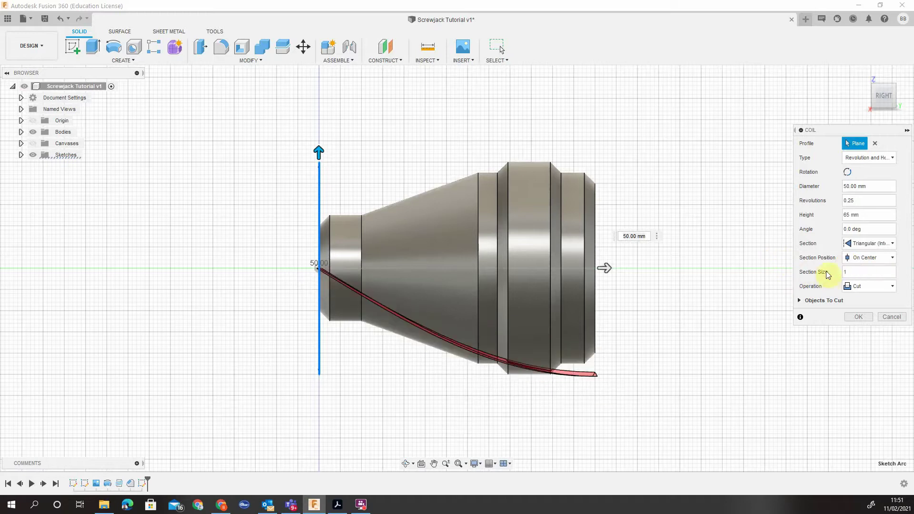
# - Apply the coil as a cut to make the helical groove across the raised knurl band
pyautogui.click(863, 77)
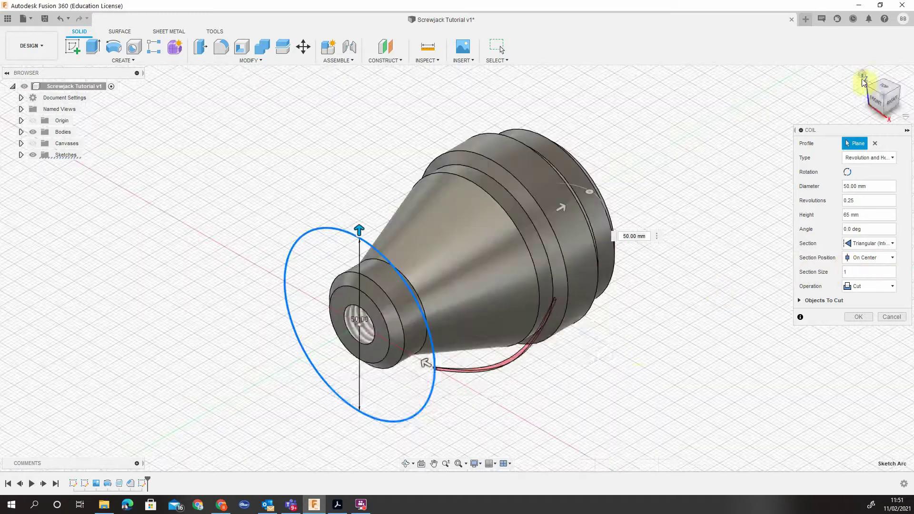
pyautogui.click(877, 108)
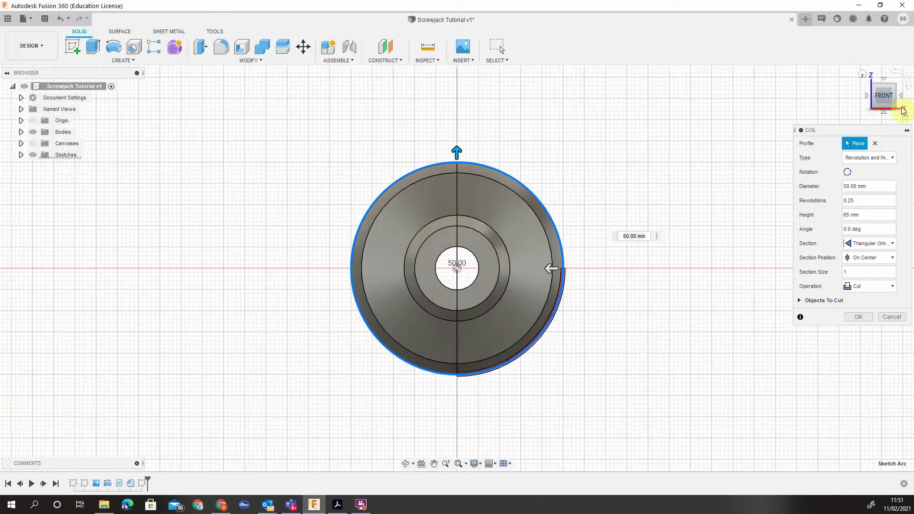
pyautogui.click(895, 108)
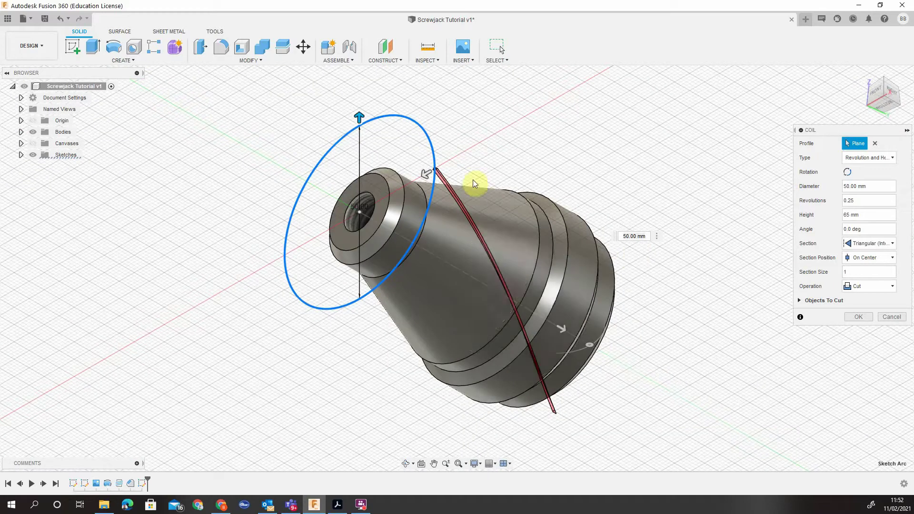
pyautogui.scroll(5, 536, 370)
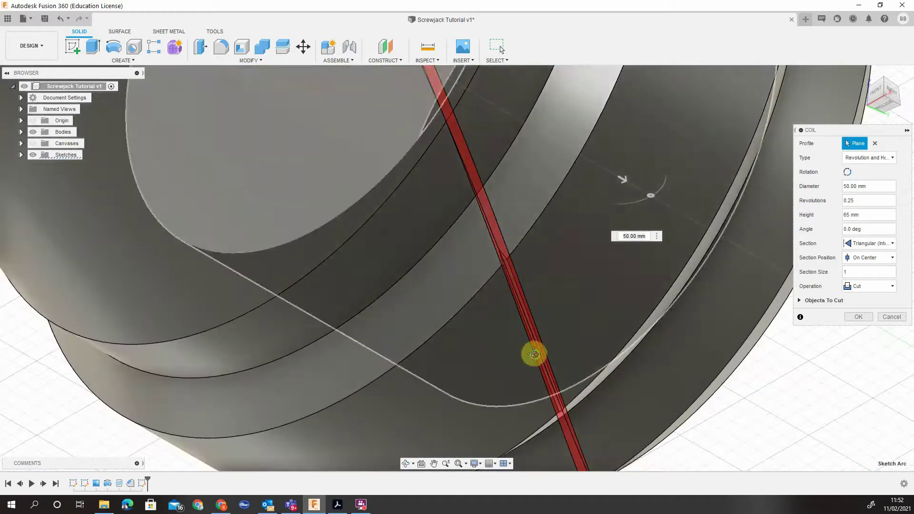
pyautogui.scroll(-5, 473, 186)
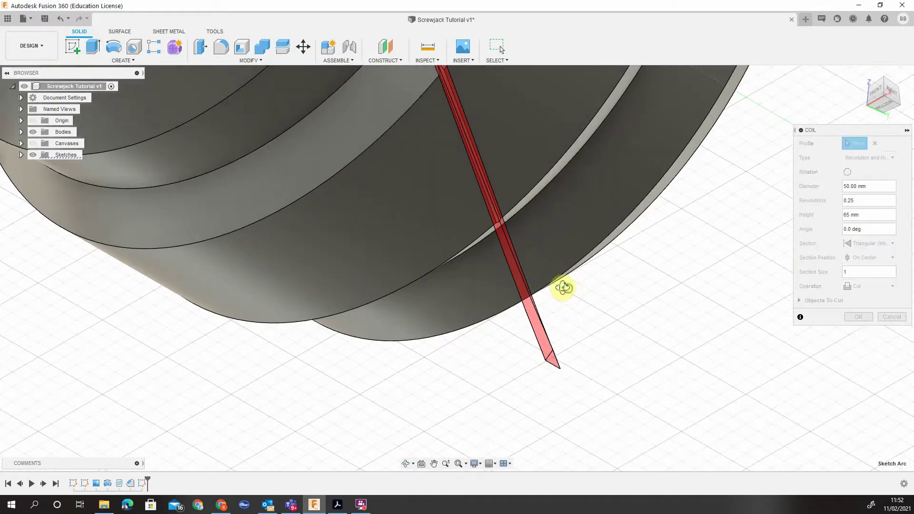
pyautogui.keyDown('shift'); pyautogui.moveTo(563, 287); pyautogui.dragTo(589, 353, button='middle'); pyautogui.keyUp('shift')
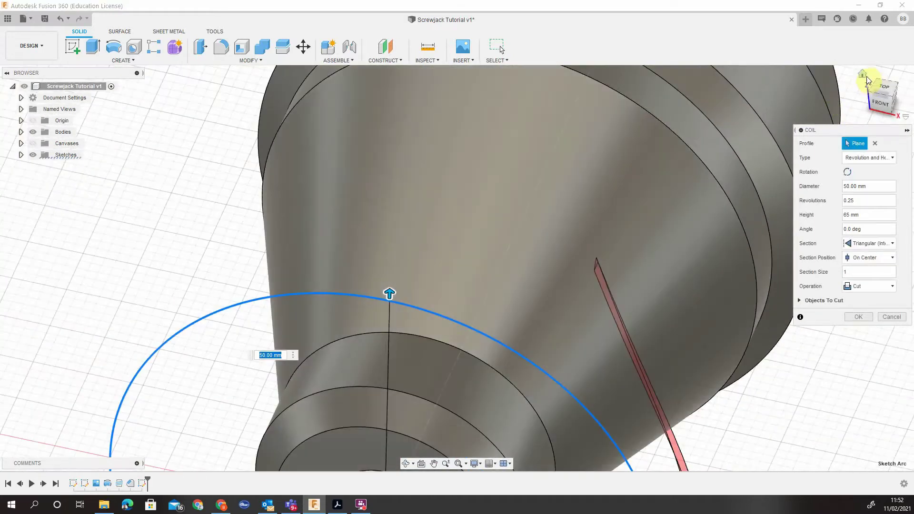
pyautogui.click(865, 80)
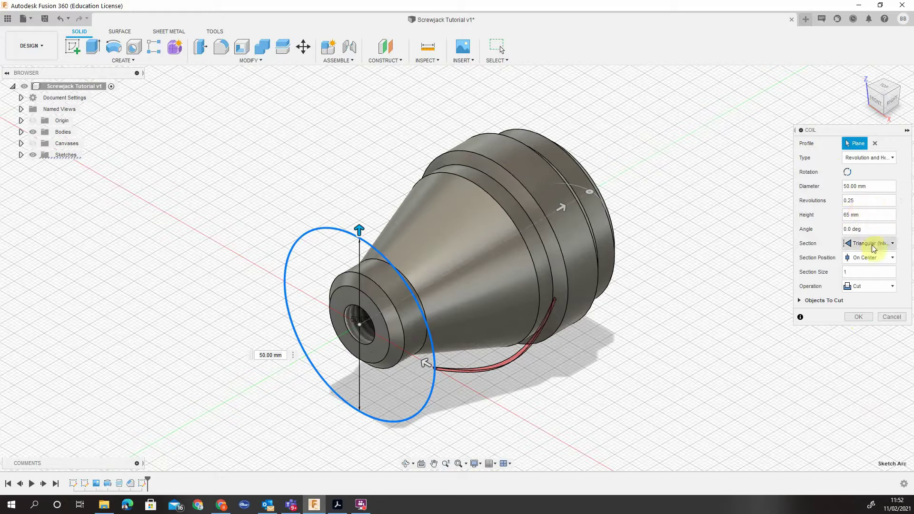
pyautogui.click(865, 317)
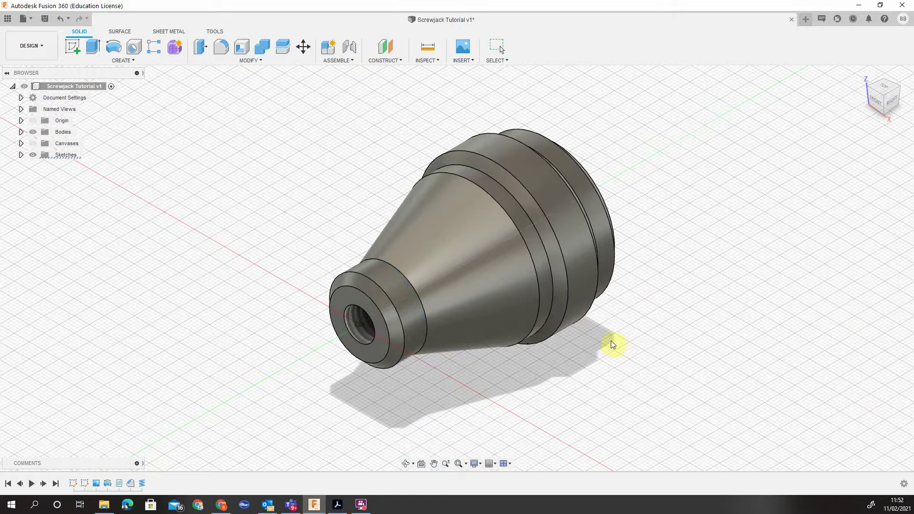
pyautogui.keyDown('shift'); pyautogui.moveTo(597, 352); pyautogui.dragTo(564, 336, button='middle'); pyautogui.keyUp('shift')
pyautogui.scroll(5, 541, 371)
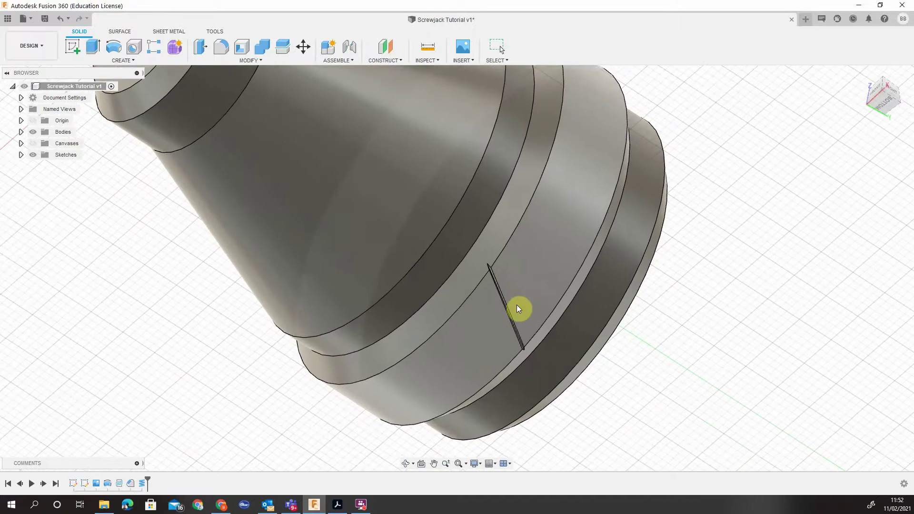
pyautogui.click(864, 75)
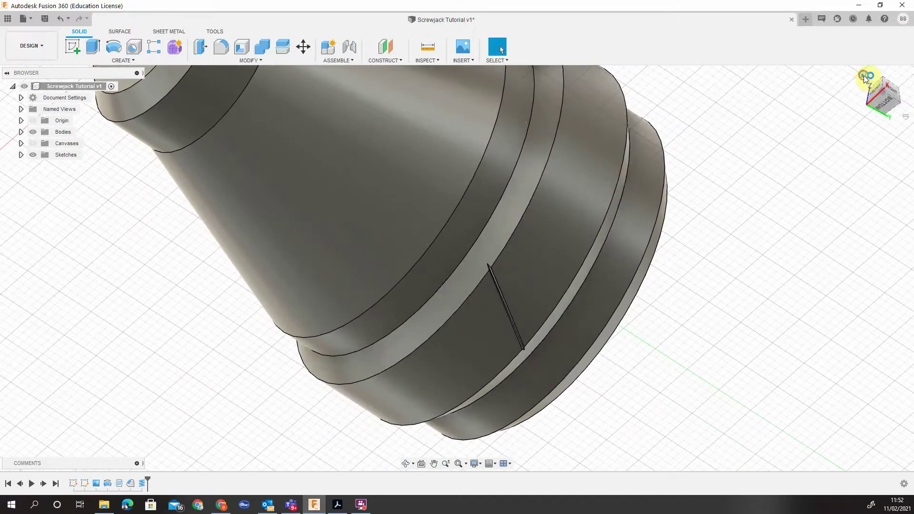
# - Mirror the coil groove as a feature across the XY origin plane, keeping the Adjust compute option
pyautogui.click(156, 64)
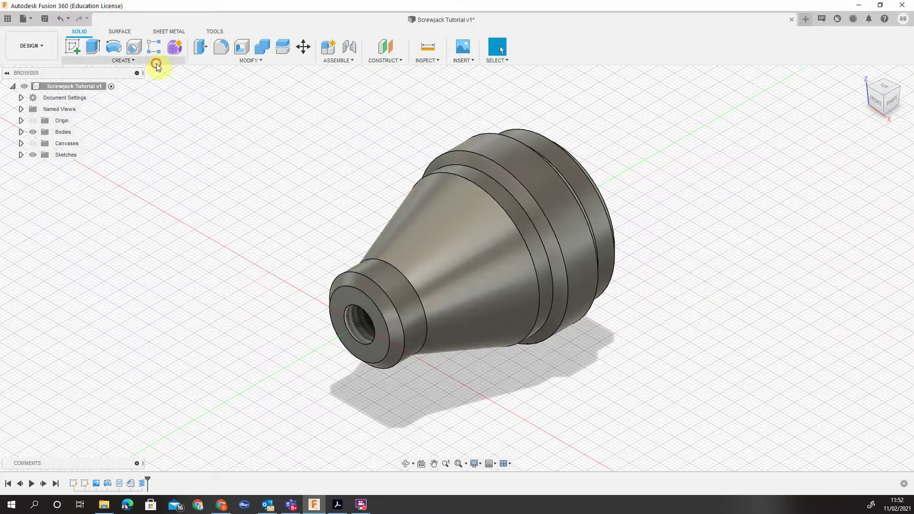
pyautogui.click(108, 280)
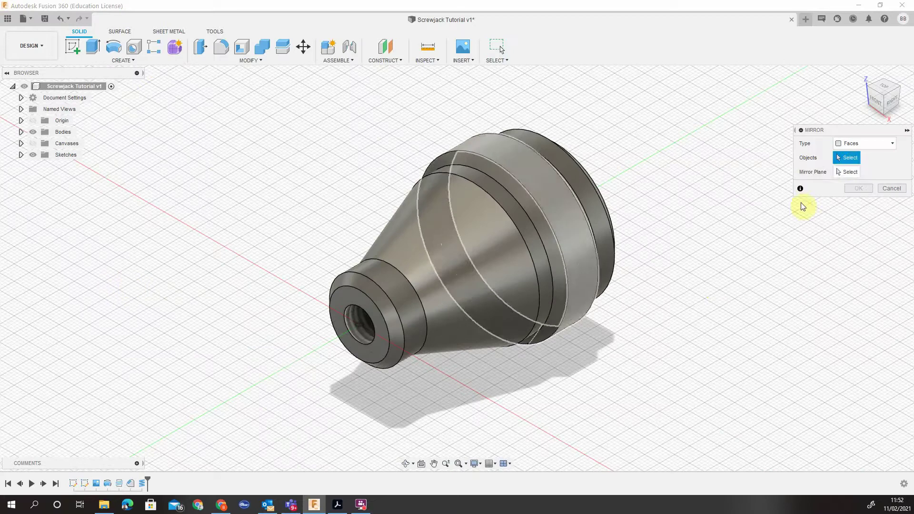
pyautogui.click(871, 143)
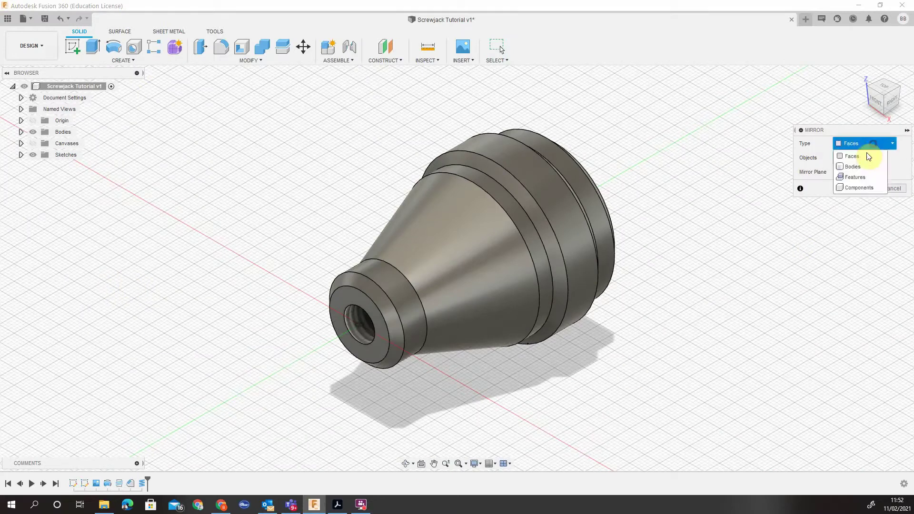
pyautogui.click(865, 176)
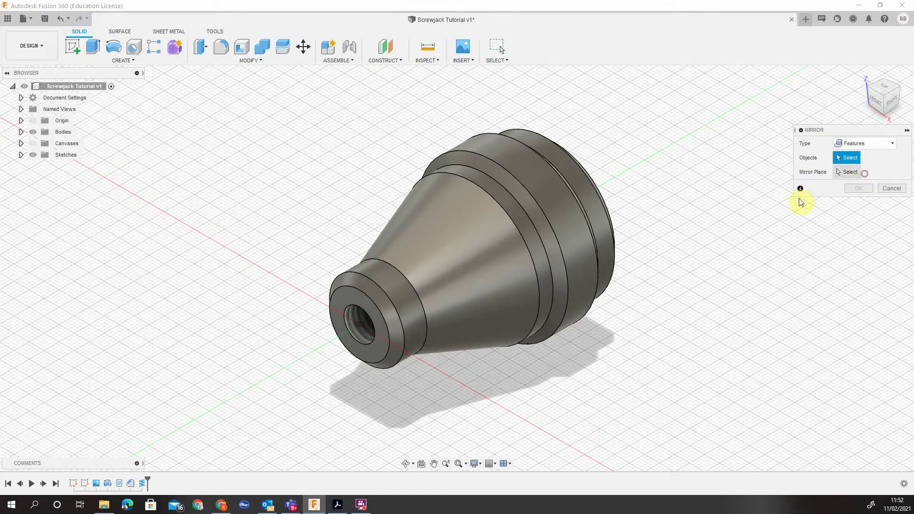
pyautogui.click(143, 484)
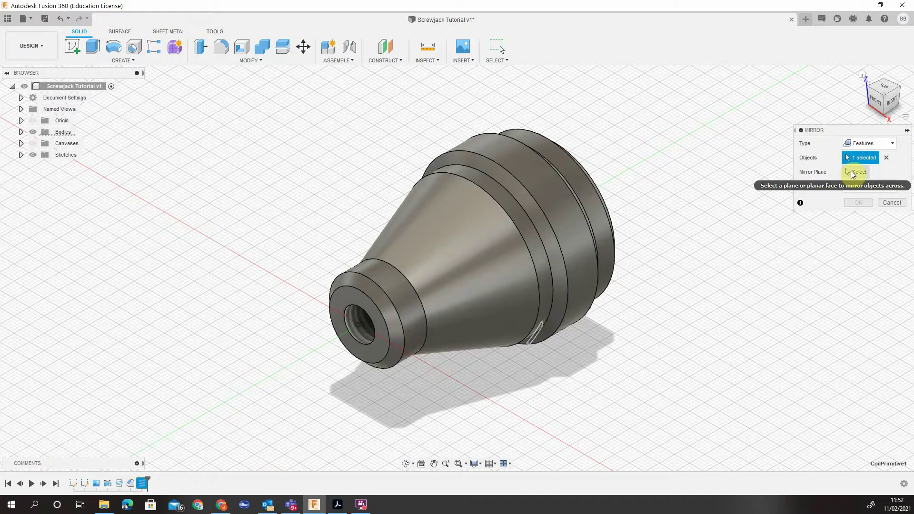
pyautogui.click(852, 172)
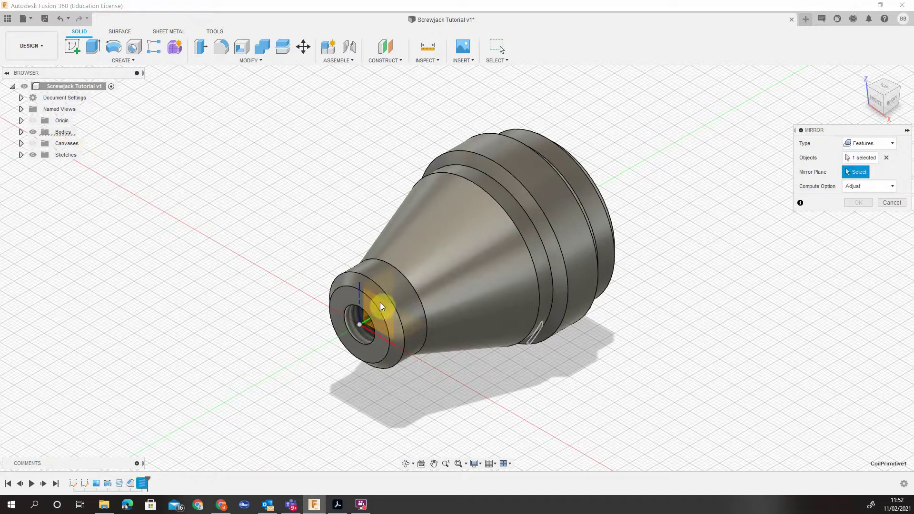
pyautogui.click(22, 121)
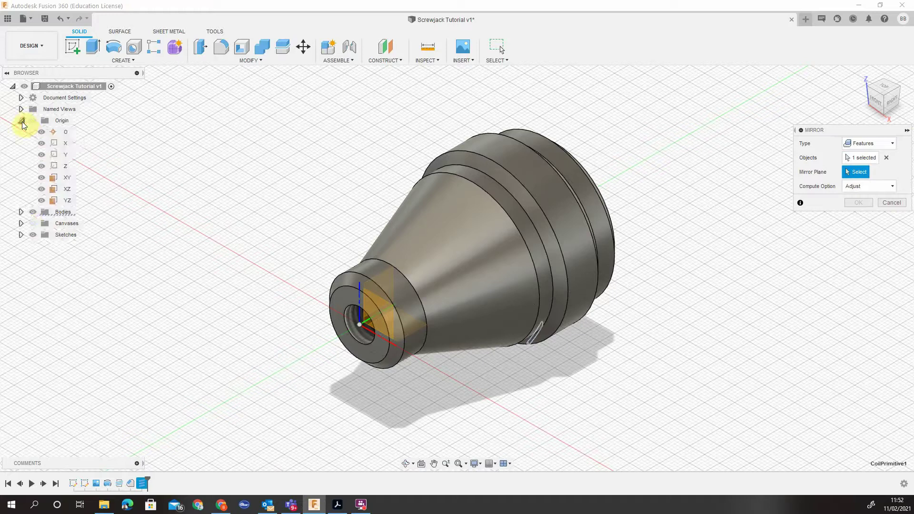
pyautogui.click(65, 179)
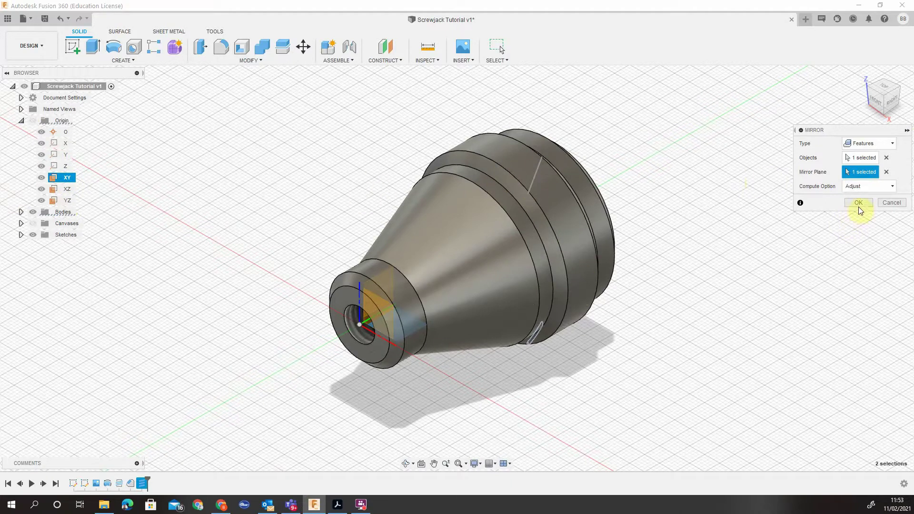
pyautogui.click(872, 186)
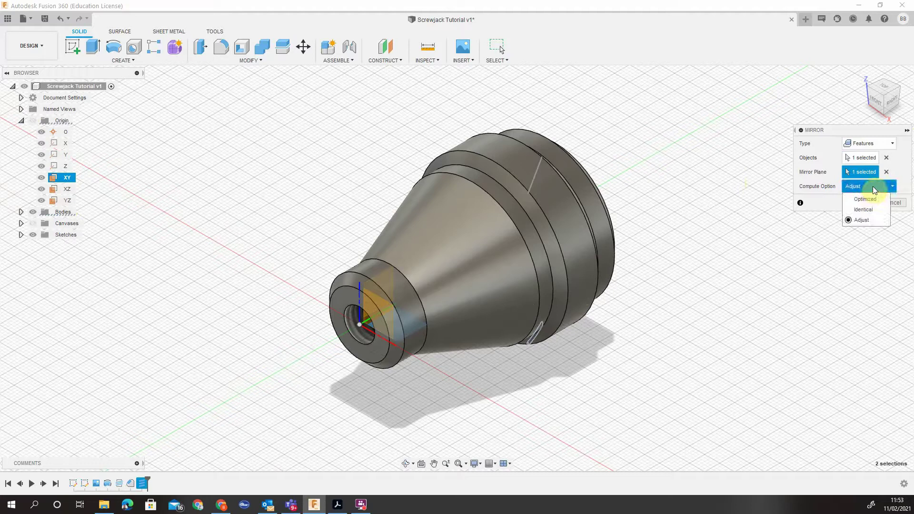
pyautogui.click(872, 187)
pyautogui.click(867, 202)
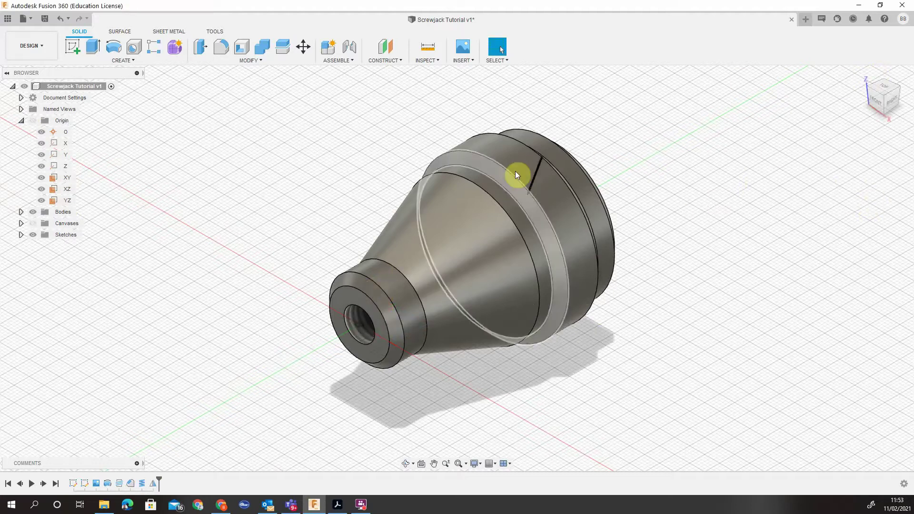
pyautogui.keyDown('shift'); pyautogui.moveTo(605, 313); pyautogui.dragTo(563, 322, button='middle'); pyautogui.keyUp('shift')
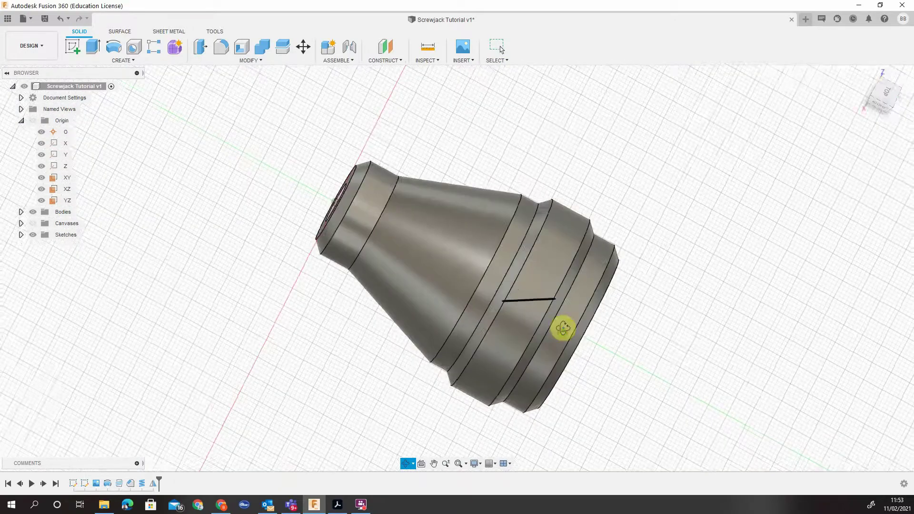
pyautogui.click(861, 75)
# - Start a full circular pattern of the coil and mirror features around the axis of the threaded bore
pyautogui.click(90, 60)
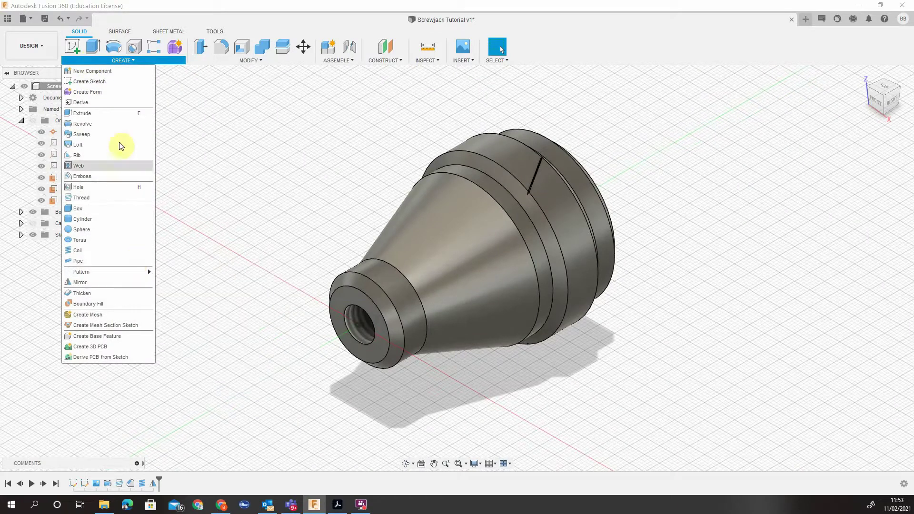
pyautogui.moveTo(88, 271)
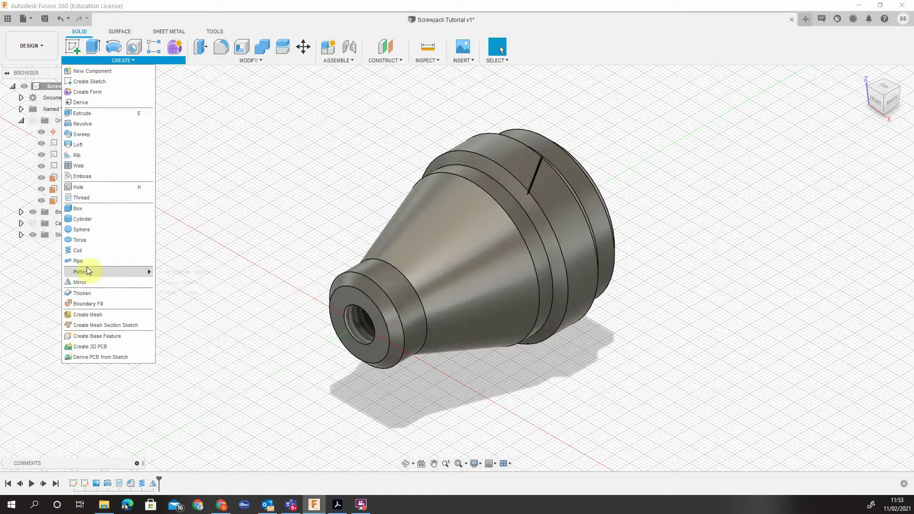
pyautogui.click(188, 283)
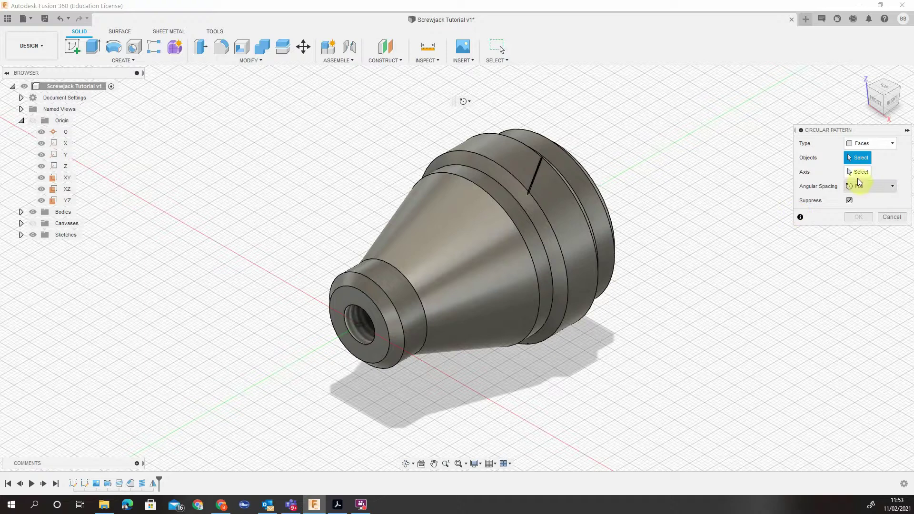
pyautogui.click(868, 143)
pyautogui.click(878, 177)
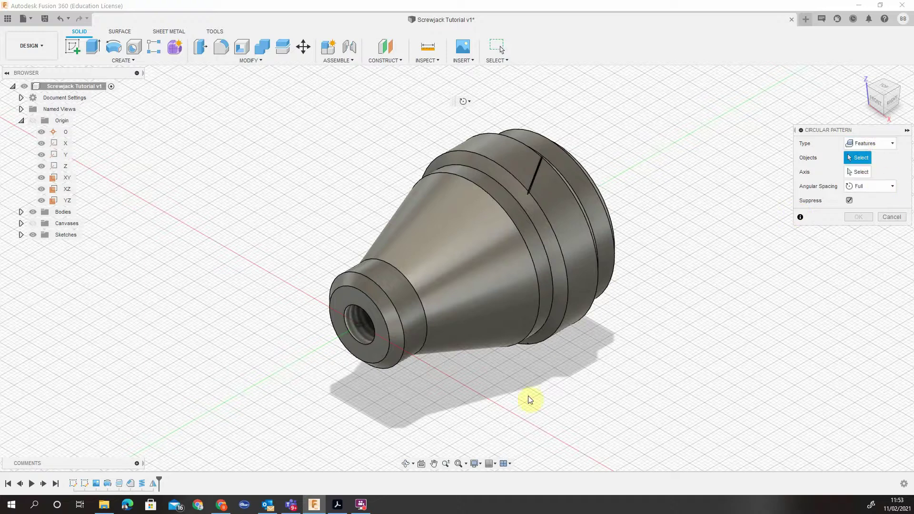
pyautogui.click(142, 483)
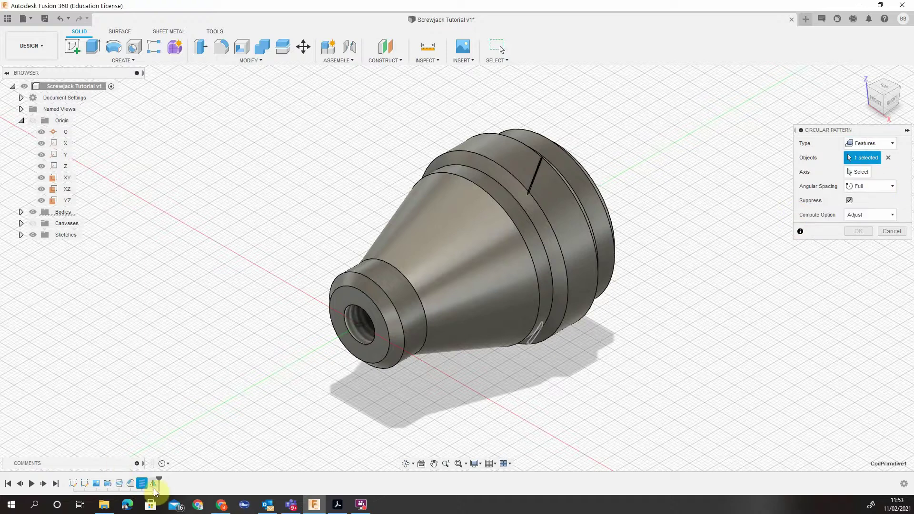
pyautogui.click(154, 484)
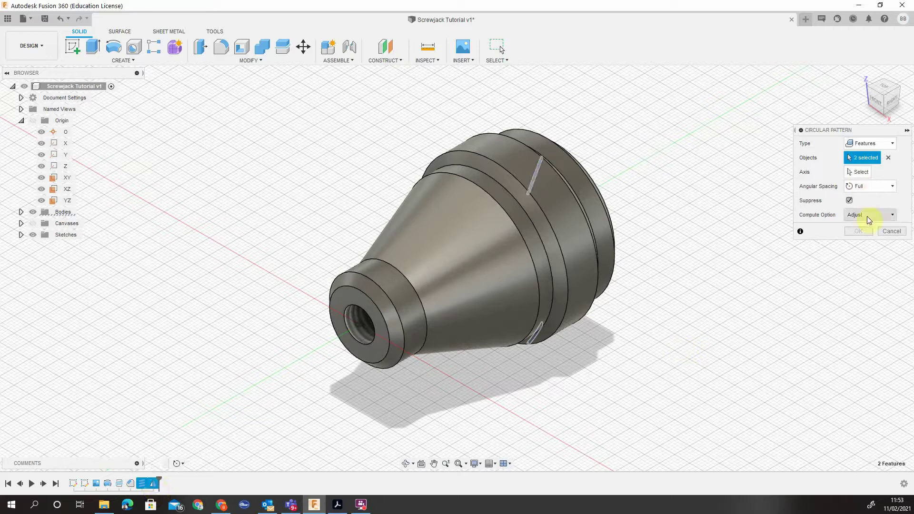
pyautogui.click(861, 173)
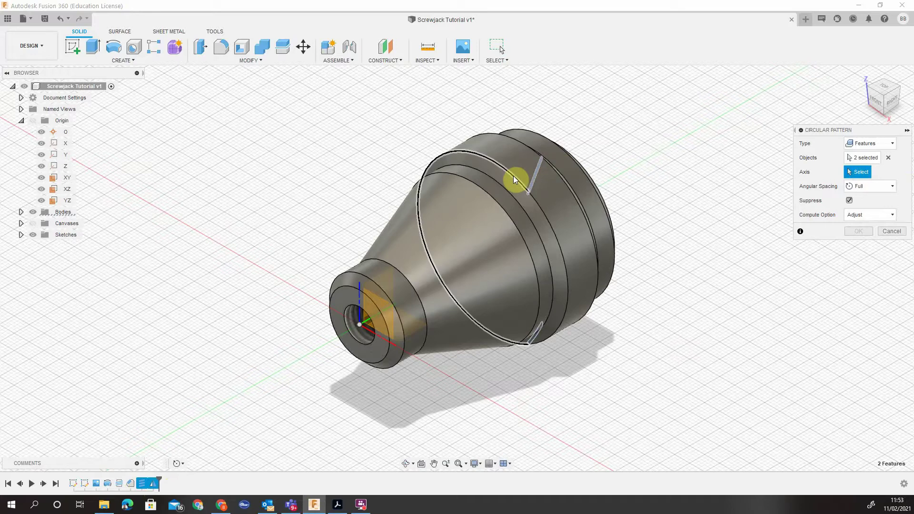
pyautogui.click(353, 314)
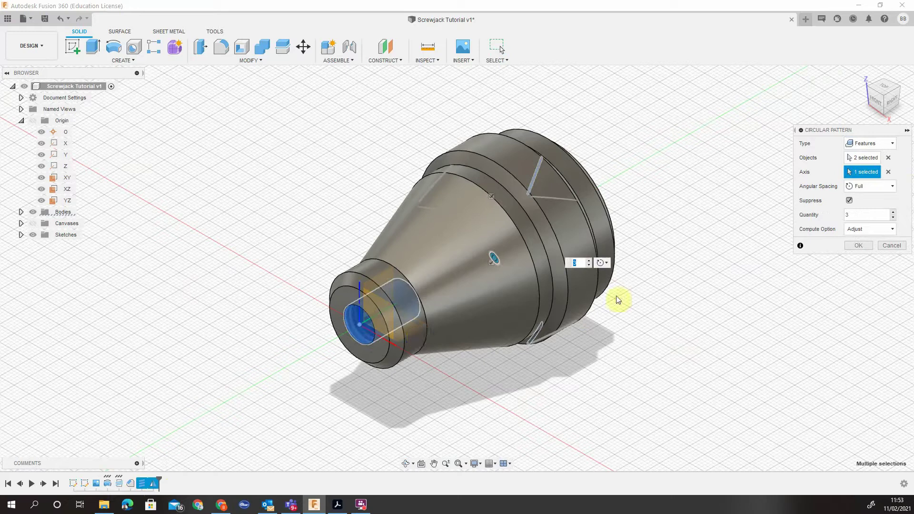
# - Set the circular pattern's compute option to Optimized and its quantity to 100
pyautogui.click(874, 228)
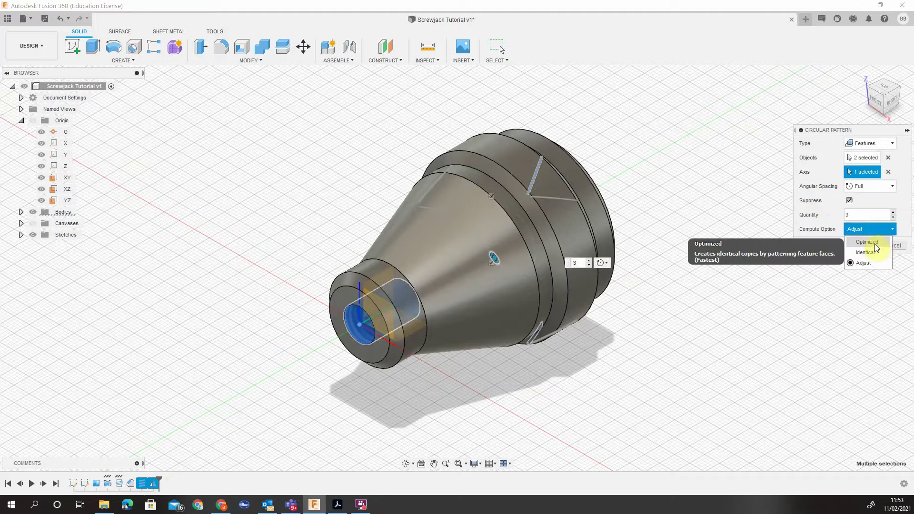
pyautogui.click(873, 243)
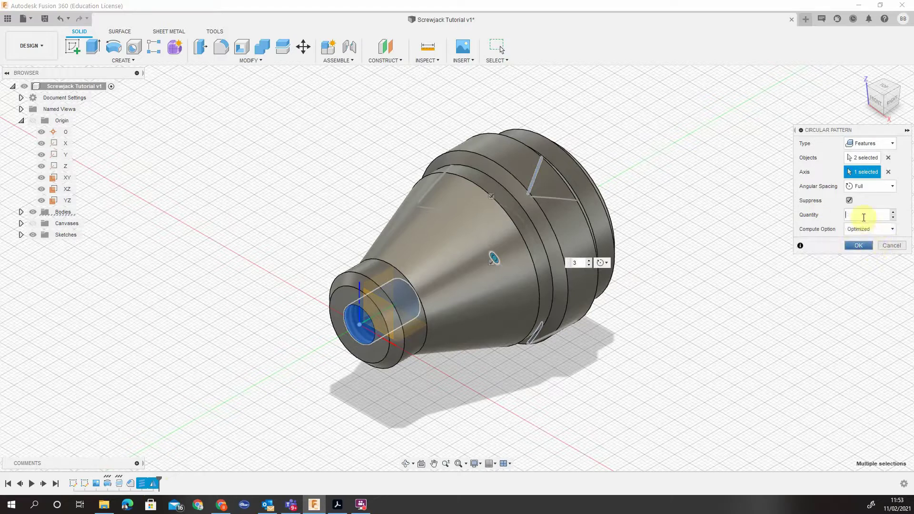
pyautogui.write('100')
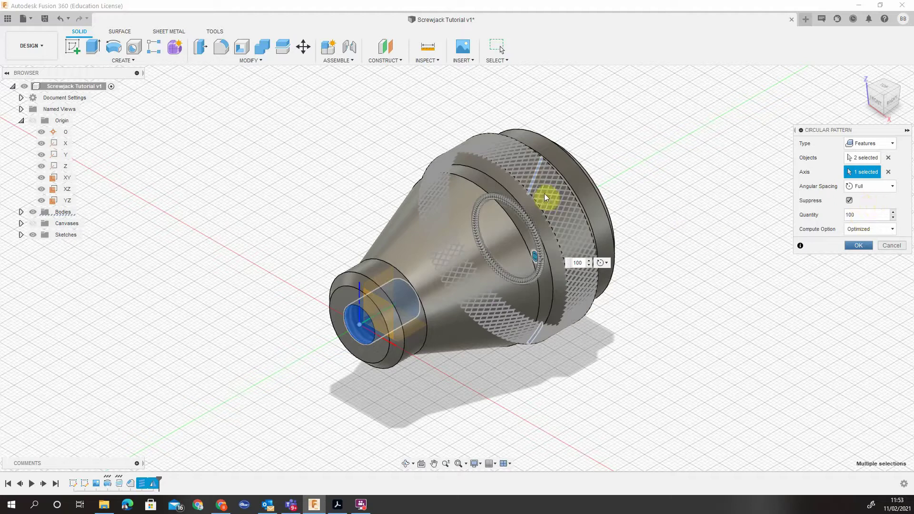
# - Finish the full circular pattern of the two knurl groove features with quantity 100 and the Optimized compute option
pyautogui.click(863, 228)
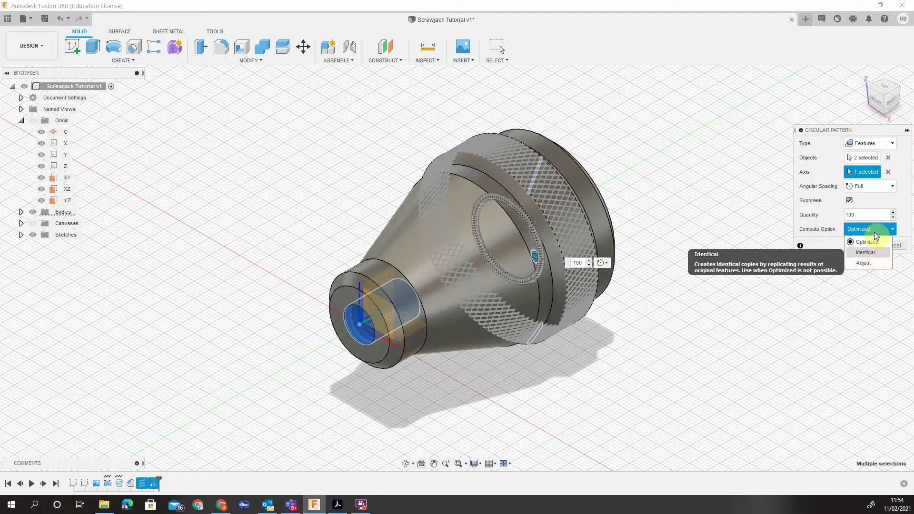
pyautogui.click(815, 245)
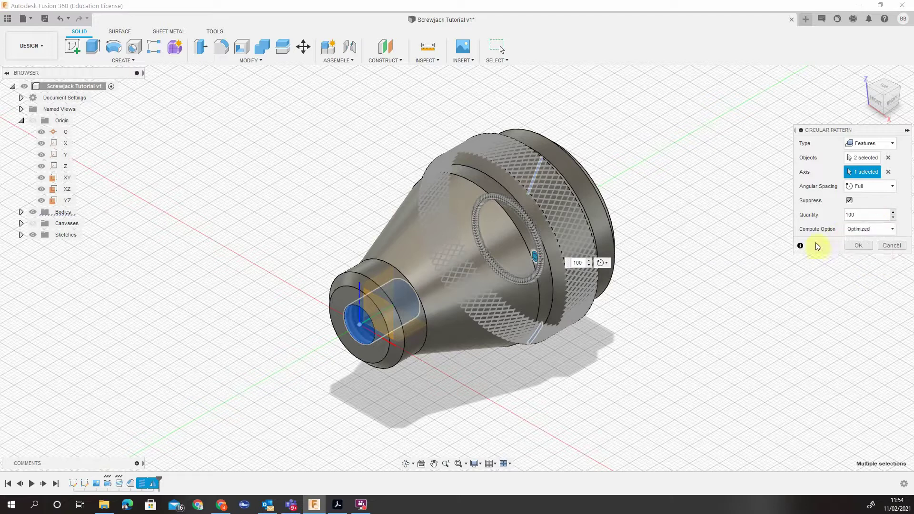
pyautogui.click(867, 249)
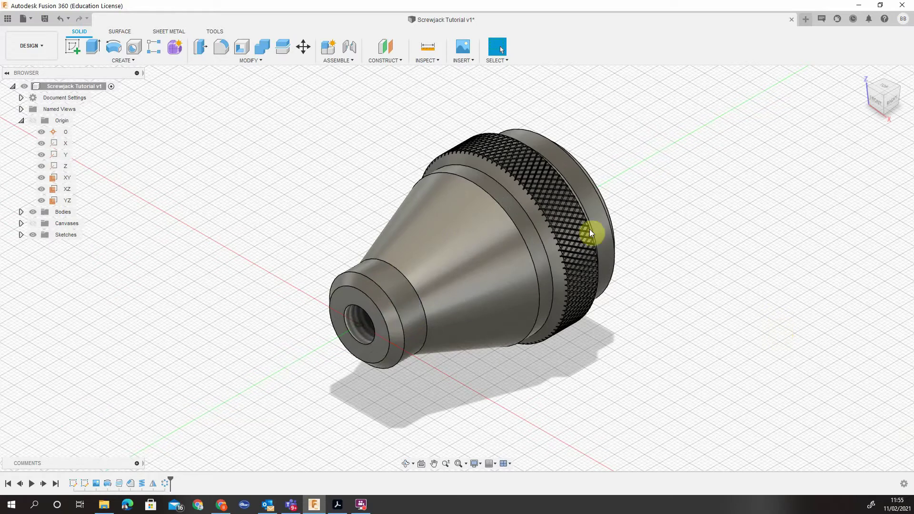
# - Examine the patterned knurl grooves around the body up close, including where they run out at the band's edge
pyautogui.scroll(1, 616, 238)
pyautogui.scroll(5, 649, 239)
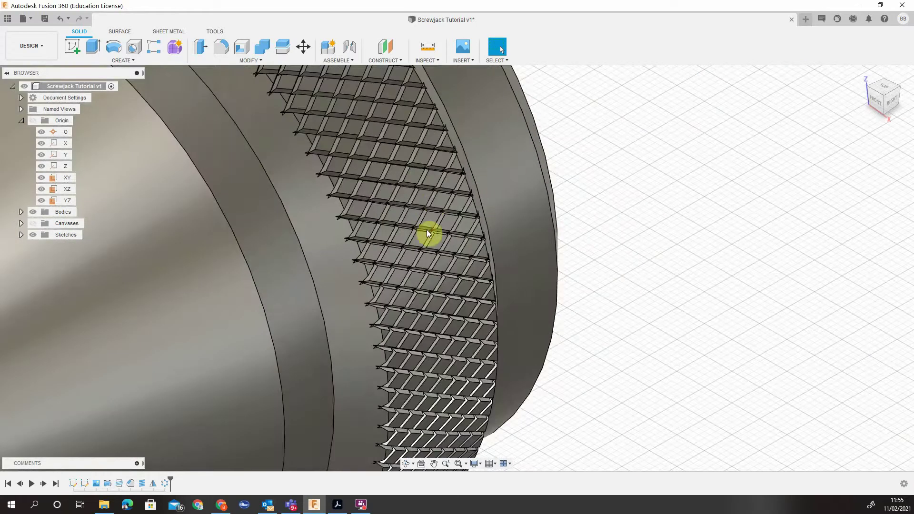
pyautogui.keyDown('shift'); pyautogui.moveTo(427, 227); pyautogui.dragTo(335, 258, button='middle'); pyautogui.keyUp('shift')
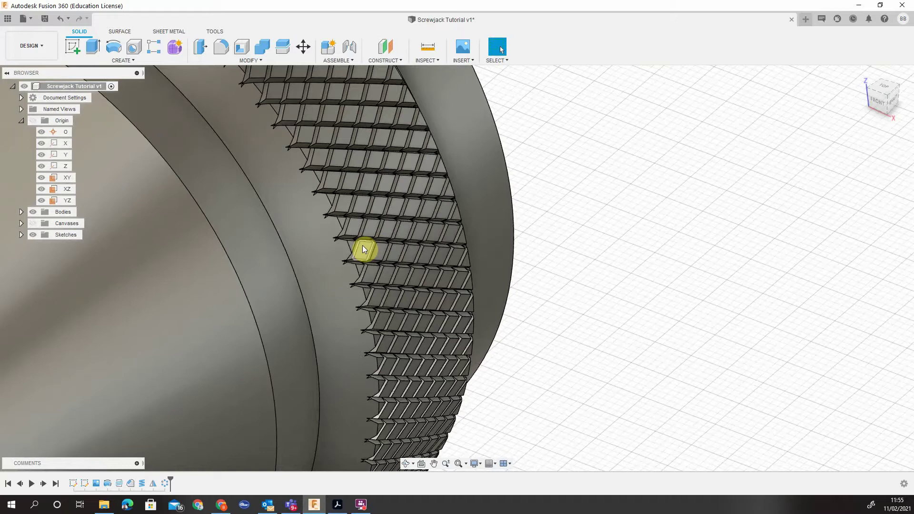
pyautogui.scroll(5, 320, 207)
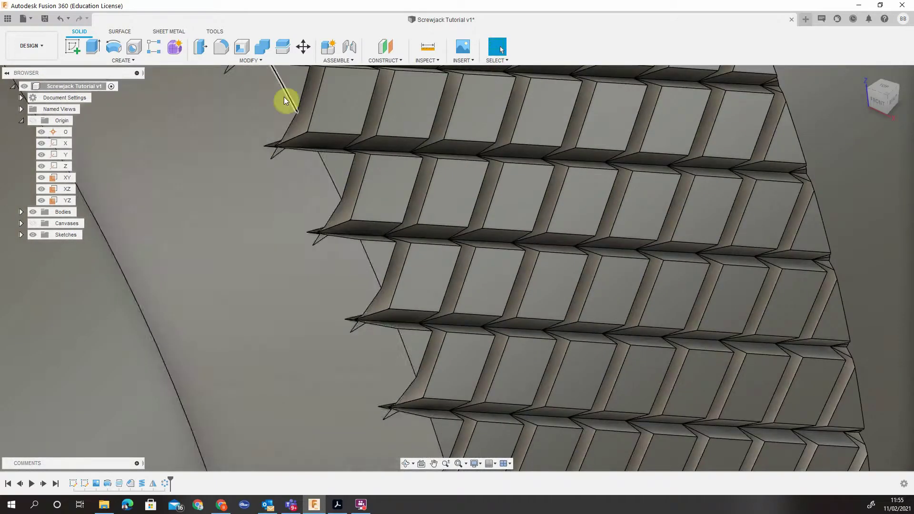
pyautogui.scroll(-10, 360, 247)
pyautogui.keyDown('shift'); pyautogui.moveTo(424, 275); pyautogui.dragTo(407, 259, button='middle'); pyautogui.keyUp('shift')
pyautogui.scroll(-8, 391, 275)
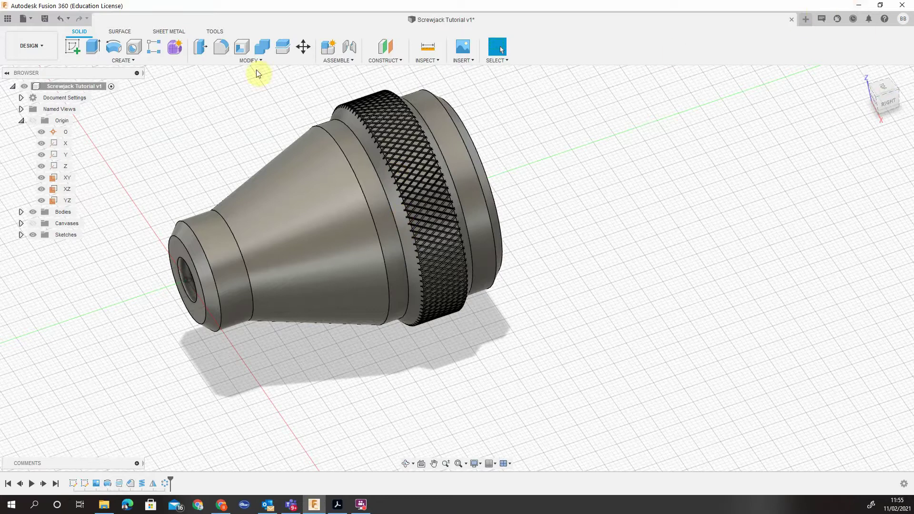
# - Save the design as a new version with the description "User Saved"
pyautogui.click(44, 18)
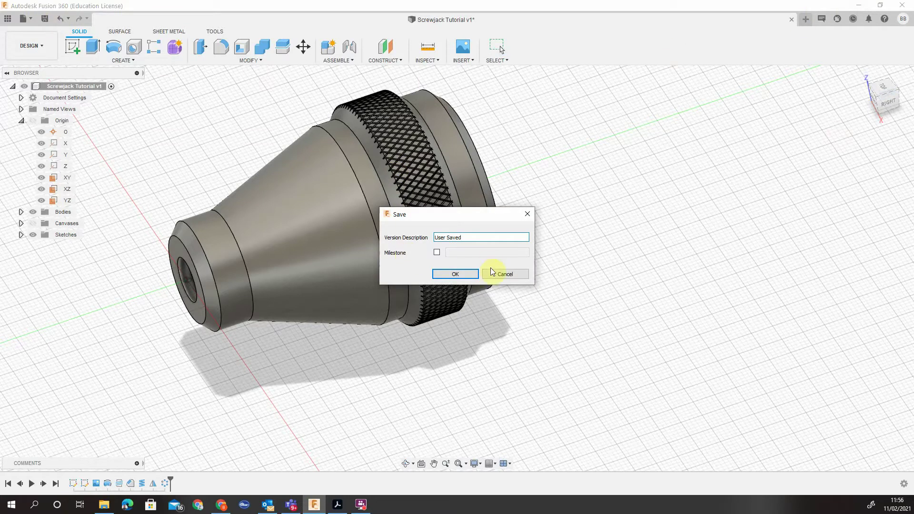
pyautogui.click(465, 275)
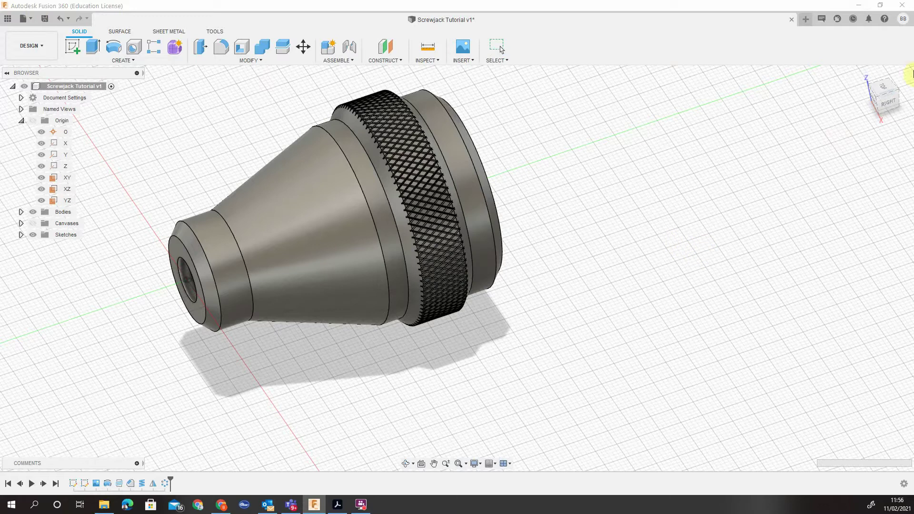
pyautogui.click(867, 75)
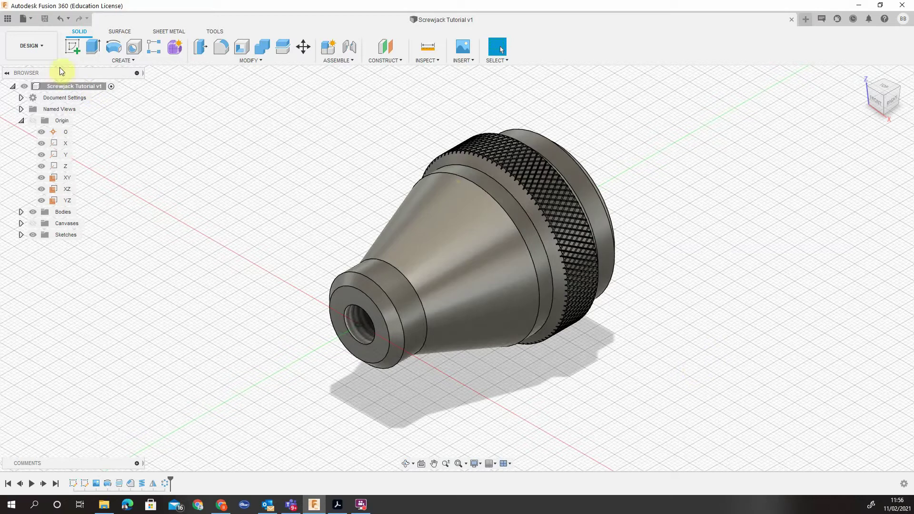
# - Create a new drawing from the full-assembly design, from scratch, using the ISO standard, mm units and an A3 sheet
pyautogui.click(46, 57)
pyautogui.moveTo(54, 170)
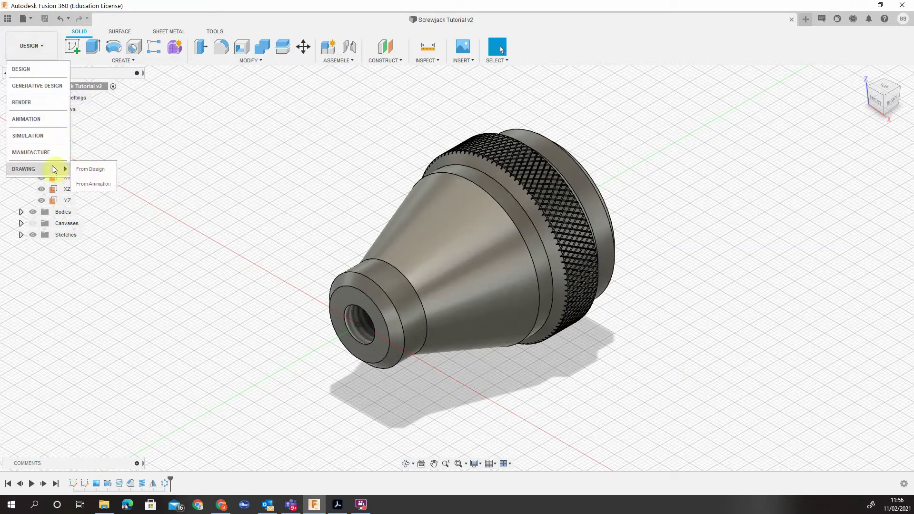
pyautogui.click(97, 169)
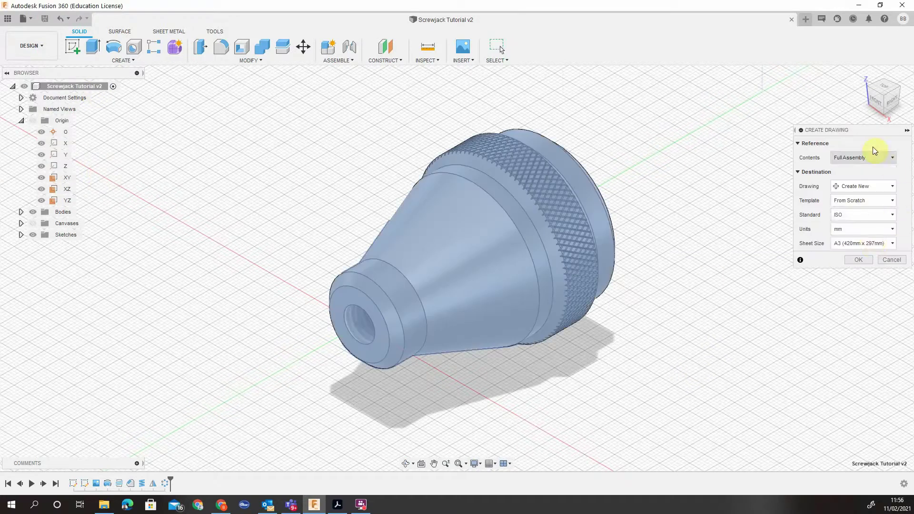
pyautogui.click(866, 260)
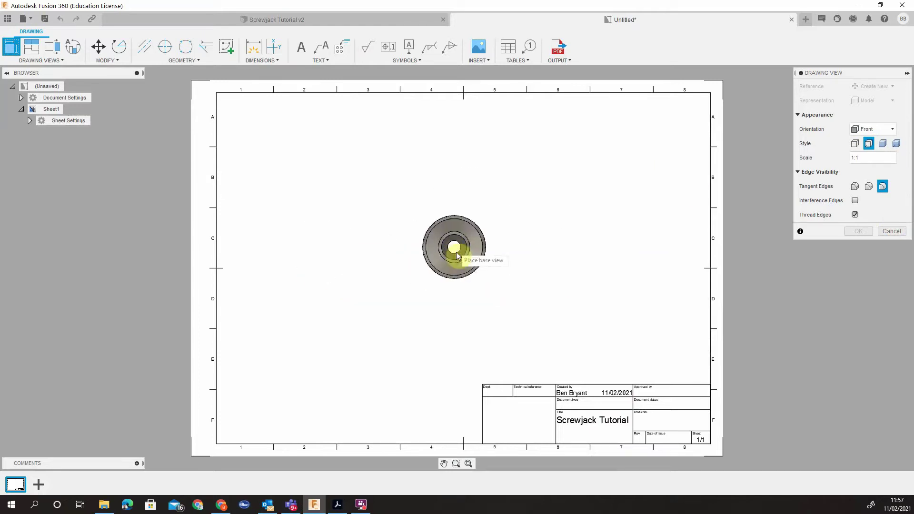
# - Place a base view with Front orientation on the left half of the drawing sheet, around zone C3
pyautogui.click(870, 133)
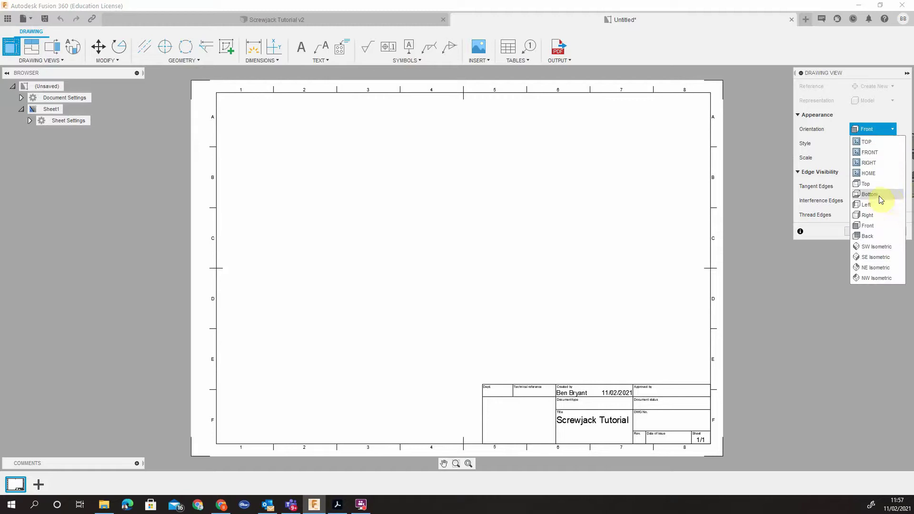
pyautogui.click(876, 228)
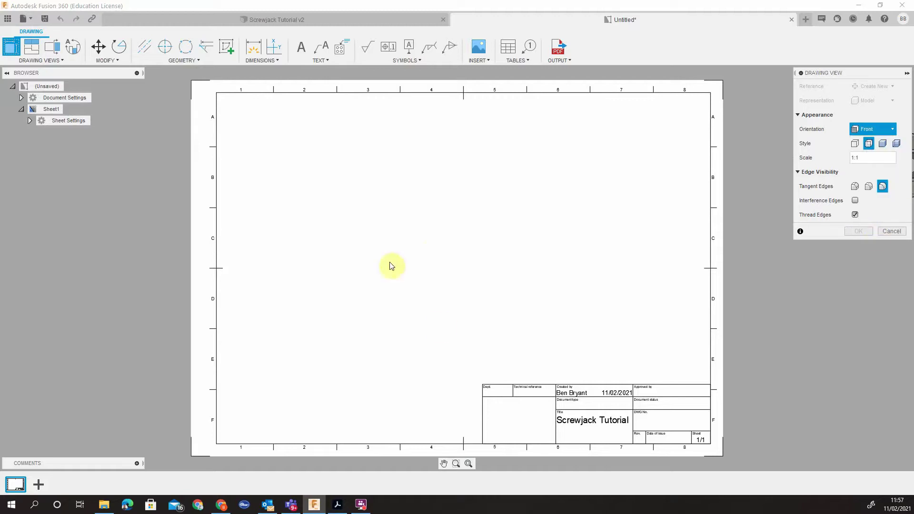
pyautogui.click(870, 129)
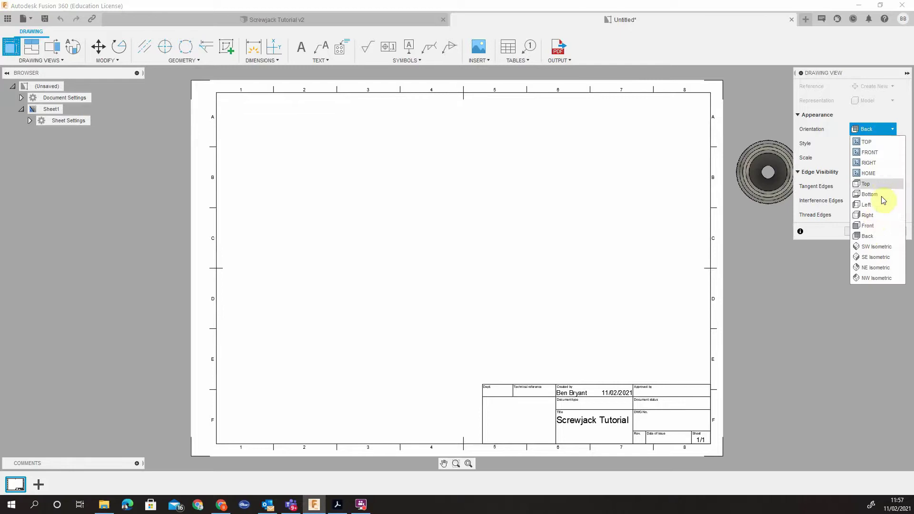
pyautogui.click(878, 226)
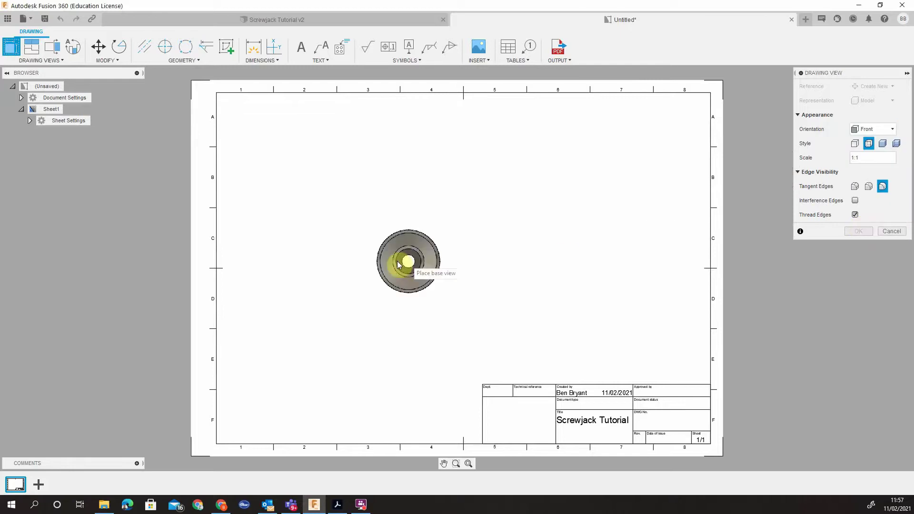
pyautogui.click(369, 258)
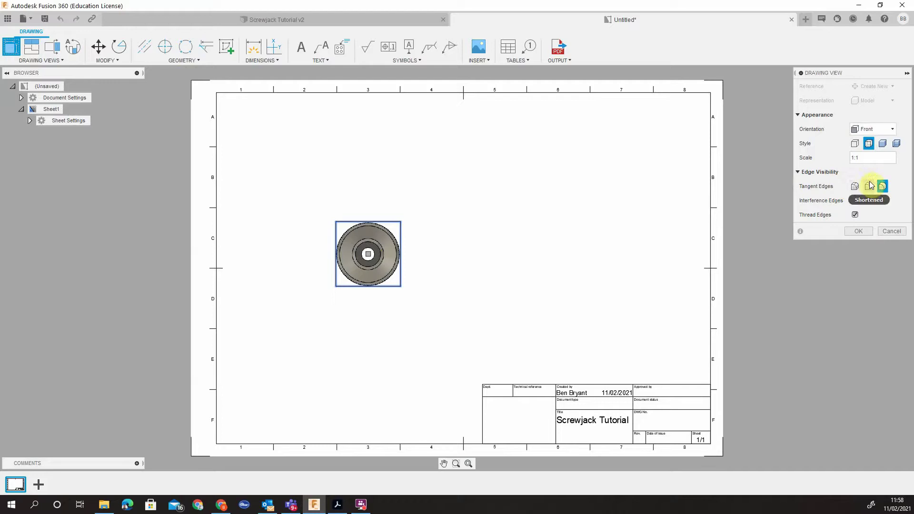
# - Set the base view's scale to 2:1 and its style to visible edges only, and finish the view
pyautogui.click(855, 158)
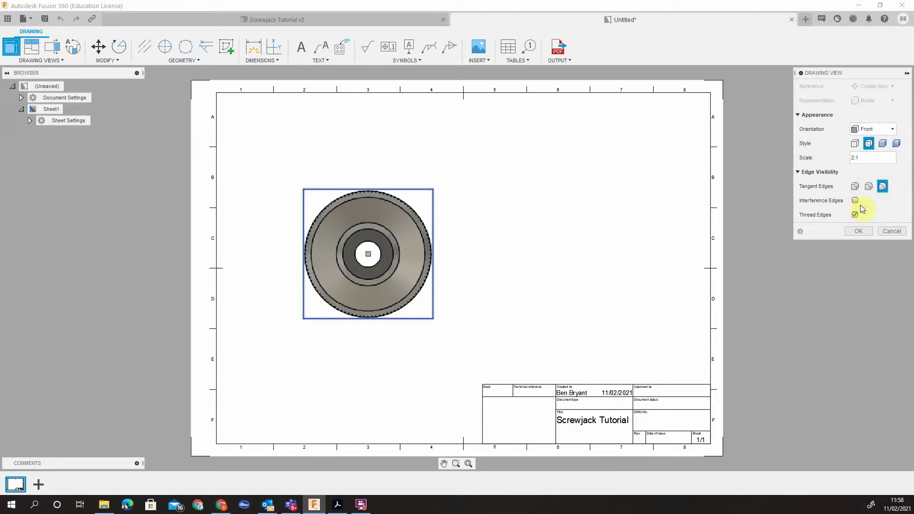
pyautogui.click(883, 144)
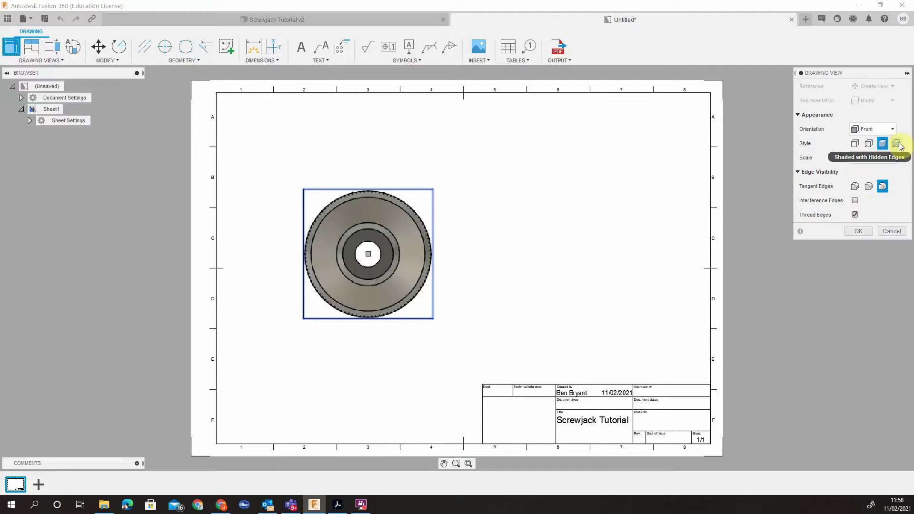
pyautogui.click(897, 144)
pyautogui.click(869, 143)
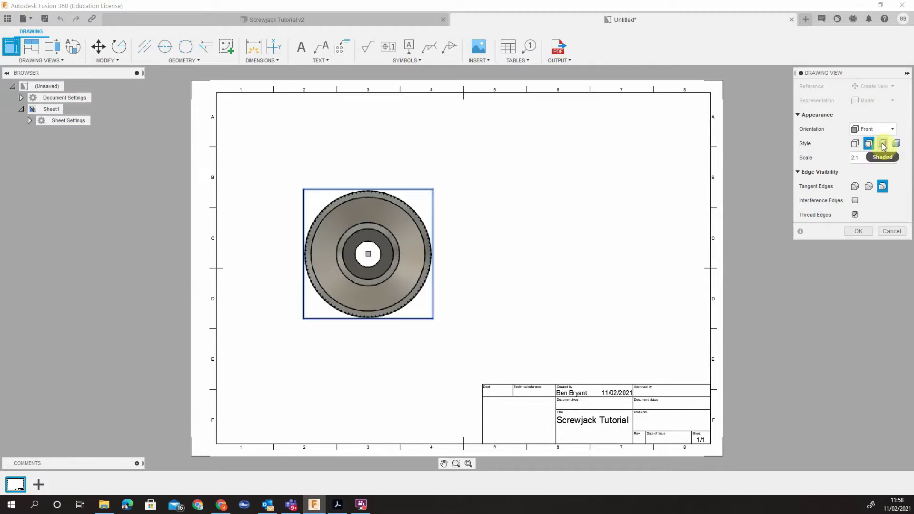
pyautogui.click(855, 143)
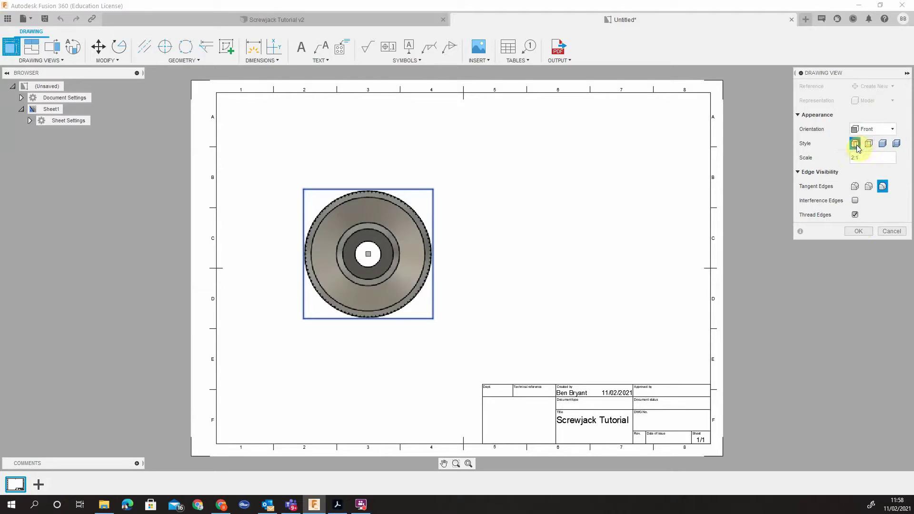
pyautogui.click(858, 231)
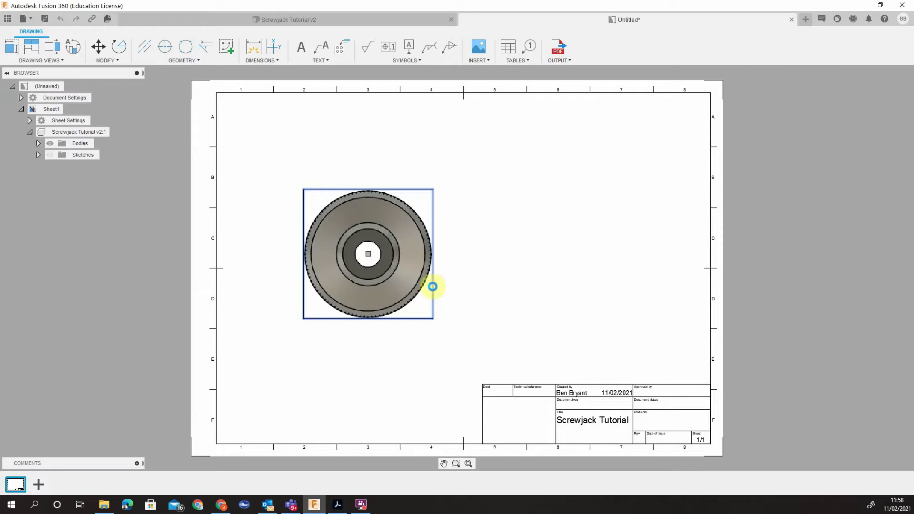
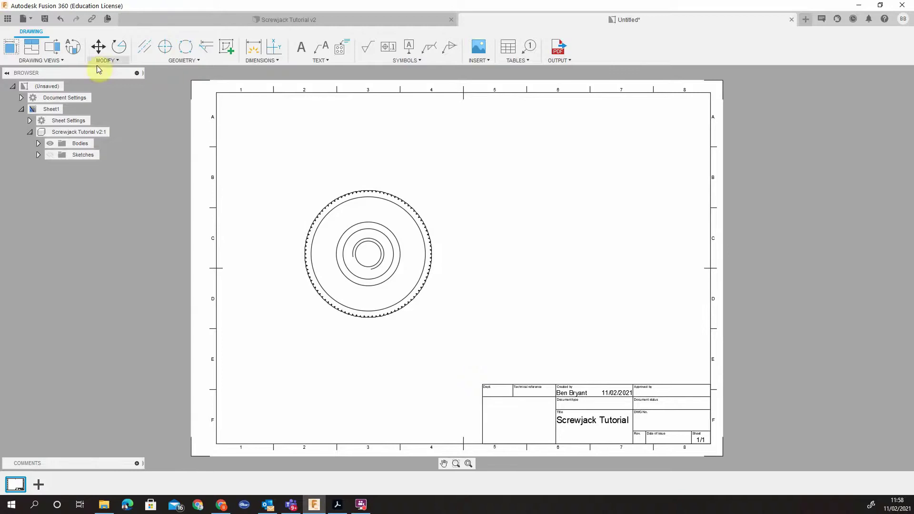
# - Project a side view from the front base view and place it level with it on the right half of the sheet
pyautogui.click(30, 50)
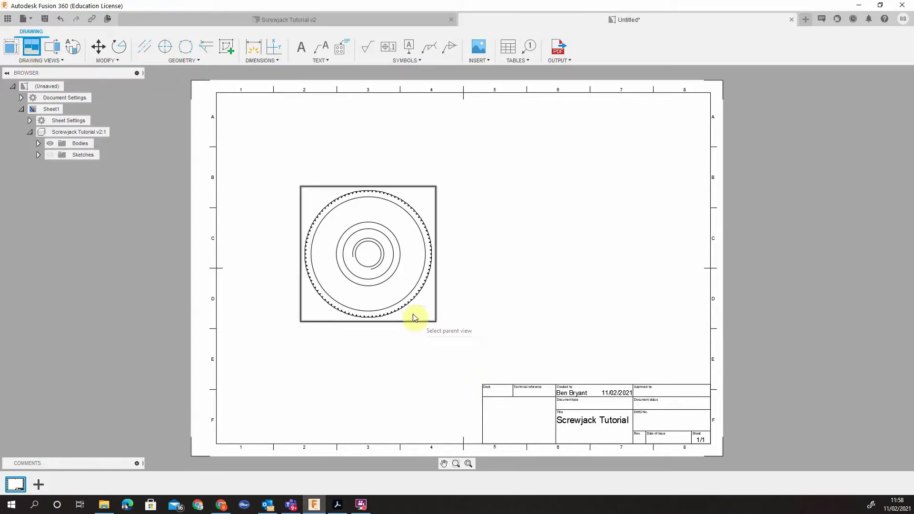
pyautogui.click(406, 288)
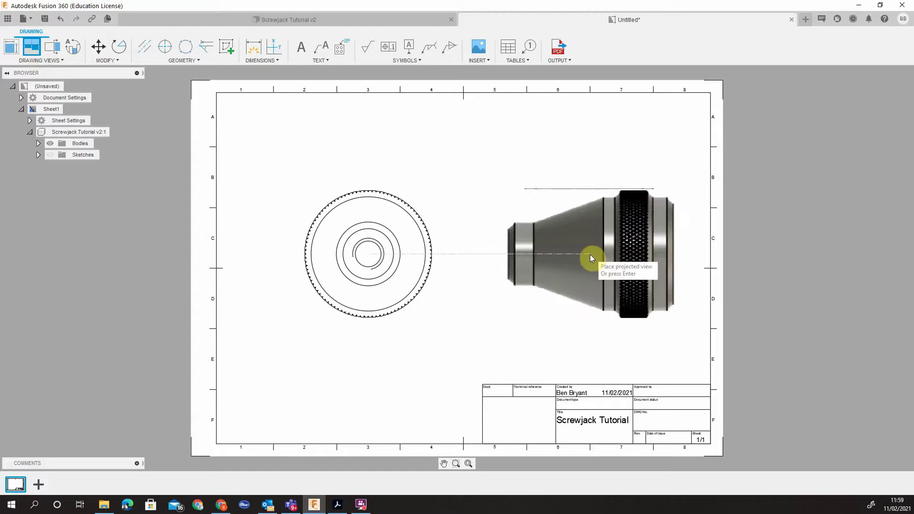
pyautogui.click(575, 252)
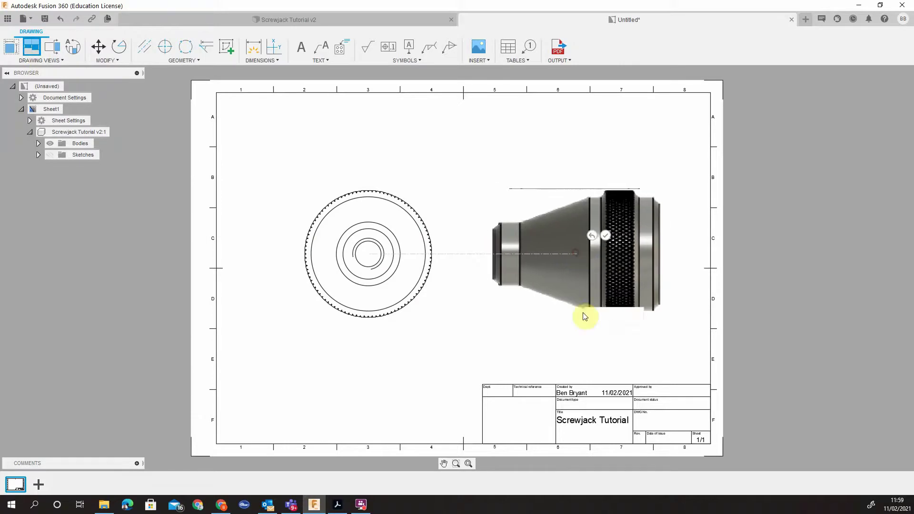
pyautogui.click(606, 237)
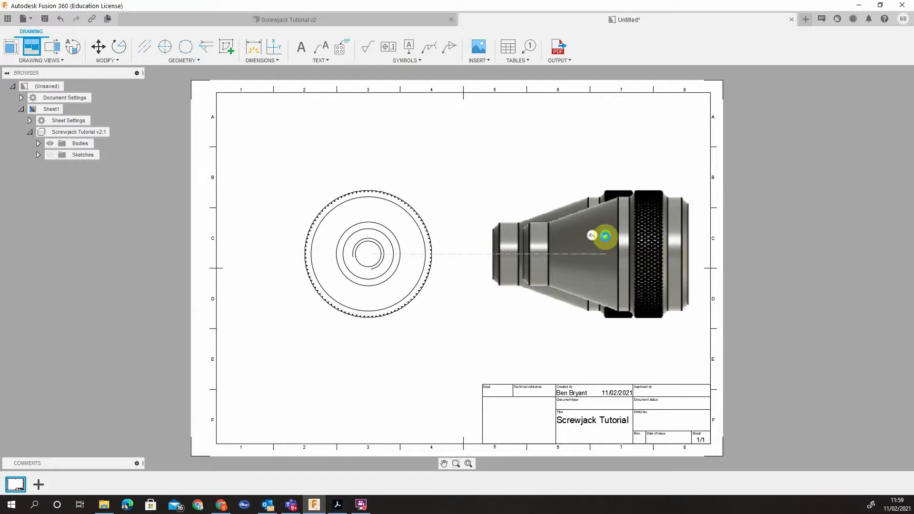
pyautogui.click(605, 236)
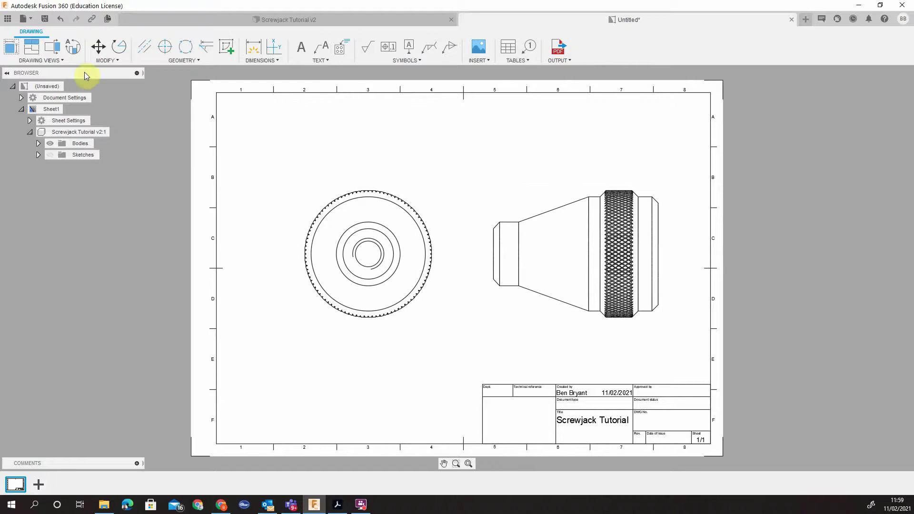
# - Create section view A through the side view's horizontal centreline, end to end, and place it above the side view
pyautogui.click(53, 48)
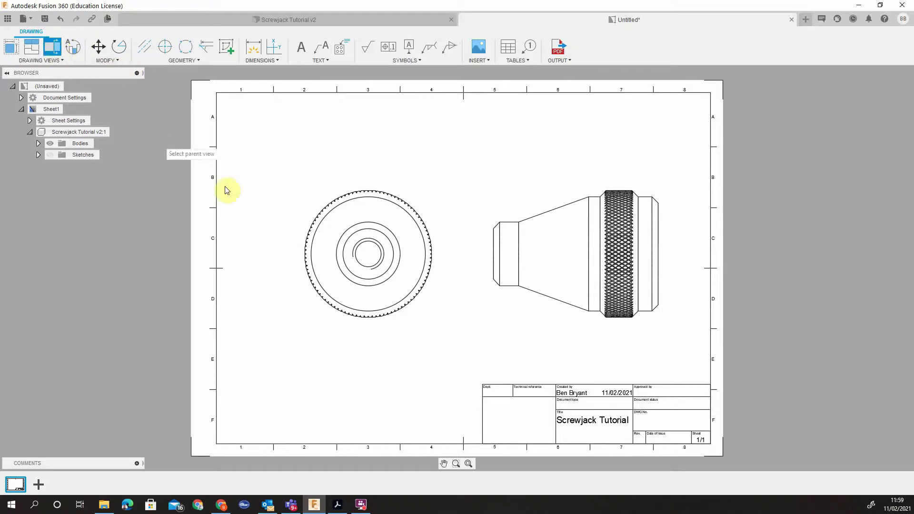
pyautogui.click(568, 267)
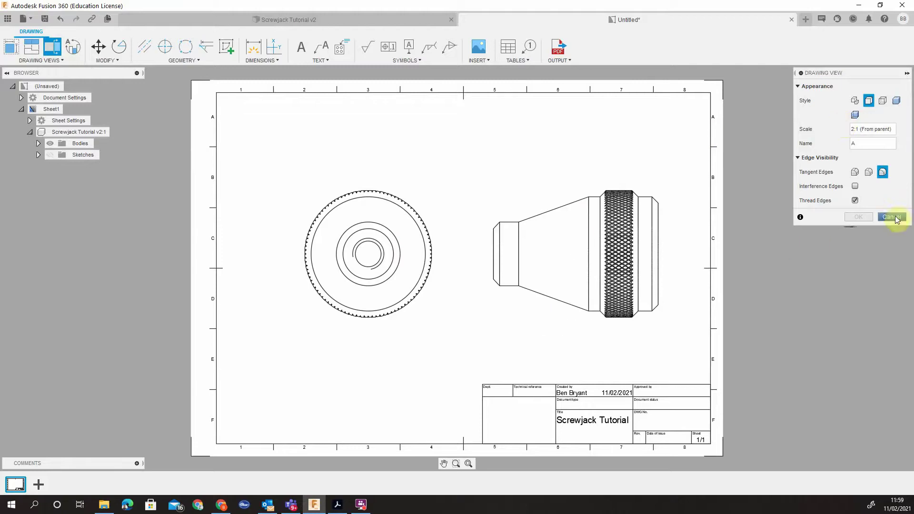
pyautogui.click(492, 255)
pyautogui.click(658, 257)
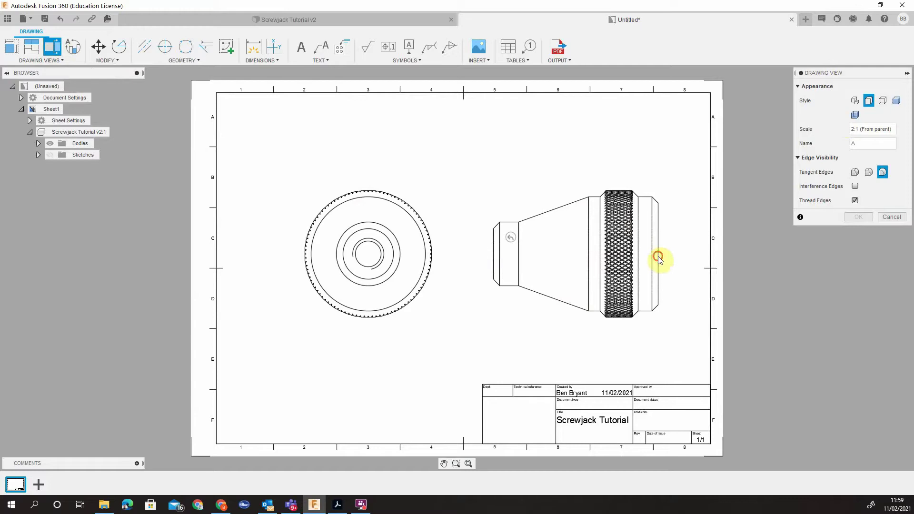
pyautogui.click(688, 242)
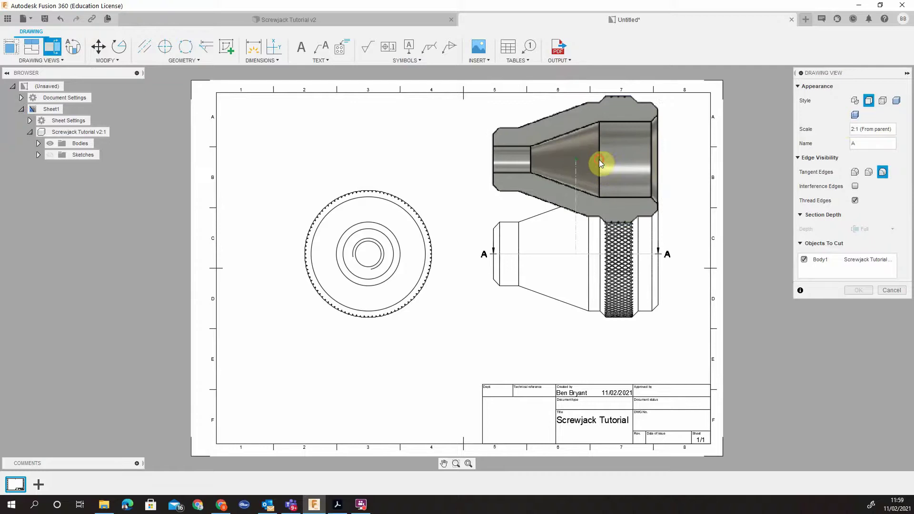
pyautogui.click(600, 163)
pyautogui.click(857, 290)
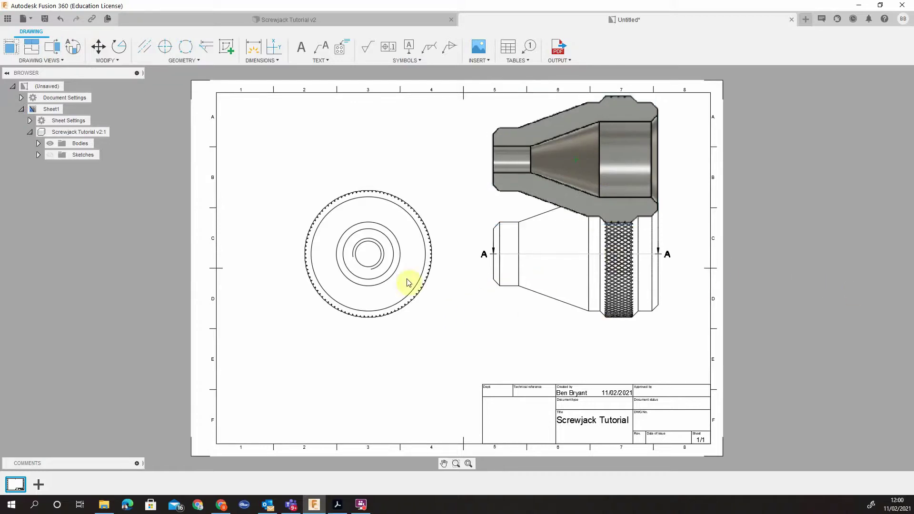
# - Move the front view down and slightly left to row D, and shift the side view slightly right to space out the views
pyautogui.click(376, 322)
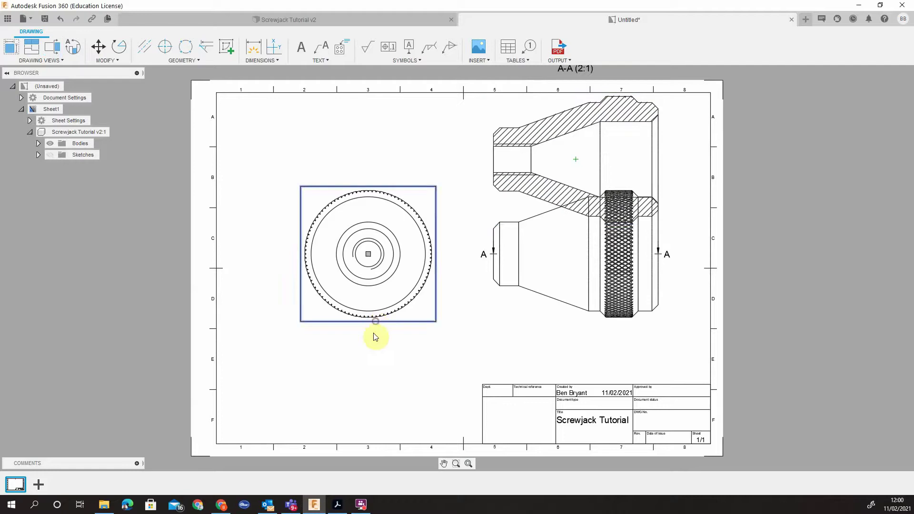
pyautogui.click(376, 337)
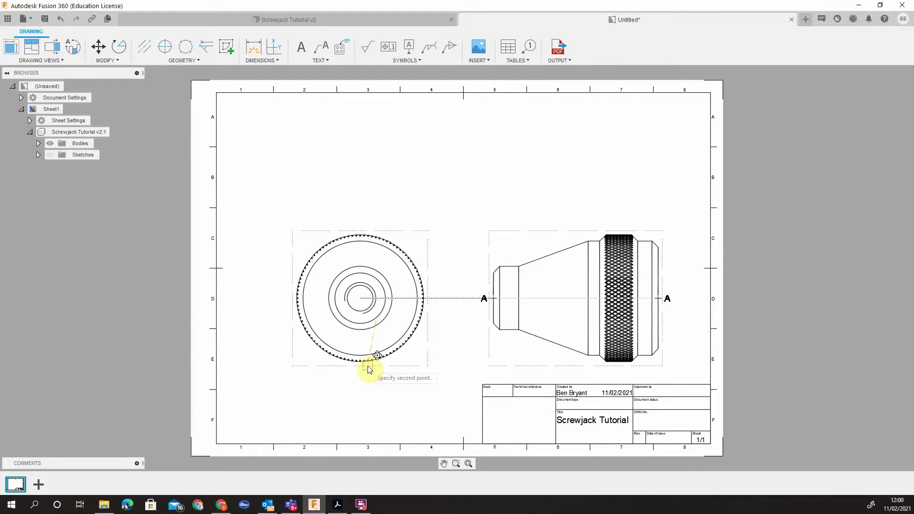
pyautogui.click(349, 364)
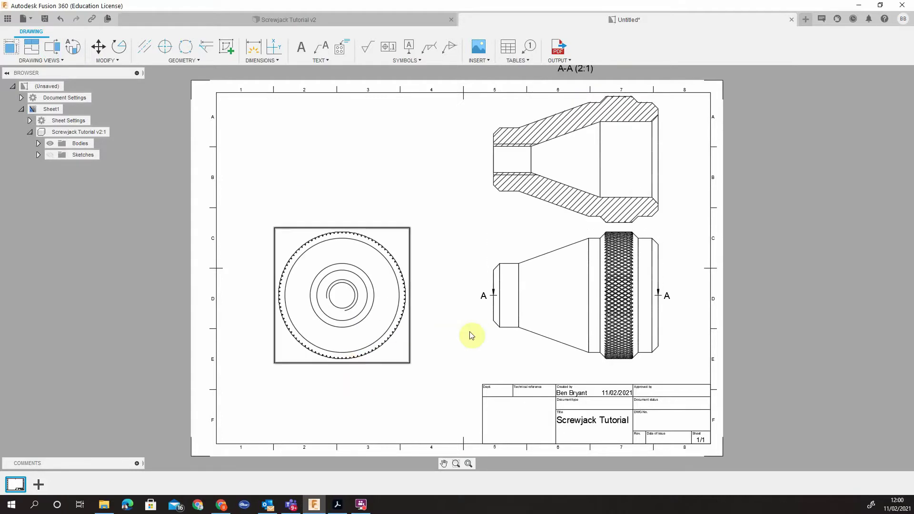
pyautogui.click(665, 299)
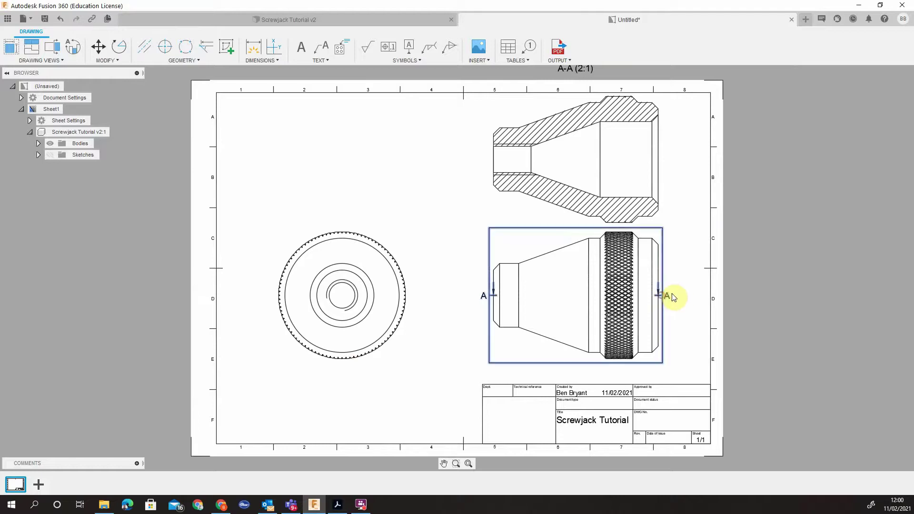
pyautogui.click(673, 300)
pyautogui.click(681, 297)
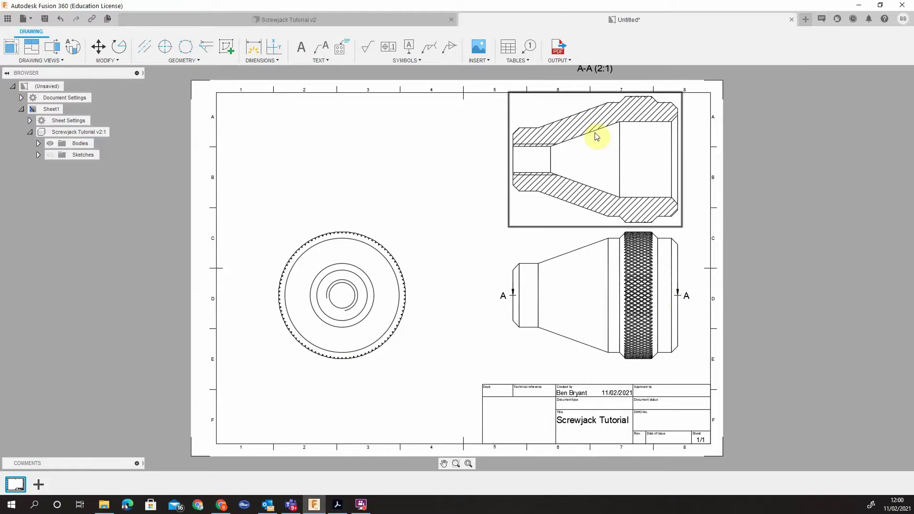
# - Define section view B on the side view with a section line along the centreline that turns down at the cone's wide end
pyautogui.click(73, 62)
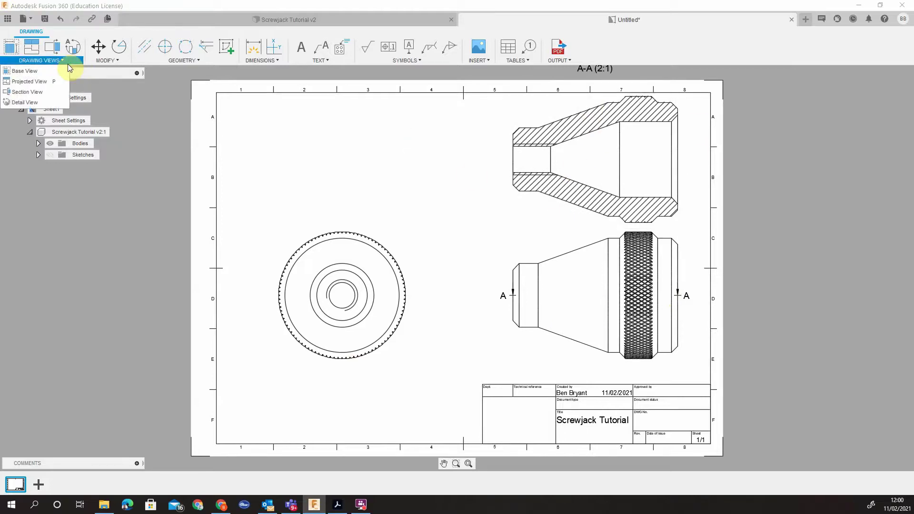
pyautogui.click(176, 62)
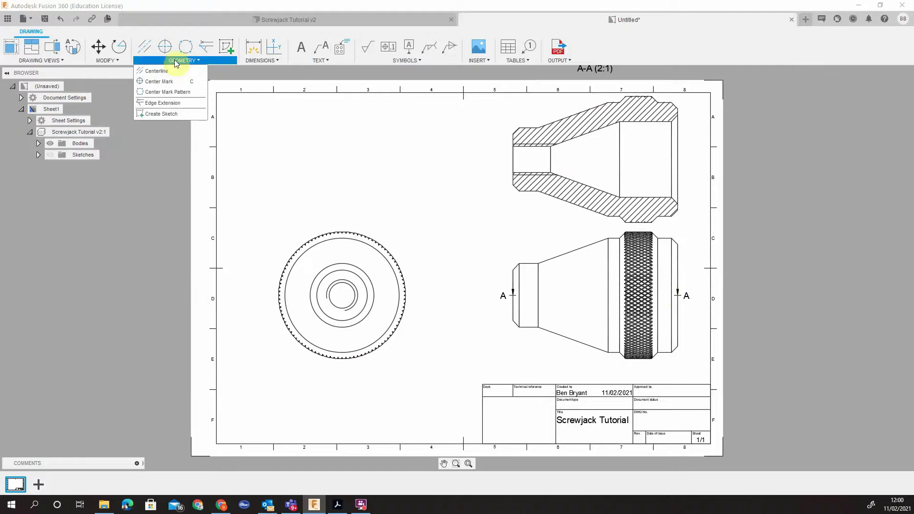
pyautogui.click(42, 62)
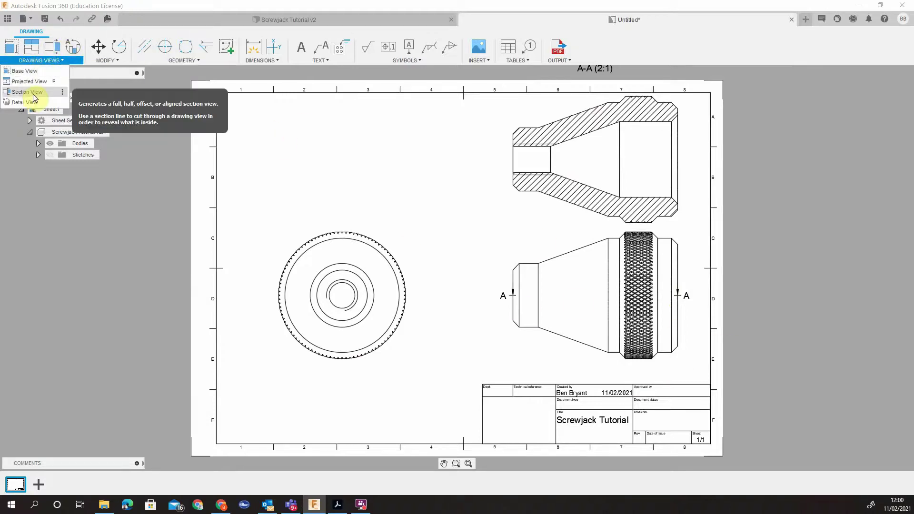
pyautogui.click(35, 94)
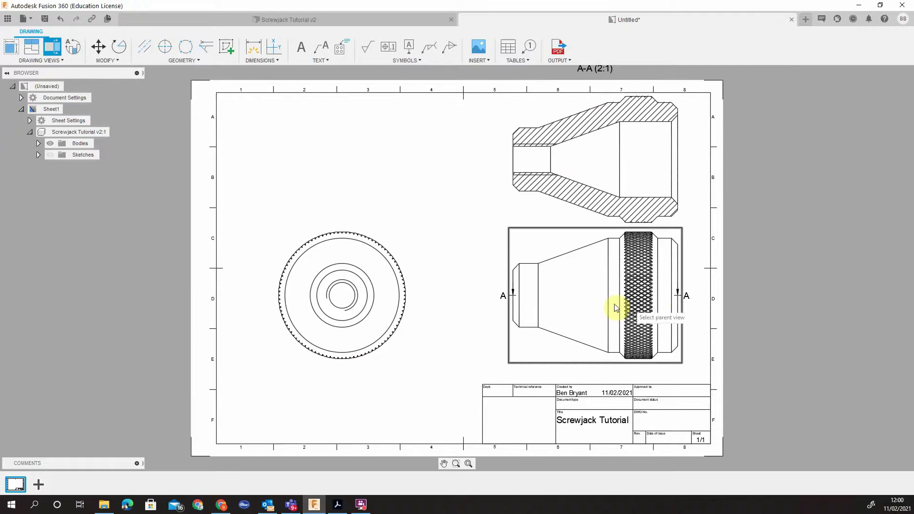
pyautogui.click(595, 305)
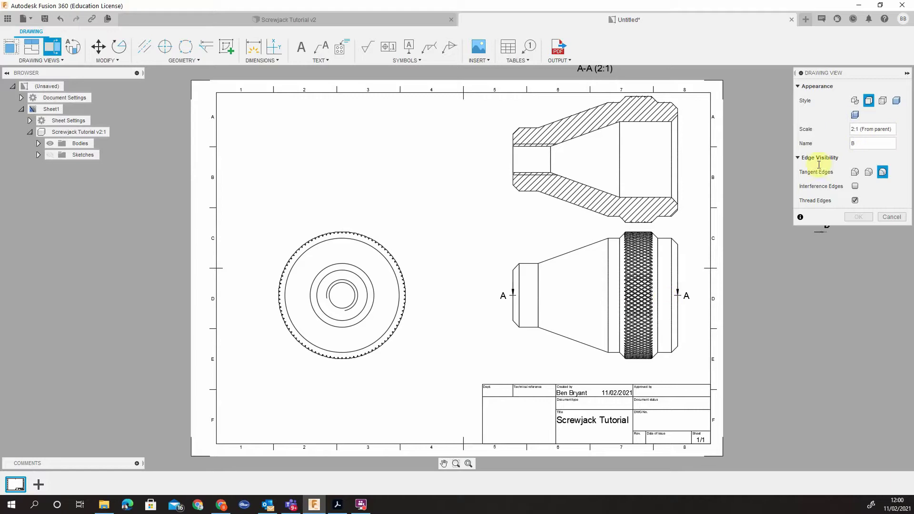
pyautogui.click(878, 147)
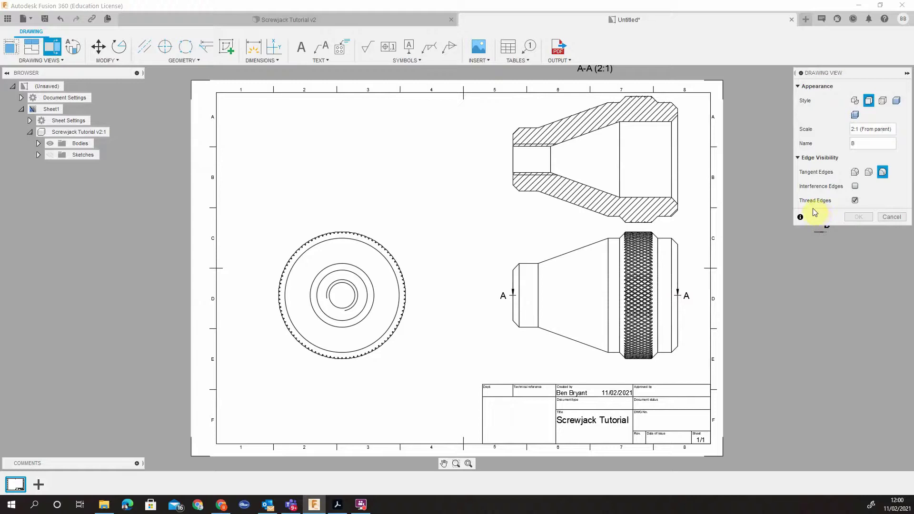
pyautogui.click(511, 296)
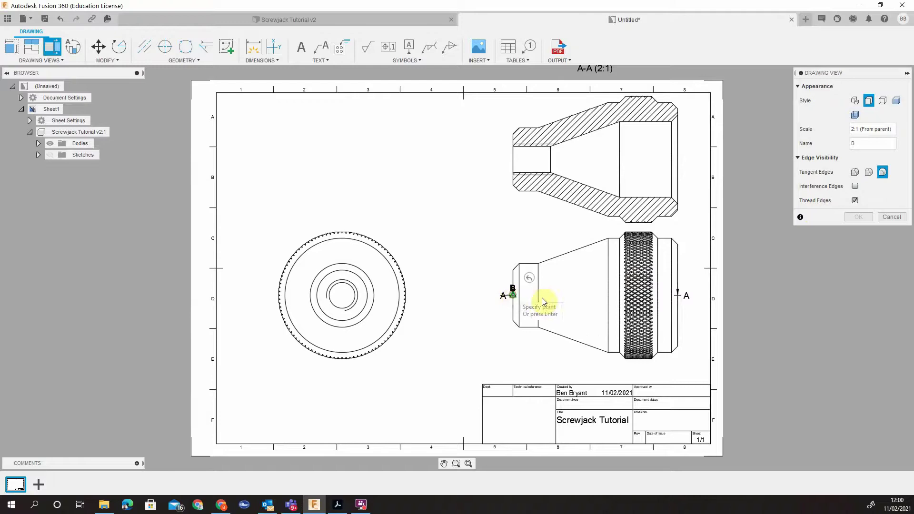
pyautogui.click(607, 295)
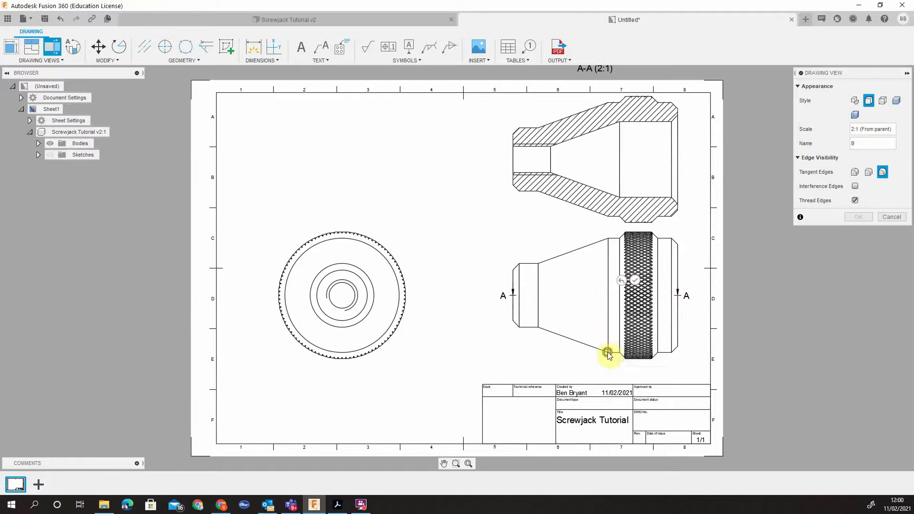
pyautogui.press('Return')
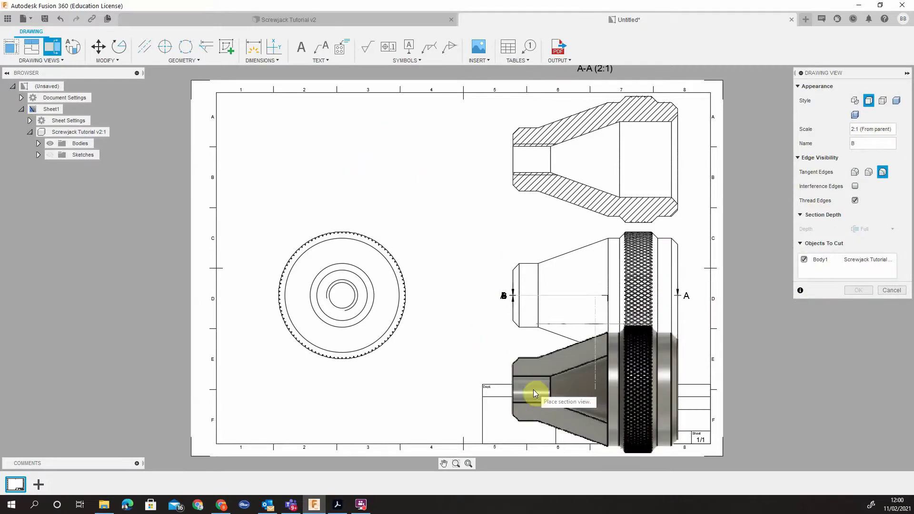
# - Place half section view B below the side view with full depth, then remove it from the sheet
pyautogui.moveTo(562, 385); pyautogui.dragTo(581, 267, button='middle')
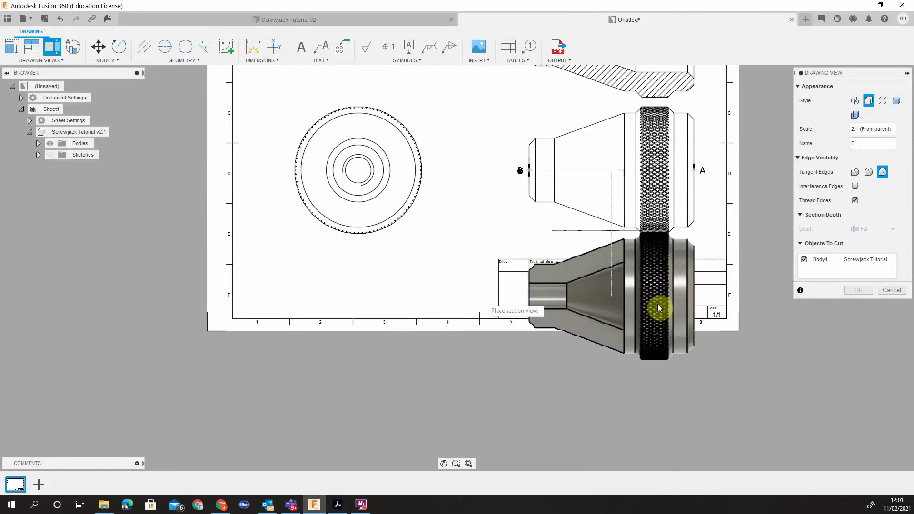
pyautogui.click(617, 333)
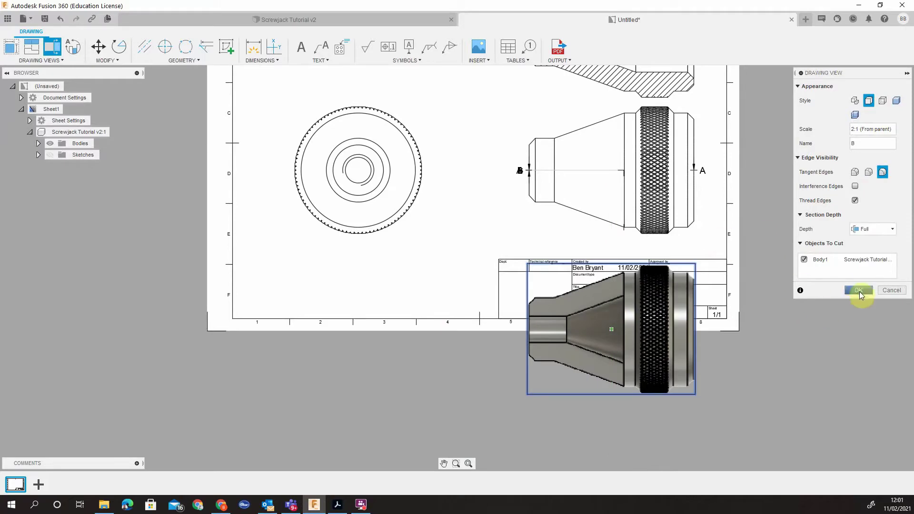
pyautogui.click(859, 291)
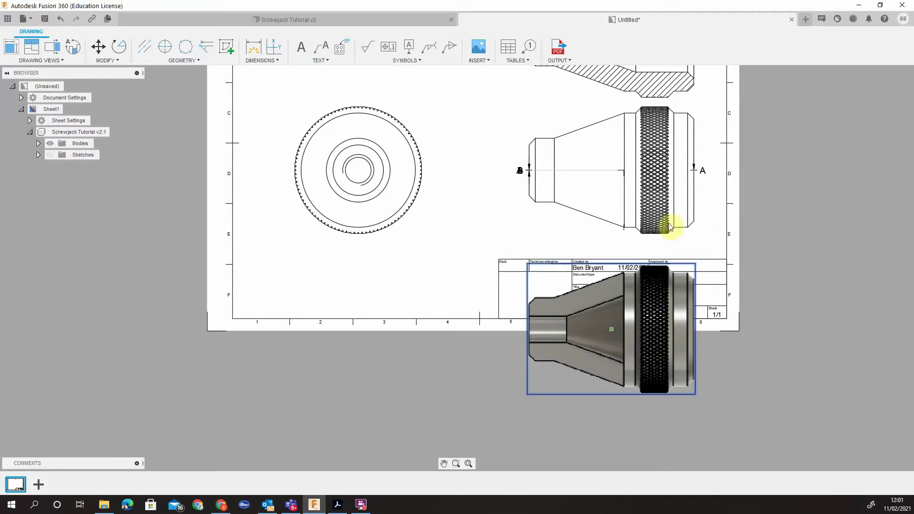
pyautogui.click(417, 280)
pyautogui.scroll(3, 655, 430)
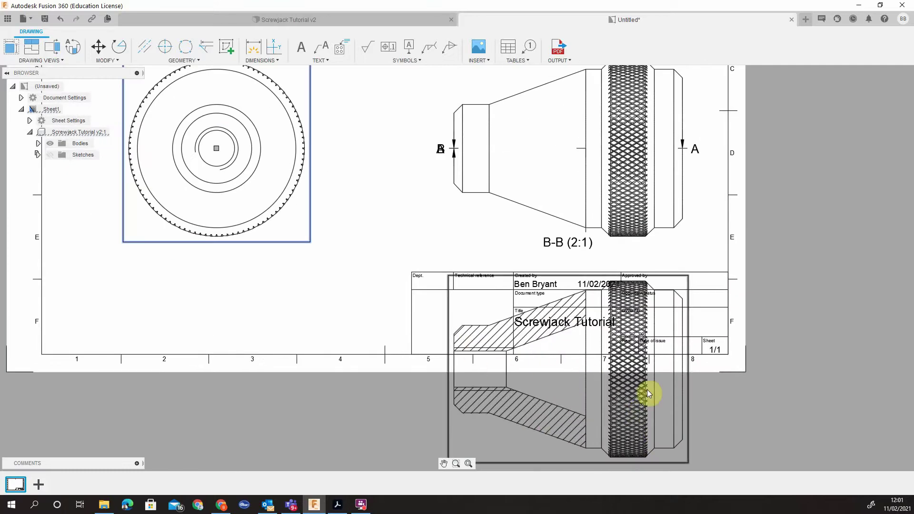
pyautogui.press('Escape')
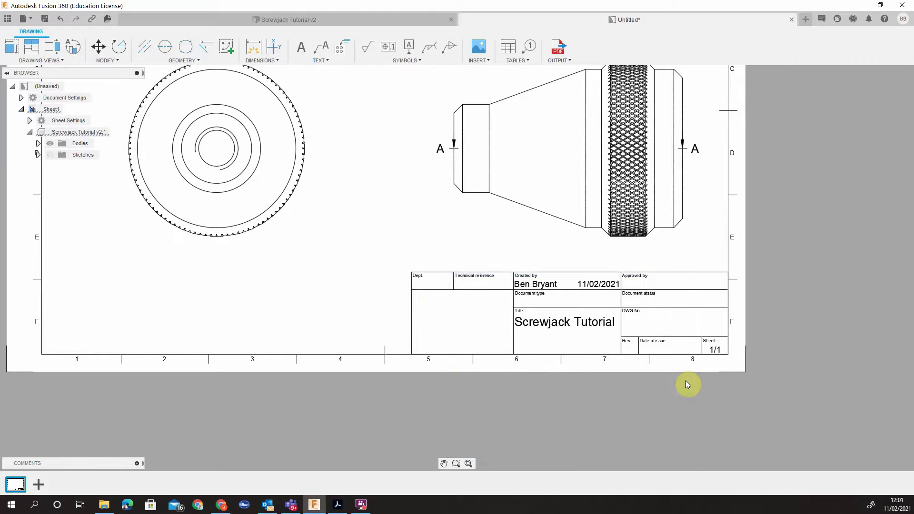
# - Dimension the outer knurled diameter on the front view between its opposite side points, placing the dimension above the circle
pyautogui.moveTo(421, 187); pyautogui.dragTo(476, 359, button='middle')
pyautogui.scroll(-2, 476, 359)
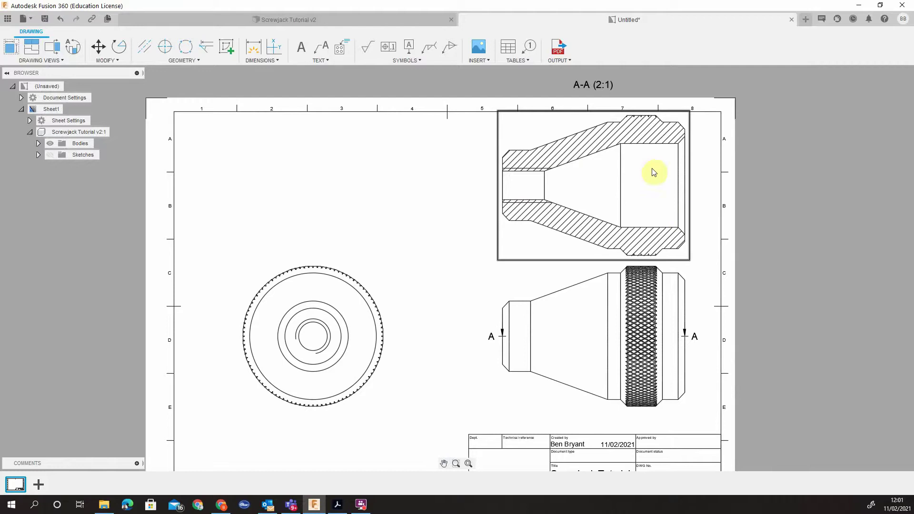
pyautogui.moveTo(528, 312)
pyautogui.mouseDown(button='middle')
pyautogui.moveTo(524, 273)
pyautogui.moveTo(497, 231)
pyautogui.mouseUp(button='middle')
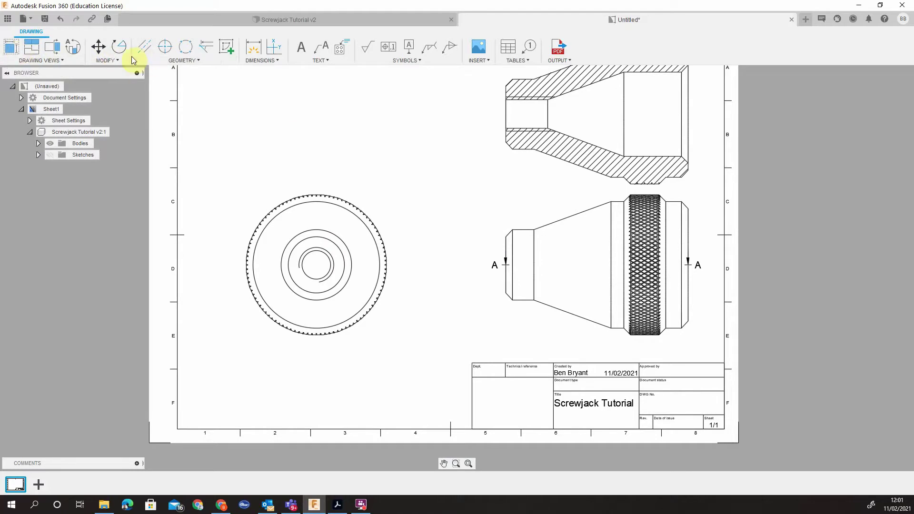
pyautogui.click(261, 61)
pyautogui.click(251, 48)
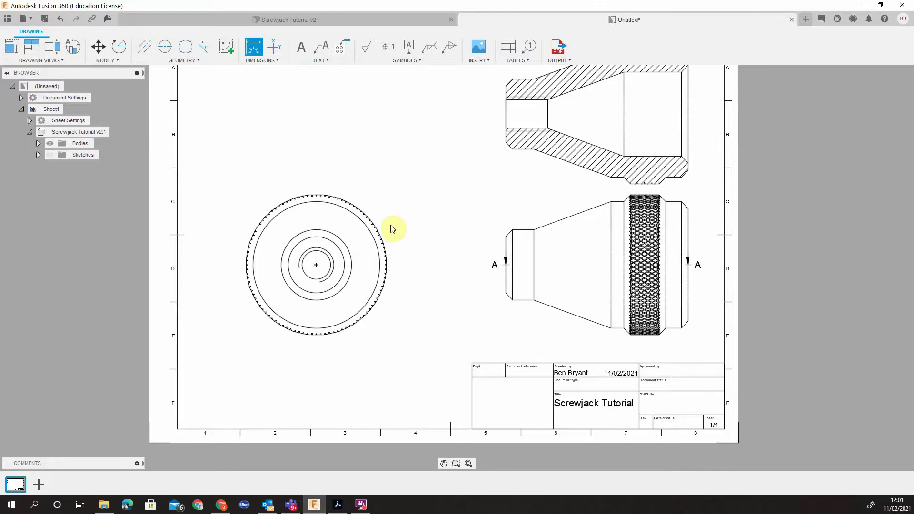
pyautogui.scroll(3, 371, 259)
pyautogui.scroll(-3, 534, 326)
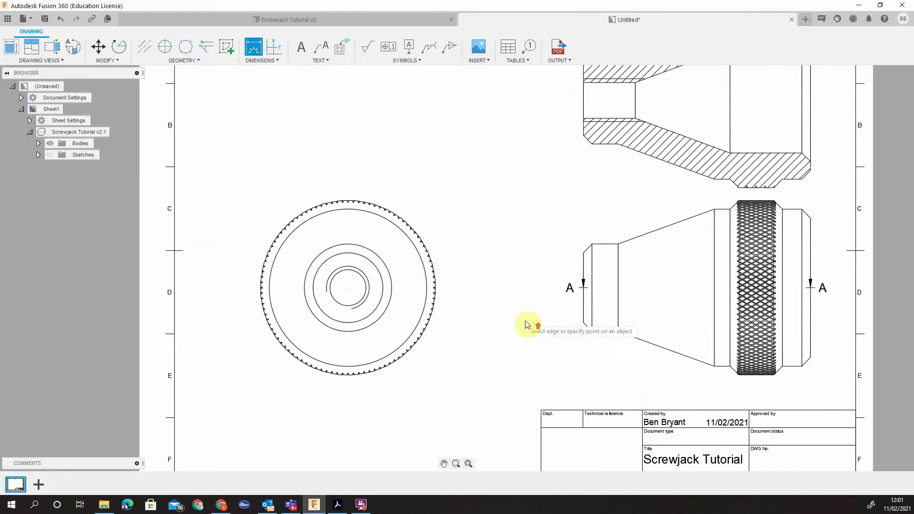
pyautogui.scroll(2, 366, 271)
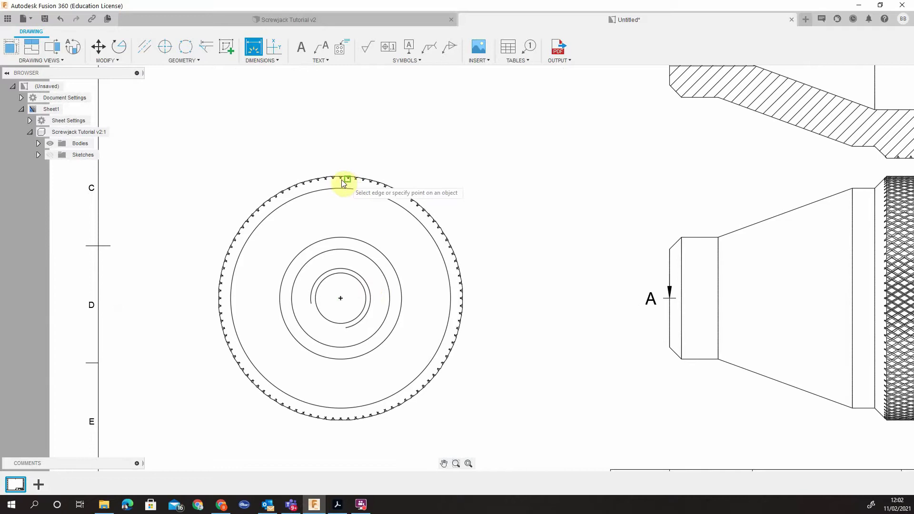
pyautogui.scroll(3, 342, 183)
pyautogui.moveTo(219, 311)
pyautogui.mouseDown(button='middle')
pyautogui.moveTo(215, 318)
pyautogui.moveTo(570, 105)
pyautogui.mouseUp(button='middle')
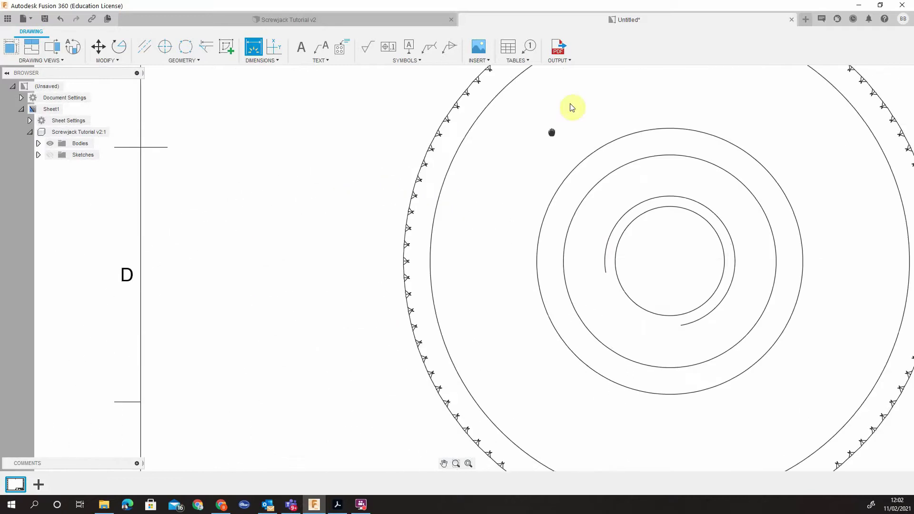
pyautogui.scroll(-1, 511, 186)
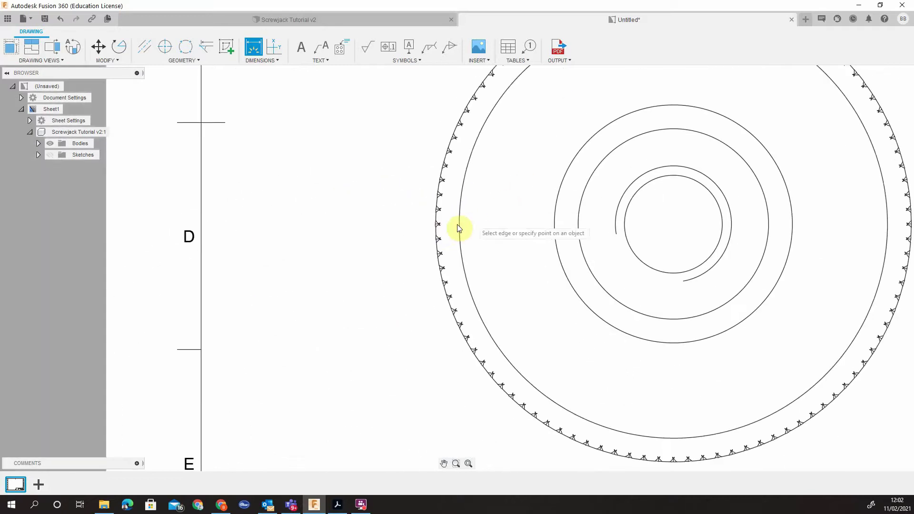
pyautogui.click(436, 236)
pyautogui.moveTo(613, 261); pyautogui.dragTo(346, 229, button='middle')
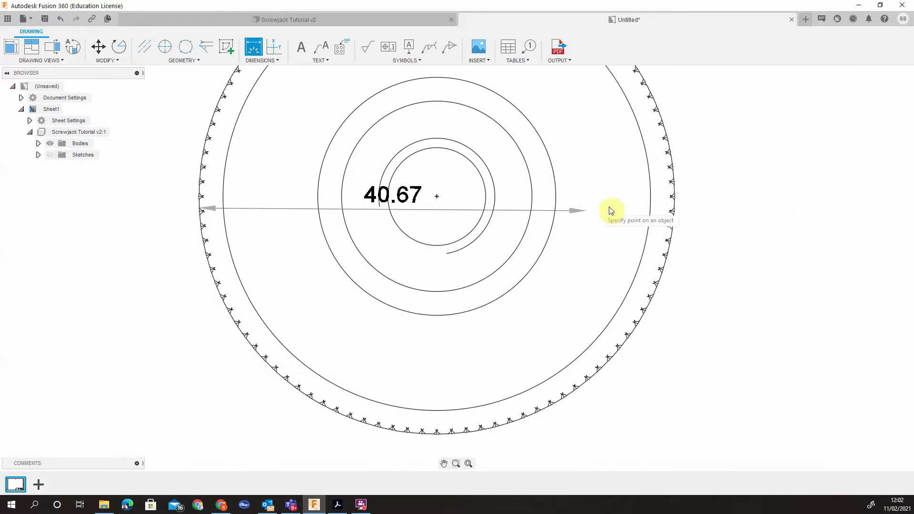
pyautogui.click(674, 190)
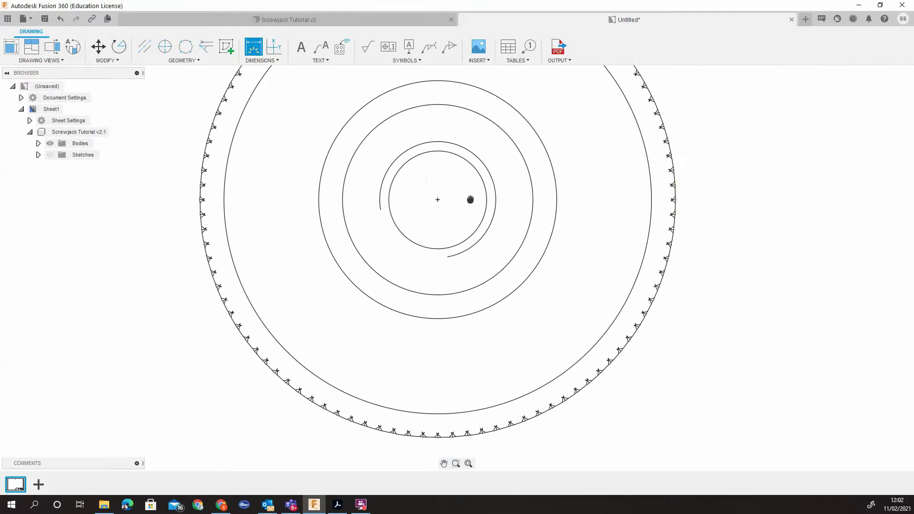
pyautogui.scroll(-5, 467, 260)
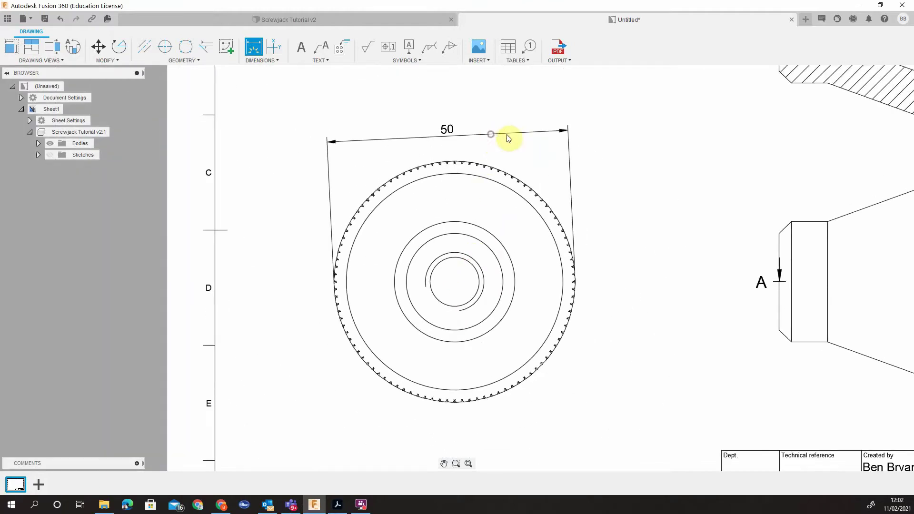
pyautogui.click(508, 138)
pyautogui.scroll(-5, 612, 266)
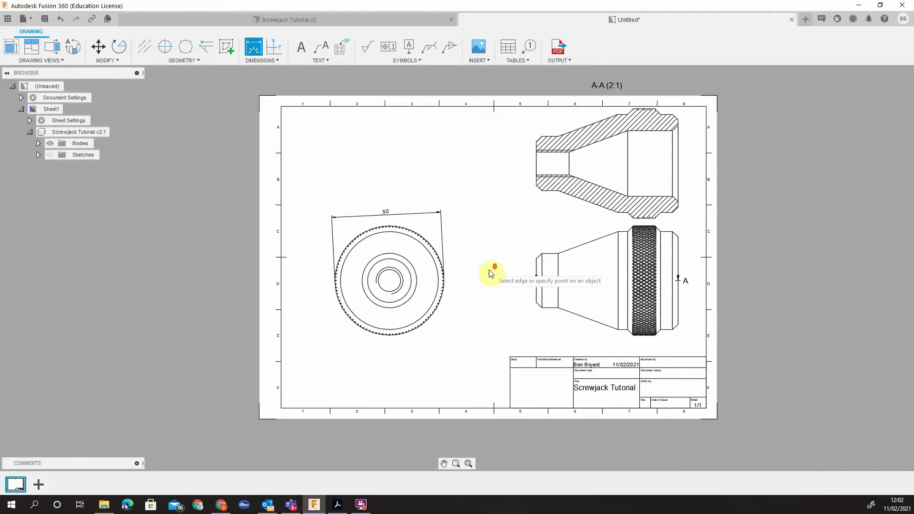
pyautogui.scroll(4, 671, 284)
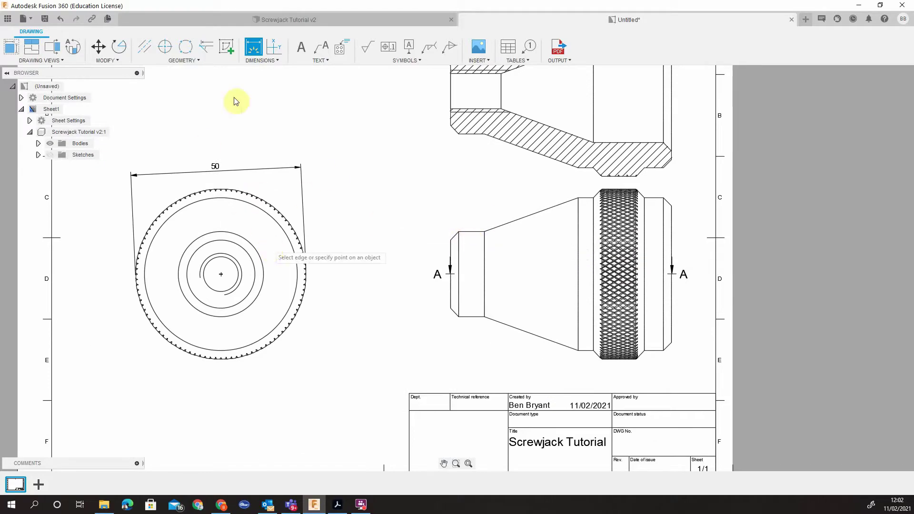
pyautogui.click(340, 48)
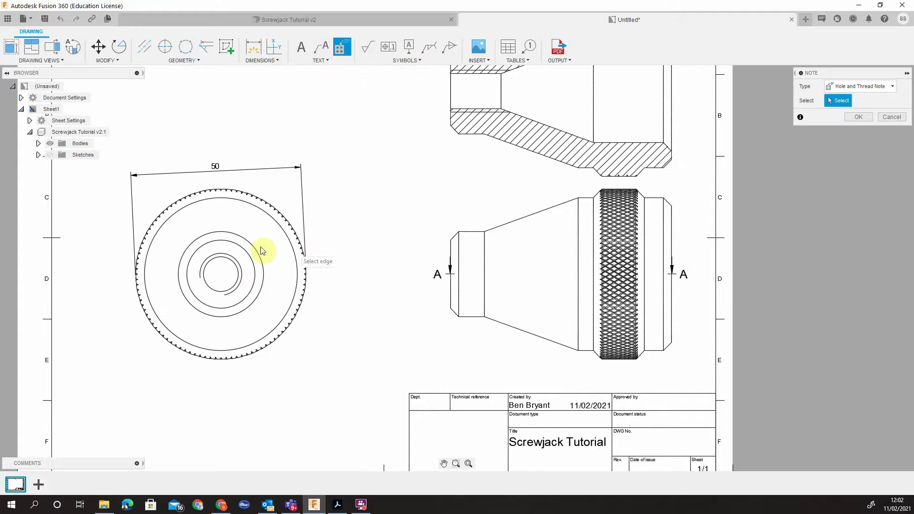
pyautogui.scroll(5, 260, 247)
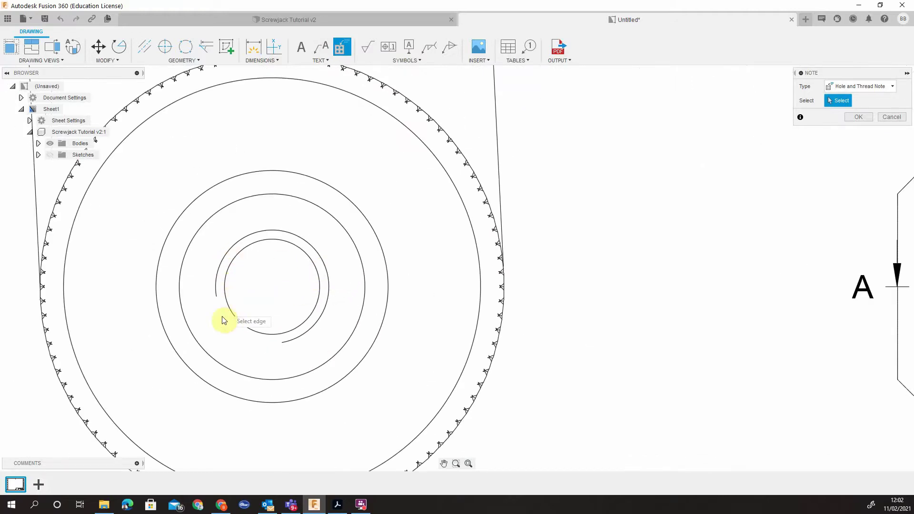
pyautogui.scroll(-4, 325, 241)
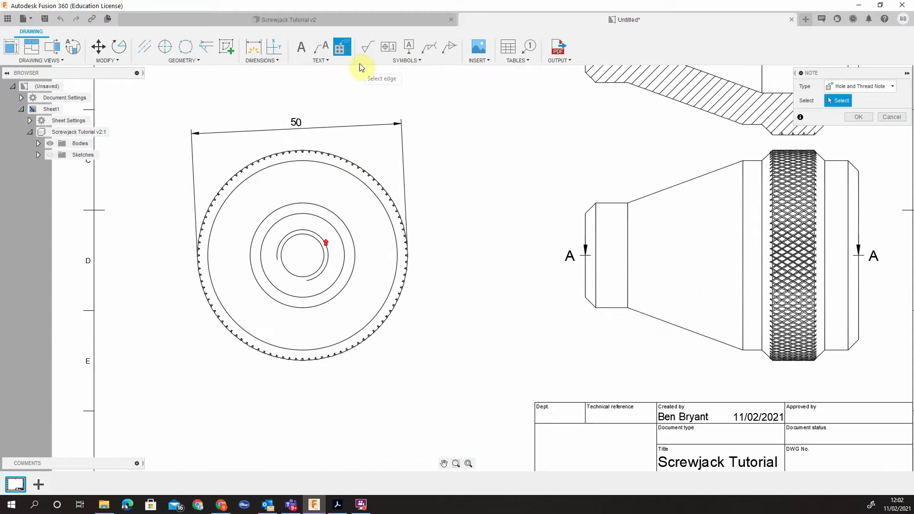
pyautogui.scroll(-1, 679, 286)
pyautogui.moveTo(704, 284); pyautogui.dragTo(530, 342, button='middle')
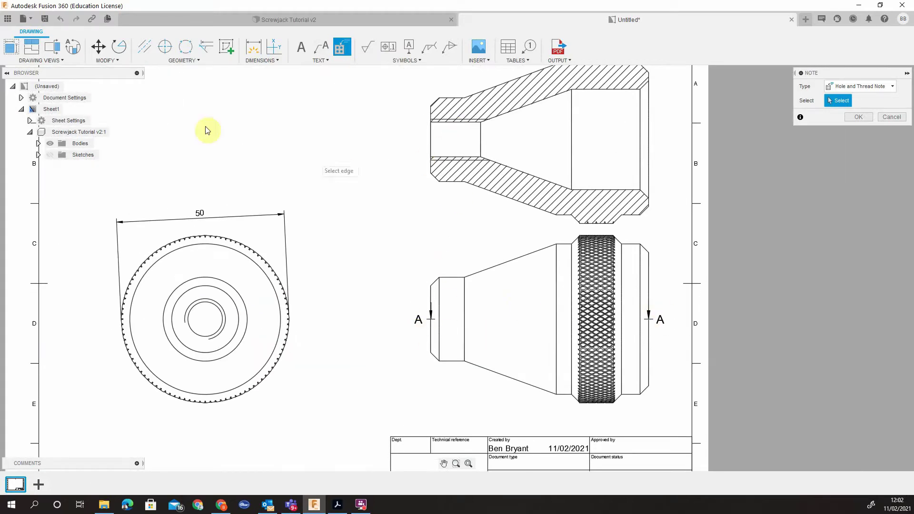
pyautogui.click(329, 61)
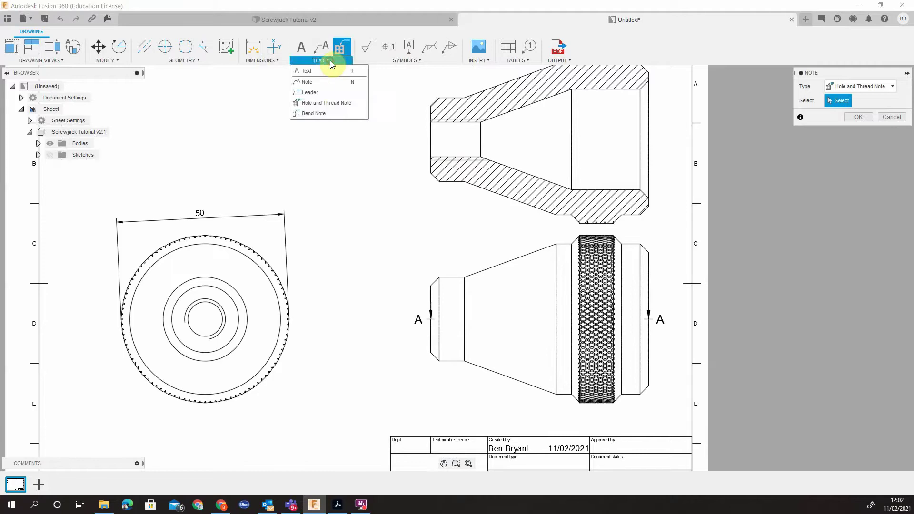
# - Dimension the diameters of the two concentric circles just outside the central threaded hole on the front view, placing both beside the part
pyautogui.click(249, 60)
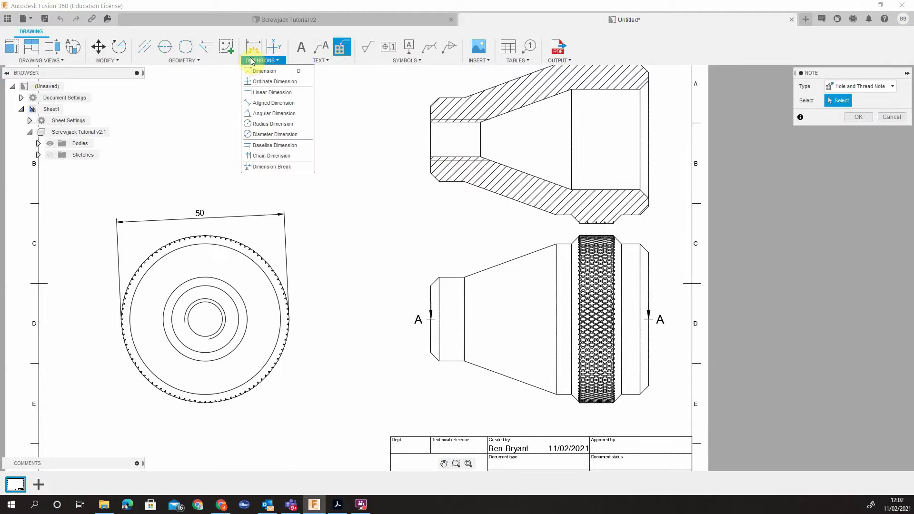
pyautogui.click(264, 60)
pyautogui.click(256, 47)
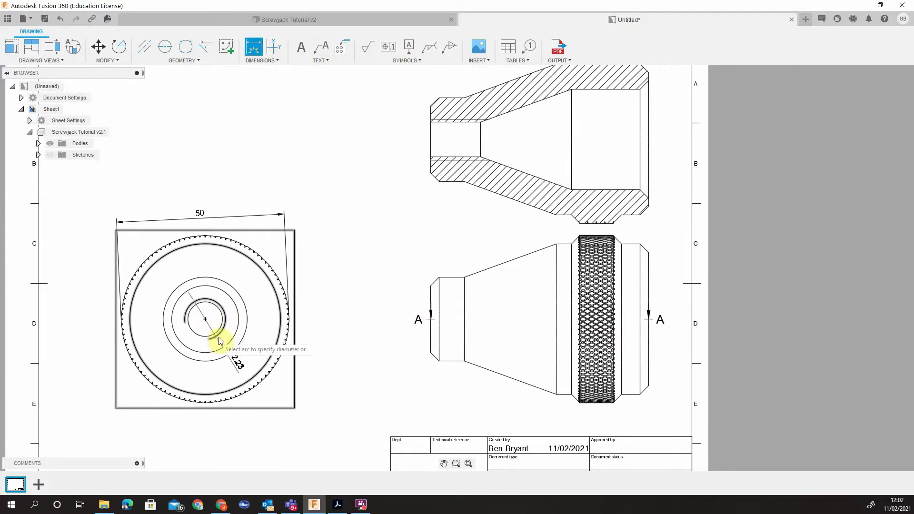
pyautogui.click(237, 308)
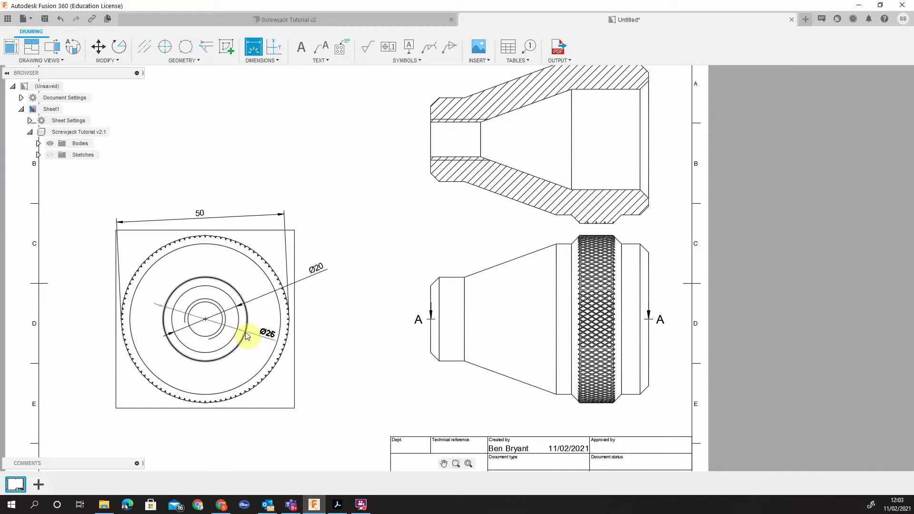
pyautogui.click(246, 336)
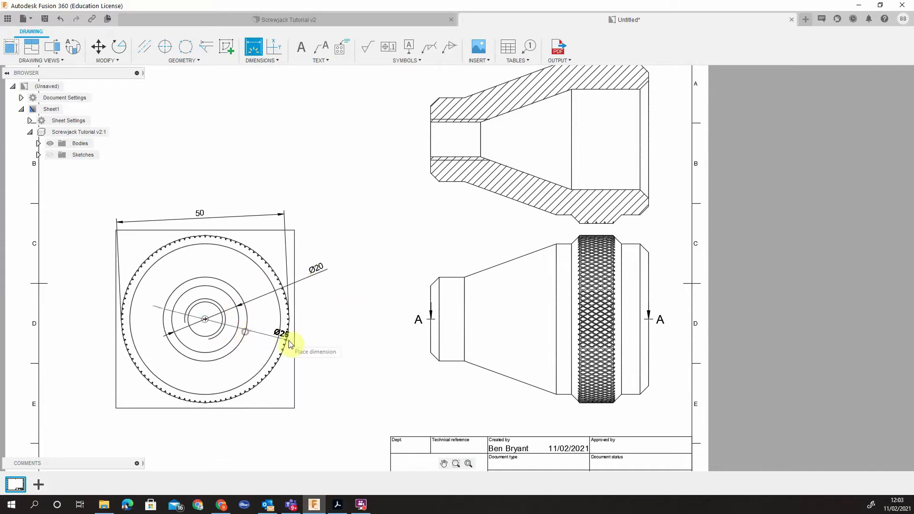
pyautogui.click(321, 299)
# - Dimension the horizontal length of the lower chamfer at the side view's narrow end, placing it below, and add the prefix 4x
pyautogui.scroll(5, 432, 367)
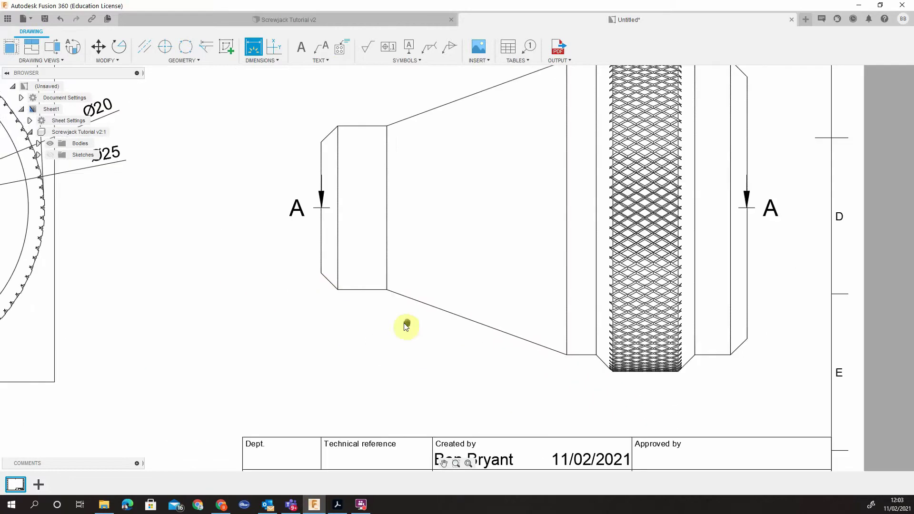
pyautogui.click(321, 274)
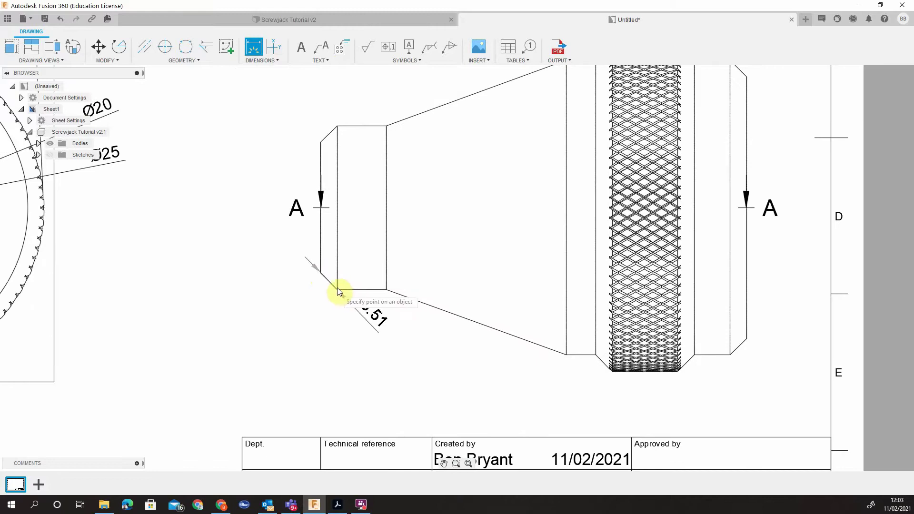
pyautogui.click(337, 289)
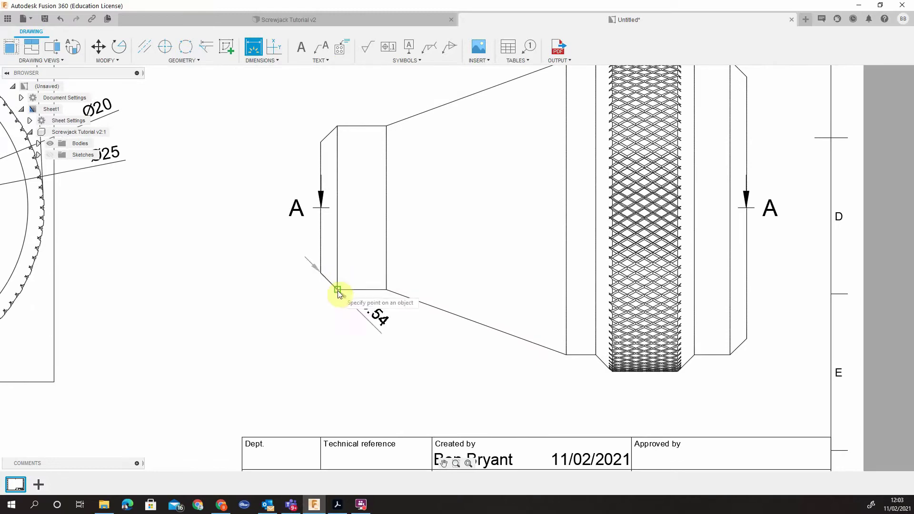
pyautogui.press('Escape')
pyautogui.click(336, 270)
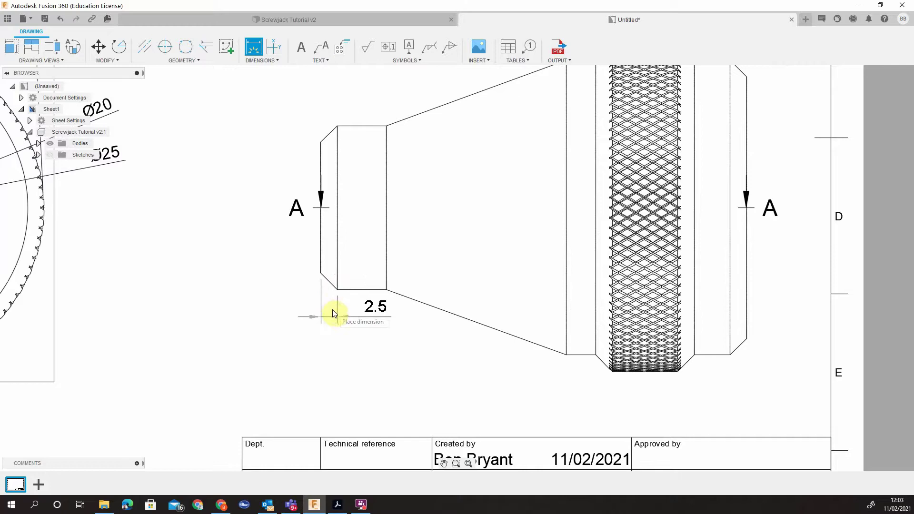
pyautogui.click(333, 332)
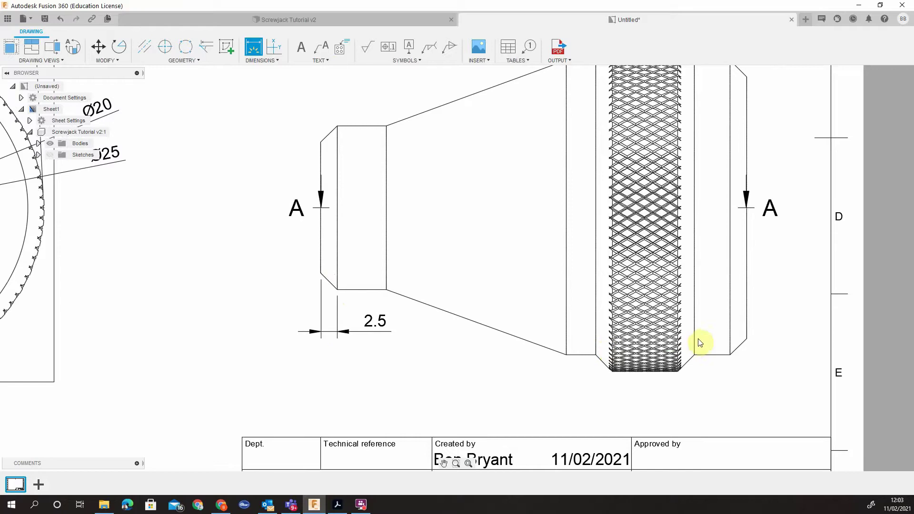
pyautogui.doubleClick(371, 321)
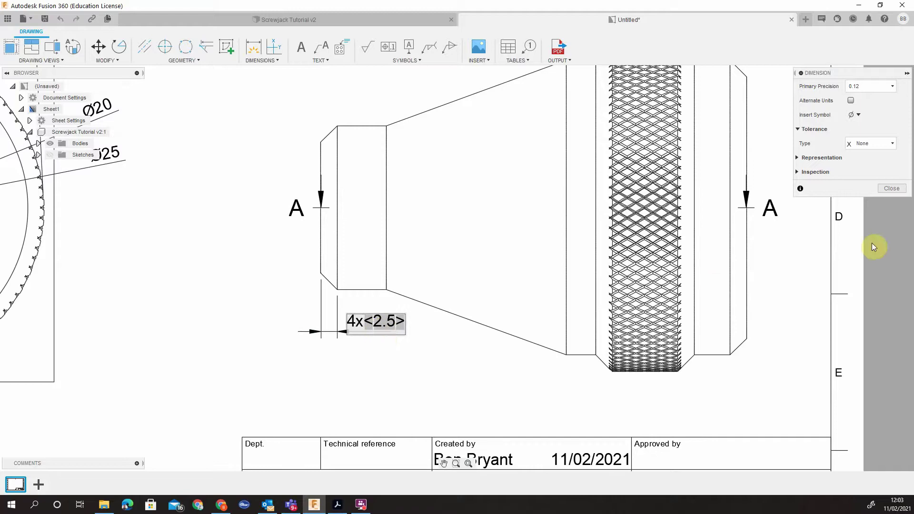
pyautogui.click(898, 190)
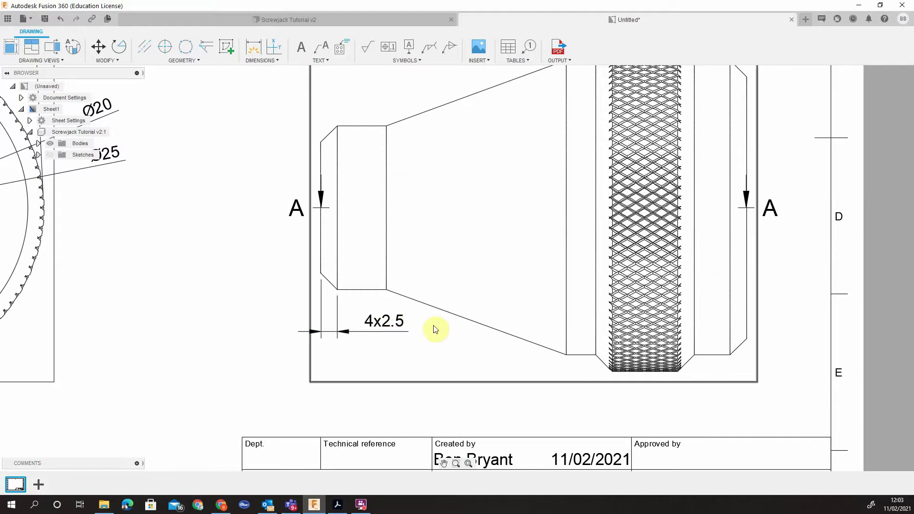
pyautogui.scroll(-3, 509, 343)
pyautogui.moveTo(496, 331); pyautogui.dragTo(345, 320, button='middle')
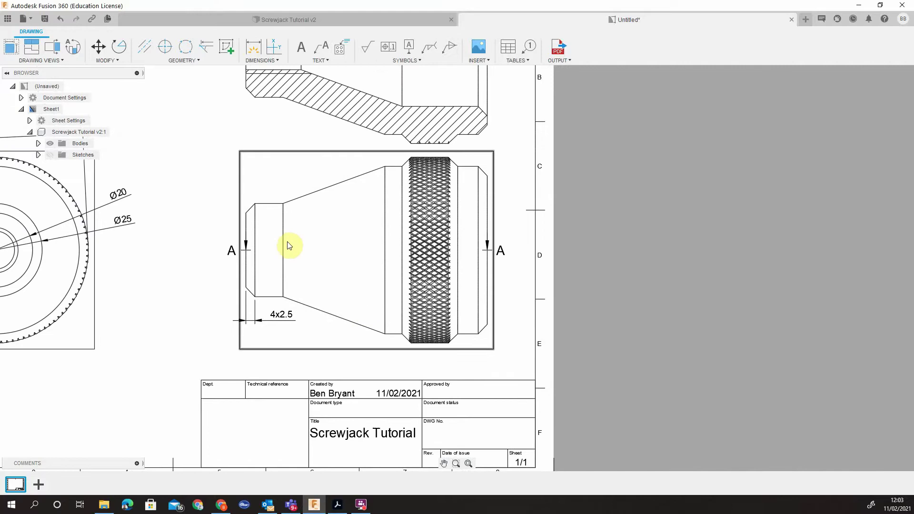
pyautogui.moveTo(301, 206); pyautogui.dragTo(407, 186, button='middle')
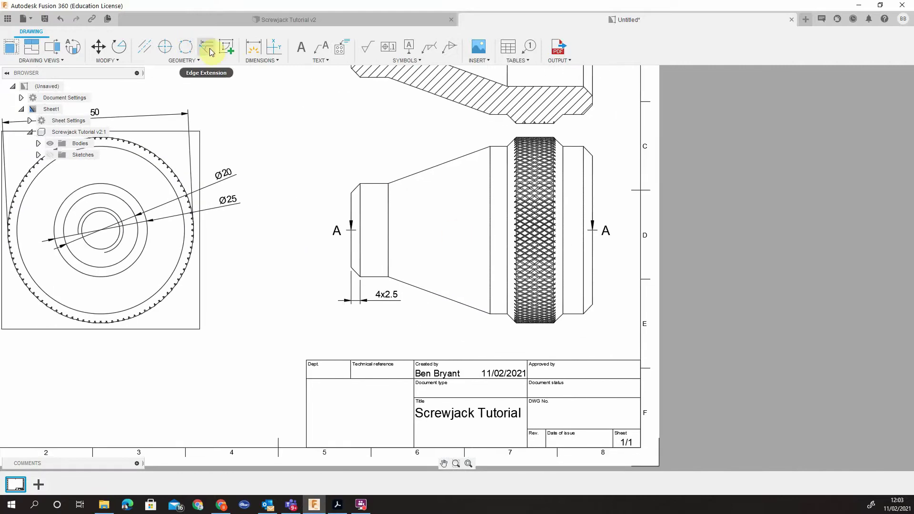
pyautogui.click(266, 60)
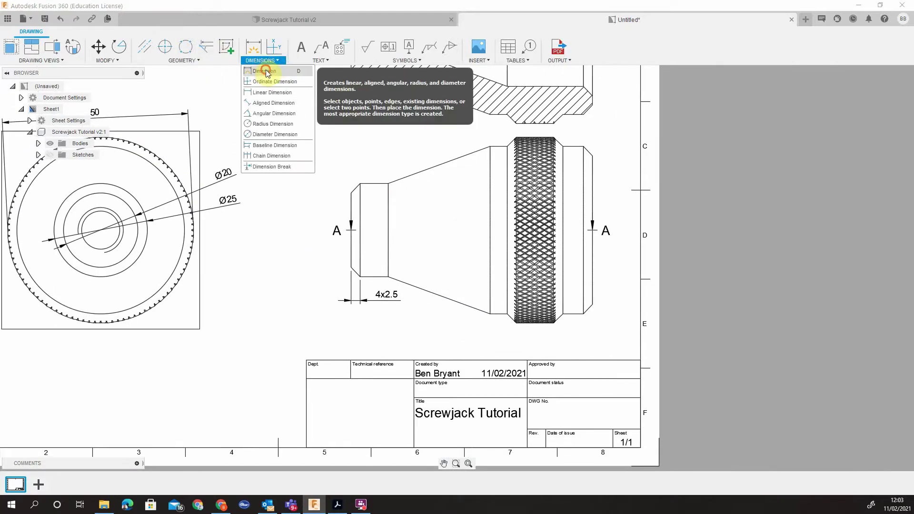
pyautogui.click(265, 71)
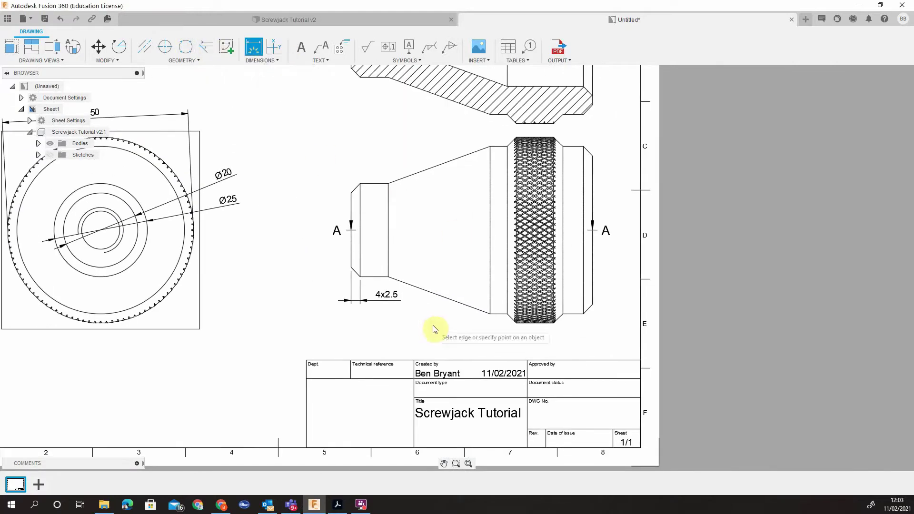
pyautogui.click(266, 61)
pyautogui.click(268, 116)
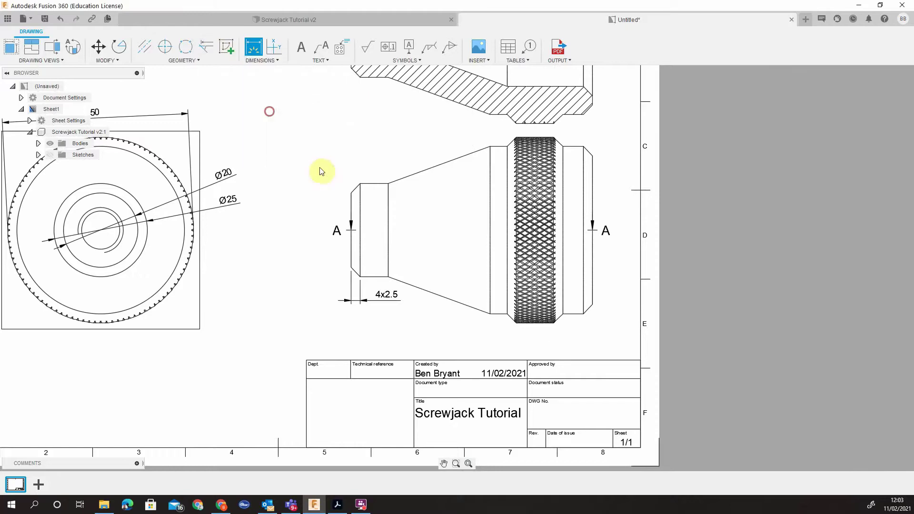
pyautogui.click(444, 298)
pyautogui.click(502, 315)
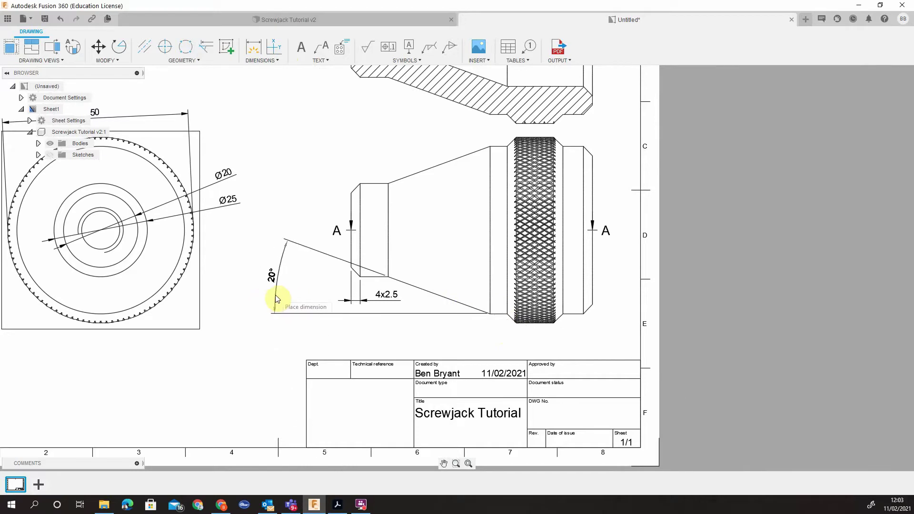
pyautogui.press('Escape')
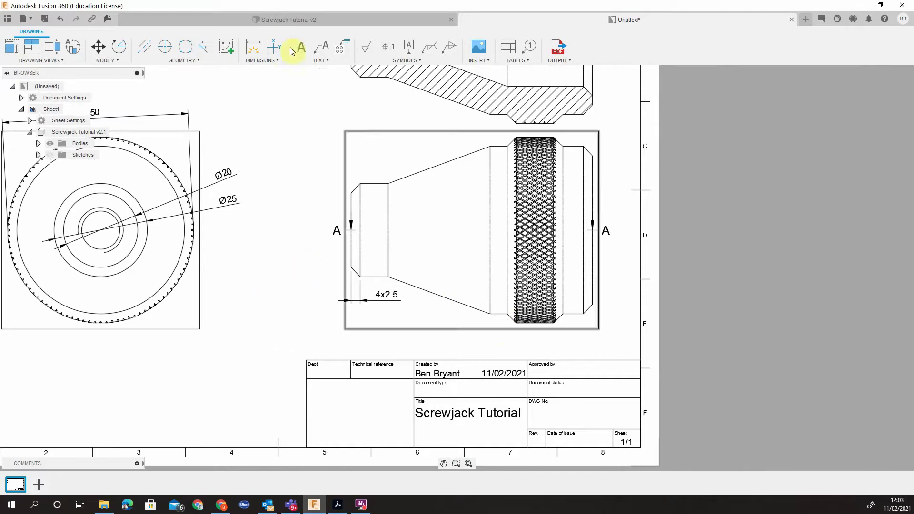
# - Add an angular dimension between the cone's upper sloping edge and the adjacent horizontal edge on the side view, placed above the slope
pyautogui.click(276, 61)
pyautogui.click(275, 116)
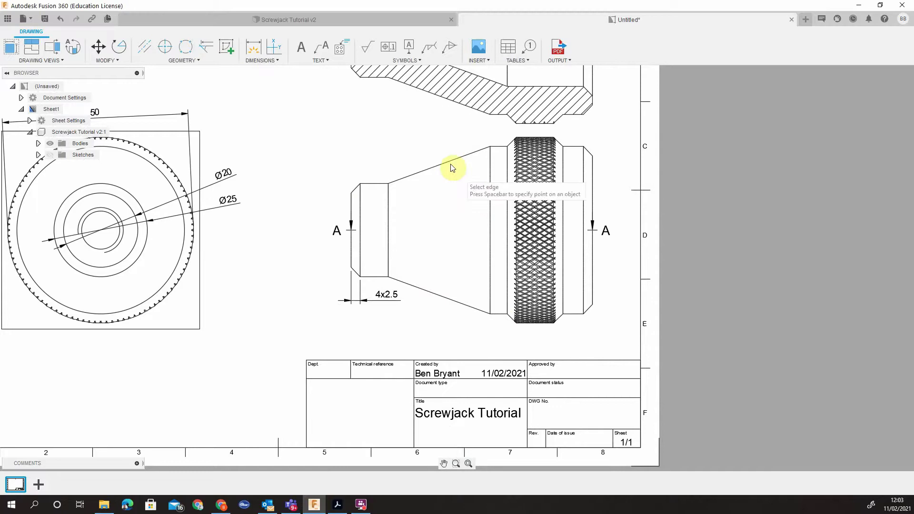
pyautogui.click(450, 162)
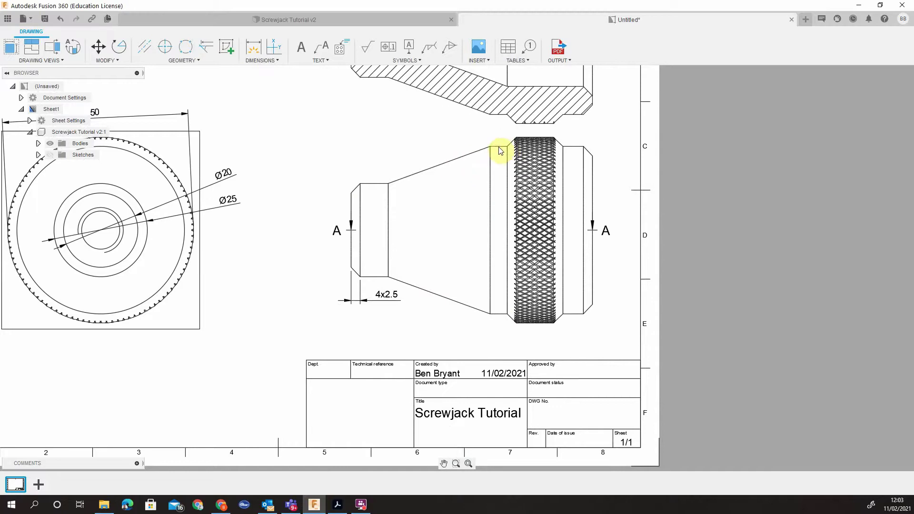
pyautogui.click(262, 60)
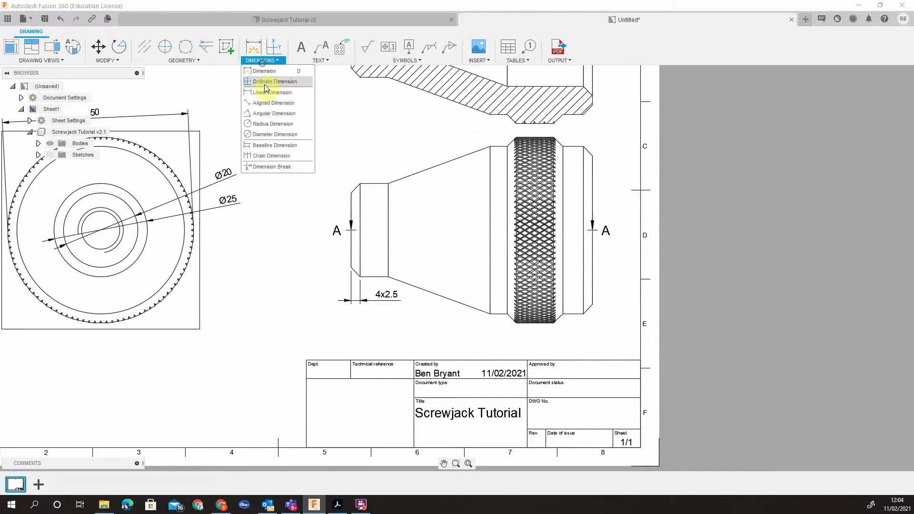
pyautogui.click(266, 116)
pyautogui.click(499, 147)
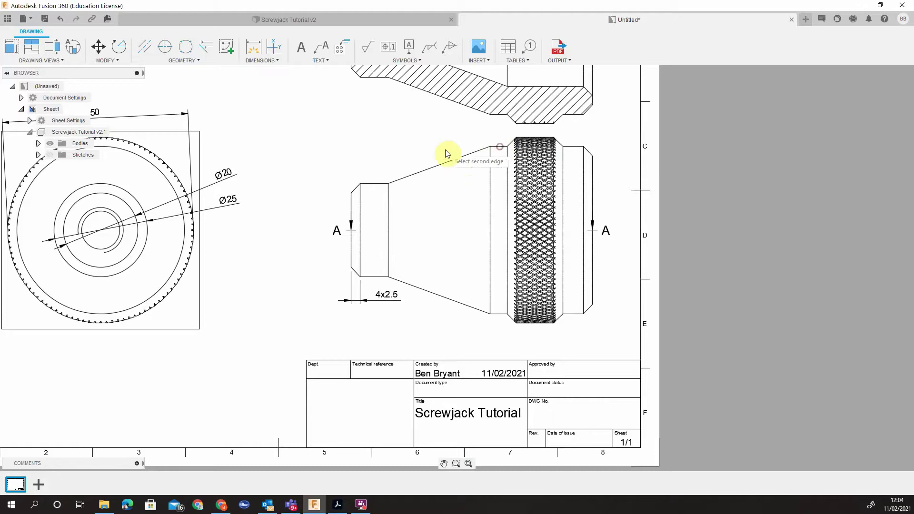
pyautogui.click(444, 162)
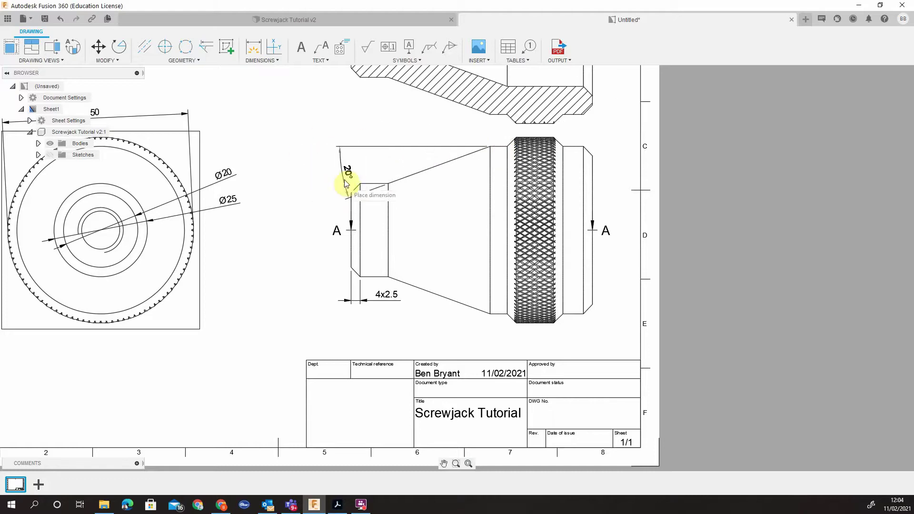
pyautogui.click(399, 153)
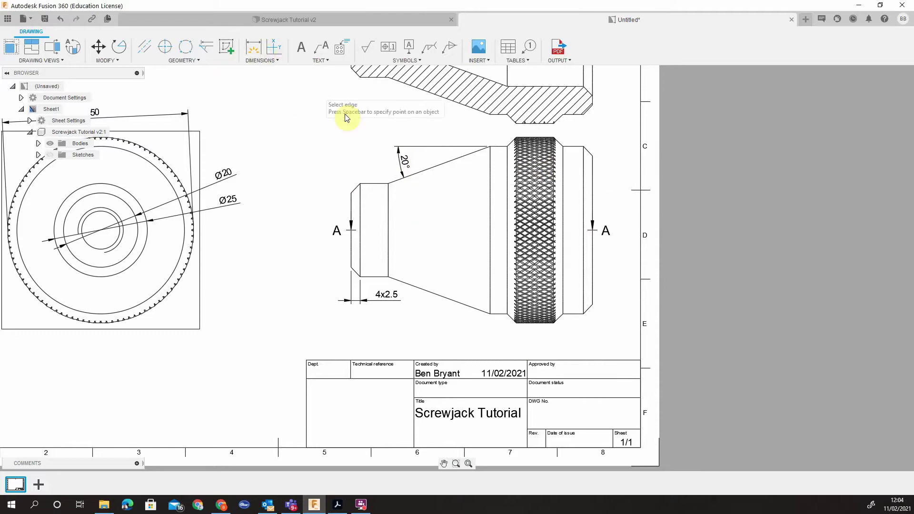
pyautogui.click(499, 316)
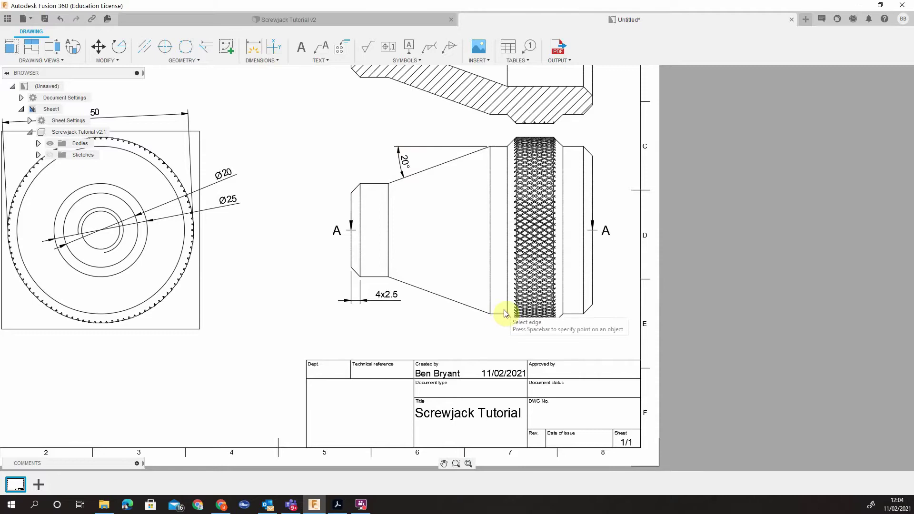
pyautogui.click(490, 304)
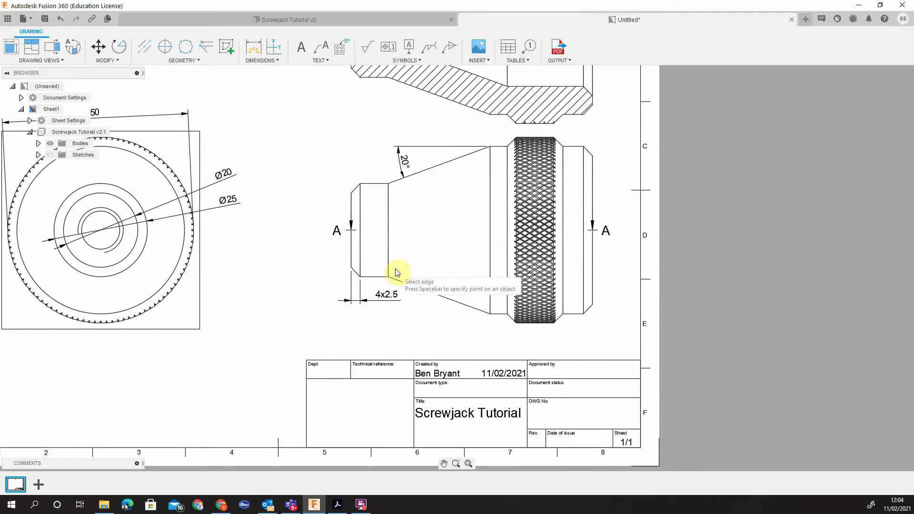
pyautogui.click(371, 186)
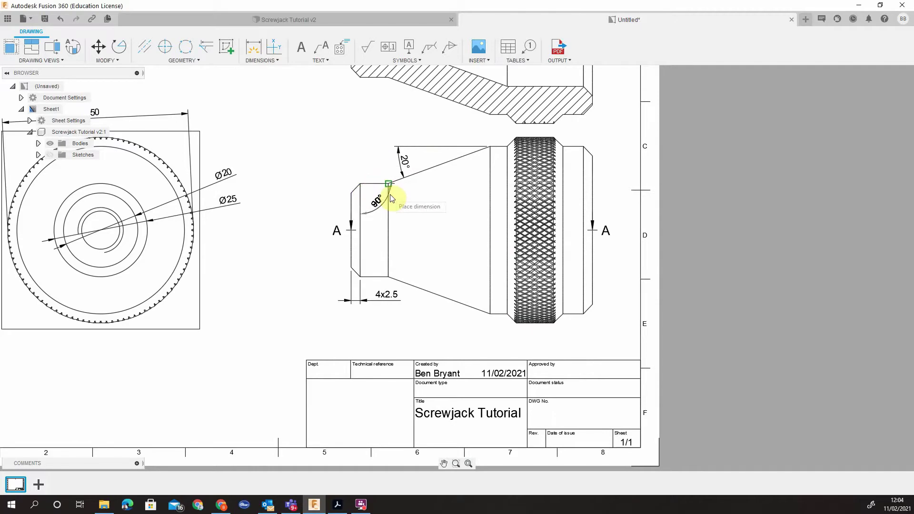
# - Dimension the horizontal length from the side view's narrow end face to the start of the cone, placing it above the part
pyautogui.click(273, 61)
pyautogui.click(276, 70)
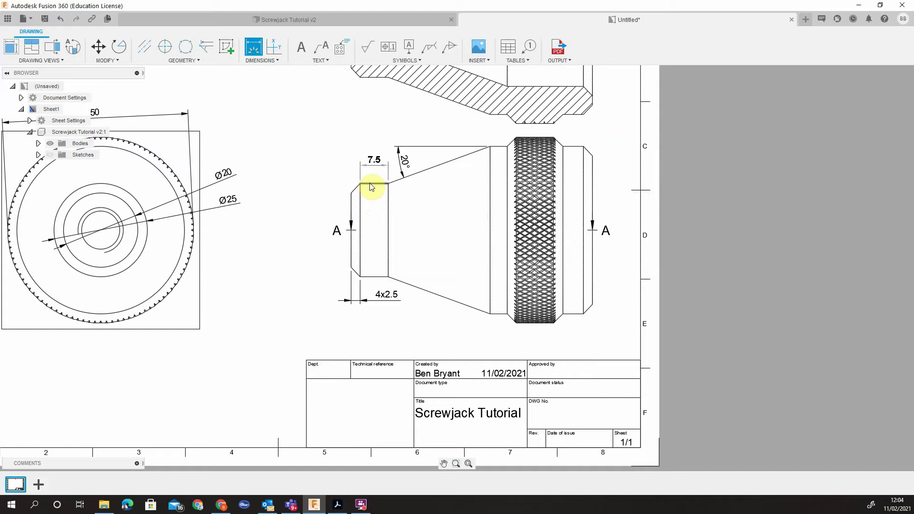
pyautogui.click(370, 184)
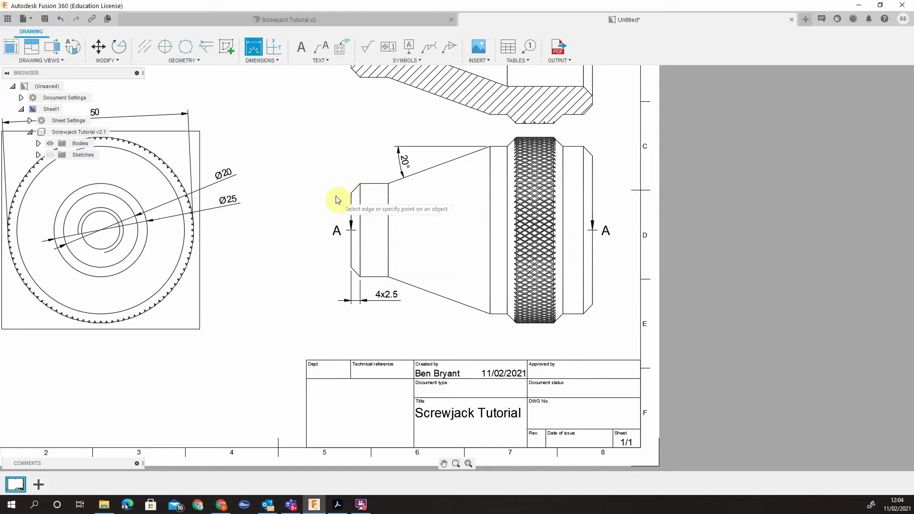
pyautogui.click(352, 195)
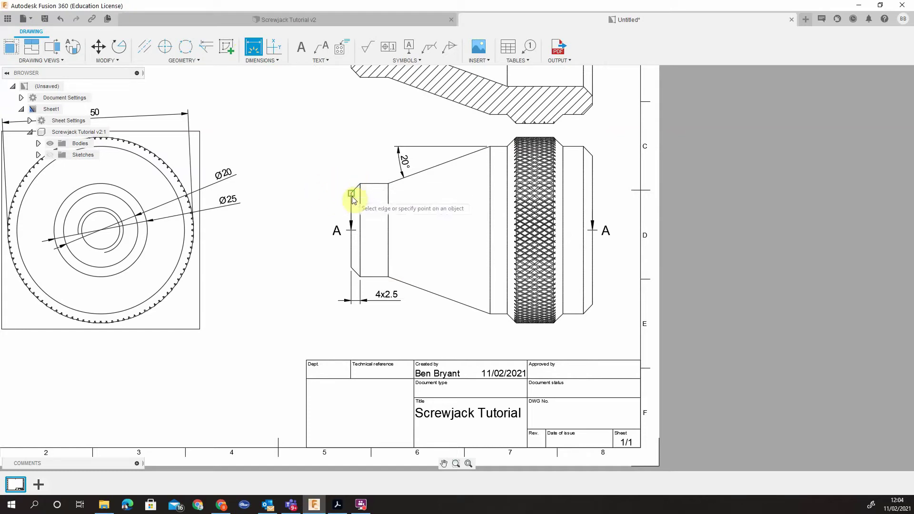
pyautogui.click(389, 184)
pyautogui.click(386, 159)
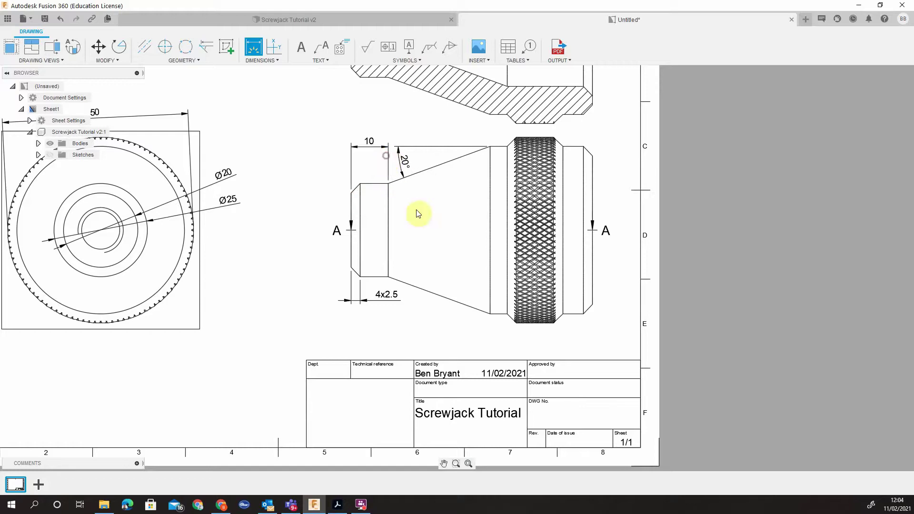
pyautogui.click(489, 313)
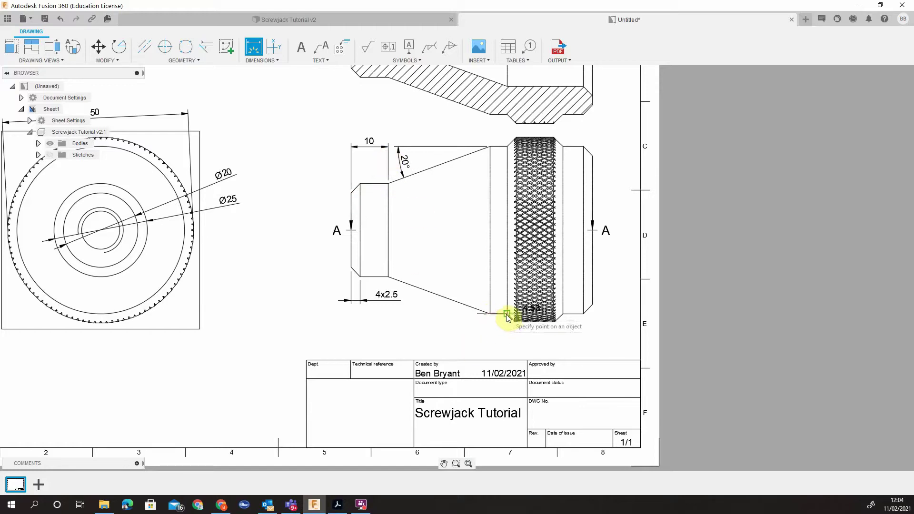
pyautogui.click(508, 314)
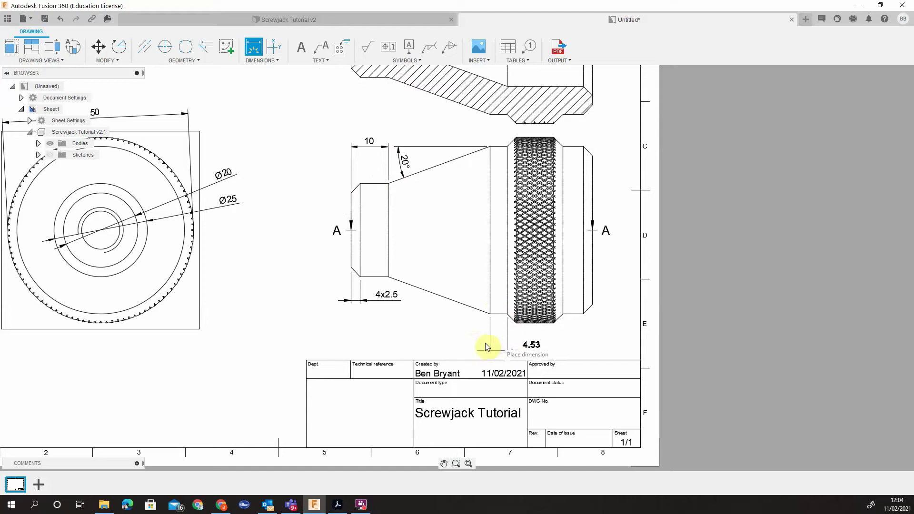
pyautogui.press('Escape')
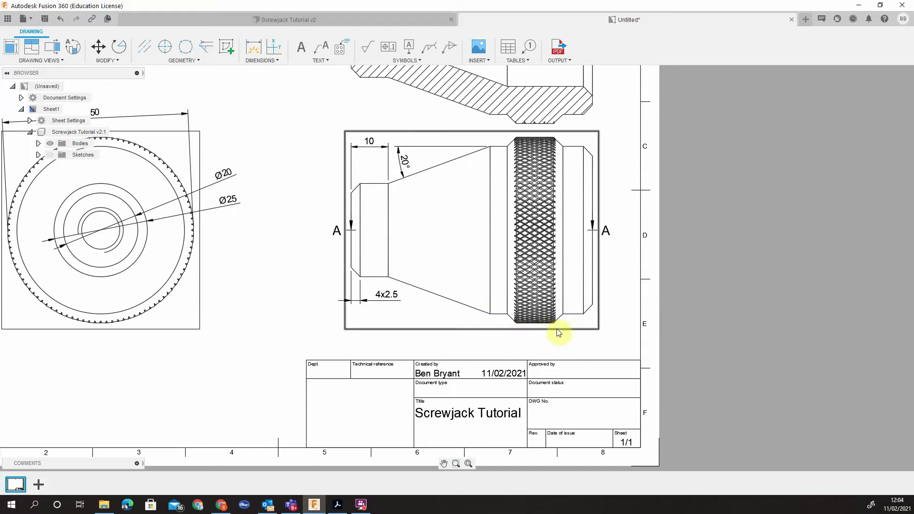
# - Dimension the horizontal lengths of the side view's wide end section and of the knurled band including its chamfers, placing both below the part
pyautogui.press('d')
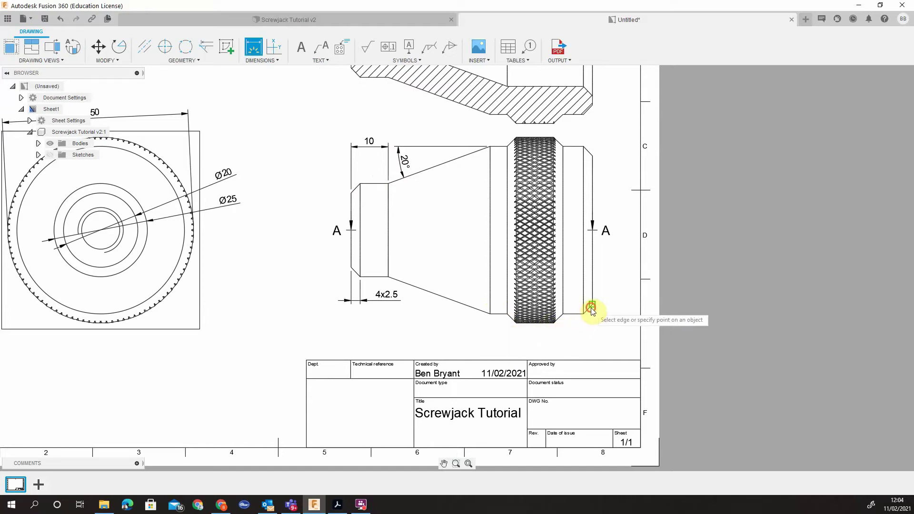
pyautogui.click(584, 316)
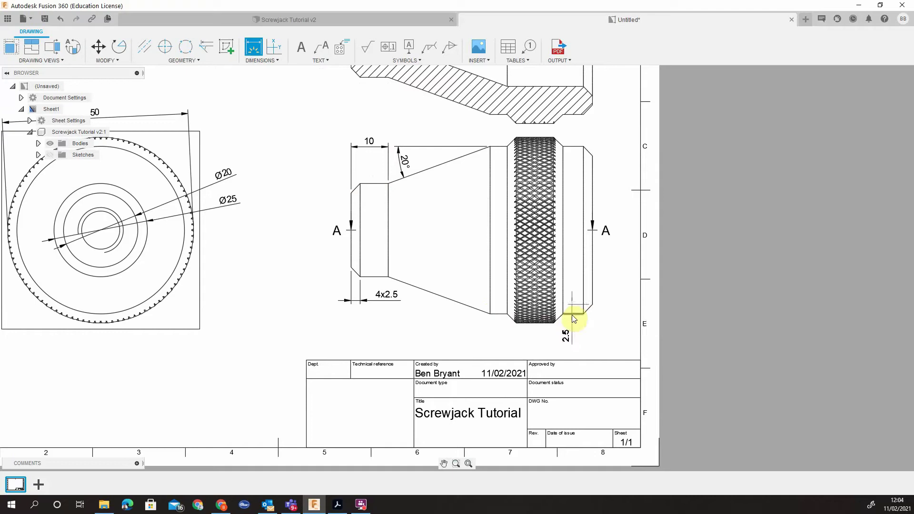
pyautogui.click(564, 316)
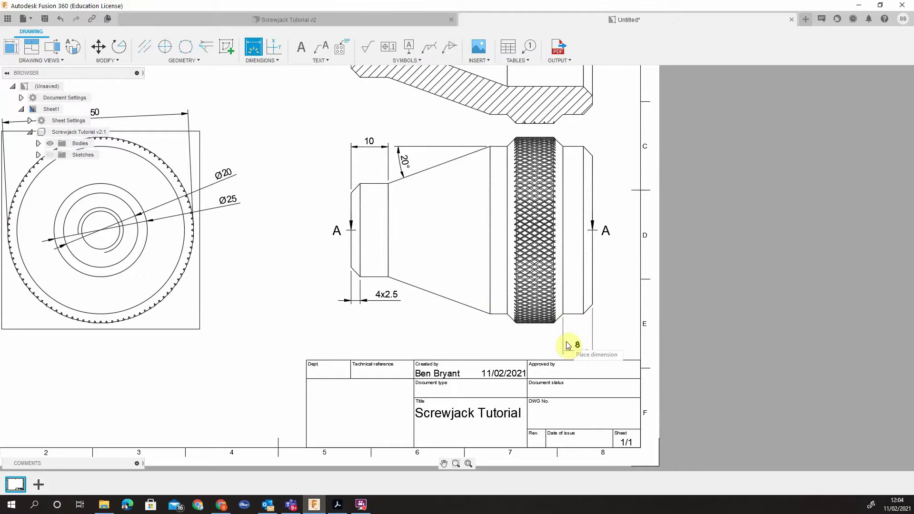
pyautogui.click(565, 327)
pyautogui.click(563, 315)
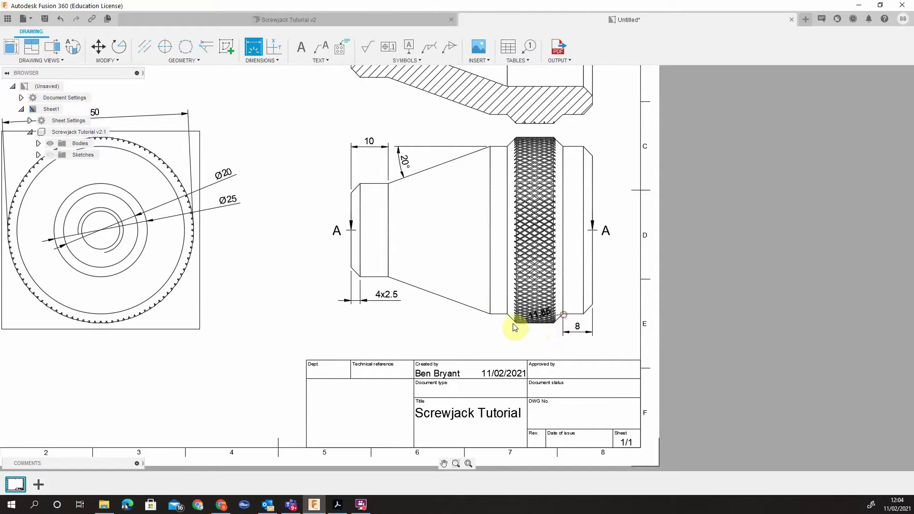
pyautogui.click(507, 316)
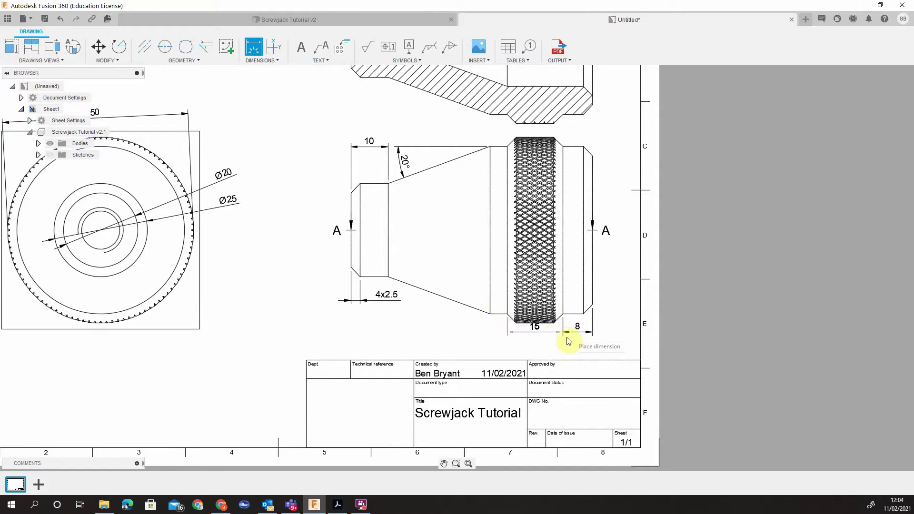
pyautogui.click(553, 348)
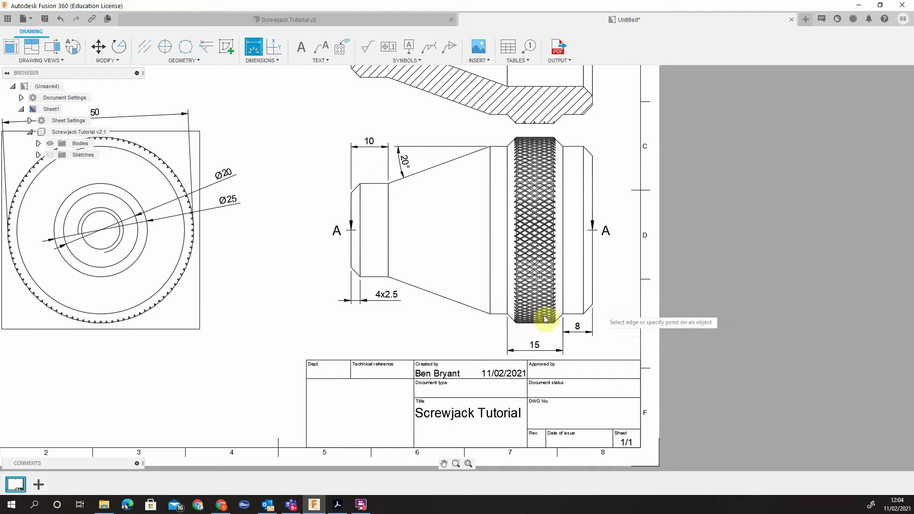
pyautogui.click(593, 305)
pyautogui.click(490, 313)
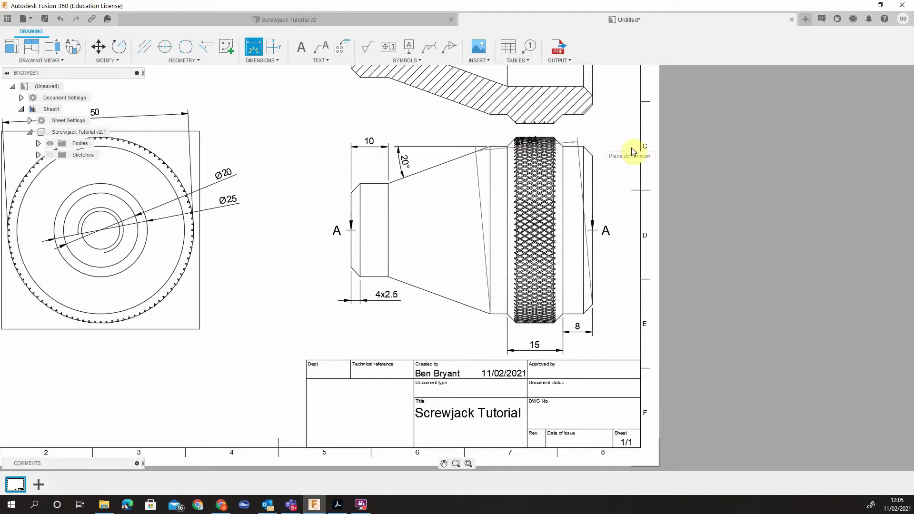
pyautogui.press('Escape')
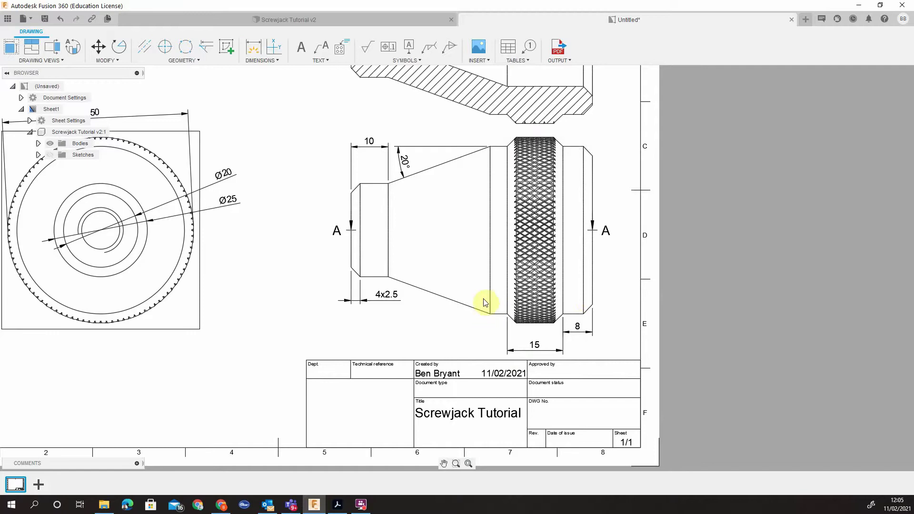
# - Dimension the horizontal length from the wide end of the cone to the side view's large end face, placing it above the part
pyautogui.press('d')
pyautogui.click(490, 147)
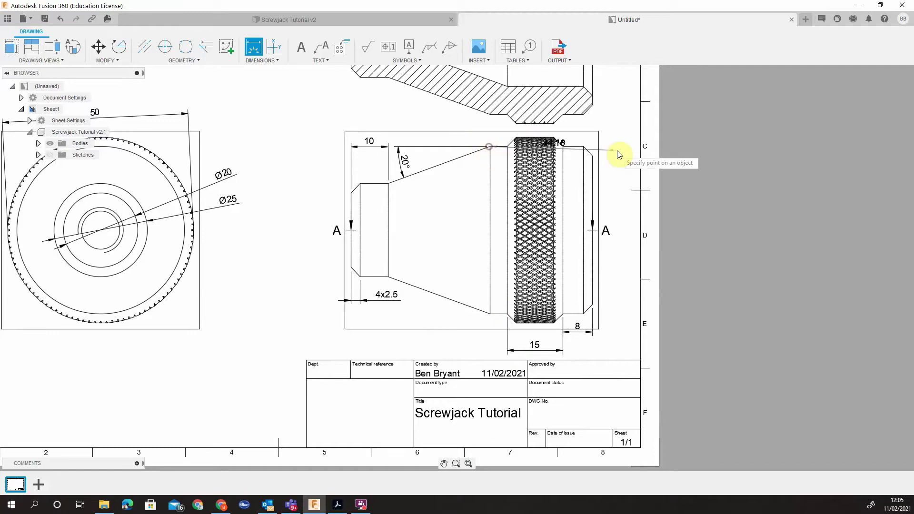
pyautogui.click(592, 151)
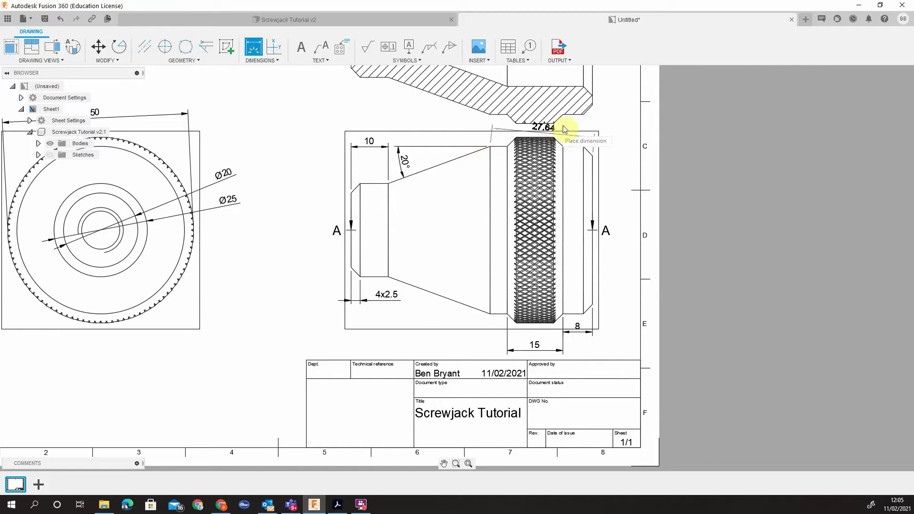
pyautogui.scroll(-1, 564, 132)
pyautogui.moveTo(564, 131); pyautogui.dragTo(535, 191, button='middle')
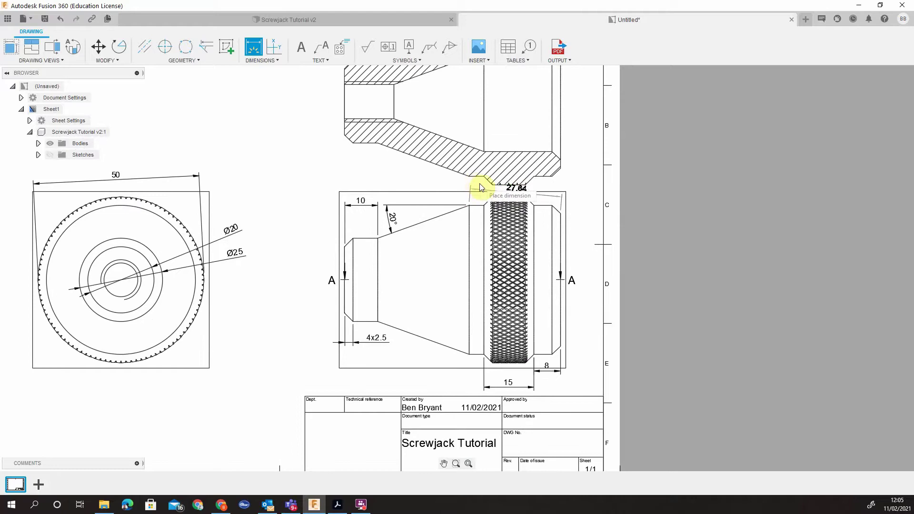
pyautogui.click(444, 177)
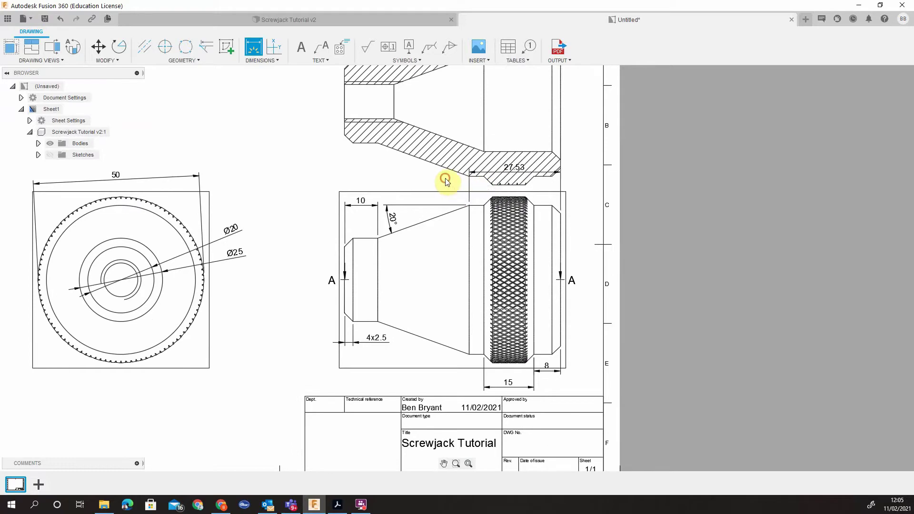
pyautogui.scroll(-2, 572, 185)
pyautogui.press('Escape')
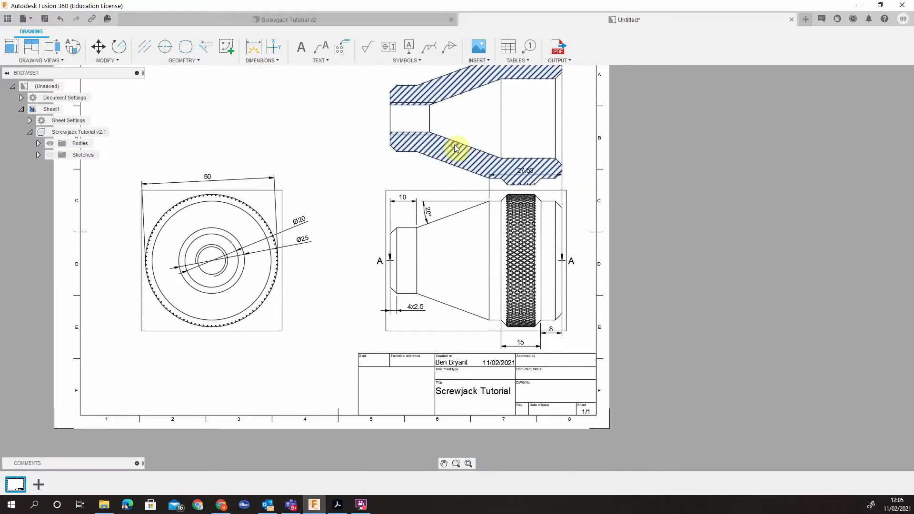
pyautogui.moveTo(451, 148); pyautogui.dragTo(407, 181, button='middle')
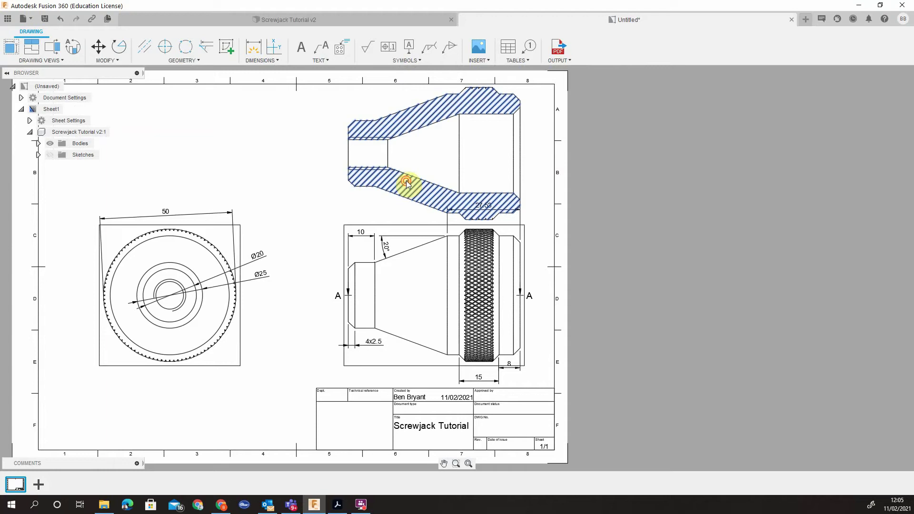
pyautogui.doubleClick(407, 181)
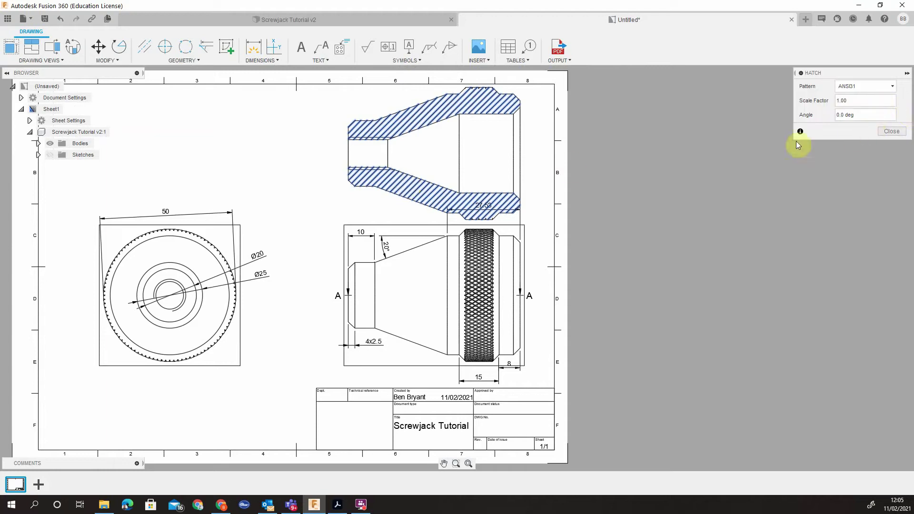
pyautogui.press('Escape')
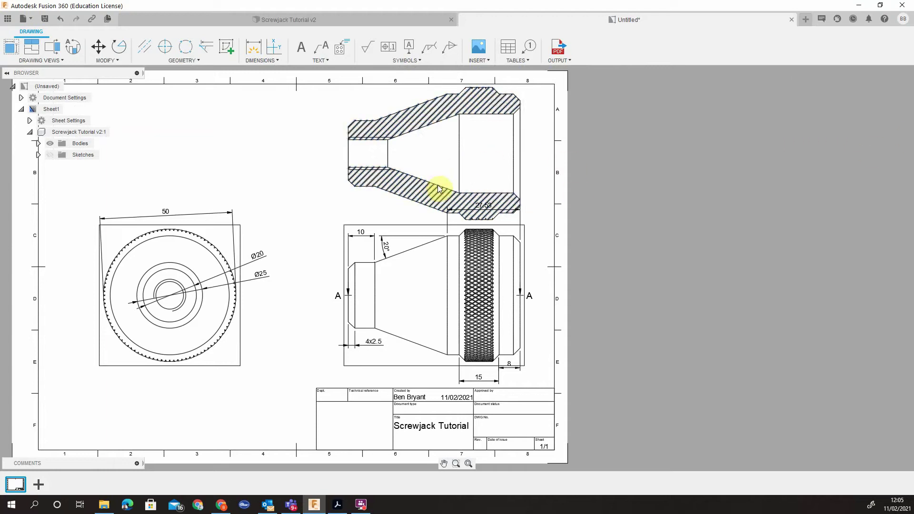
# - Move the section view higher on the sheet, away from the length dimension above the side view
pyautogui.click(523, 151)
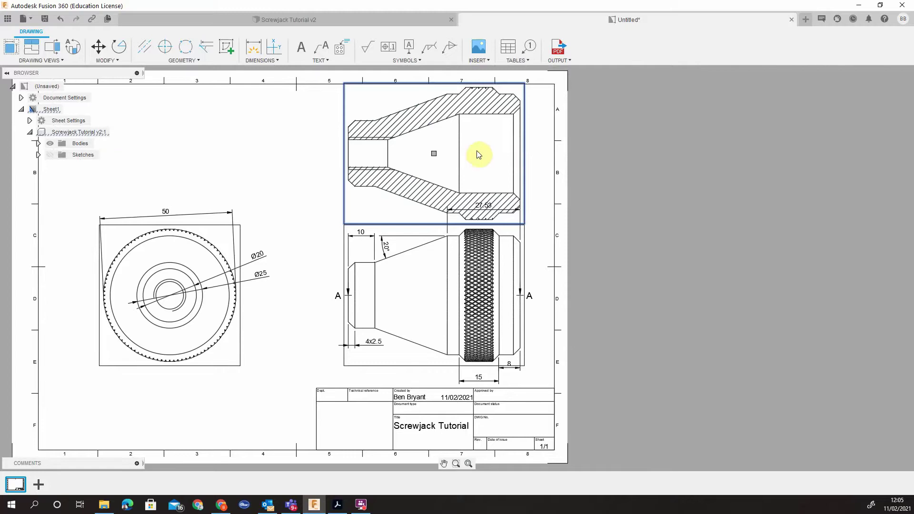
pyautogui.click(430, 152)
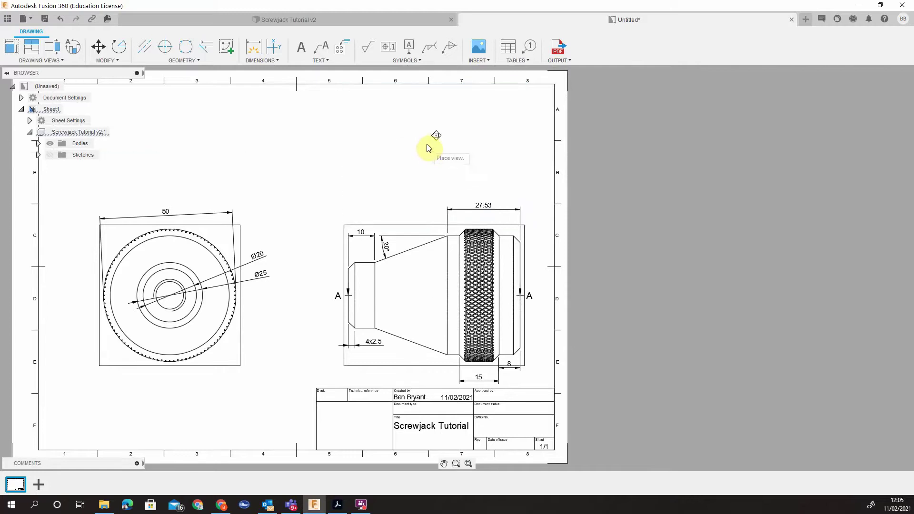
pyautogui.click(427, 128)
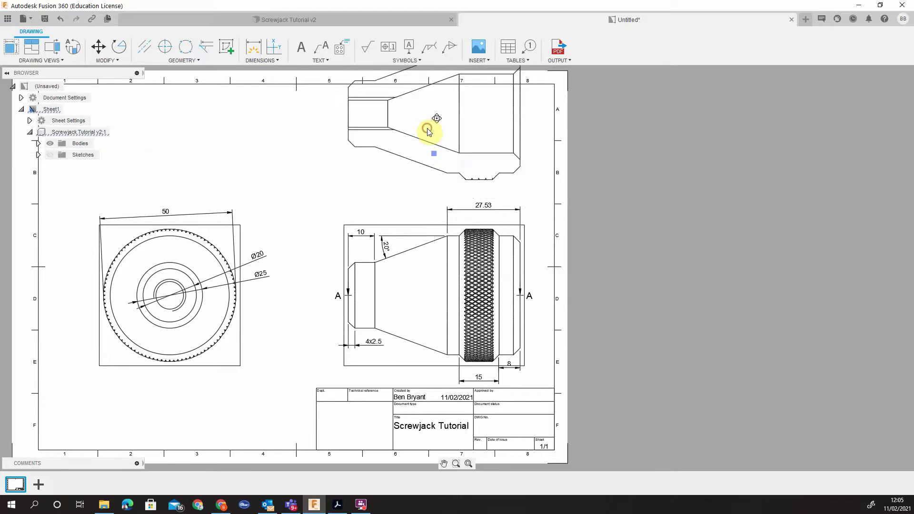
# - Set the scale factor of the section view's hatch to 0.50
pyautogui.doubleClick(426, 151)
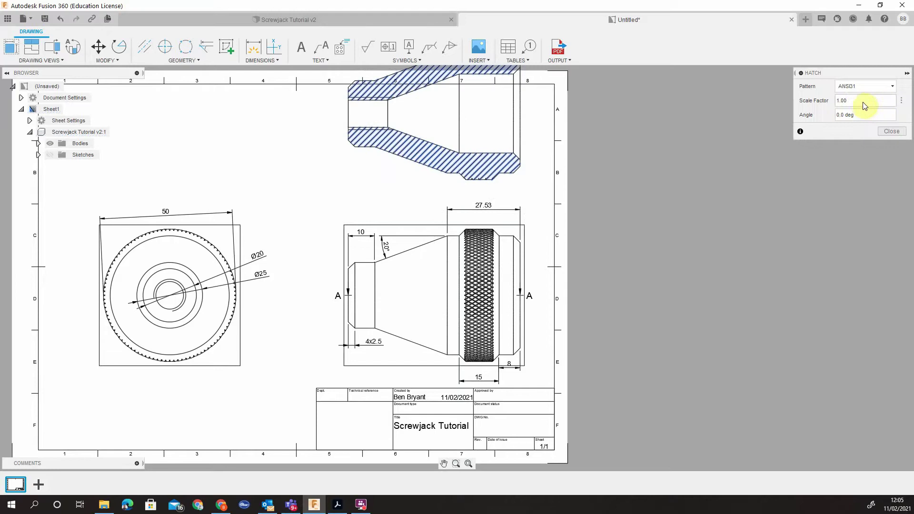
pyautogui.click(854, 104)
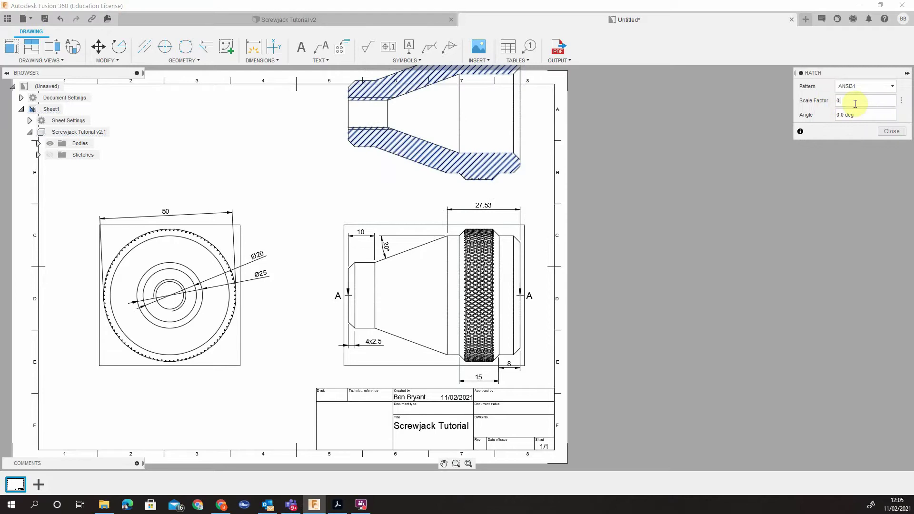
pyautogui.press('Return')
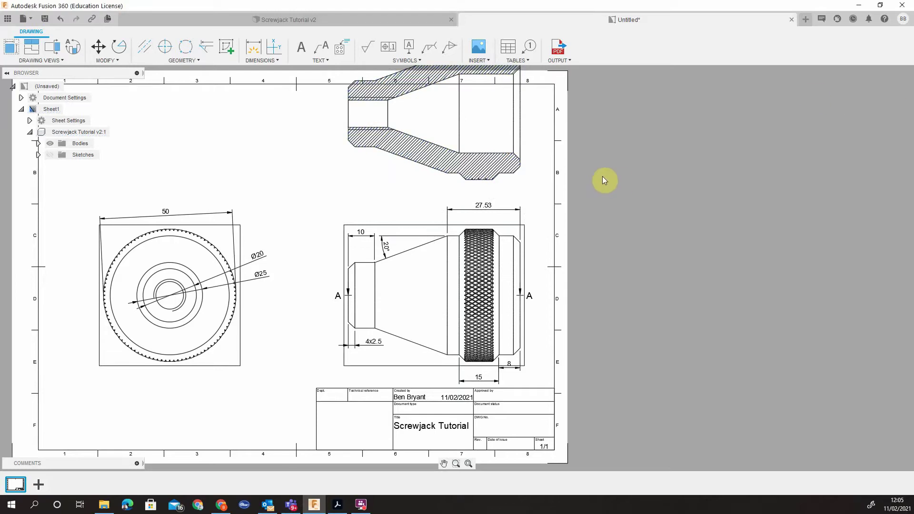
# - Increase the scale factor of the section view's hatch to space its lines wider, and close the hatch settings
pyautogui.click(481, 162)
pyautogui.doubleClick(482, 162)
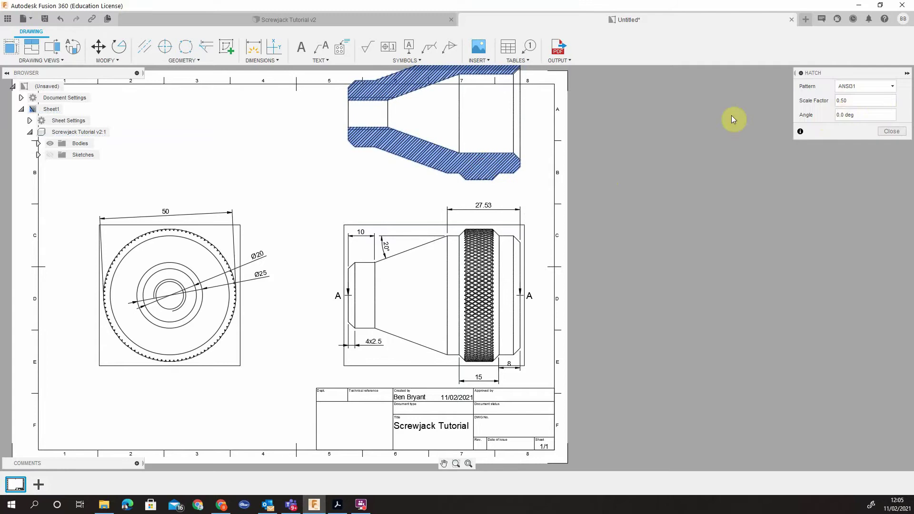
pyautogui.moveTo(880, 104); pyautogui.dragTo(785, 99)
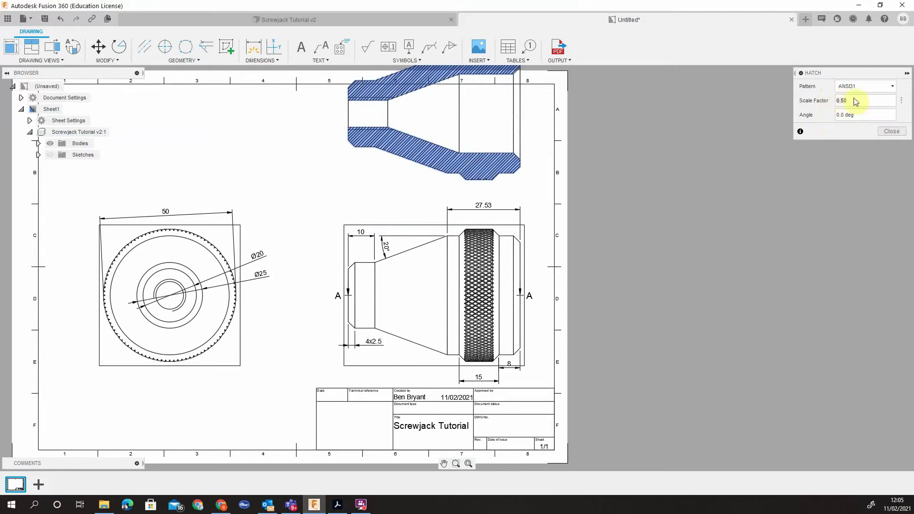
pyautogui.moveTo(852, 100); pyautogui.dragTo(842, 102)
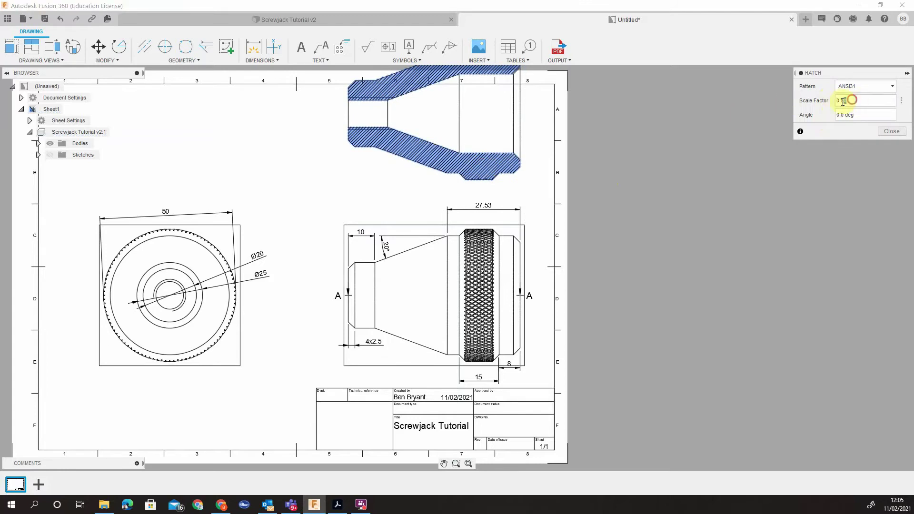
pyautogui.click(881, 132)
# - Edit the section view to a scale of 1:1, keeping the Full section depth, and close its settings
pyautogui.click(525, 131)
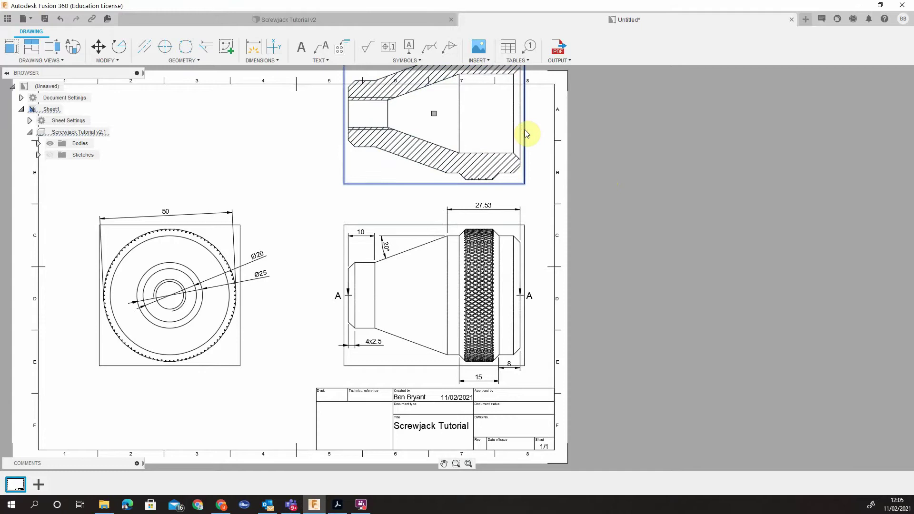
pyautogui.doubleClick(525, 130)
pyautogui.rightClick(524, 130)
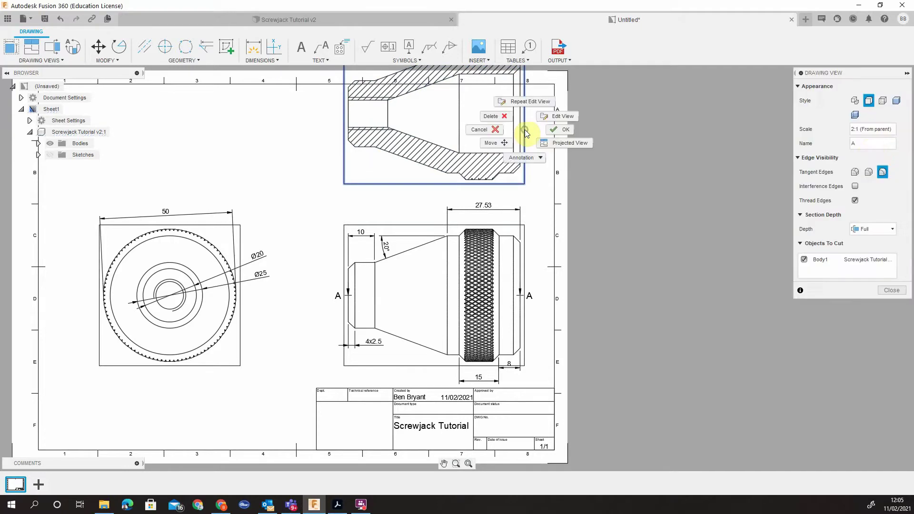
pyautogui.click(876, 133)
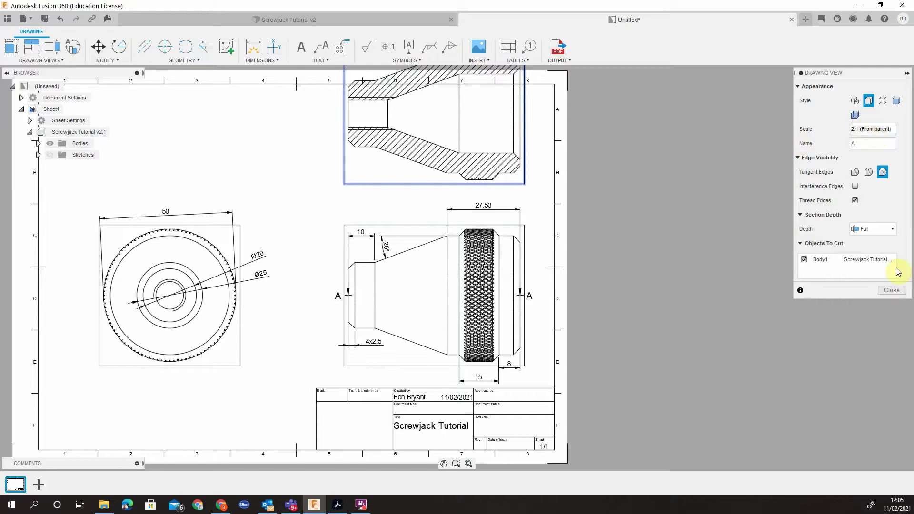
pyautogui.click(883, 229)
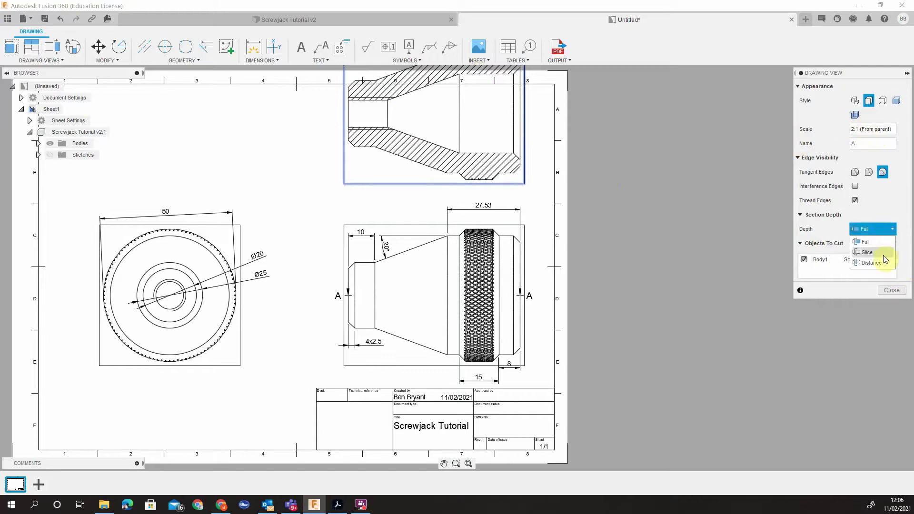
pyautogui.click(887, 227)
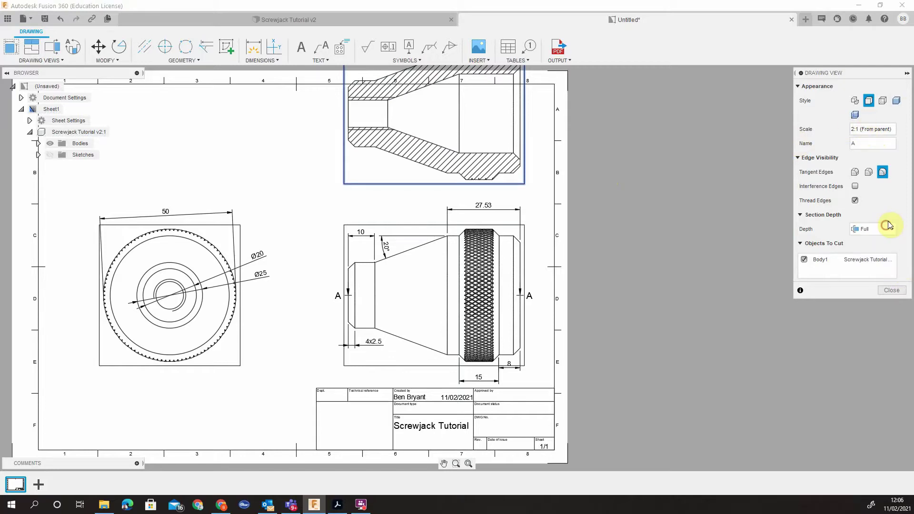
pyautogui.click(901, 129)
pyautogui.click(874, 163)
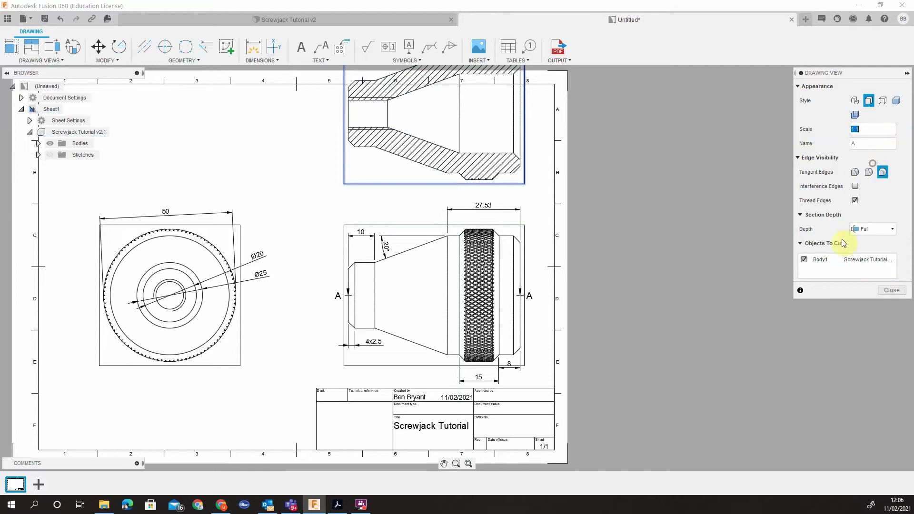
pyautogui.click(886, 290)
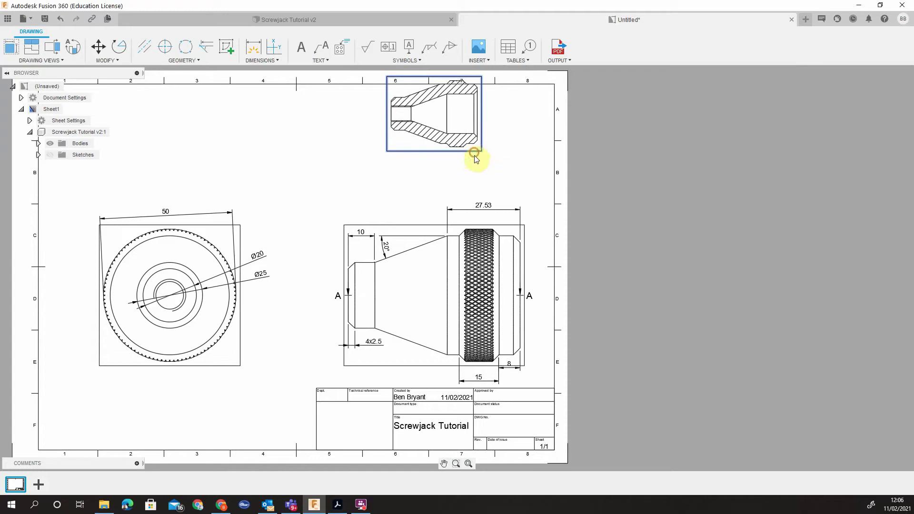
# - Move the section view slightly lower so that it sits inside the sheet border
pyautogui.click(427, 151)
pyautogui.click(412, 144)
pyautogui.moveTo(412, 145); pyautogui.dragTo(443, 155)
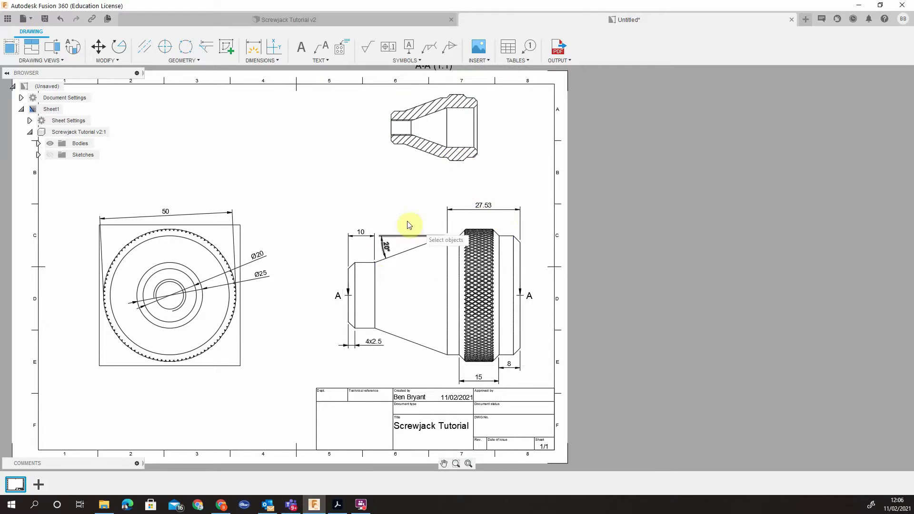
# - Switch to the Screwjack Tutorial v2 model and open its profile sketch for editing
pyautogui.click(297, 19)
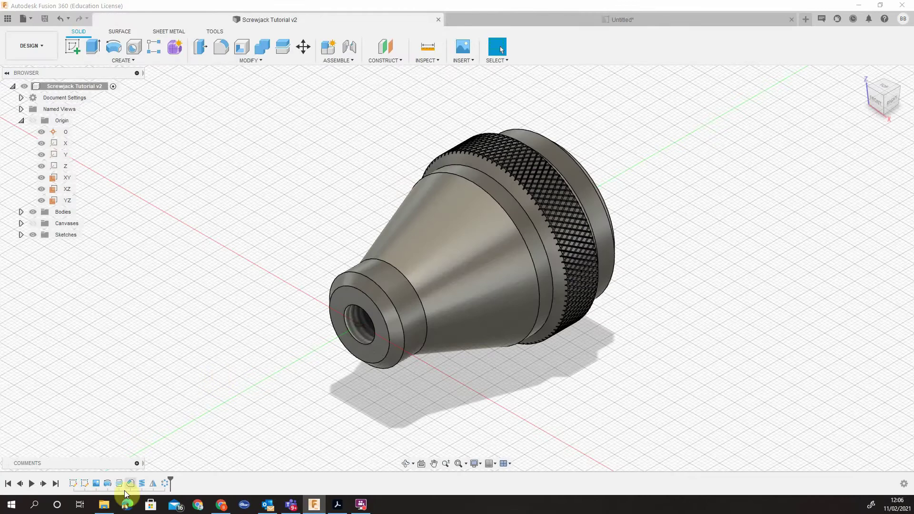
pyautogui.rightClick(86, 486)
pyautogui.click(82, 386)
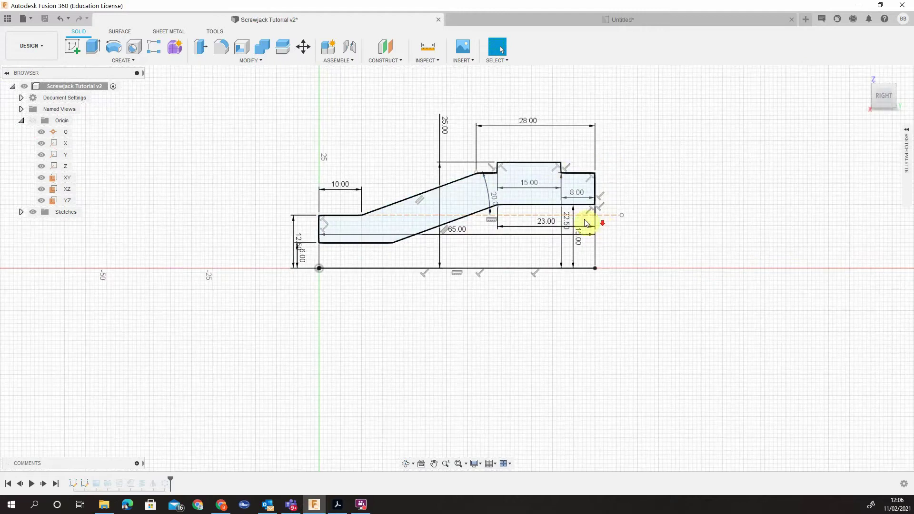
# - Trim the short line end that overhangs the sloped cone edge at the top of the profile
pyautogui.scroll(5, 473, 178)
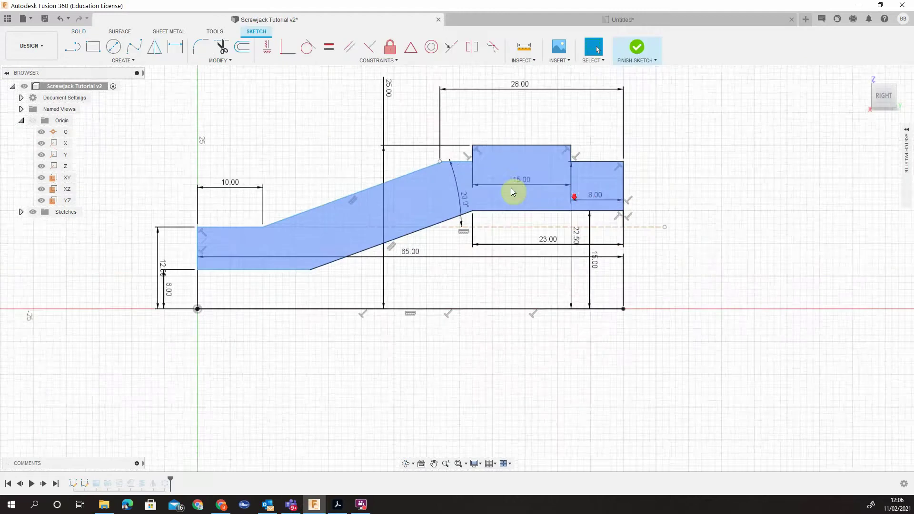
pyautogui.scroll(6, 422, 152)
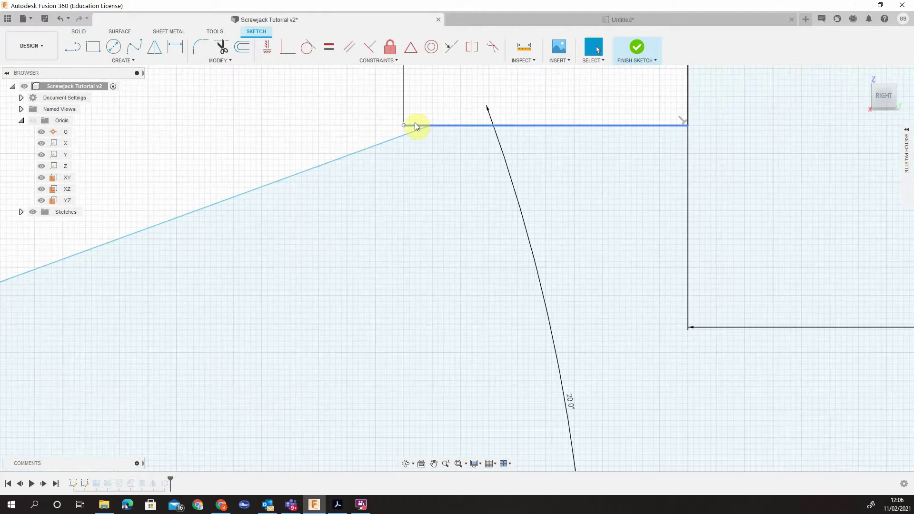
pyautogui.scroll(3, 422, 125)
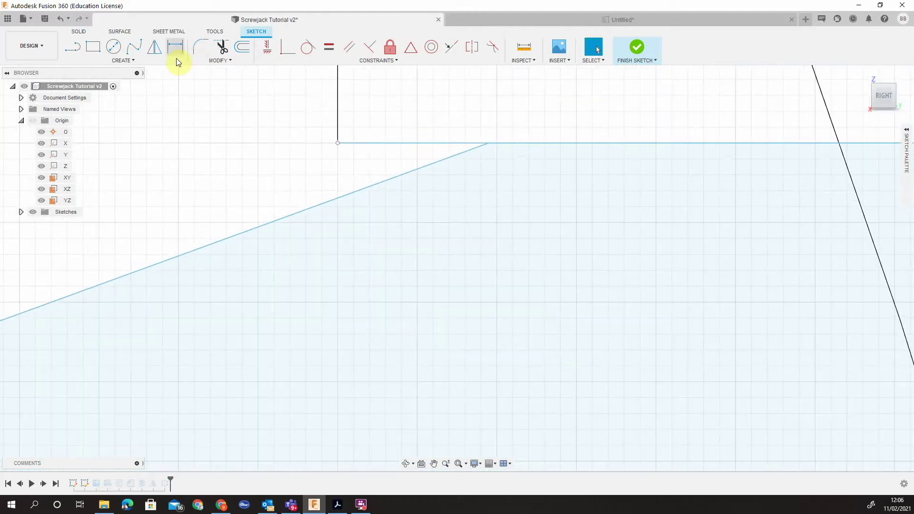
pyautogui.click(222, 48)
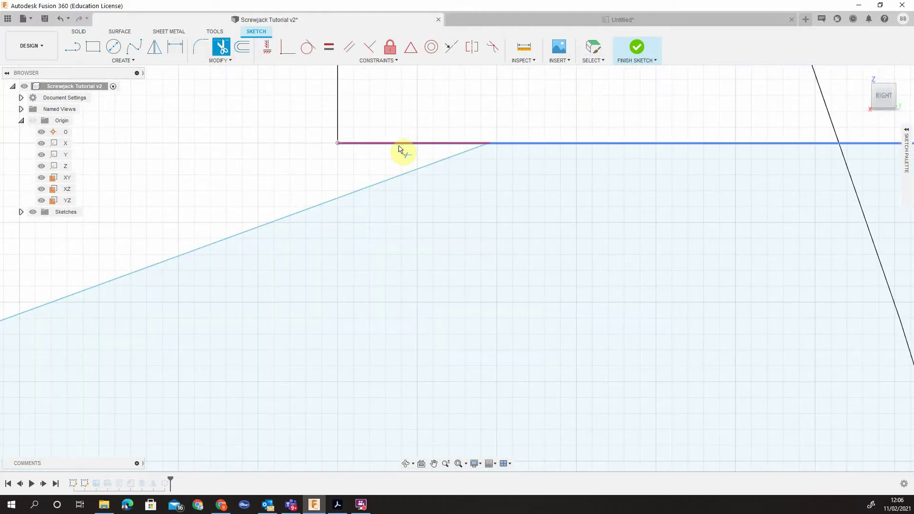
pyautogui.click(401, 150)
pyautogui.scroll(-2, 414, 144)
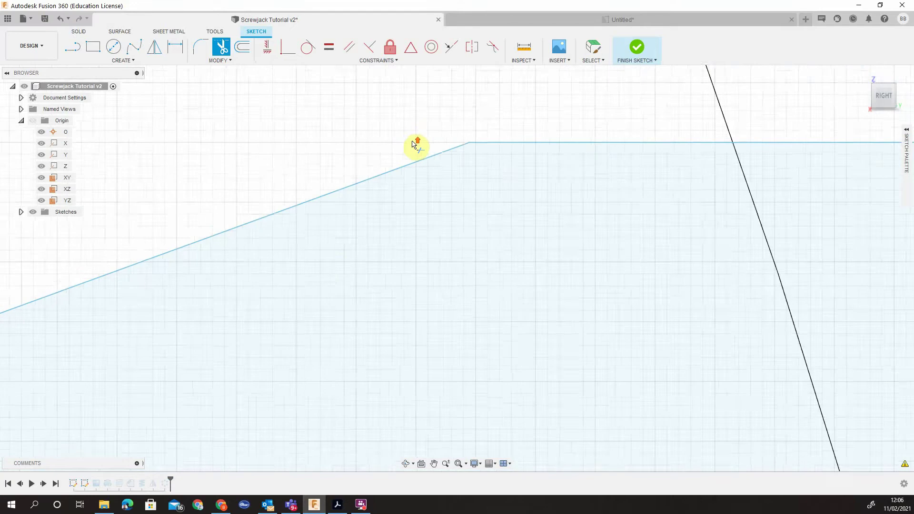
# - Dimension the horizontal distance from the wide end of the cone slope to the profile's large end face as 28 mm
pyautogui.moveTo(609, 205); pyautogui.dragTo(302, 255, button='middle')
pyautogui.scroll(-3, 305, 252)
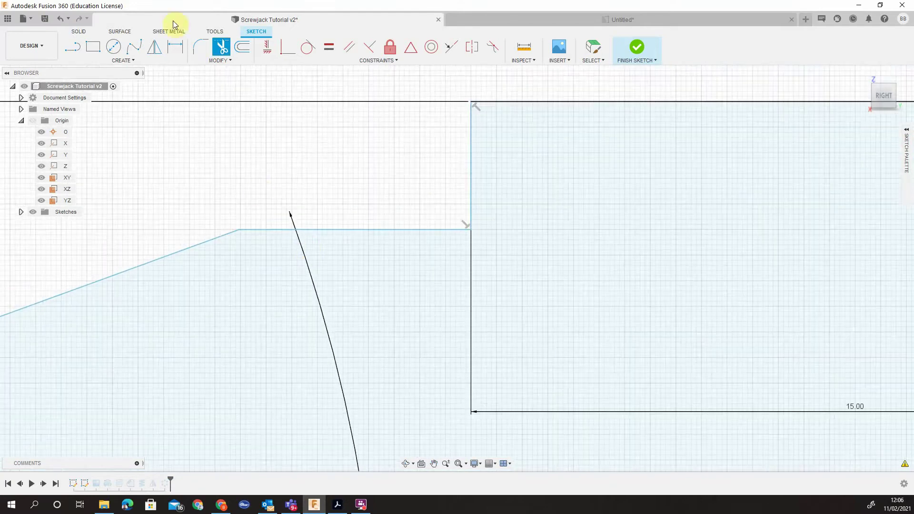
pyautogui.click(176, 49)
pyautogui.click(240, 230)
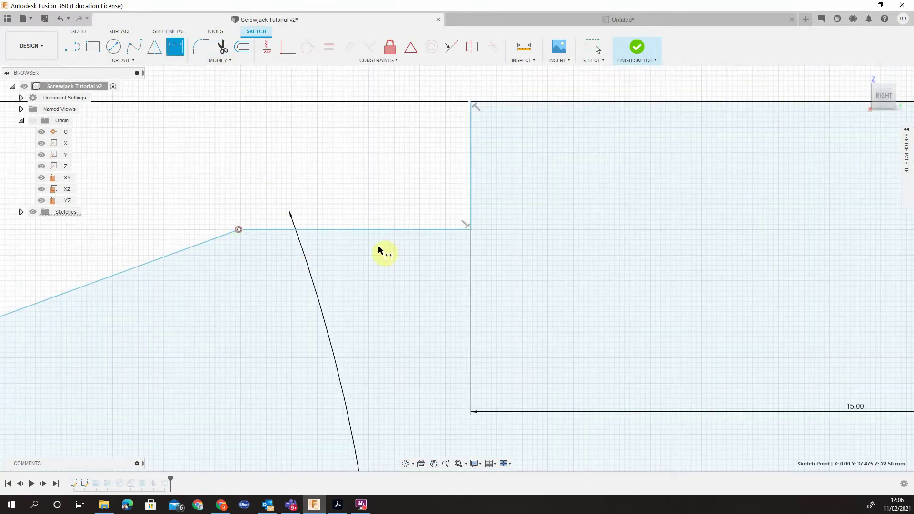
pyautogui.scroll(-3, 467, 276)
pyautogui.scroll(-3, 610, 302)
pyautogui.moveTo(692, 313); pyautogui.dragTo(369, 272, button='middle')
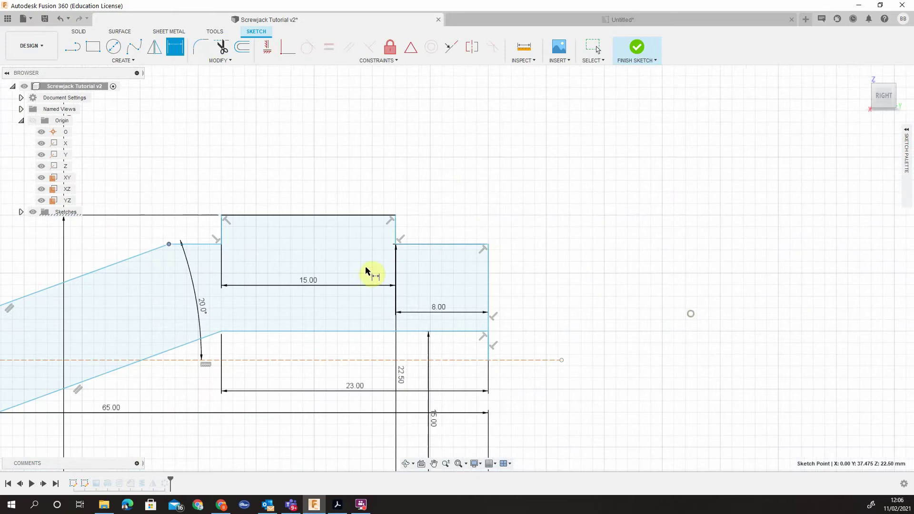
pyautogui.click(489, 243)
pyautogui.click(342, 162)
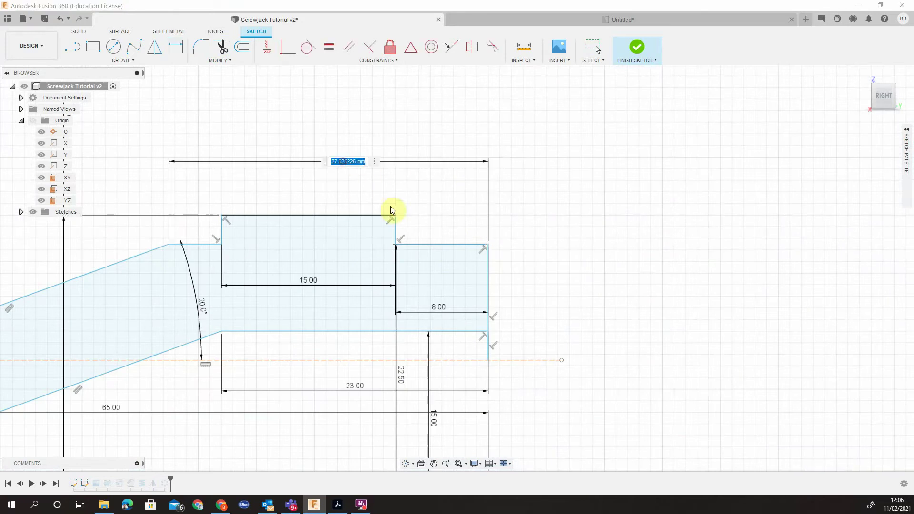
pyautogui.write('28')
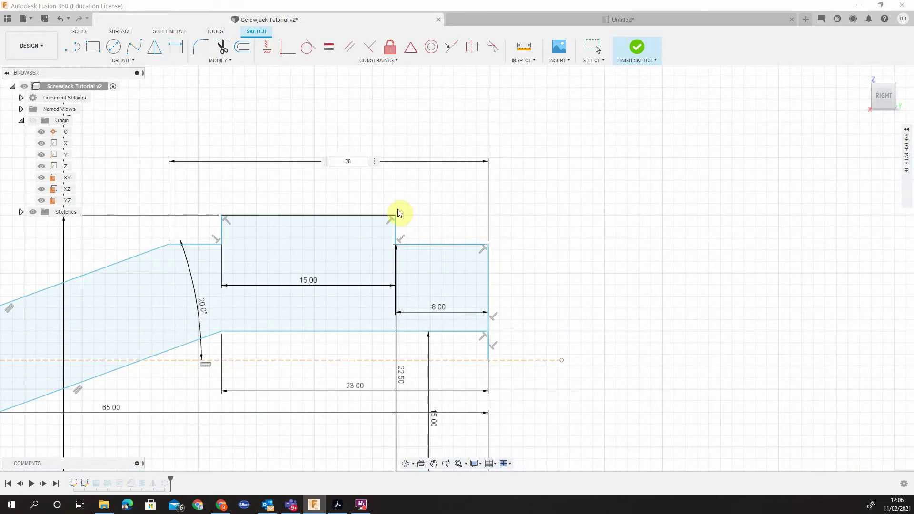
pyautogui.press('Return')
pyautogui.press('Escape')
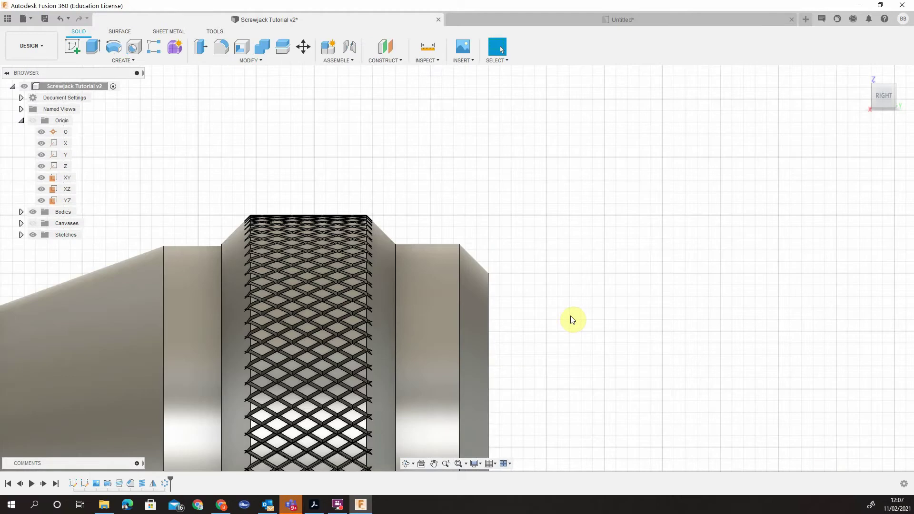
# - Save the screwjack model as a new version with a description noting the updated 28mm length
pyautogui.click(616, 19)
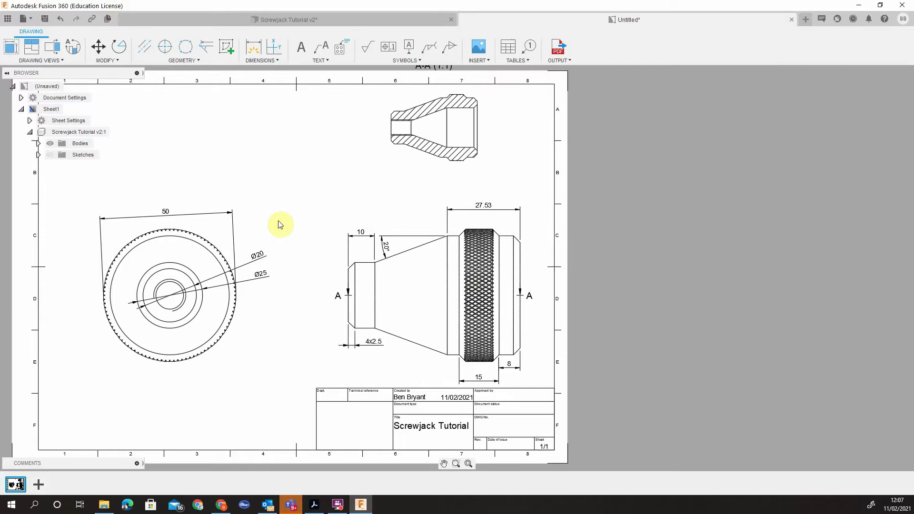
pyautogui.moveTo(296, 194); pyautogui.dragTo(439, 214, button='middle')
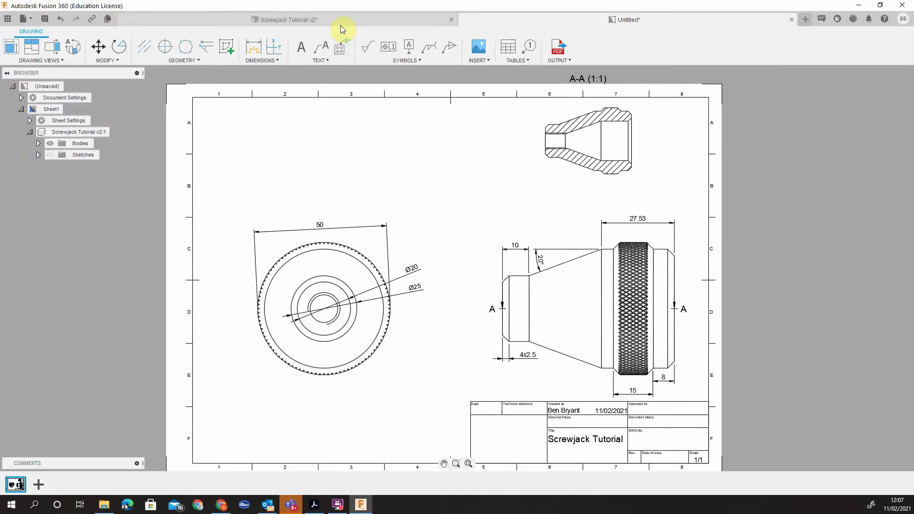
pyautogui.click(340, 23)
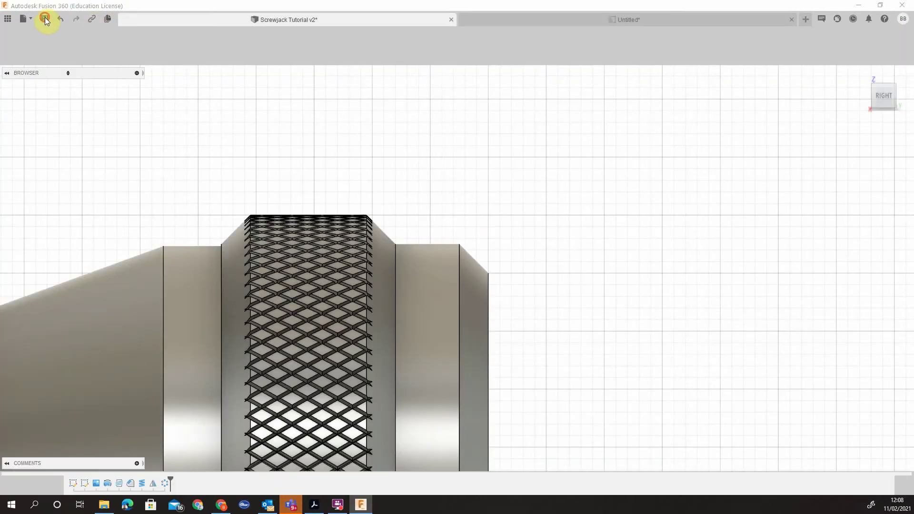
pyautogui.click(45, 18)
pyautogui.tripleClick(490, 238)
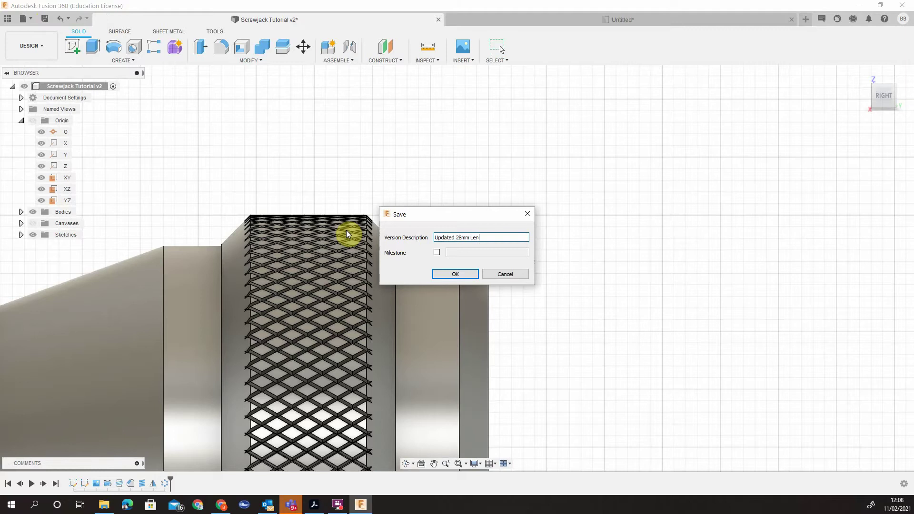
pyautogui.press('Return')
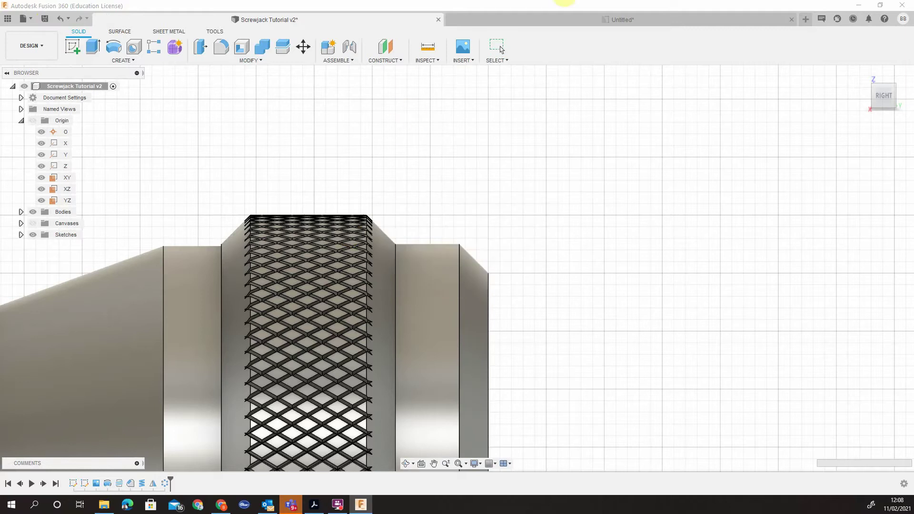
# - Return to the drawing and update it to the latest saved version of the screwjack model
pyautogui.click(643, 18)
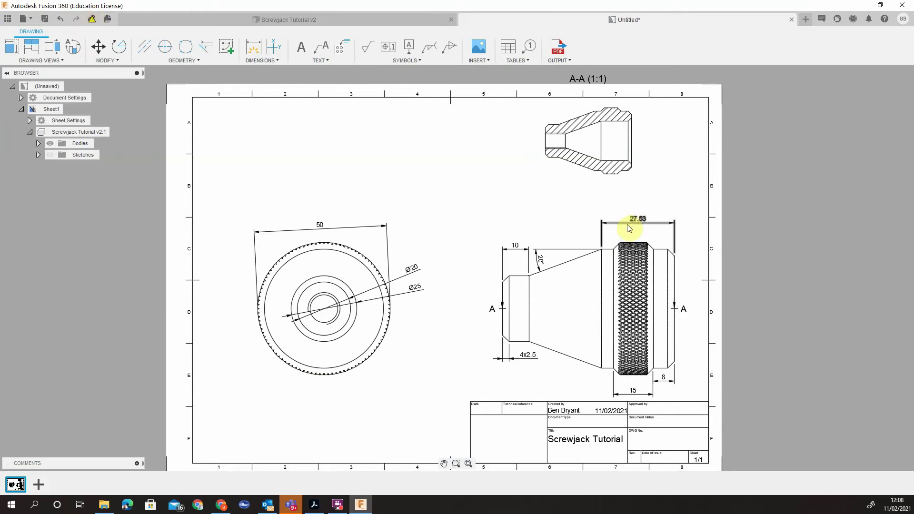
pyautogui.click(92, 20)
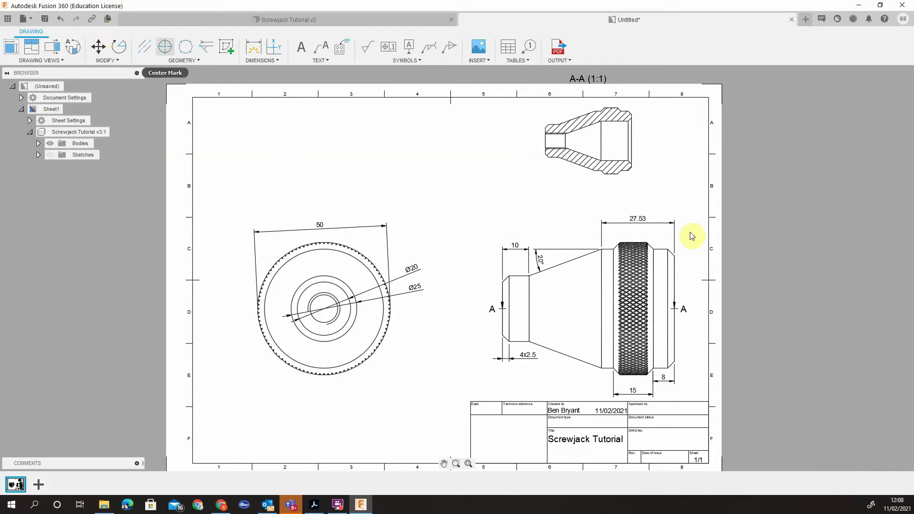
pyautogui.press('c')
pyautogui.press('Escape')
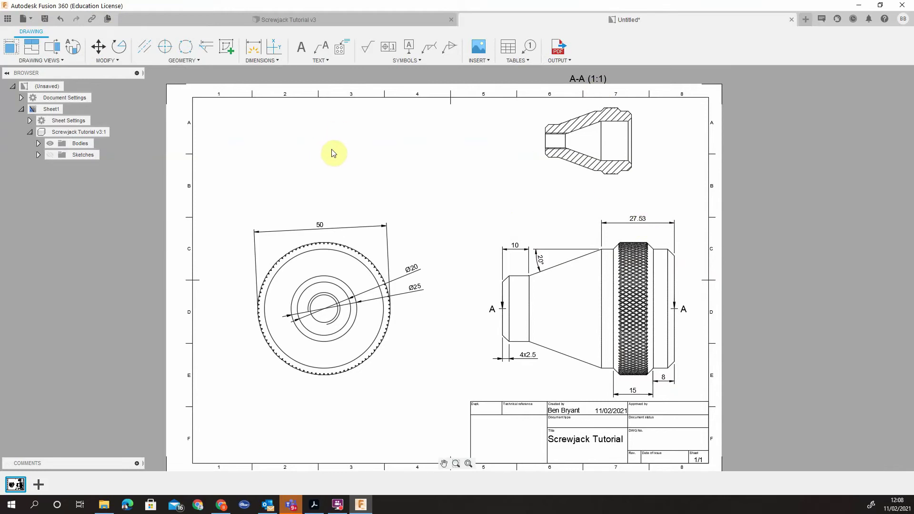
pyautogui.moveTo(294, 510)
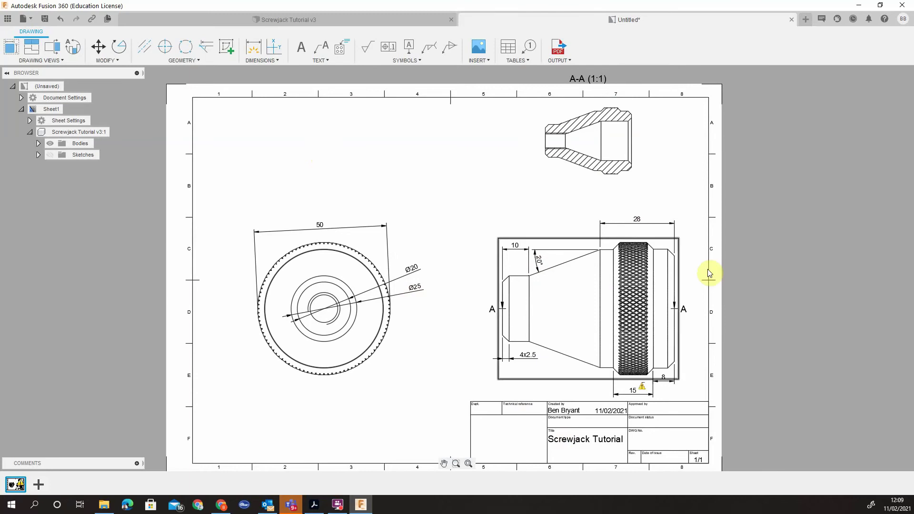
# - Reattach the detached 15 mm width dimension to the two lower outer corners of the knurled band's chamfers
pyautogui.scroll(2, 674, 273)
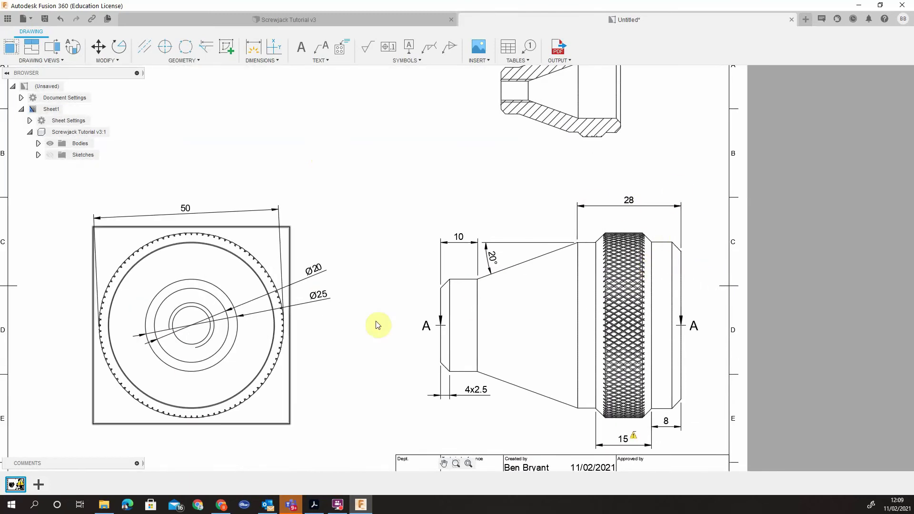
pyautogui.scroll(-2, 495, 341)
pyautogui.scroll(6, 595, 431)
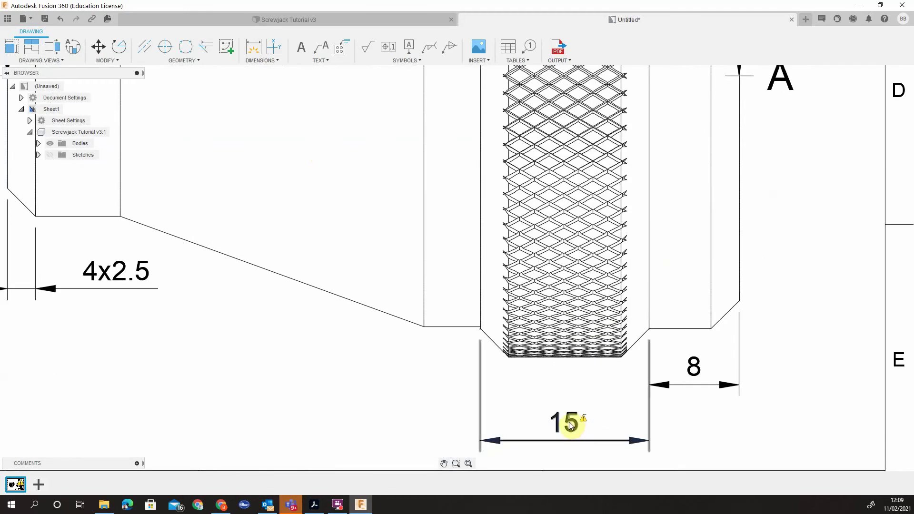
pyautogui.click(569, 421)
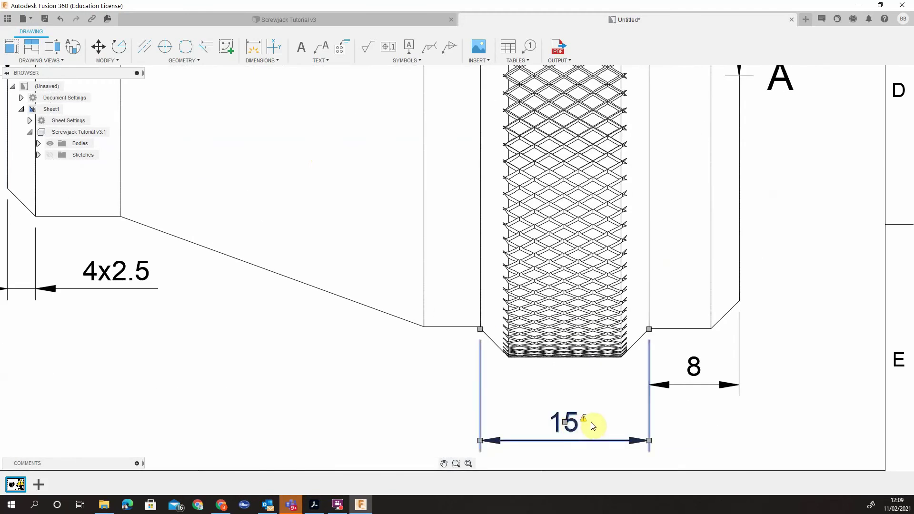
pyautogui.moveTo(585, 420)
pyautogui.click(624, 417)
pyautogui.click(649, 329)
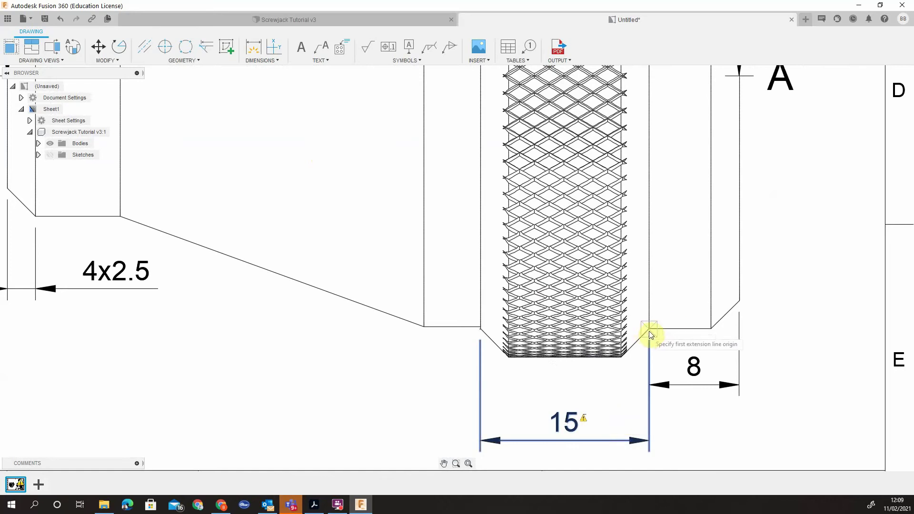
pyautogui.click(480, 329)
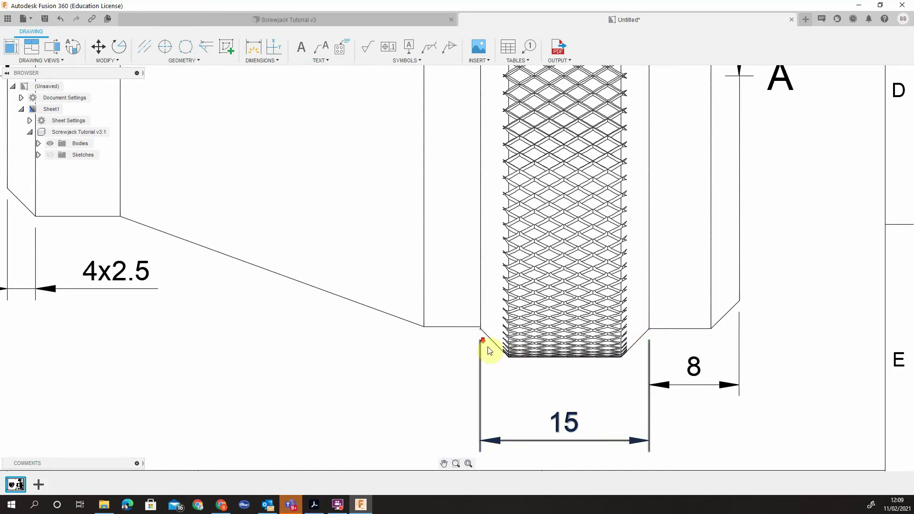
# - Move the section view's A-A (1:1) label from above the sheet border to centred just below the section view
pyautogui.scroll(1, 497, 362)
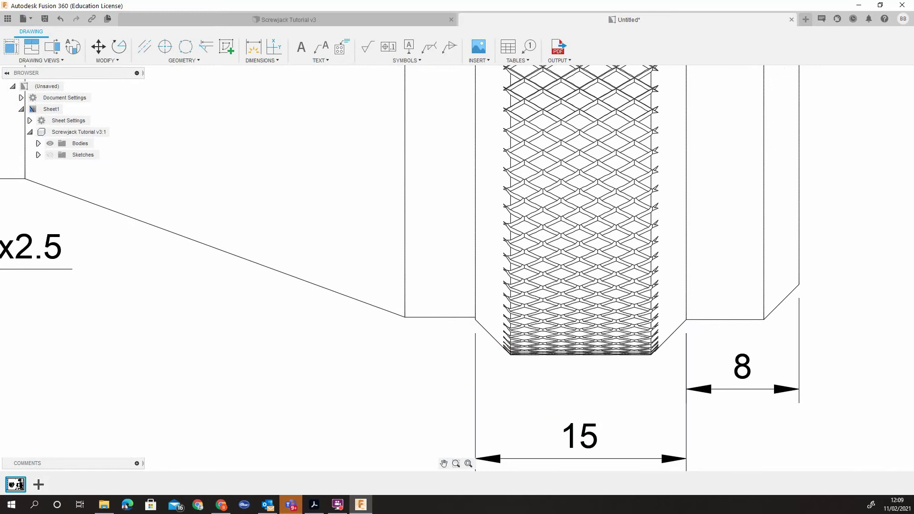
pyautogui.scroll(-6, 524, 316)
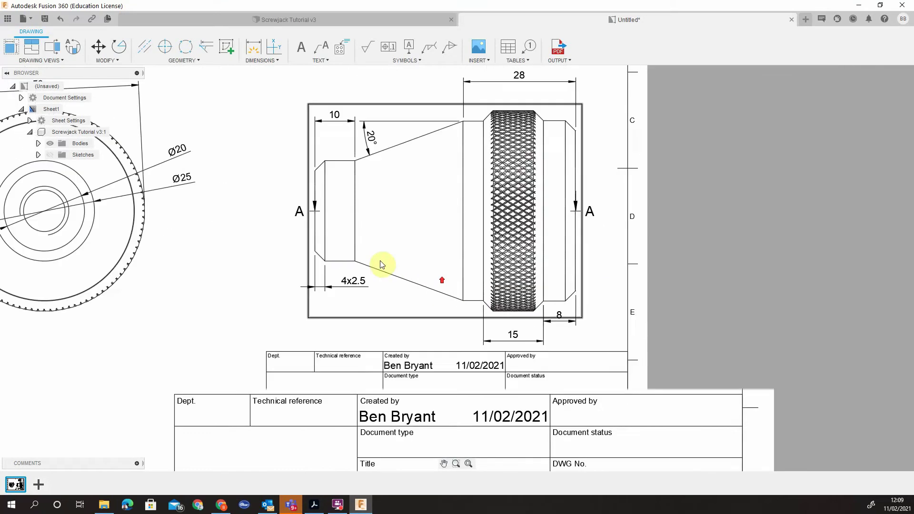
pyautogui.scroll(-6, 329, 255)
pyautogui.moveTo(301, 253); pyautogui.dragTo(510, 328, button='middle')
pyautogui.scroll(3, 495, 294)
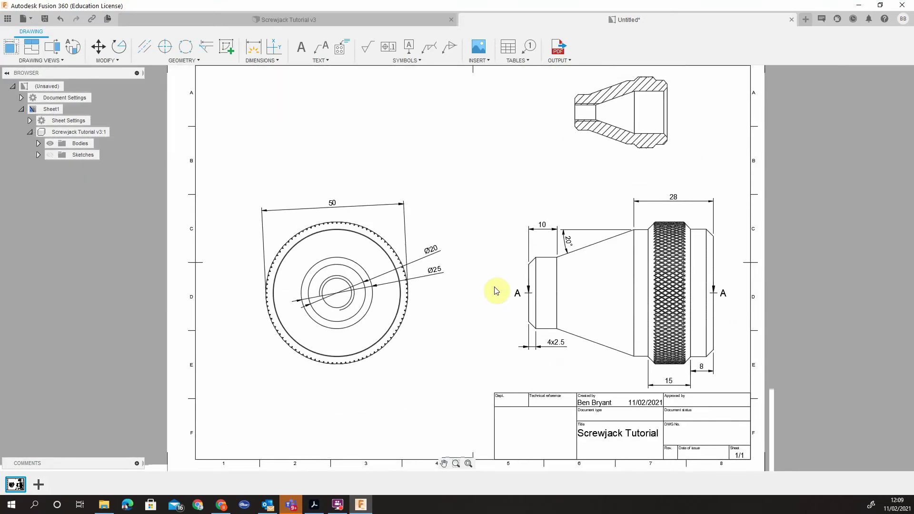
pyautogui.scroll(2, 601, 120)
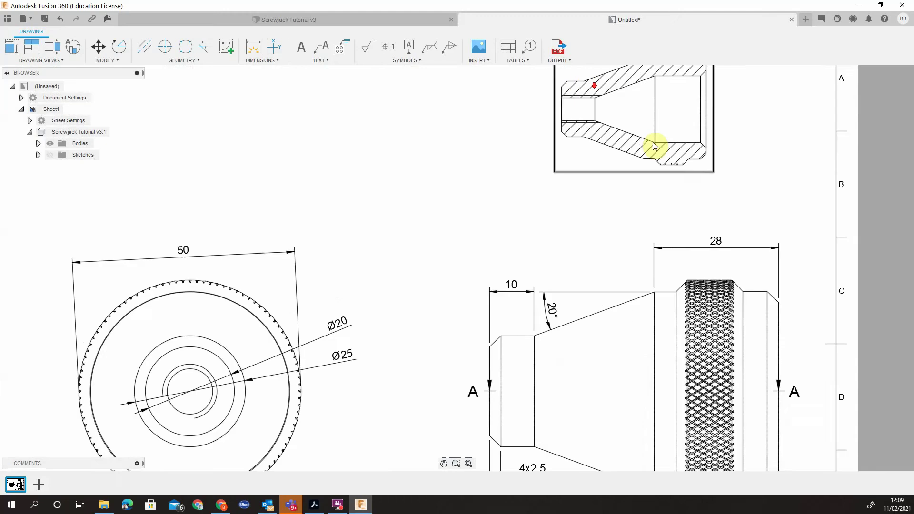
pyautogui.scroll(5, 653, 145)
pyautogui.moveTo(659, 145); pyautogui.dragTo(426, 305, button='middle')
pyautogui.scroll(-2, 450, 306)
pyautogui.scroll(-2, 461, 268)
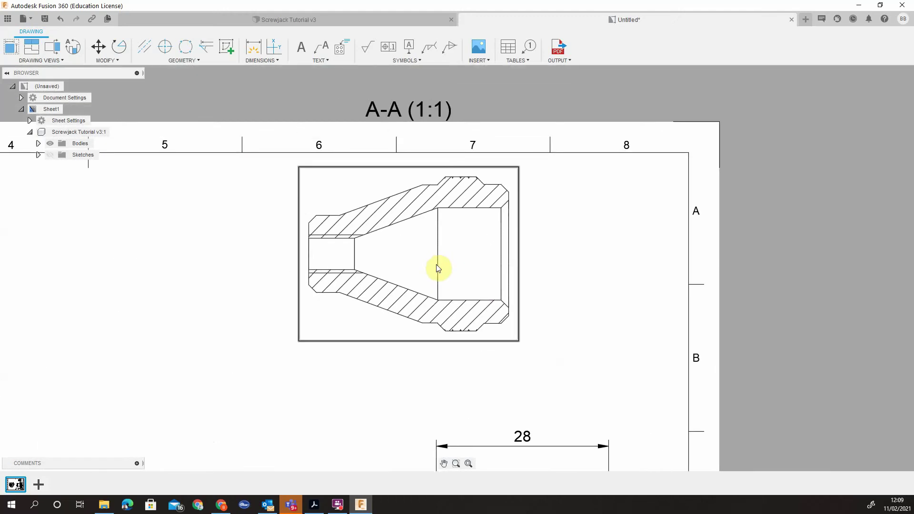
pyautogui.click(409, 121)
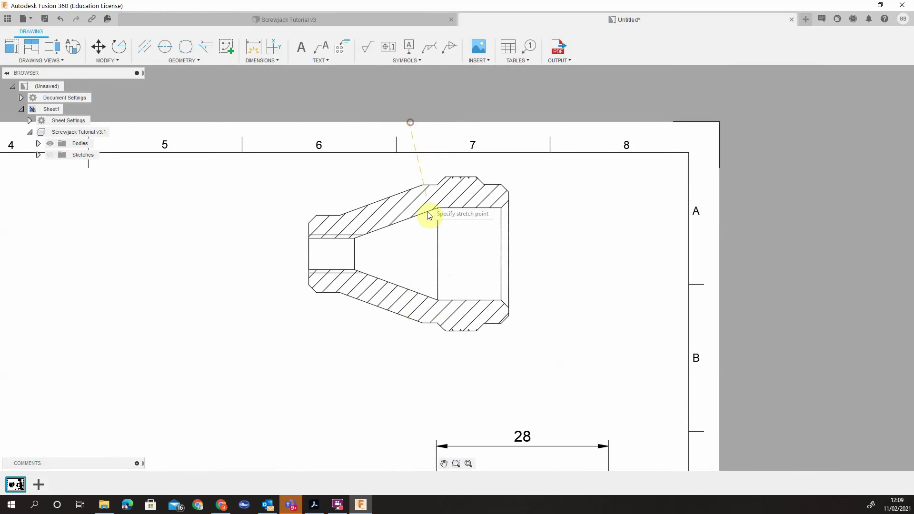
pyautogui.click(408, 363)
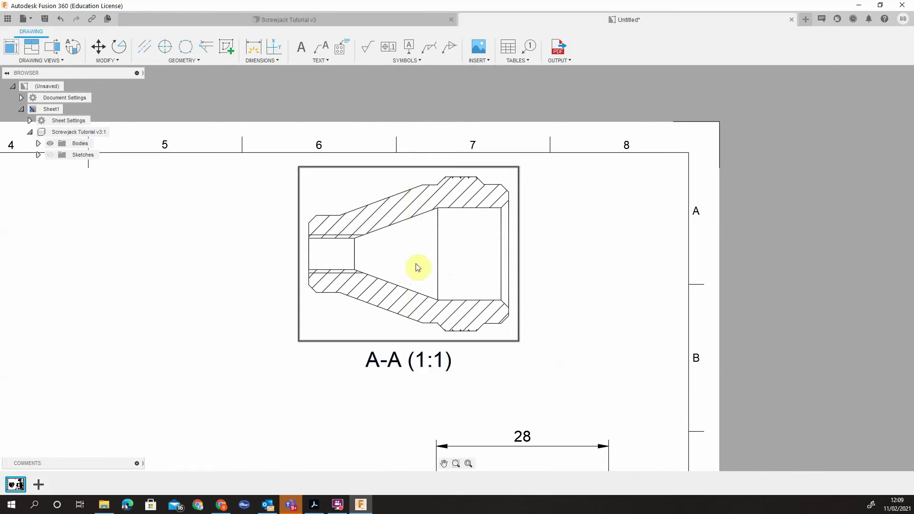
# - Dimension the large bore's diameter in section A-A, placing the dimension outside the large end face
pyautogui.click(253, 46)
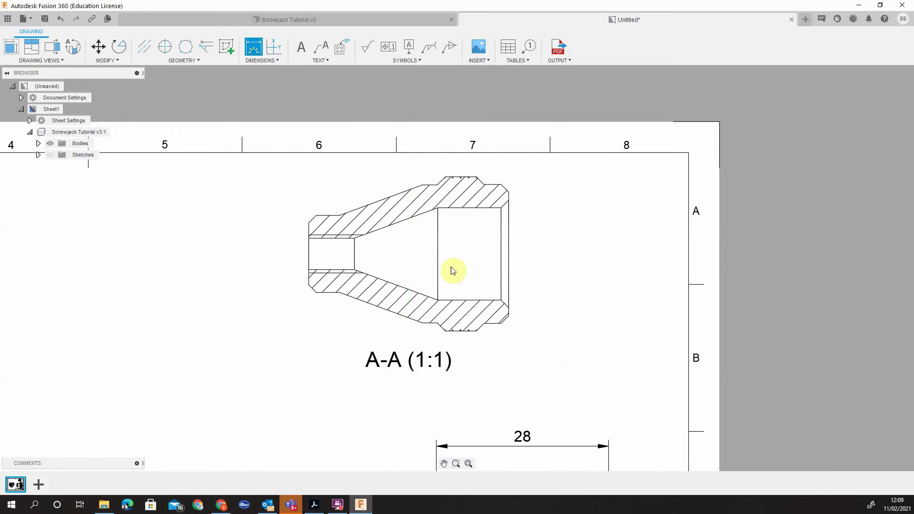
pyautogui.click(502, 228)
pyautogui.click(500, 224)
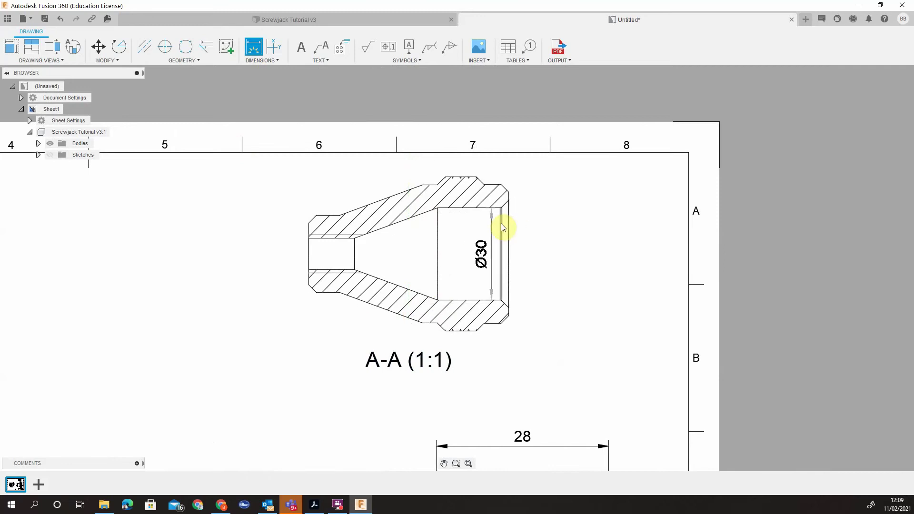
pyautogui.click(341, 47)
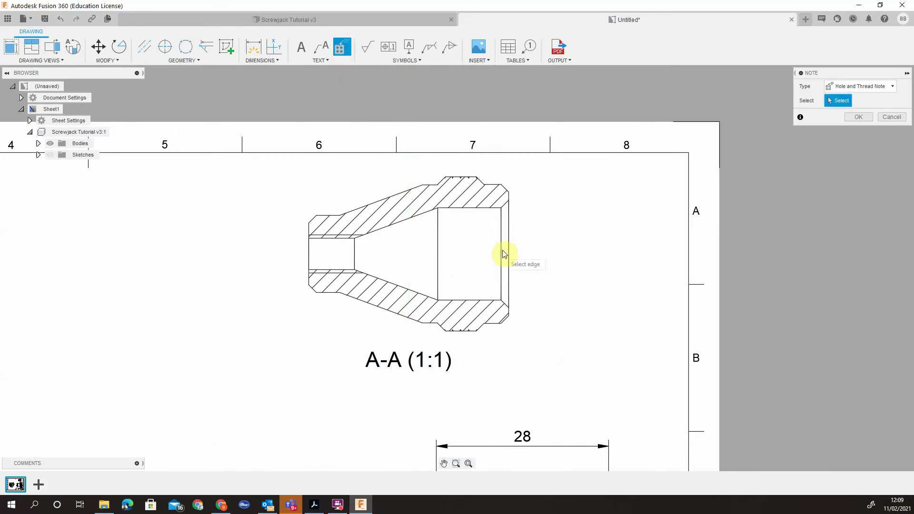
pyautogui.click(252, 48)
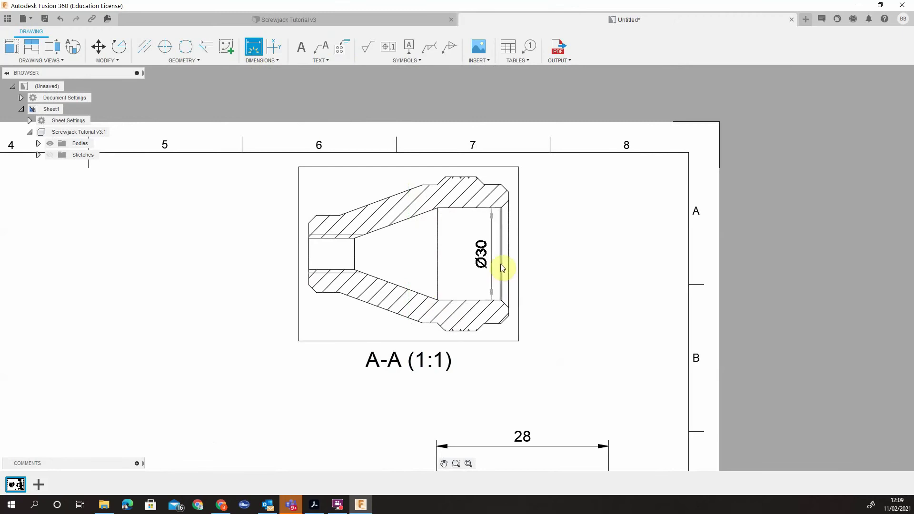
pyautogui.click(501, 264)
pyautogui.click(552, 270)
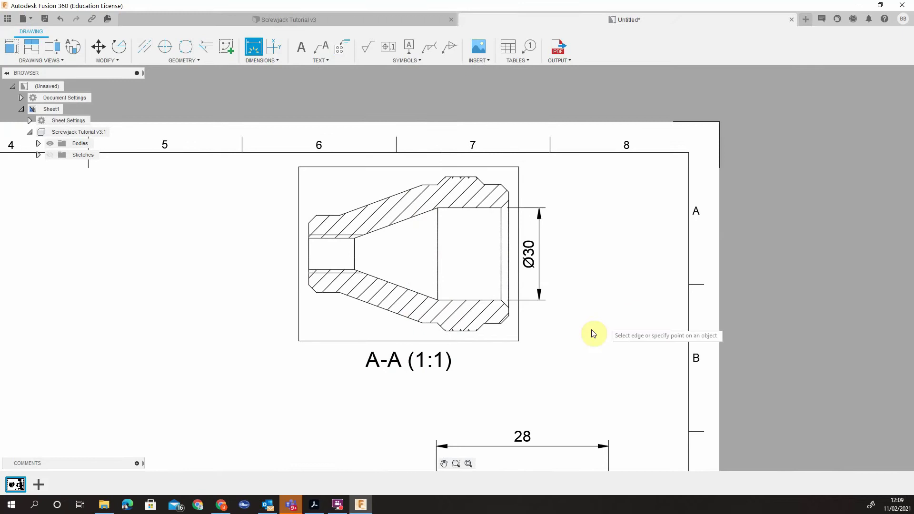
pyautogui.click(335, 269)
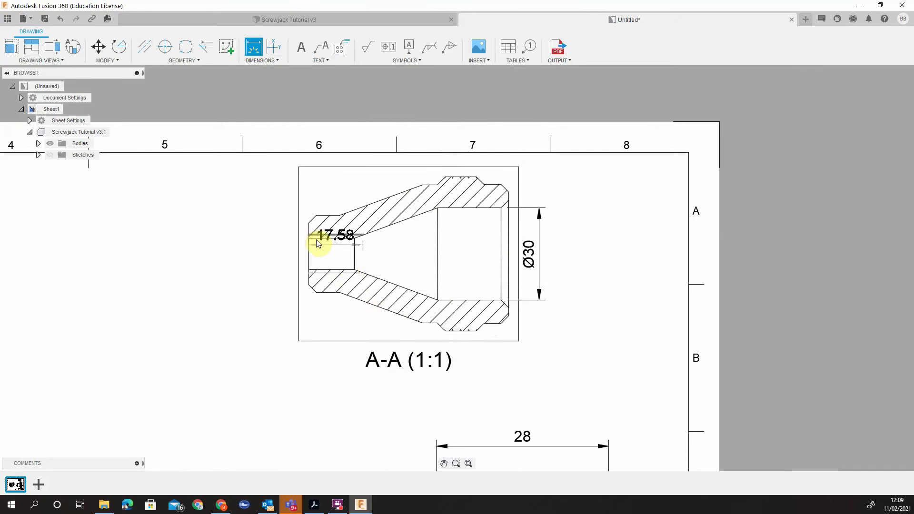
pyautogui.scroll(5, 313, 259)
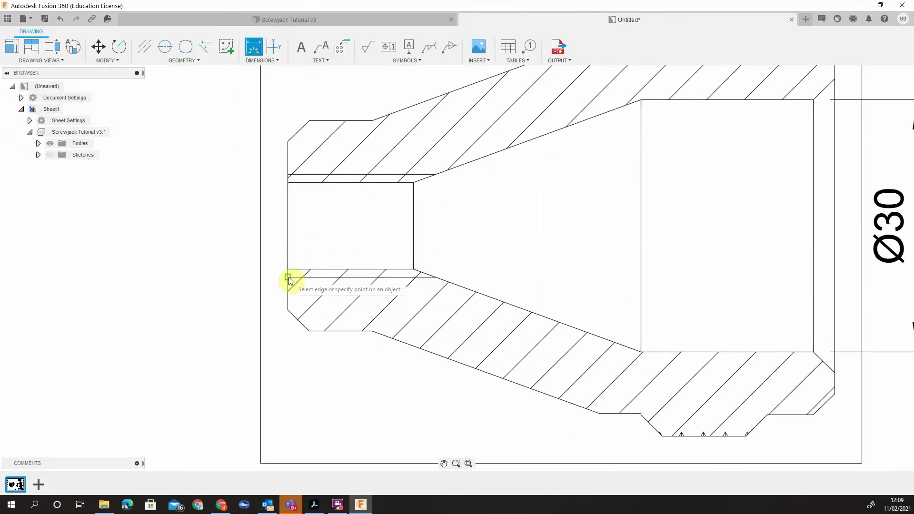
pyautogui.click(288, 277)
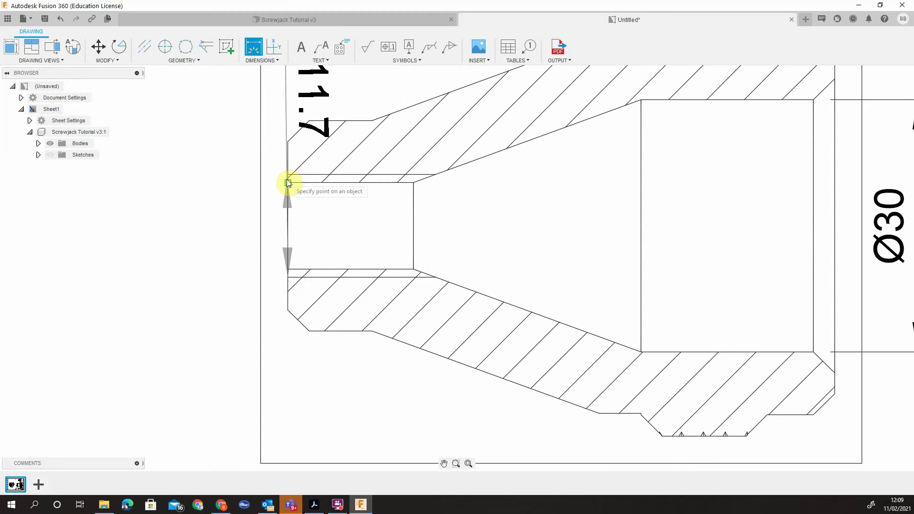
pyautogui.click(277, 180)
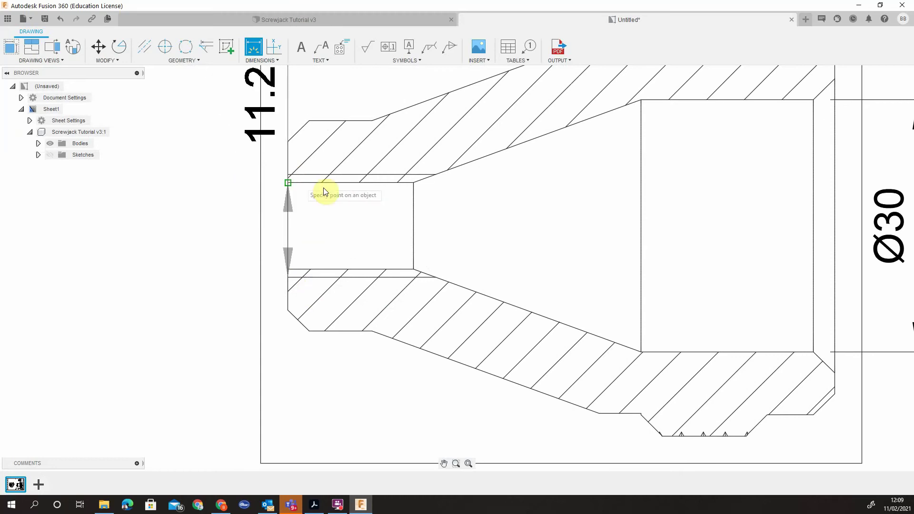
pyautogui.press('Escape')
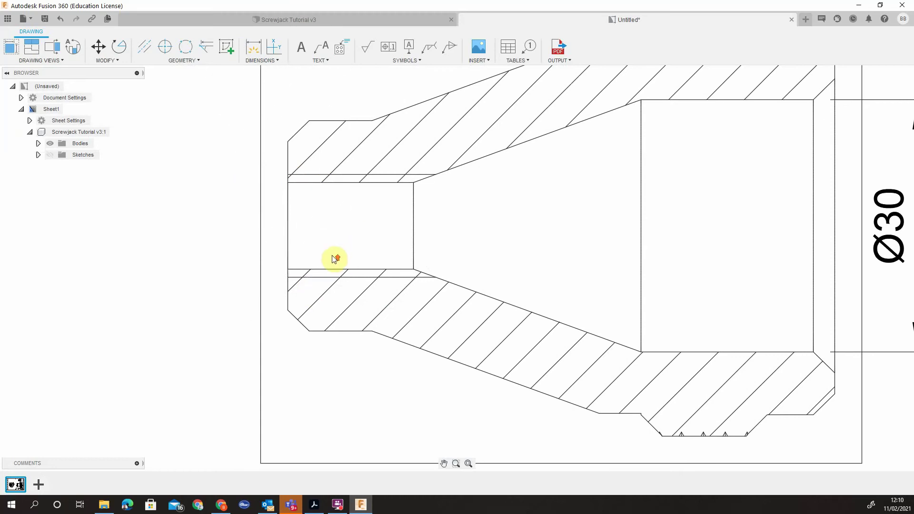
# - Add a leader note reading "M12 x 1.75" that points to the threaded hole's upper edge, outside the section's small end
pyautogui.scroll(-2, 332, 259)
pyautogui.click(316, 50)
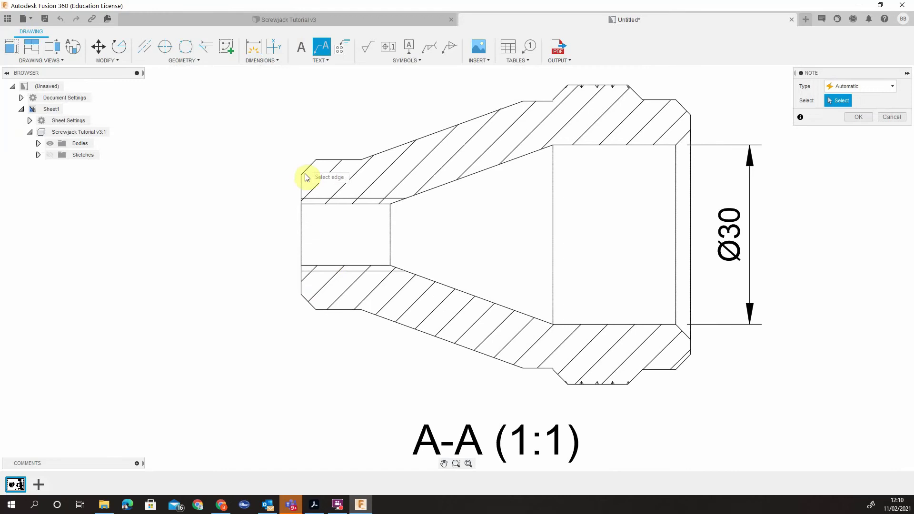
pyautogui.click(311, 205)
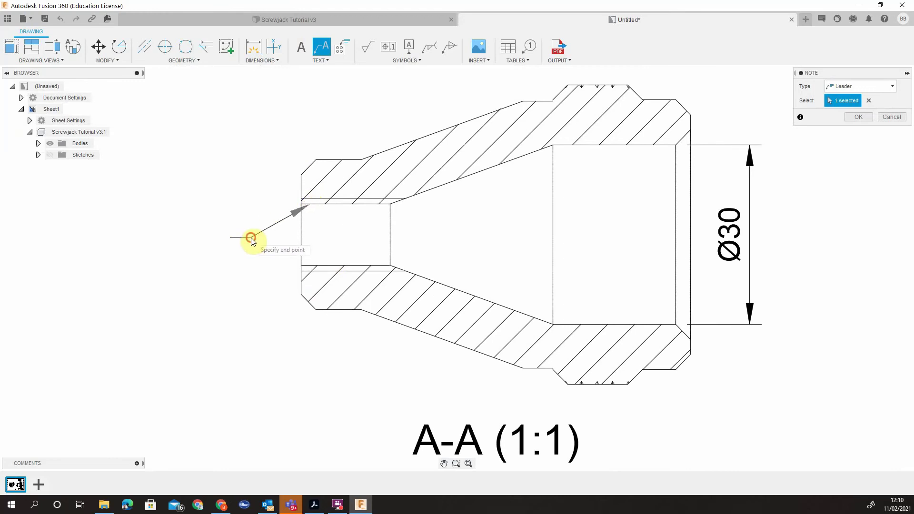
pyautogui.click(250, 238)
pyautogui.write('M12')
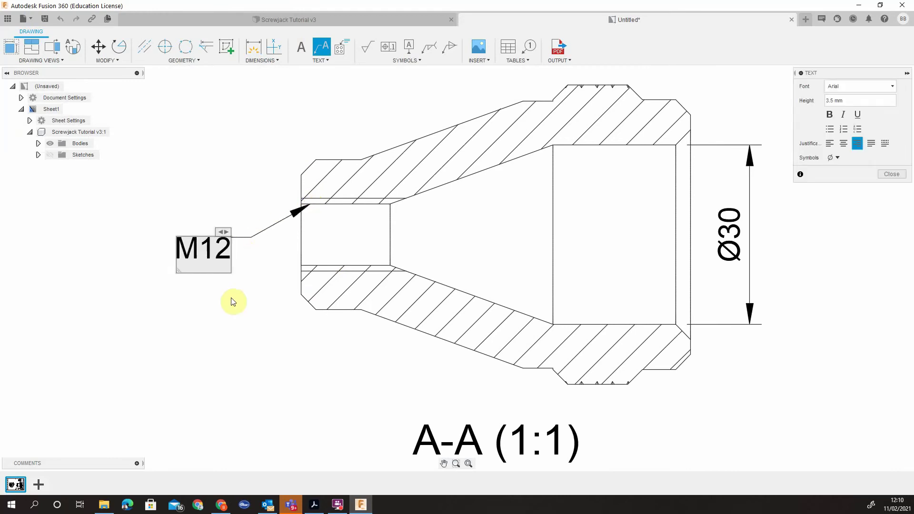
pyautogui.write(' x 1.75')
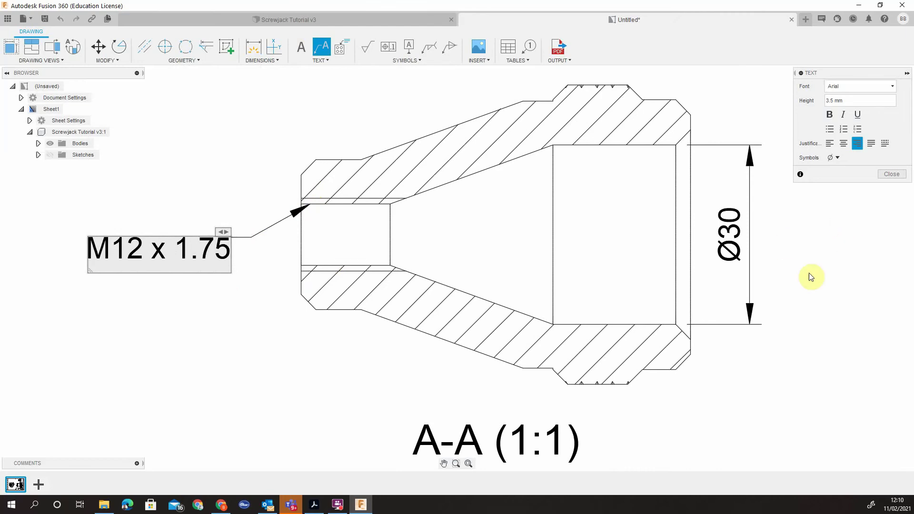
pyautogui.click(892, 174)
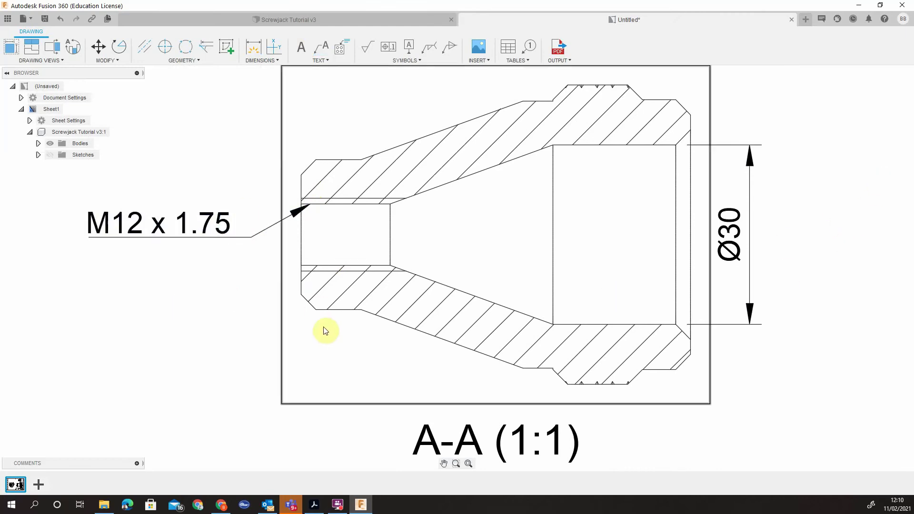
# - Add a leader note reading "20° Internal Angle" that points to the lower internal taper edge, placed below the section's small end
pyautogui.click(321, 49)
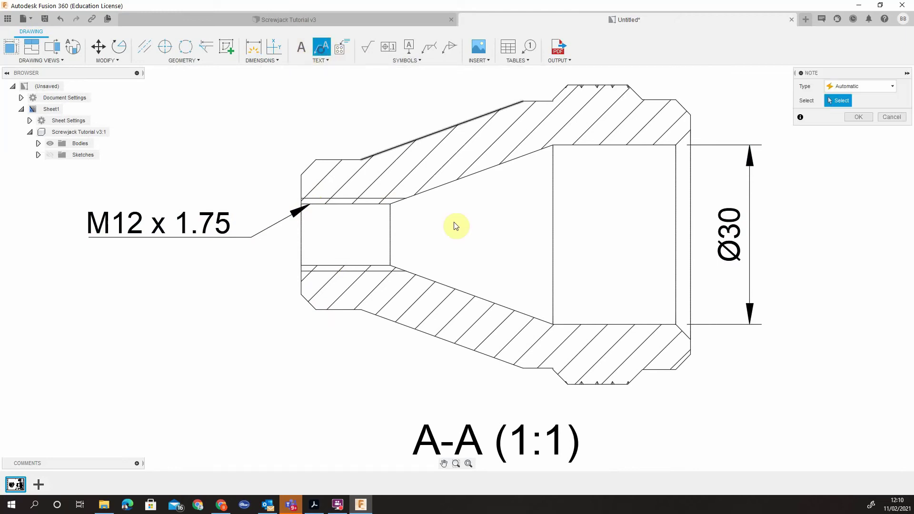
pyautogui.click(474, 294)
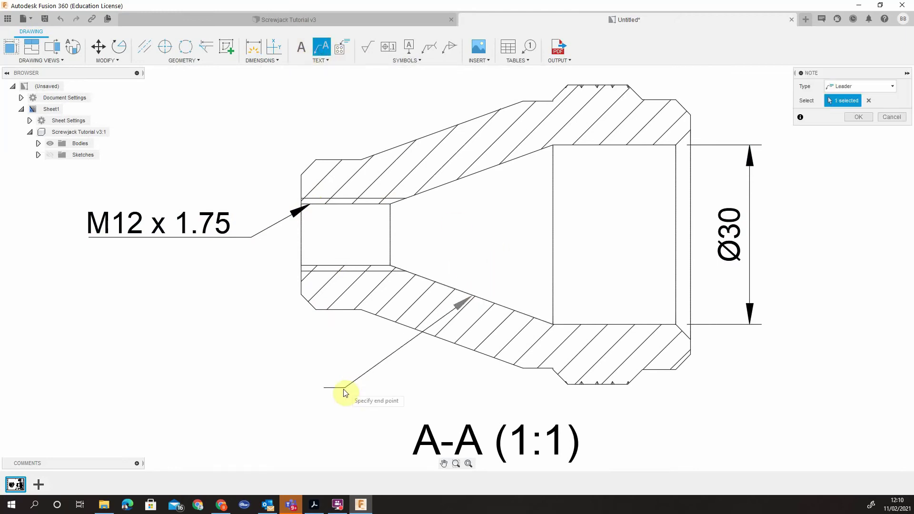
pyautogui.click(338, 390)
pyautogui.write('20')
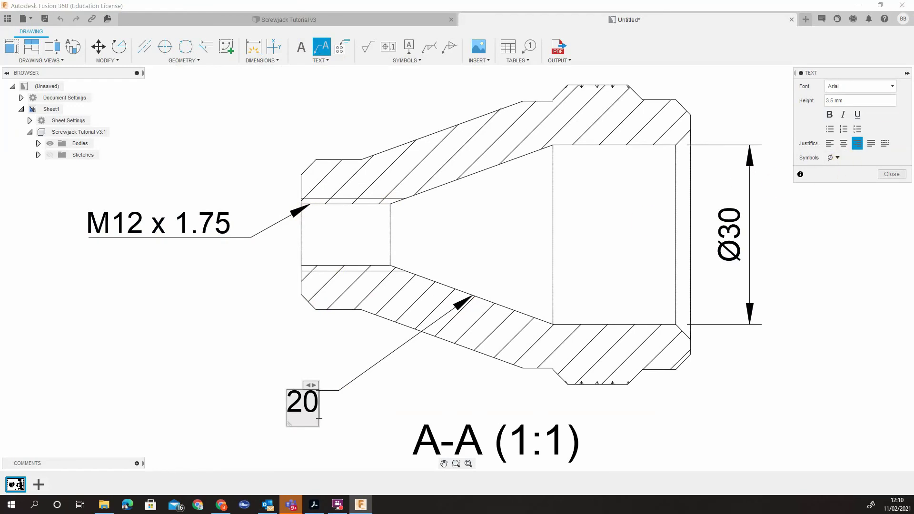
pyautogui.write('°')
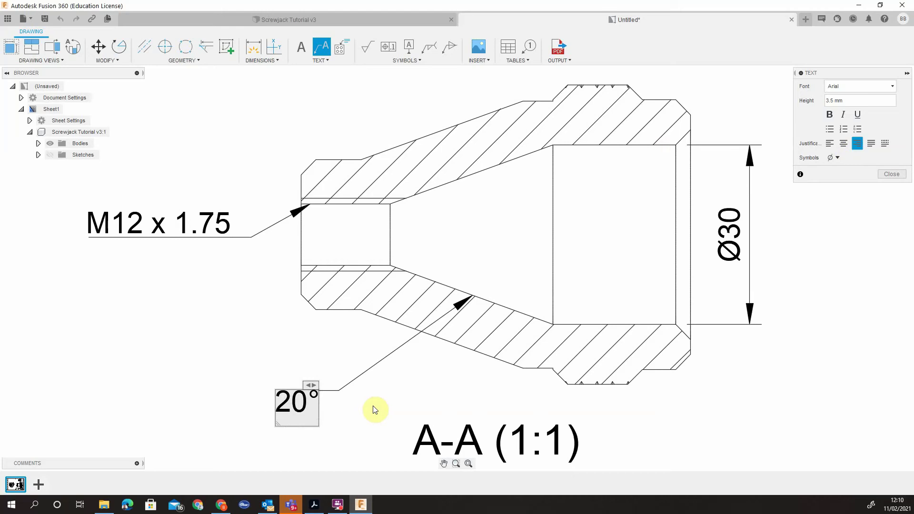
pyautogui.write(' in')
pyautogui.press('BackSpace')
pyautogui.press('BackSpace')
pyautogui.press('BackSpace')
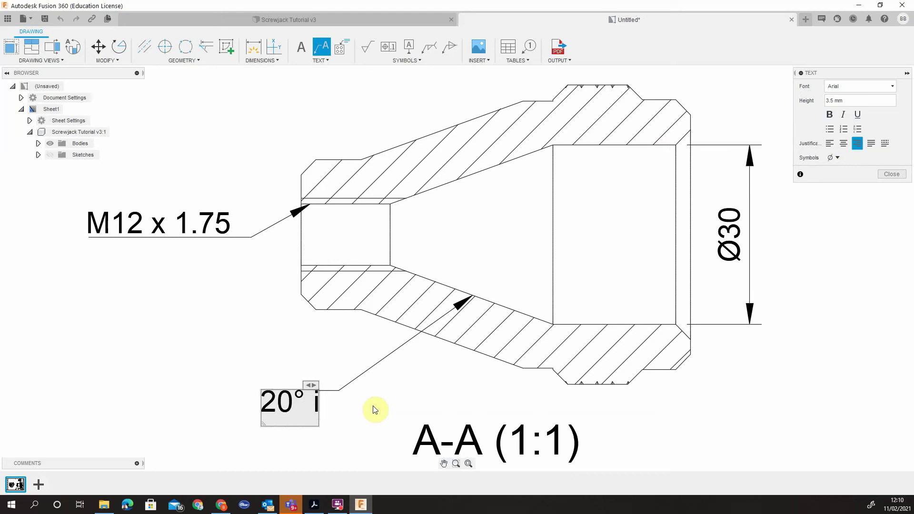
pyautogui.write('Internal Angle')
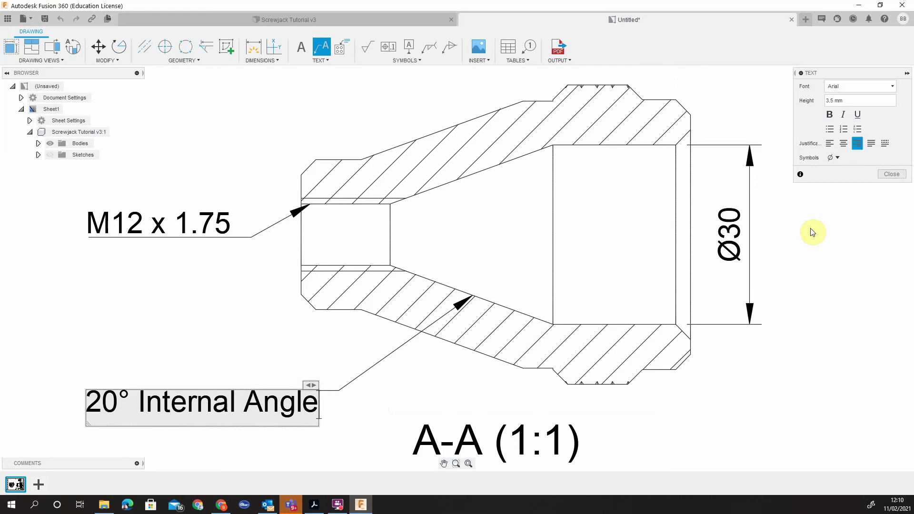
pyautogui.click(892, 175)
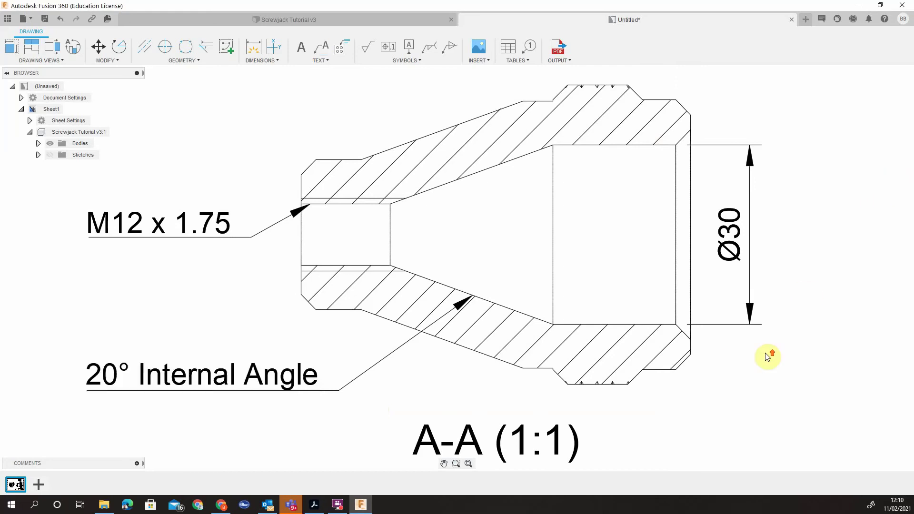
# - Dimension the length of the large bore's lower straight edge in section A-A, placing the dimension inside the bore
pyautogui.scroll(-5, 690, 377)
pyautogui.scroll(-2, 567, 209)
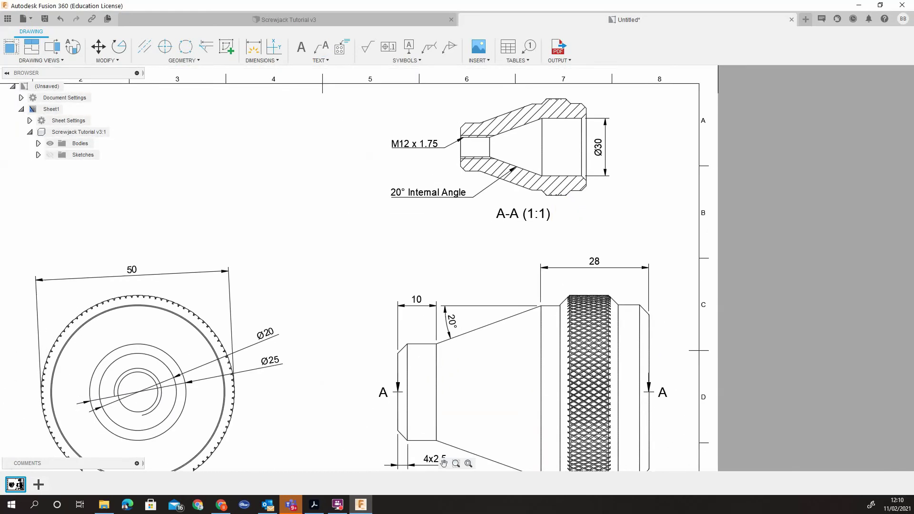
pyautogui.scroll(4, 664, 219)
pyautogui.scroll(2, 663, 220)
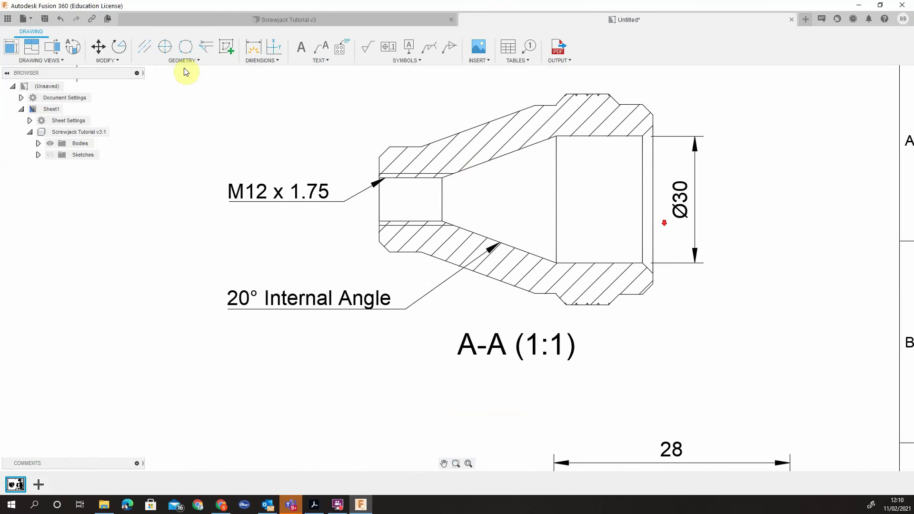
pyautogui.click(242, 47)
pyautogui.click(616, 262)
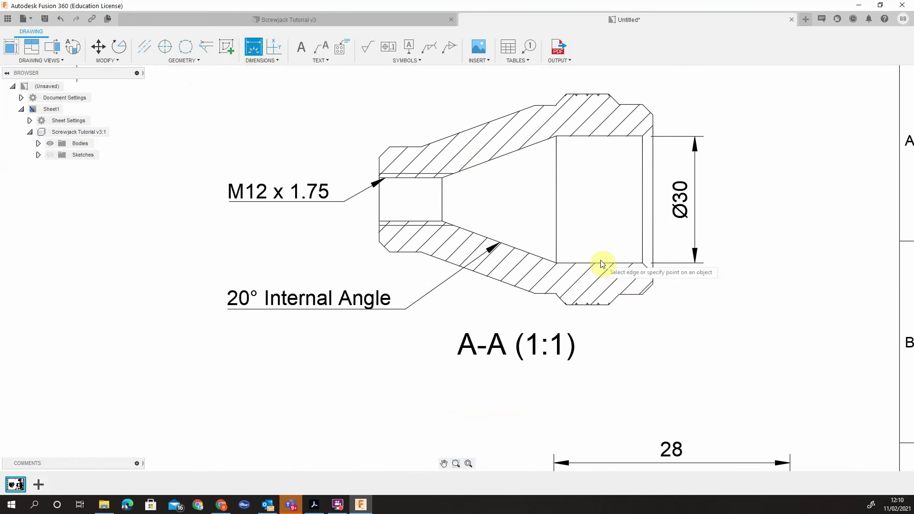
pyautogui.click(601, 265)
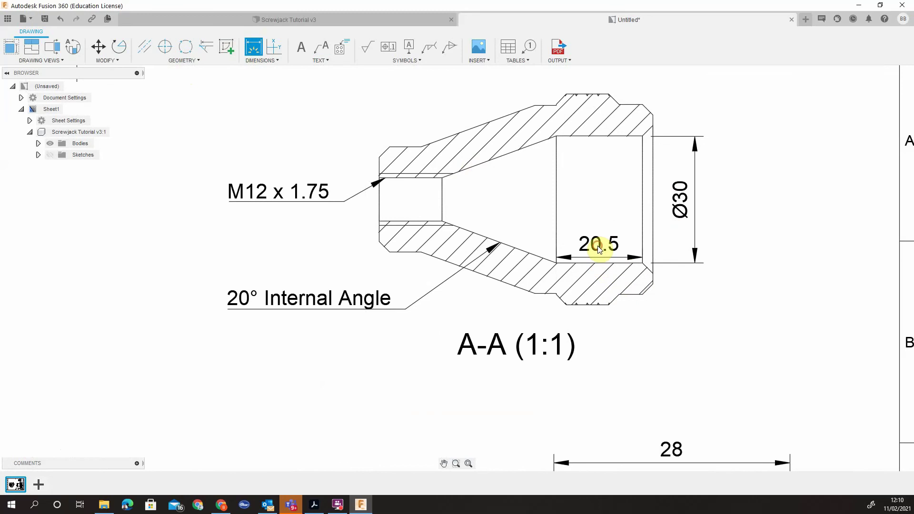
pyautogui.click(597, 244)
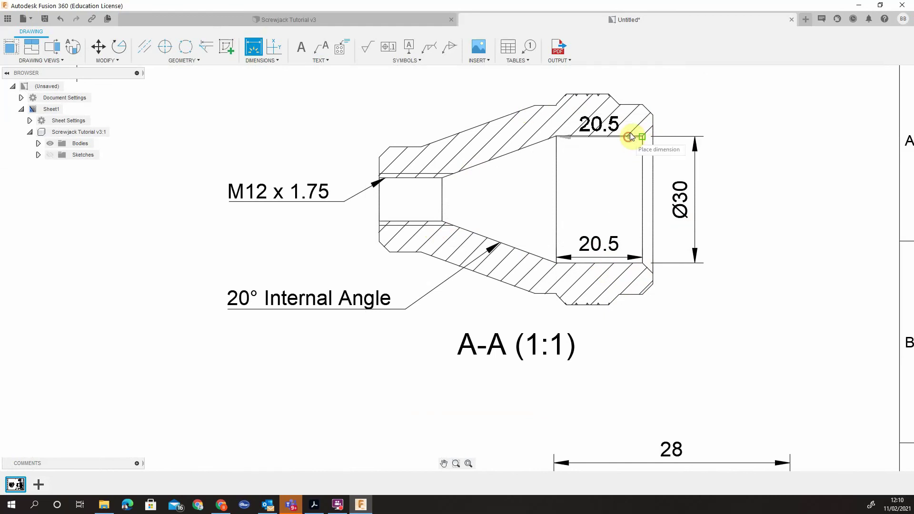
pyautogui.moveTo(638, 111); pyautogui.dragTo(617, 205, button='middle')
pyautogui.scroll(-1, 618, 204)
pyautogui.click(619, 199)
pyautogui.press('Escape')
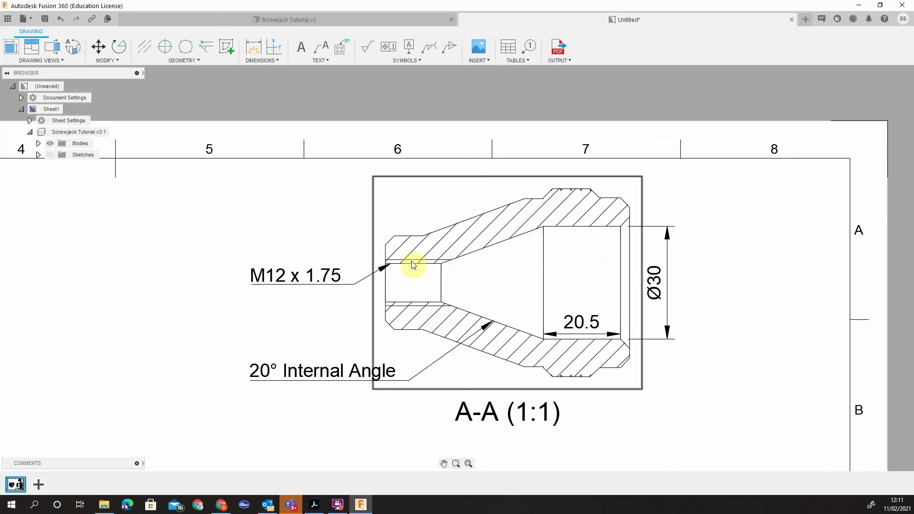
# - Examine section A-A's bore length dimension and notes, and review the dimensioned views across the whole drawing sheet
pyautogui.scroll(-3, 498, 370)
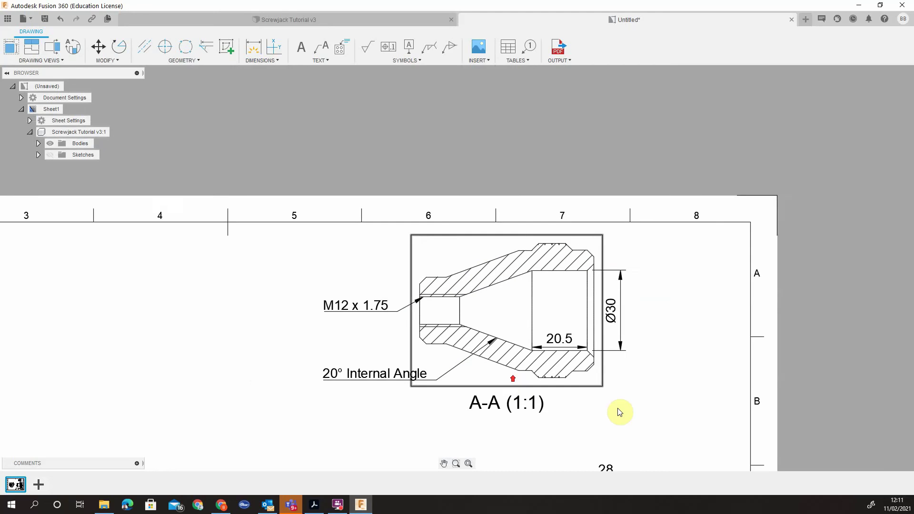
pyautogui.click(599, 289)
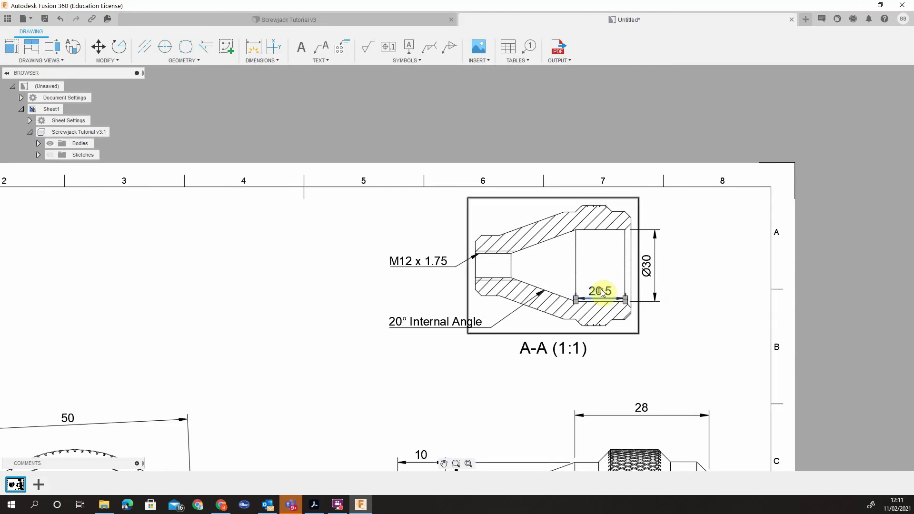
pyautogui.press('Escape')
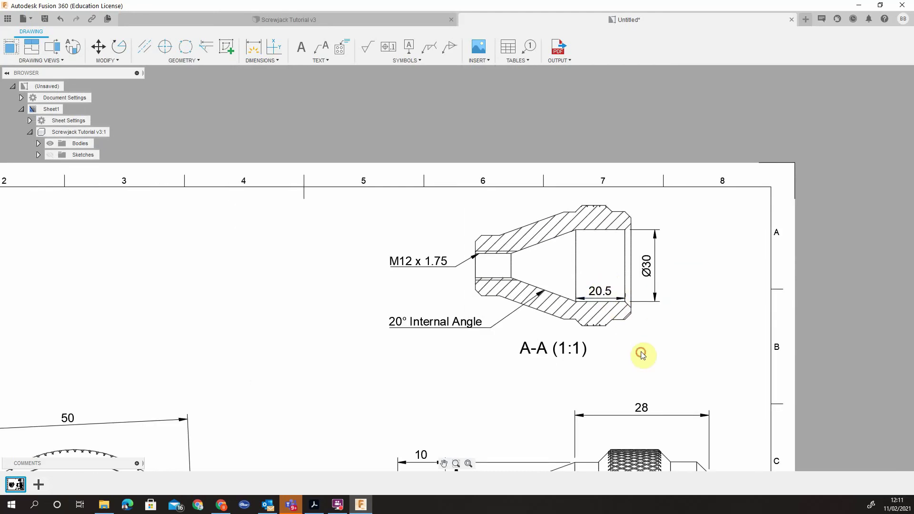
pyautogui.scroll(2, 647, 362)
pyautogui.scroll(-1, 532, 376)
pyautogui.moveTo(516, 300); pyautogui.dragTo(536, 178, button='middle')
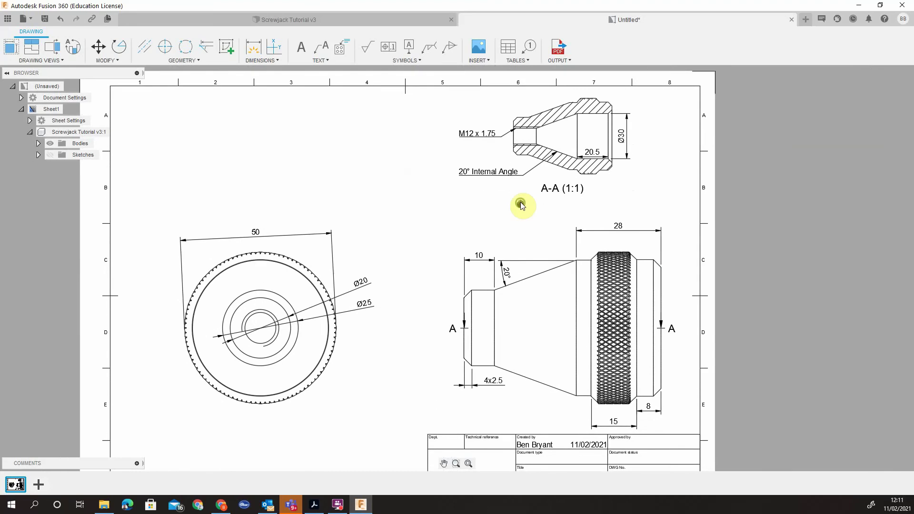
pyautogui.scroll(-1, 452, 313)
pyautogui.moveTo(451, 310); pyautogui.dragTo(460, 292, button='middle')
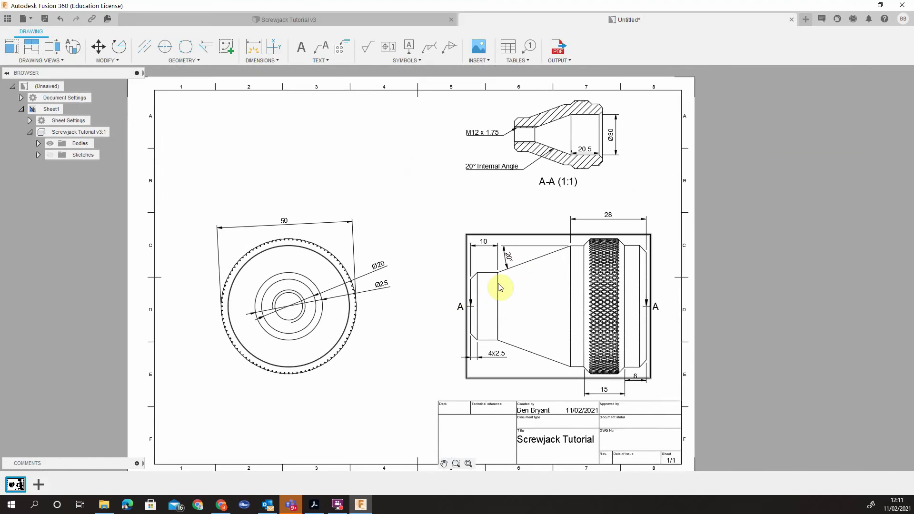
pyautogui.scroll(-1, 407, 336)
pyautogui.moveTo(407, 336); pyautogui.dragTo(490, 305, button='middle')
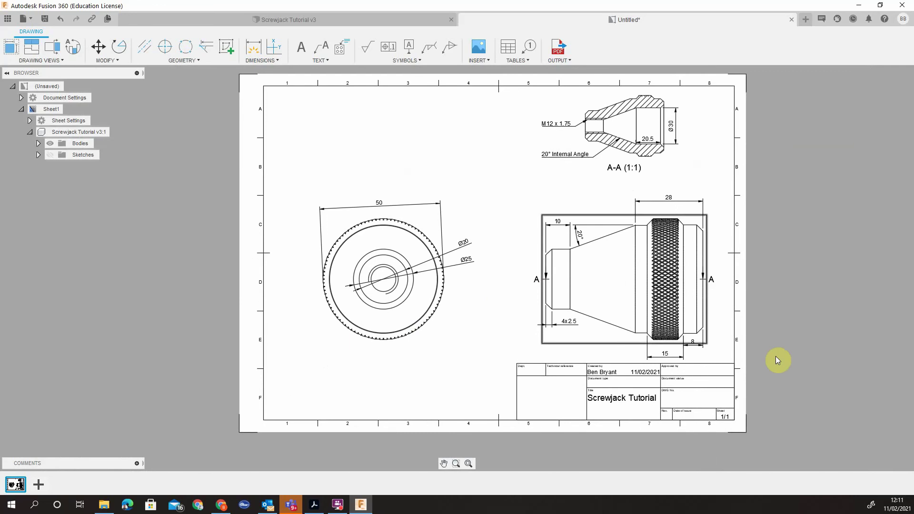
pyautogui.moveTo(433, 282); pyautogui.dragTo(416, 317, button='middle')
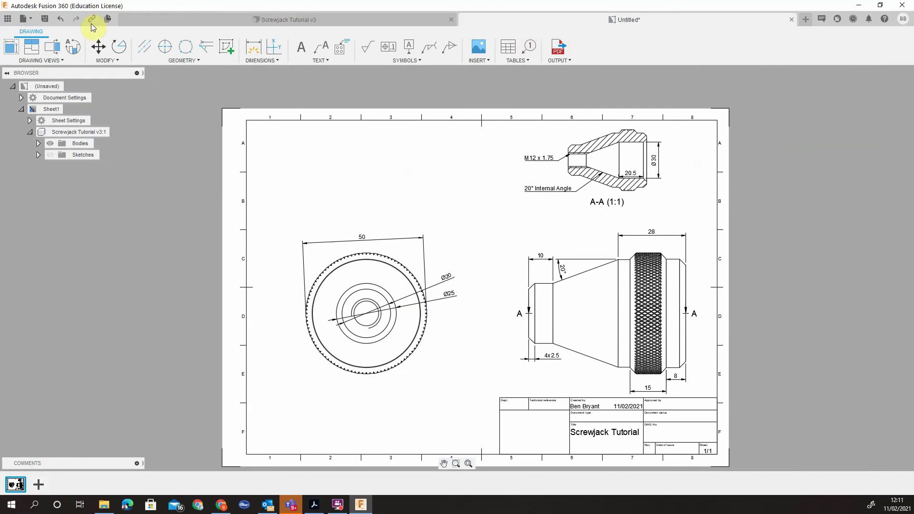
# - Save the drawing as "Screwjack Tutorial Drawing" in the Admin Project folder
pyautogui.click(44, 19)
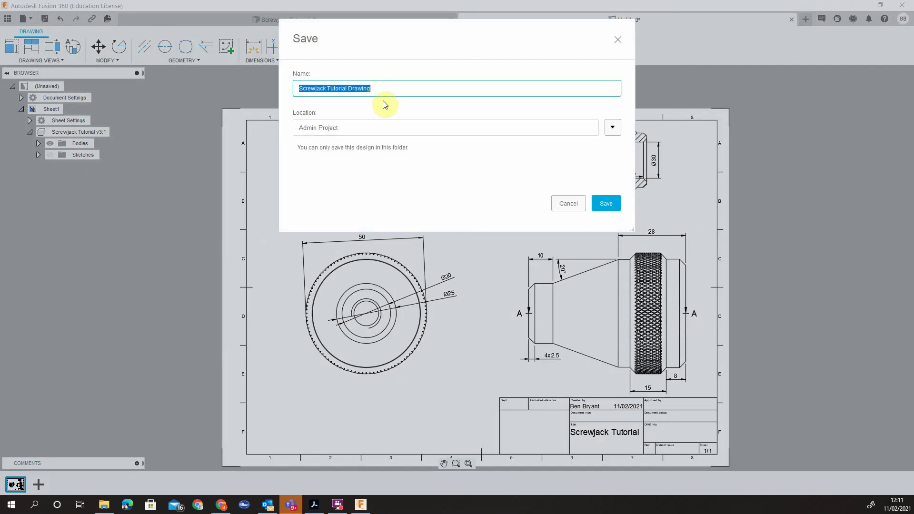
pyautogui.click(596, 204)
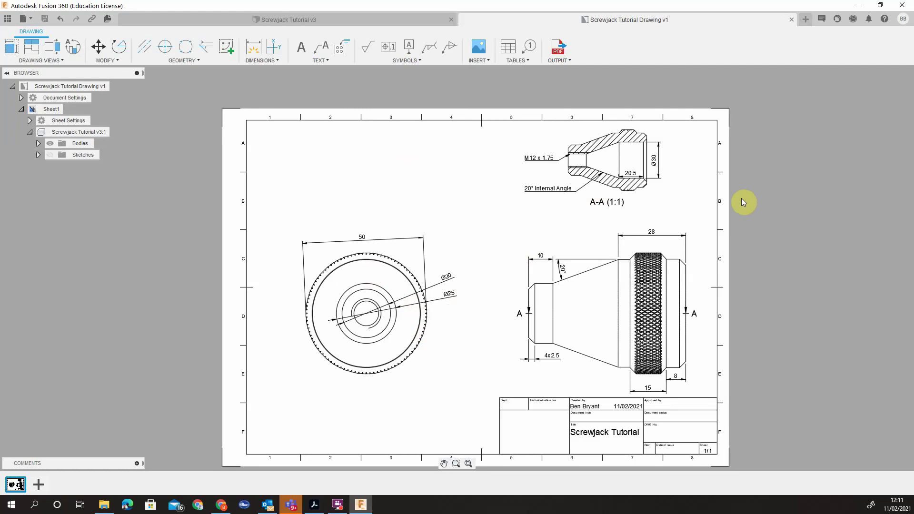
pyautogui.click(336, 505)
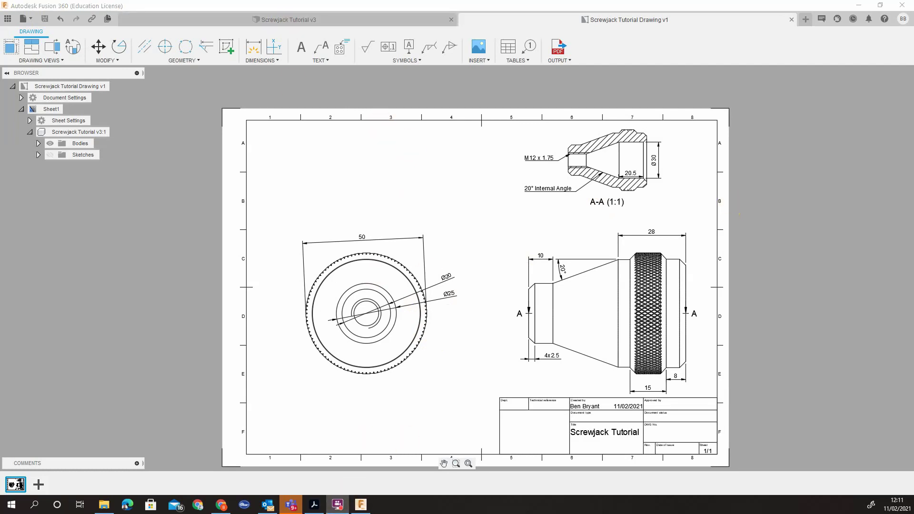